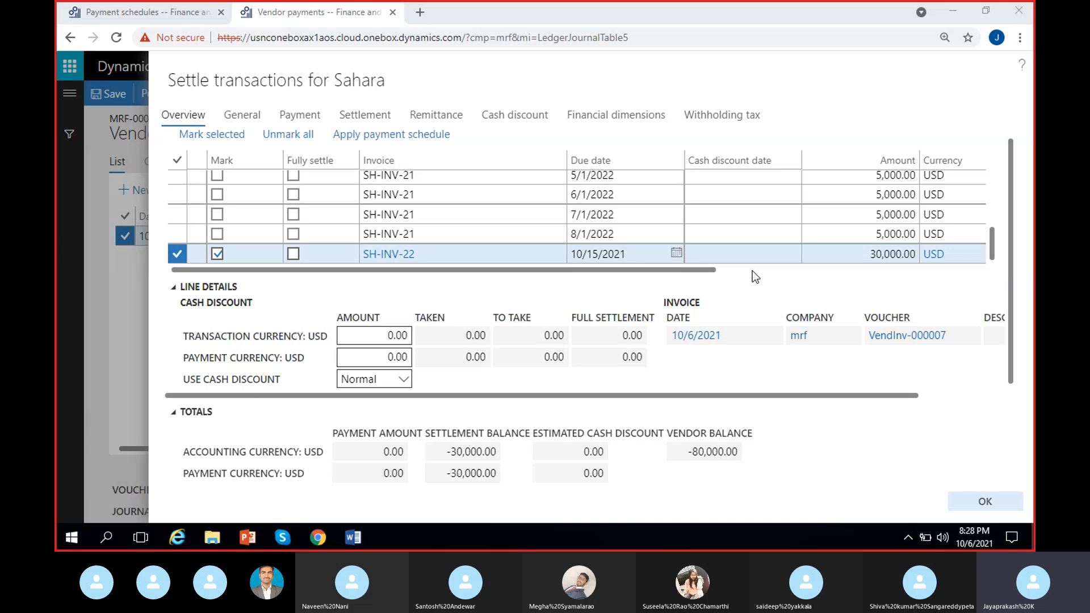
scroll(778, 215, up, 2)
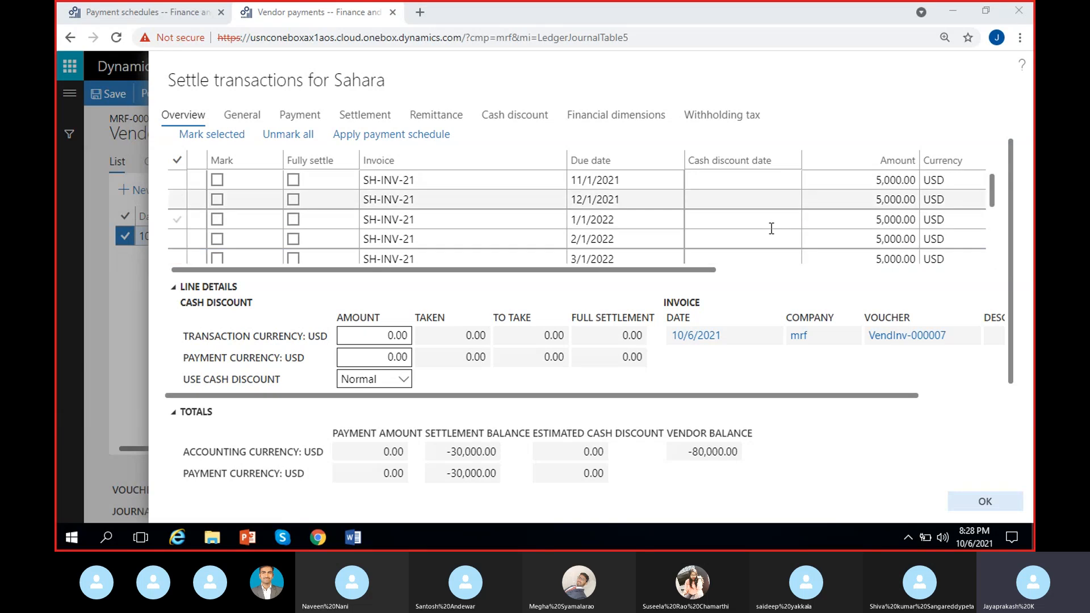
scroll(772, 229, down, 2)
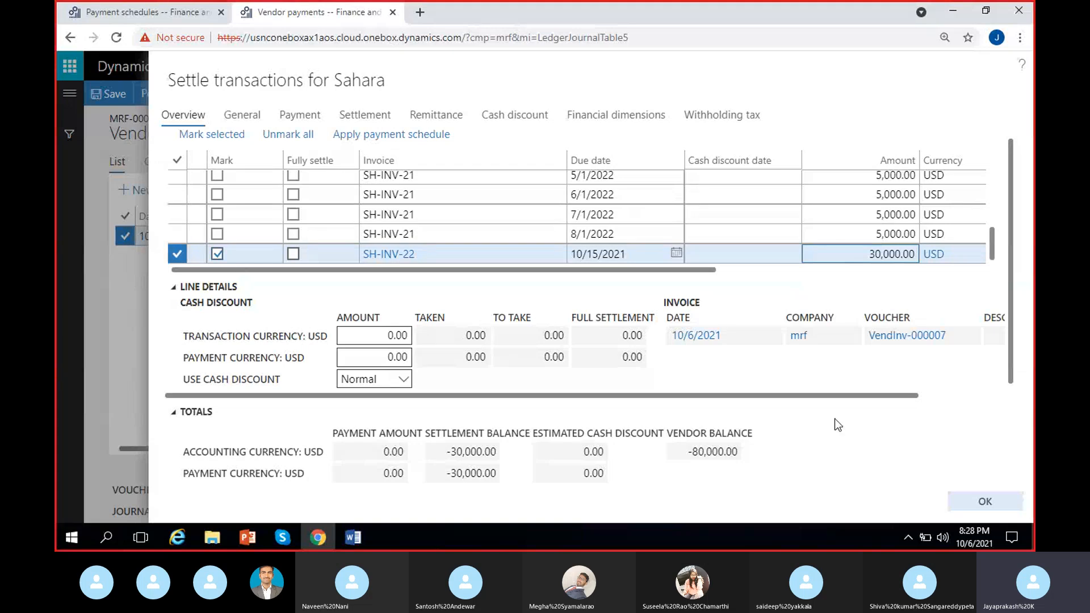
click(291, 537)
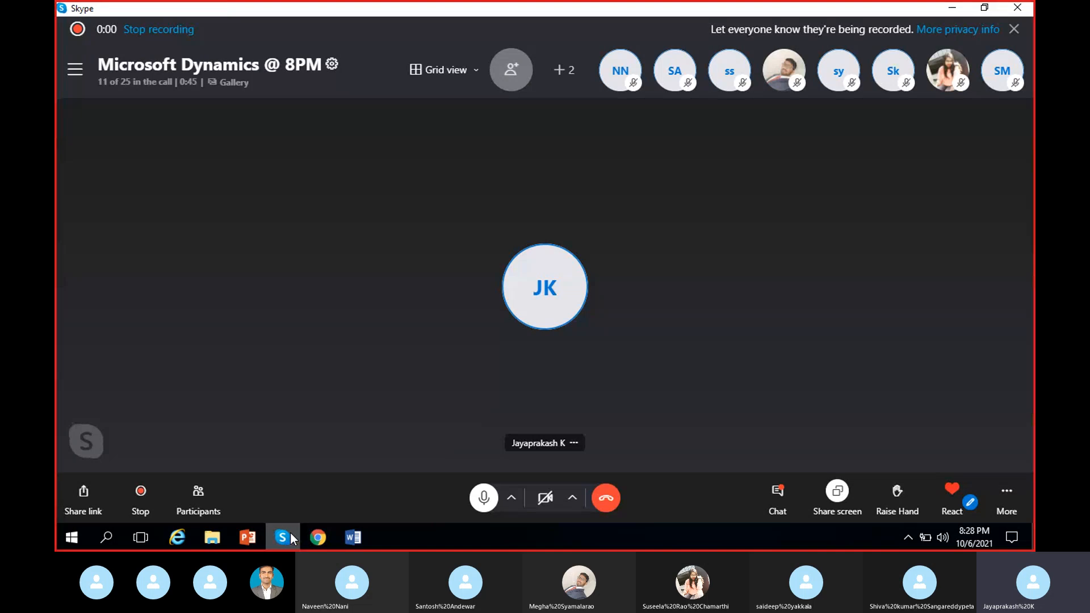
click(291, 537)
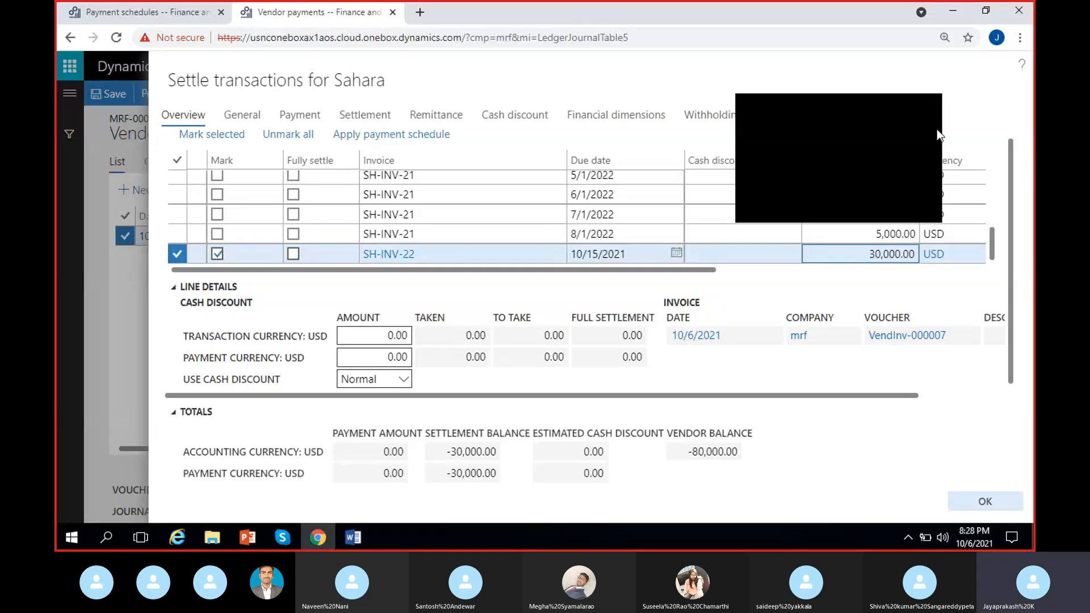
Unmark invoice SH-INV-22, mark the SH-INV-21 installment due 11/1/2021 for settlement, and confirm the settlement.
click(217, 254)
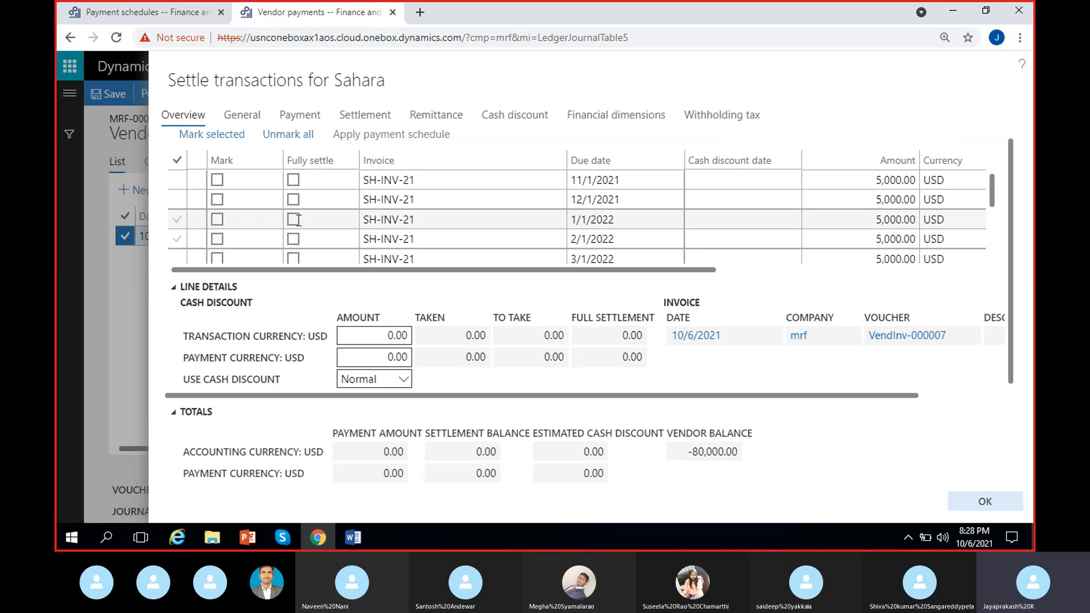
click(217, 180)
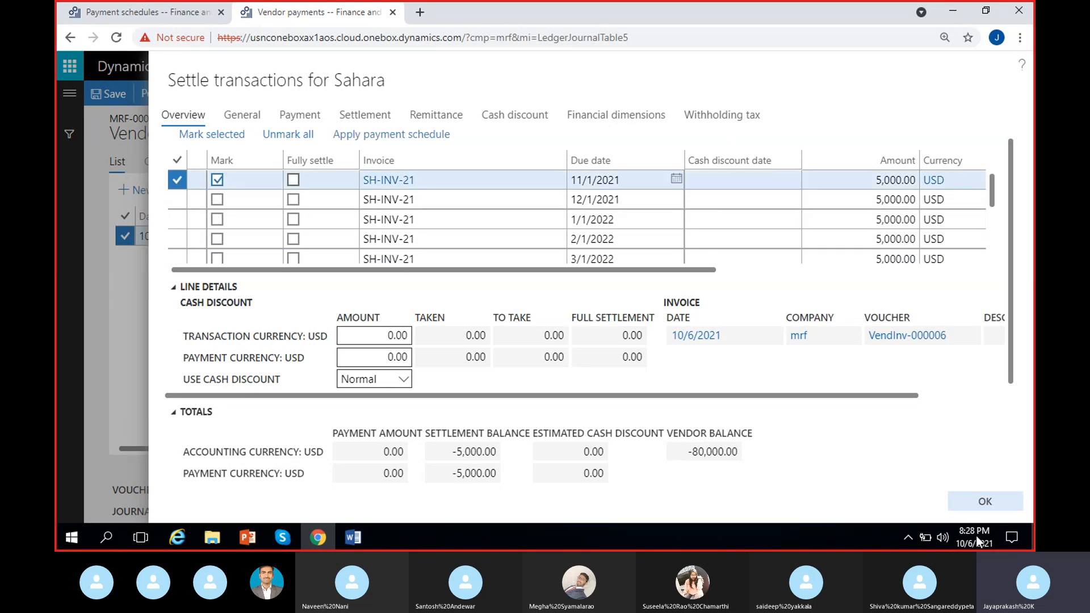
click(1002, 502)
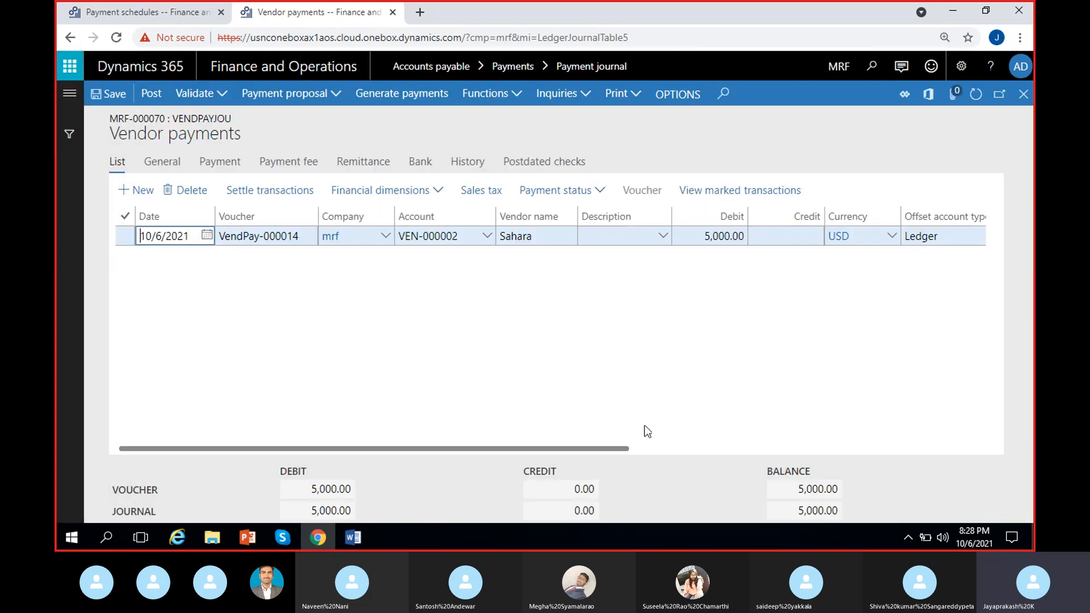
Try main account 100002 Petty cash alone as the payment line's offset account.
scroll(683, 366, right, 6)
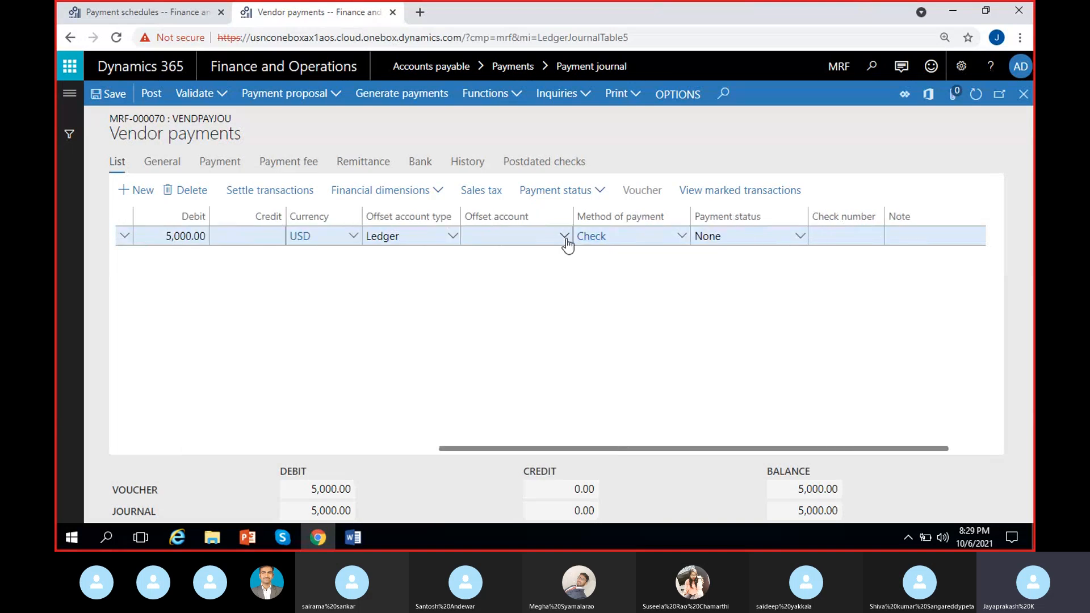
click(568, 239)
click(565, 238)
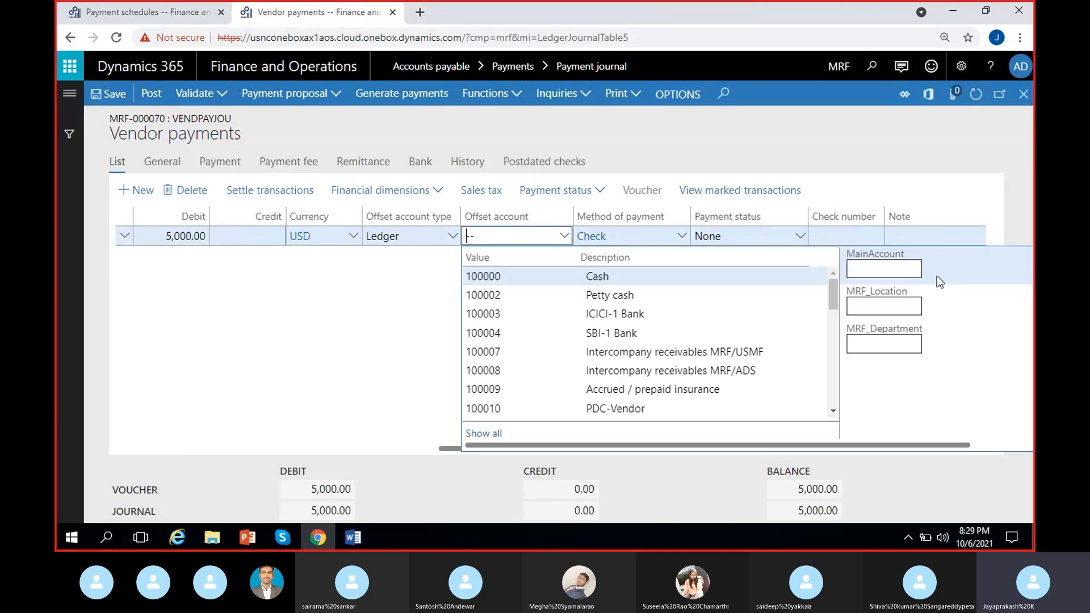
click(679, 295)
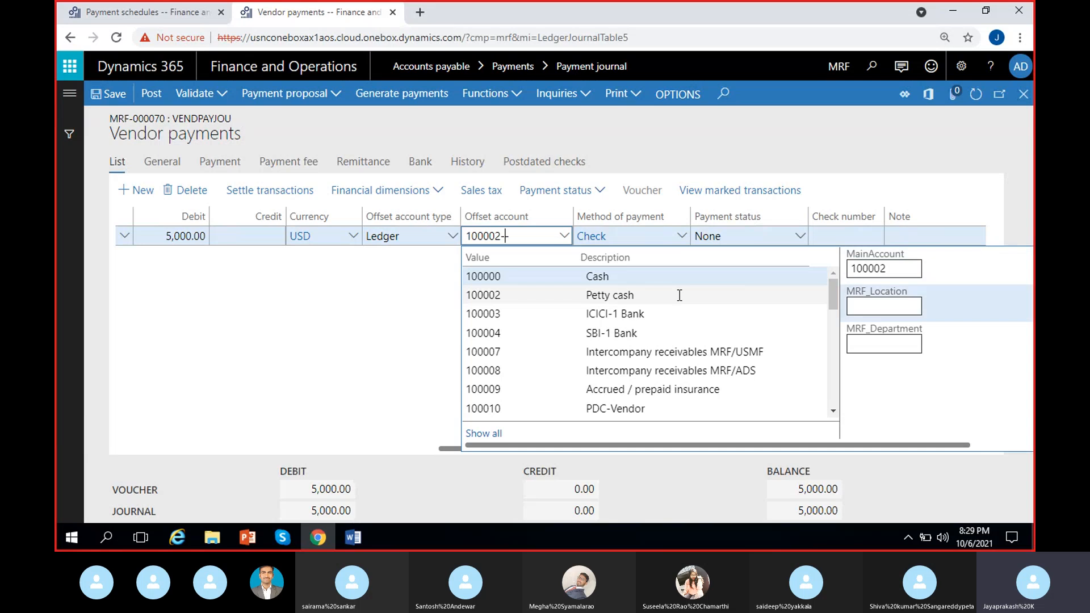
Clear the payment line's method of payment and dismiss the resulting message.
click(623, 244)
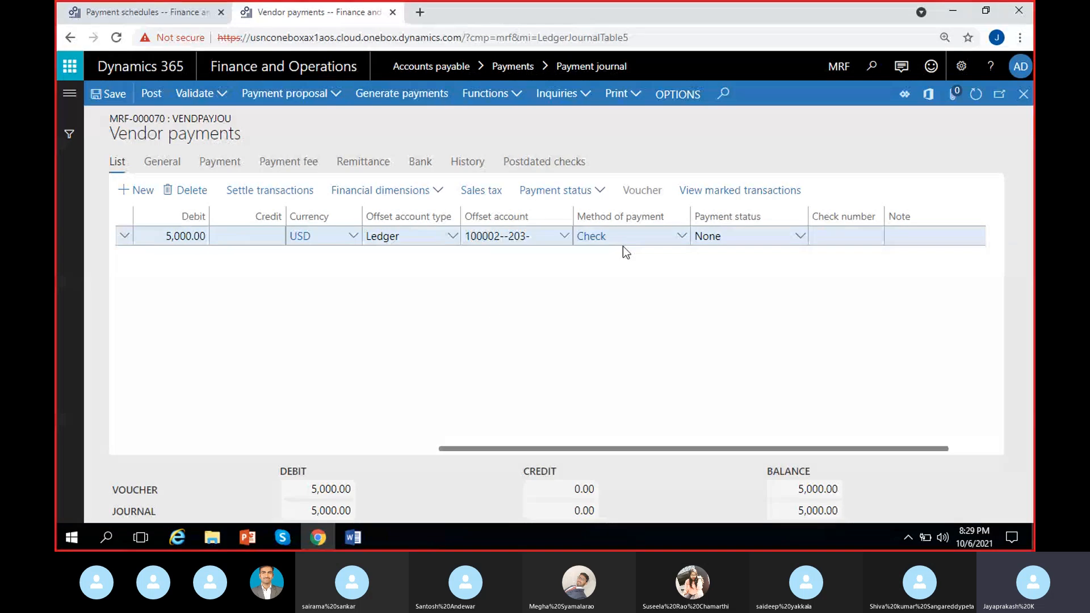
key(BackSpace)
click(498, 307)
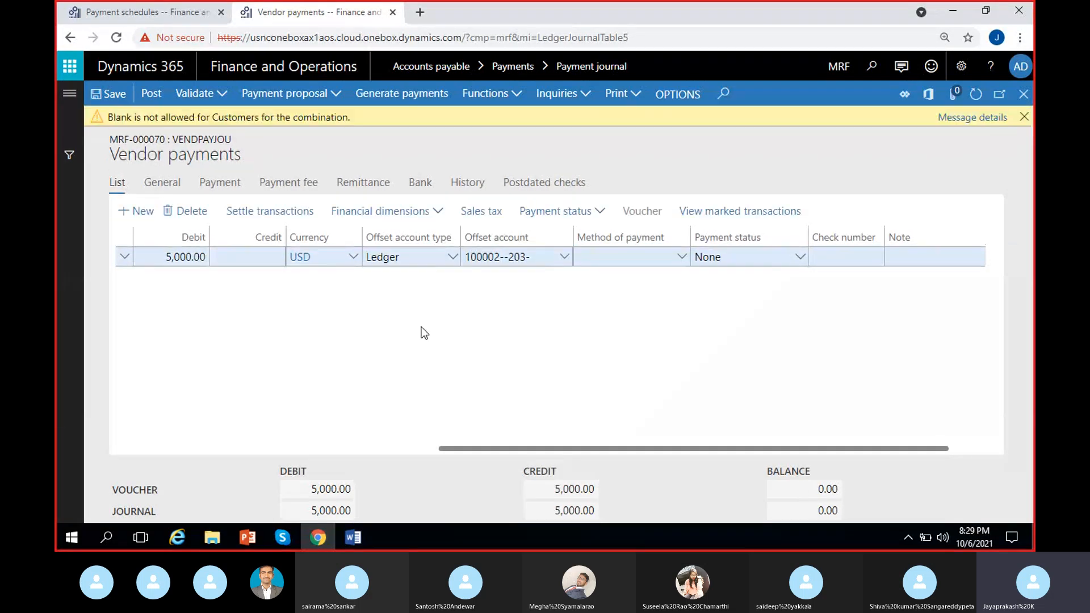
click(1023, 118)
Set the offset account to 100002 Petty cash with location 100 Hyderabad, department 200 Finance, customer 900 and cost center CC/1.
click(564, 241)
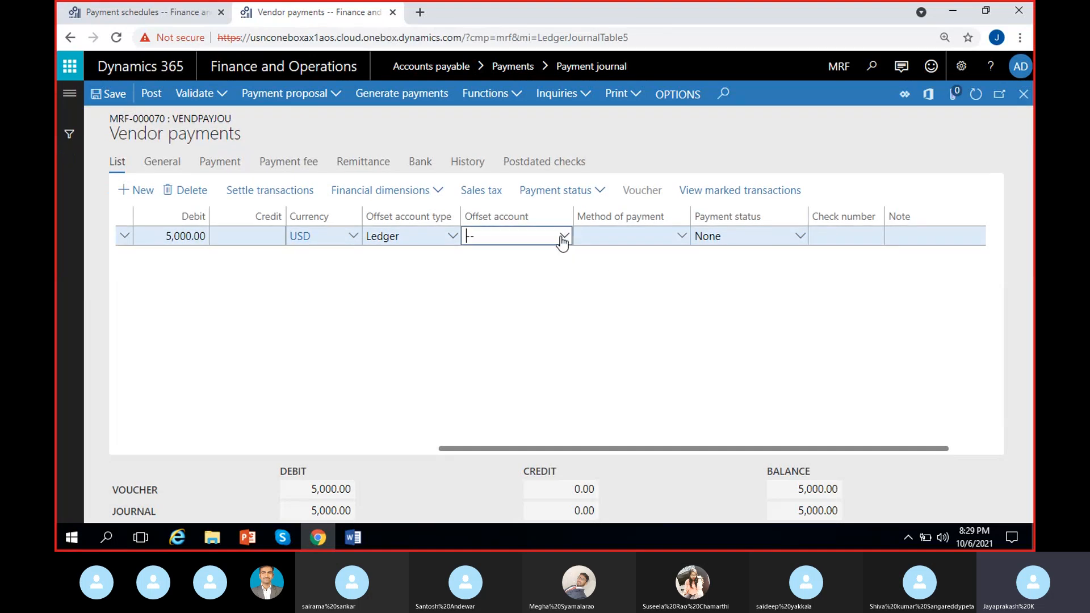
click(712, 284)
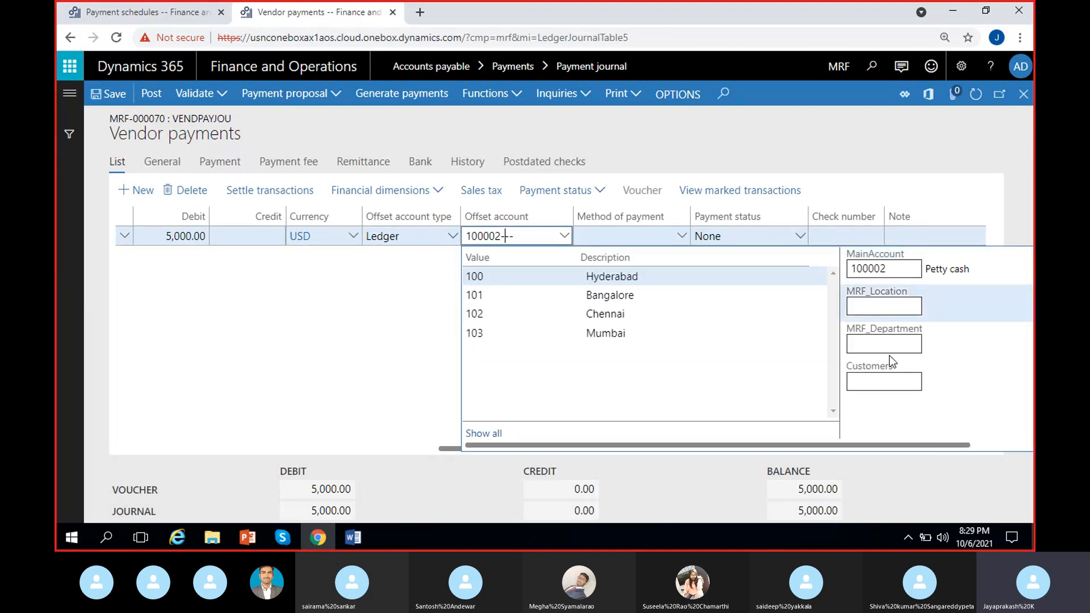
click(601, 277)
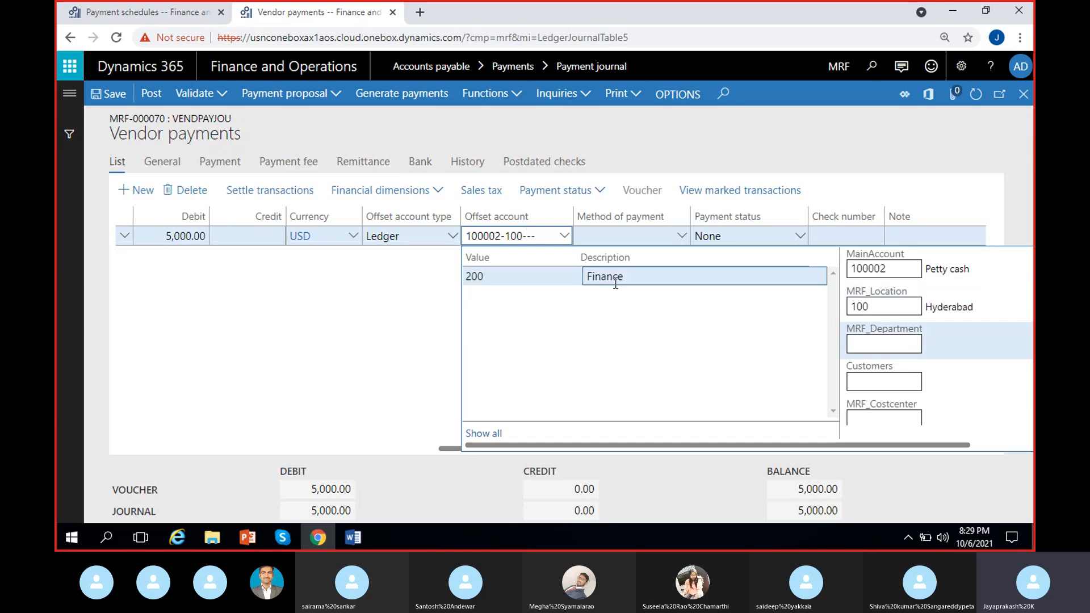
click(612, 278)
click(615, 278)
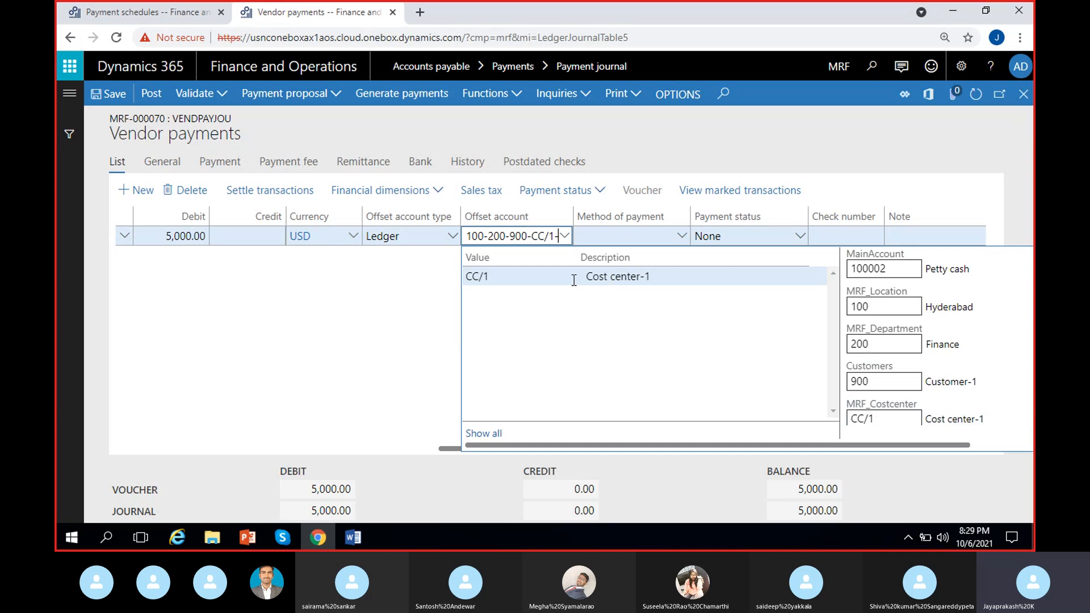
click(366, 305)
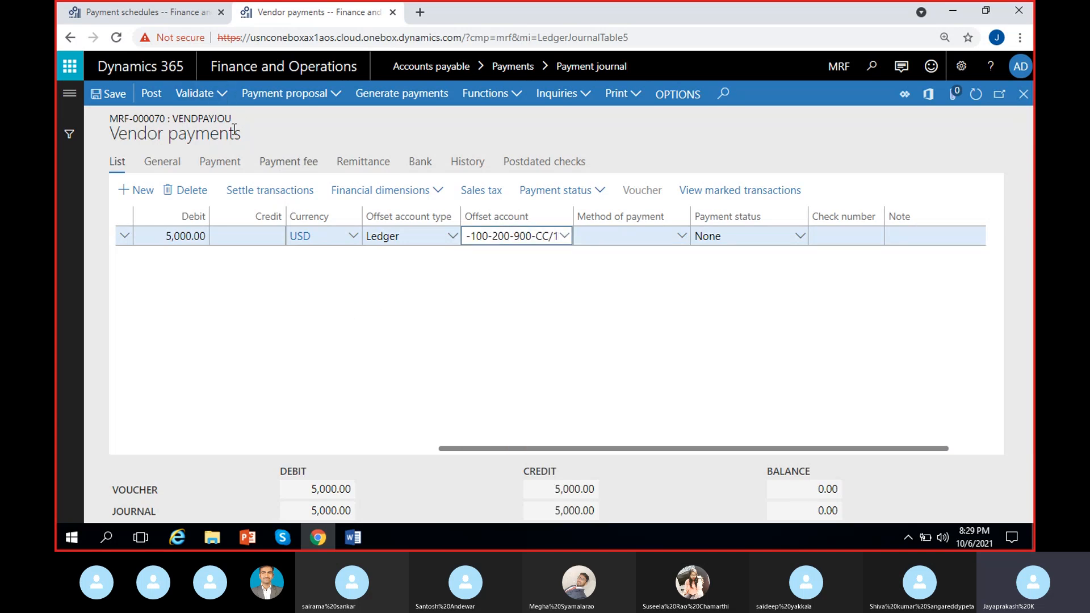
Post the vendor payment journal and open the All vendors list in the other browser tab.
click(152, 93)
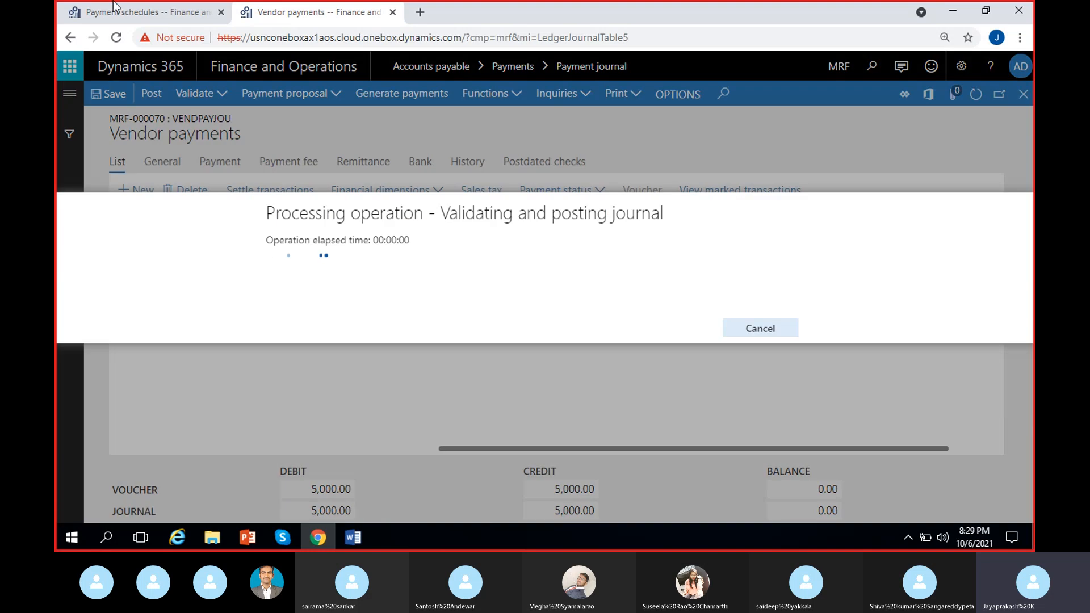
click(114, 7)
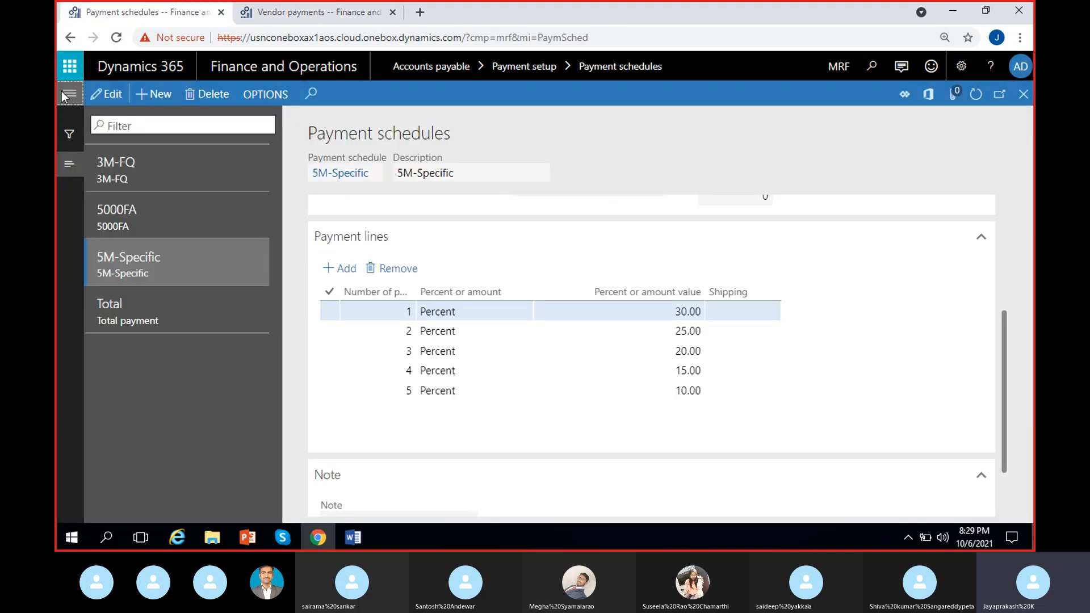
click(64, 96)
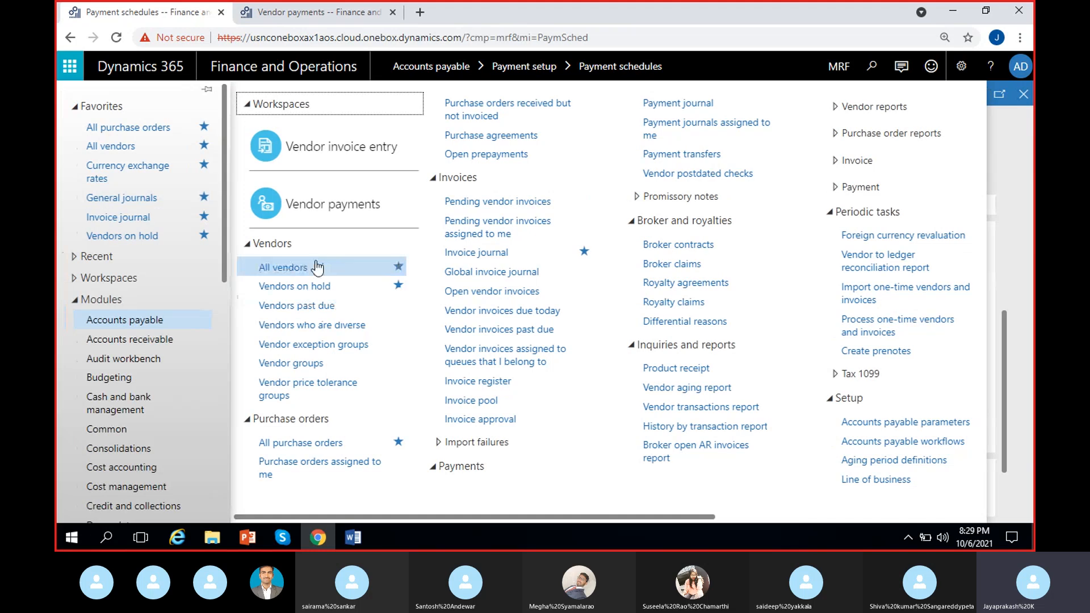
click(318, 11)
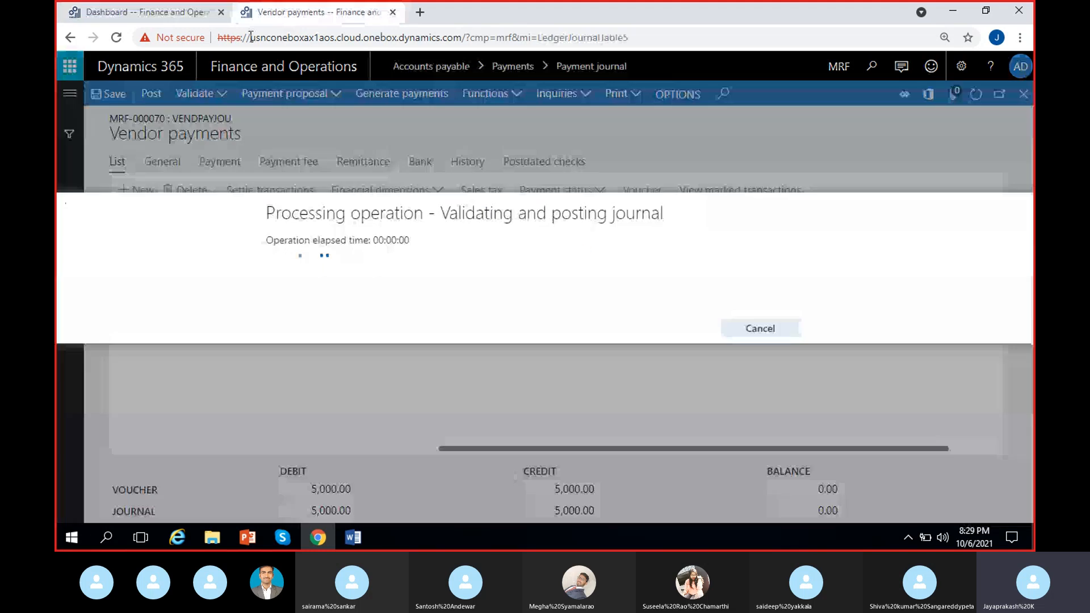
click(125, 16)
Return to the vendor payment journal, read the message details of its posting results, and close them.
click(270, 11)
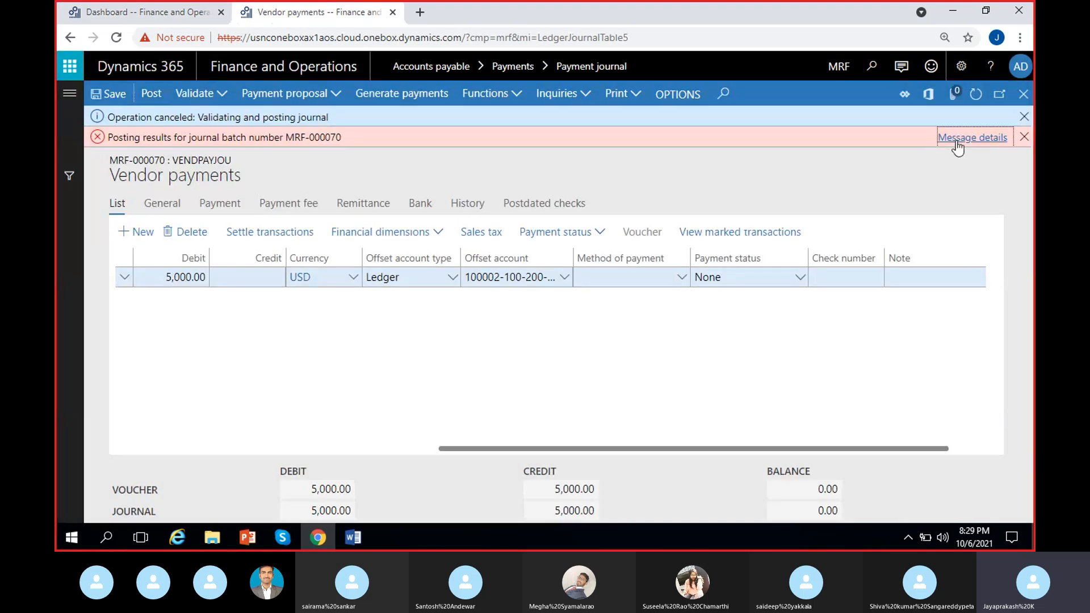
click(972, 138)
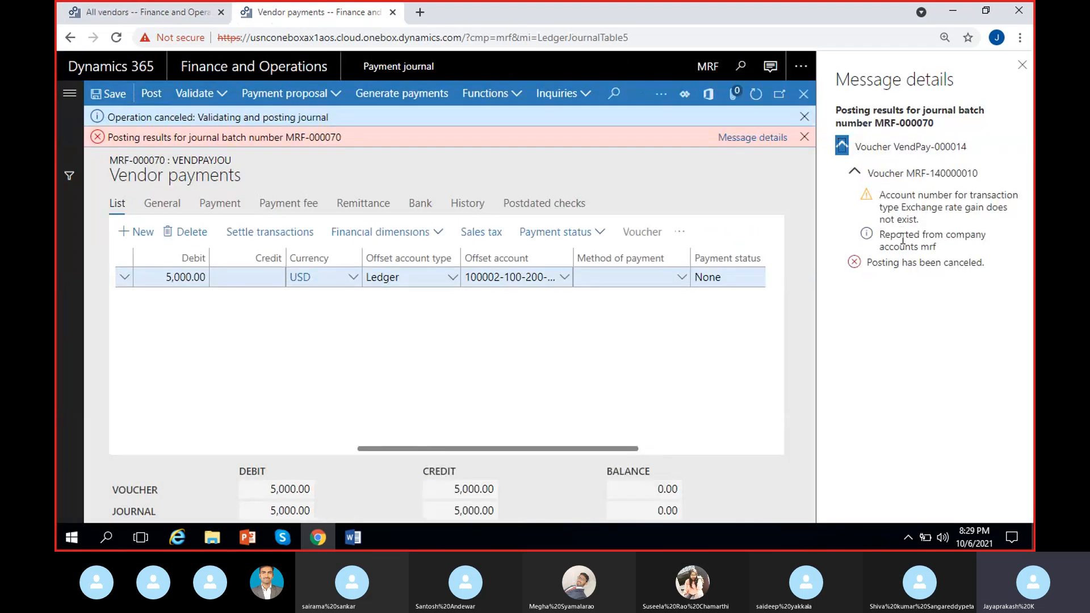
click(1023, 66)
Duplicate the browser tab that holds the All vendors list.
click(113, 15)
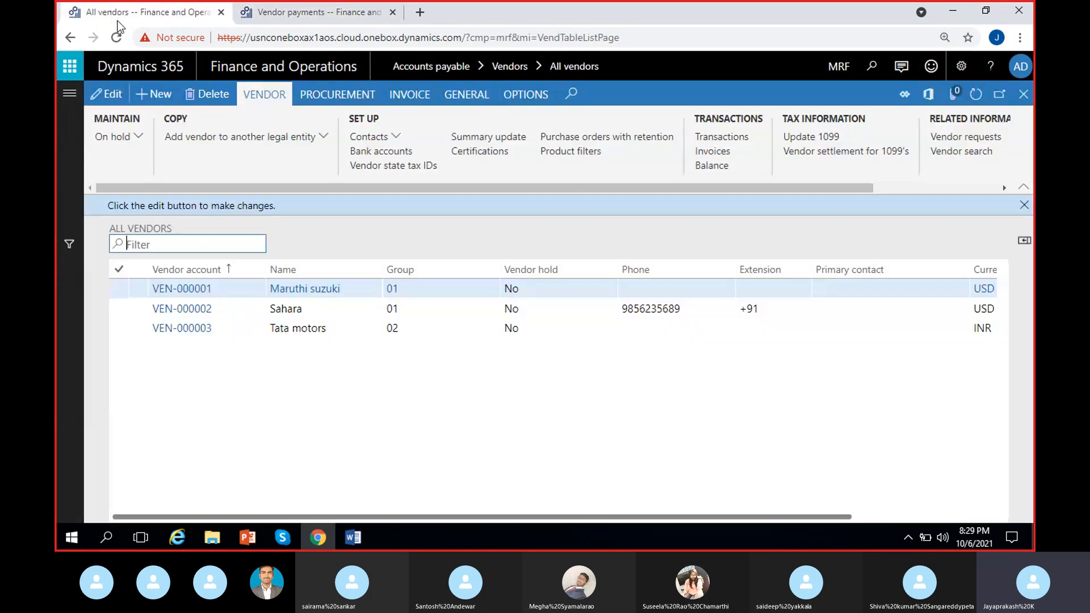
right_click(136, 12)
click(173, 110)
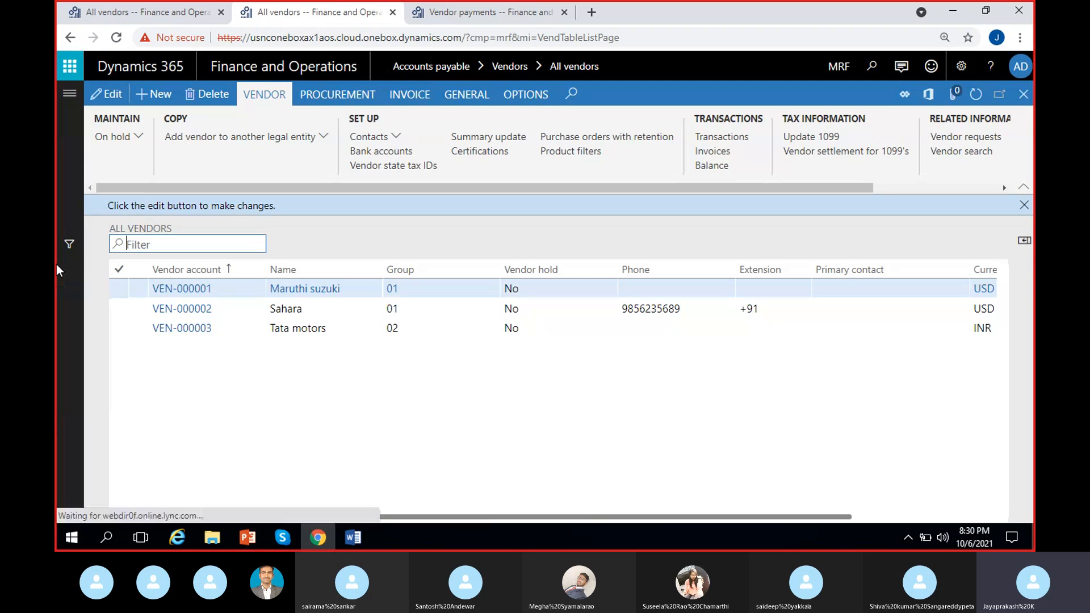
Open the Ledger setup page of the General ledger module in the duplicated tab.
click(69, 93)
scroll(113, 284, down, 4)
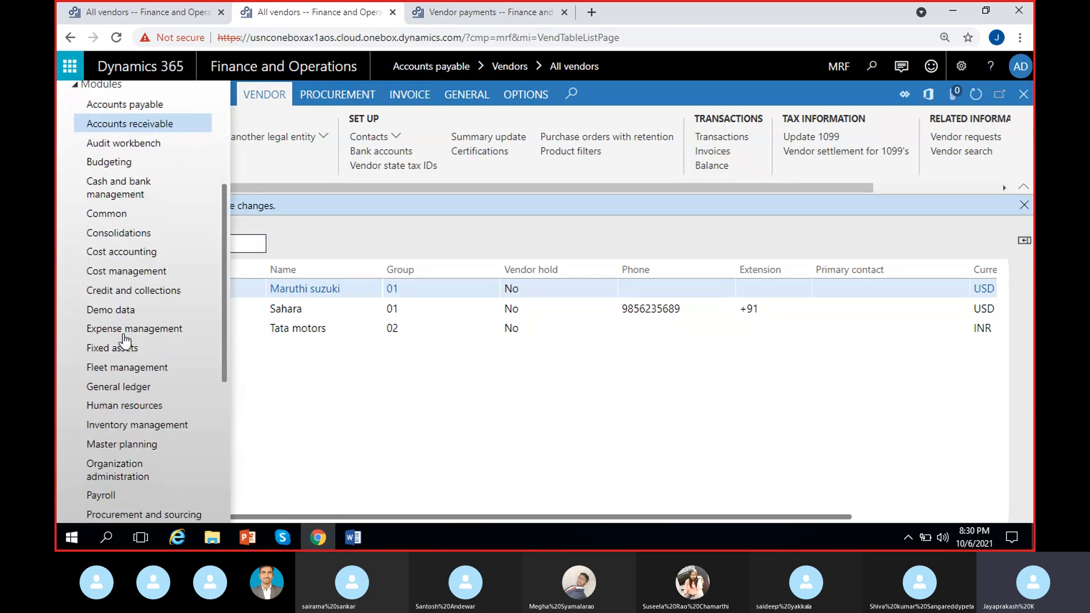
click(123, 388)
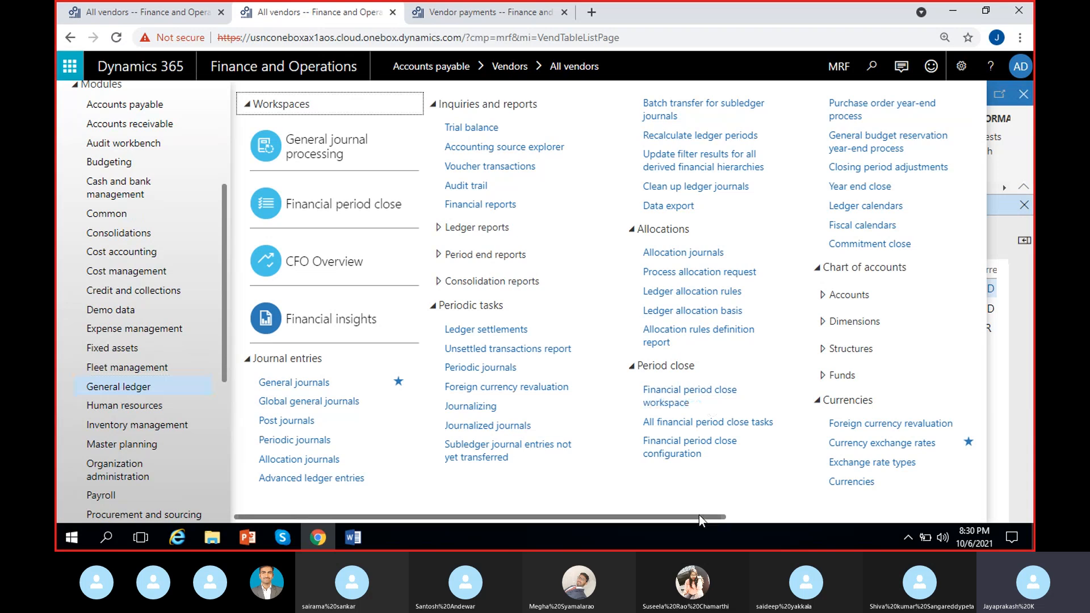
drag(699, 516, 921, 455)
click(707, 358)
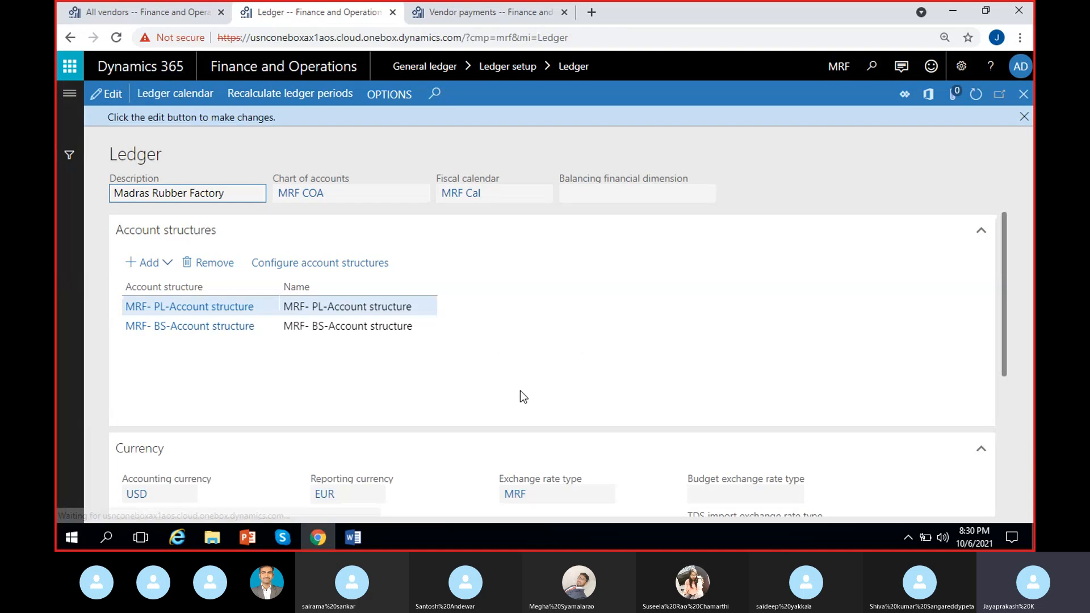
Put the ledger into edit mode and inspect the Realized loss entry under the accounts for currency revaluation.
scroll(513, 350, down, 5)
click(498, 394)
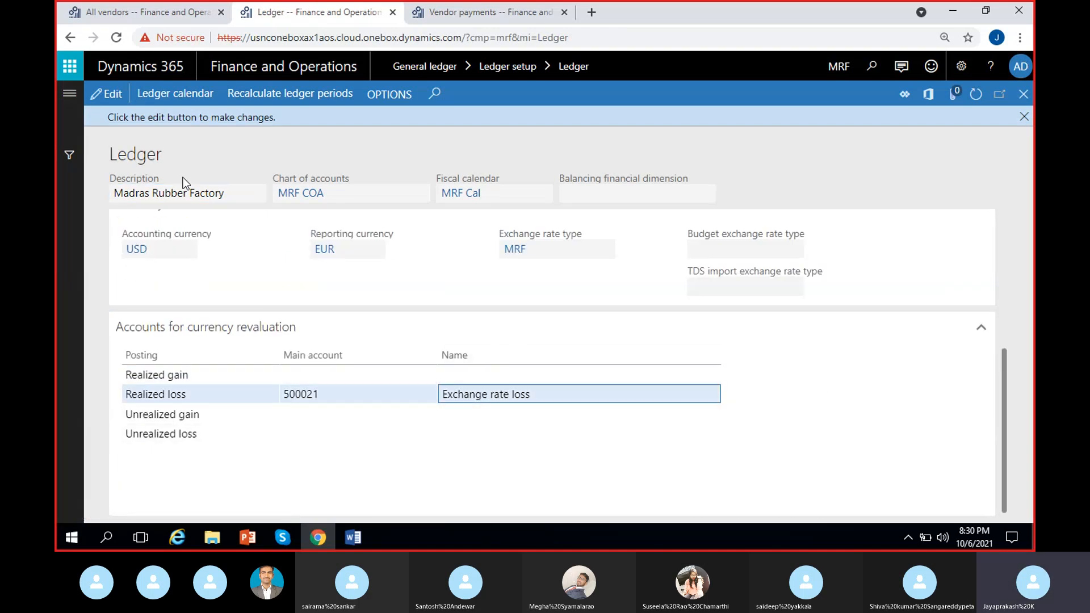
click(88, 231)
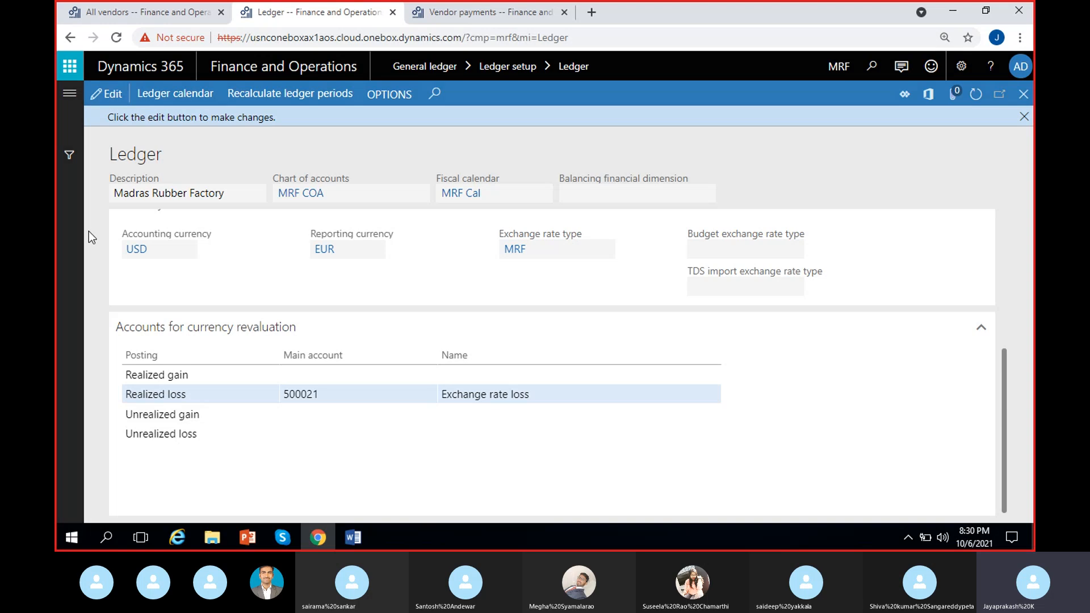
key(F2)
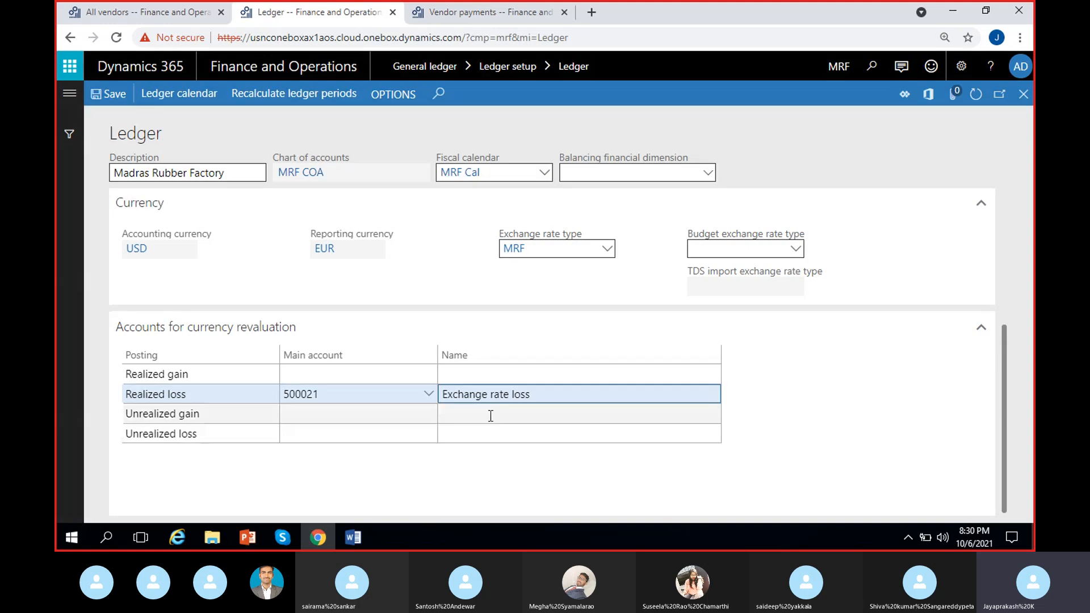
click(427, 397)
click(427, 398)
click(455, 380)
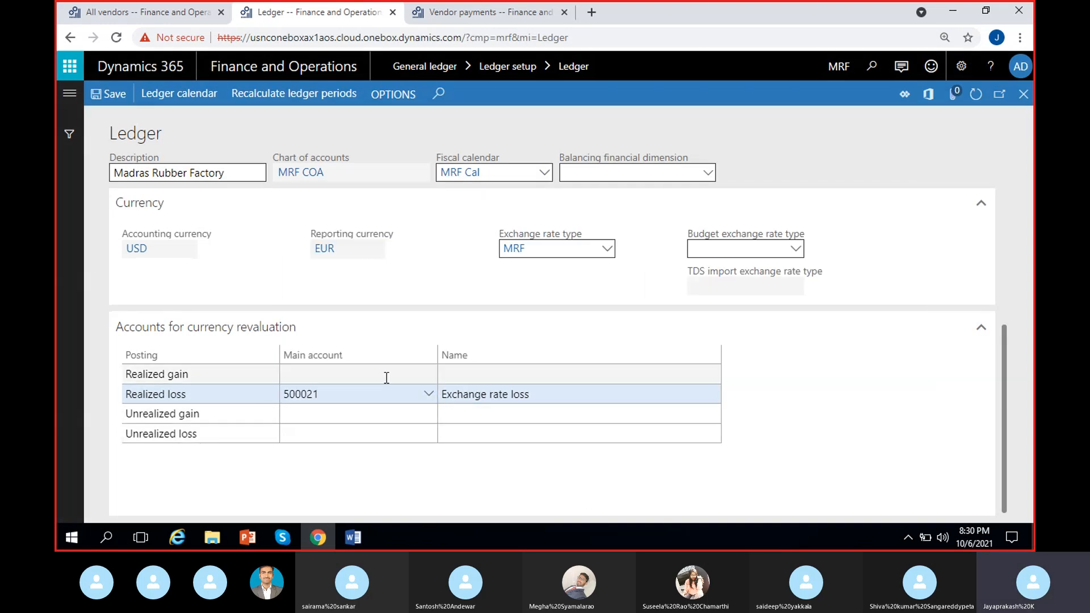
Open the main account details from the empty Realized gain main account field.
click(385, 374)
right_click(427, 374)
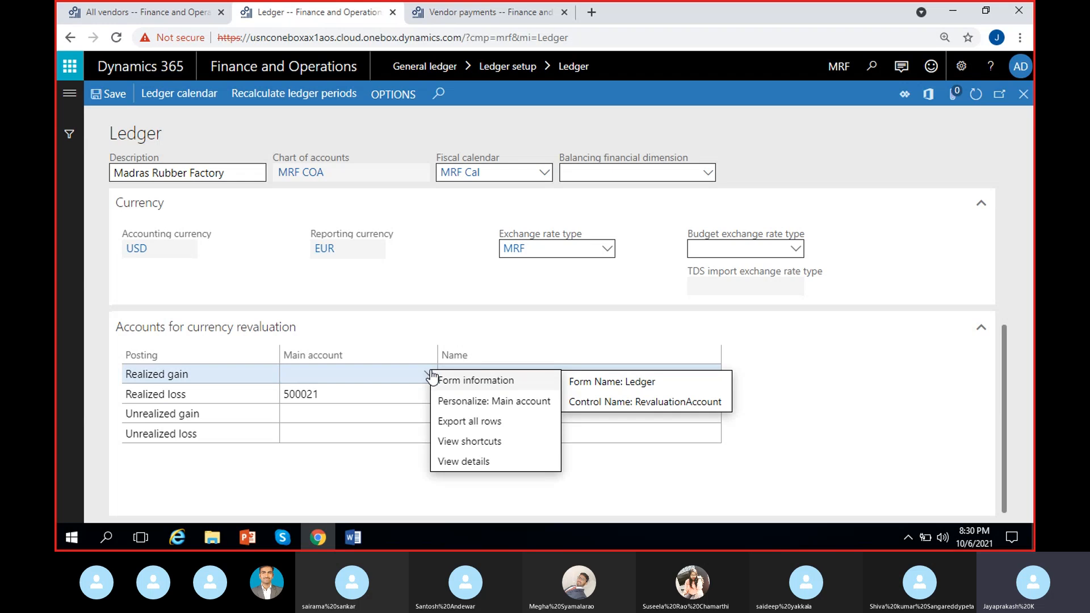
click(459, 477)
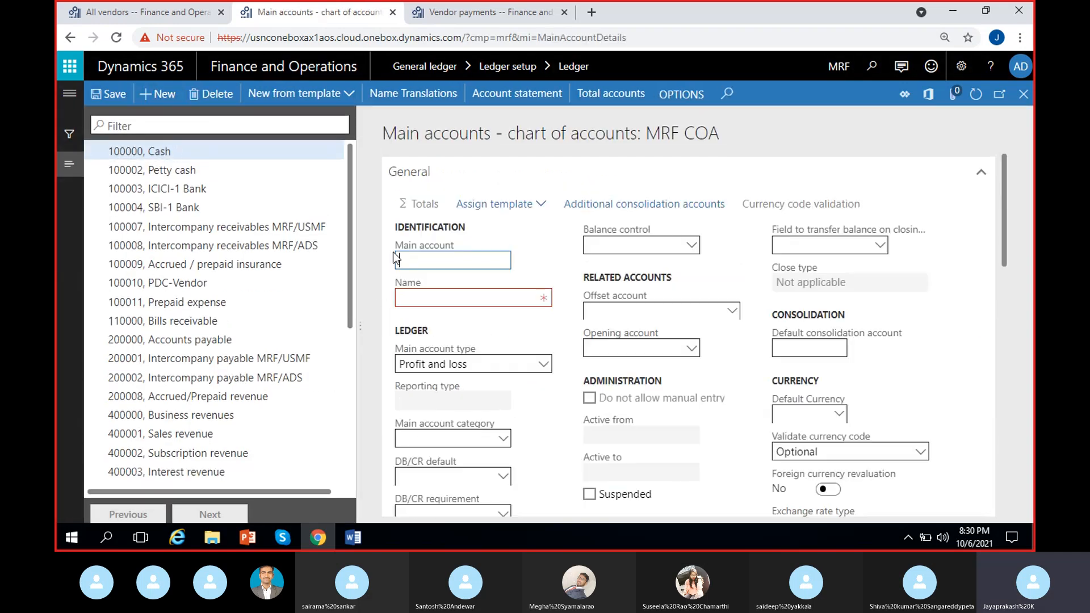
Create main account 400021 named Exchange rate gain with the main account type Revenue, and save it.
text(400021)
click(454, 290)
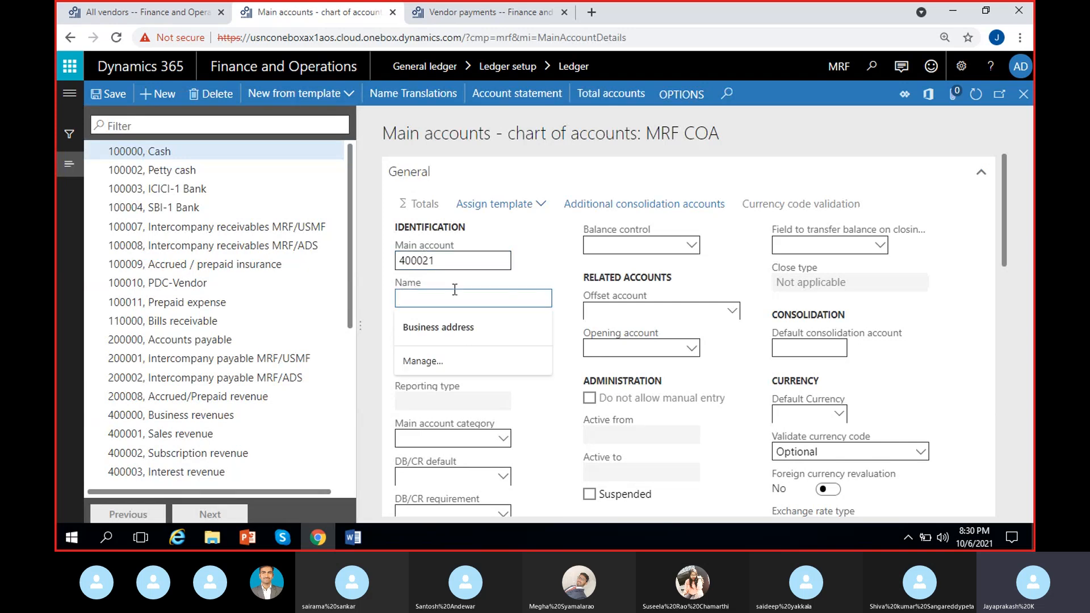
text(Exchange r)
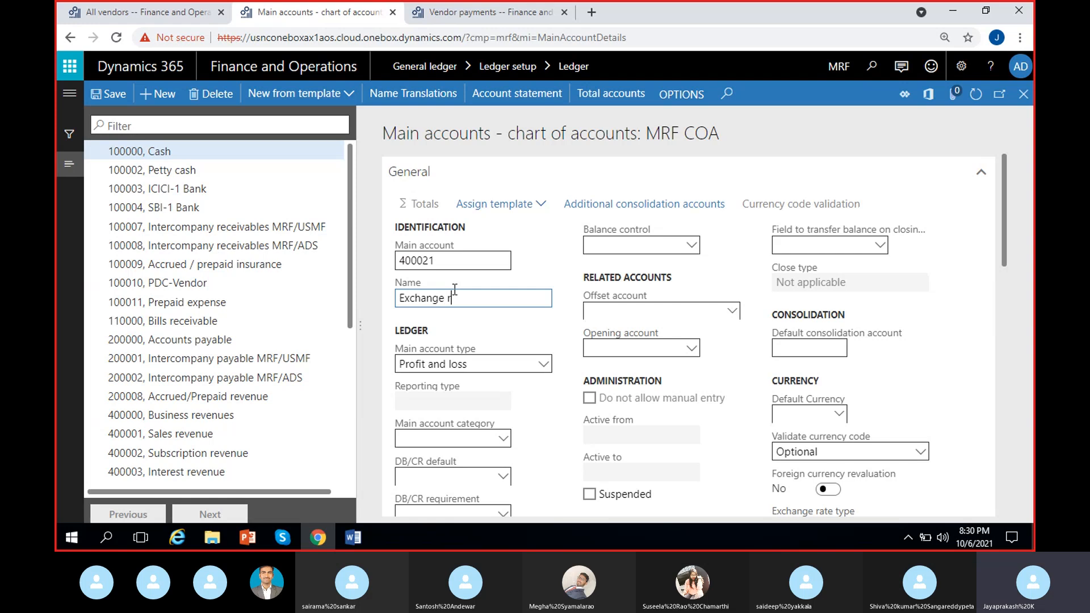
text(at e gain)
click(498, 364)
click(438, 198)
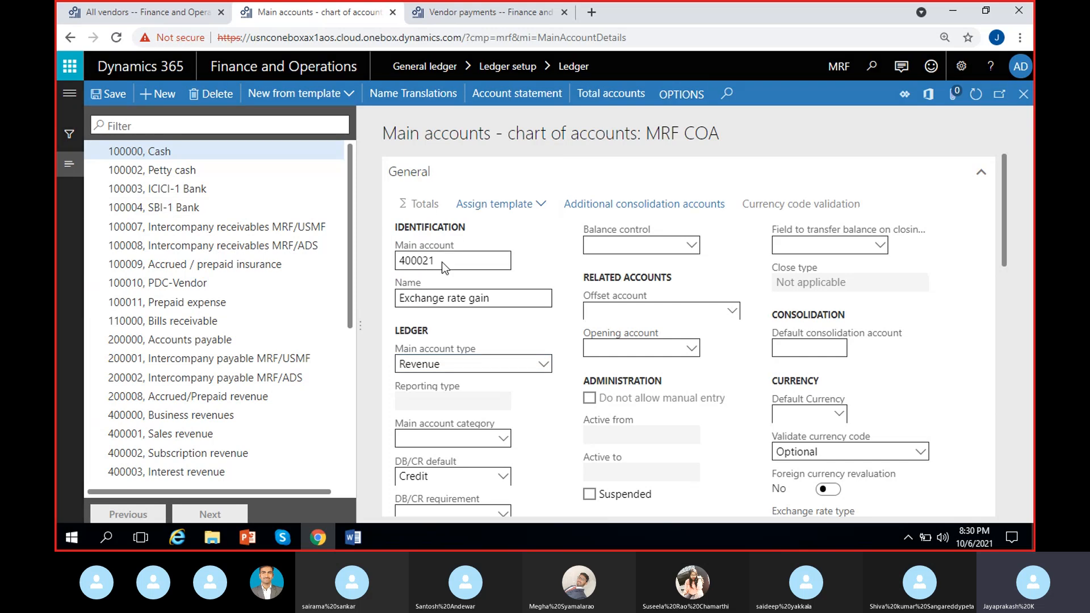
key(alt+s)
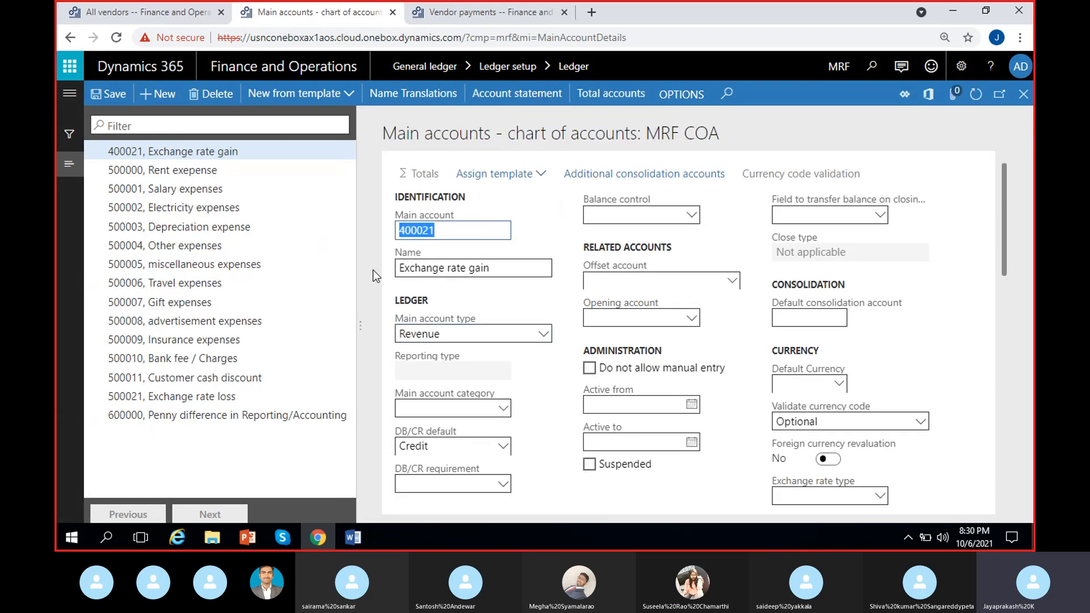
Return to the ledger setup and assign main account 400021 to the Realized gain posting.
click(458, 203)
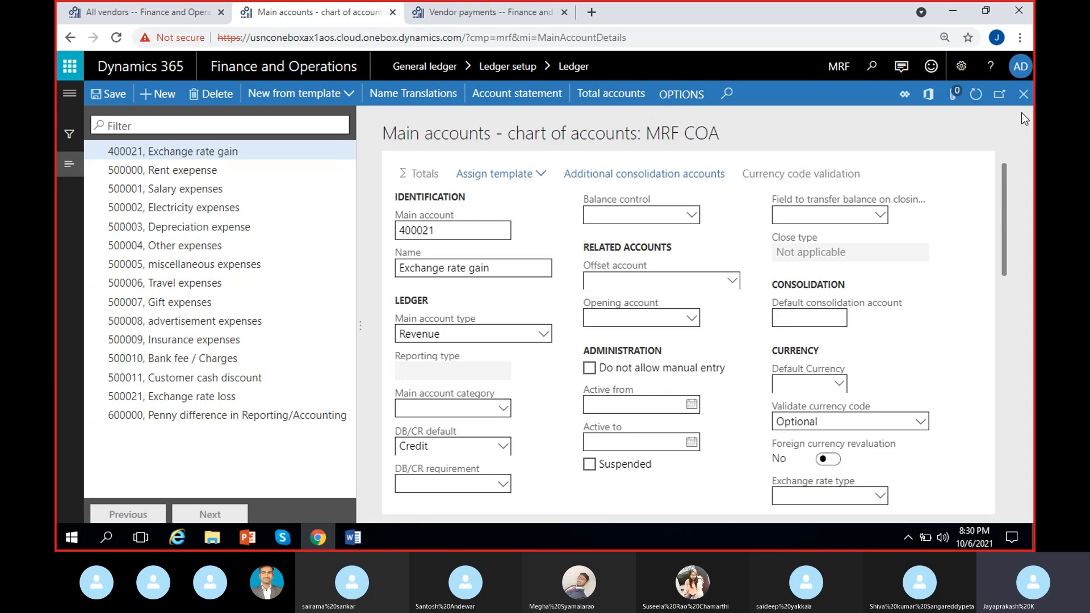
click(1024, 94)
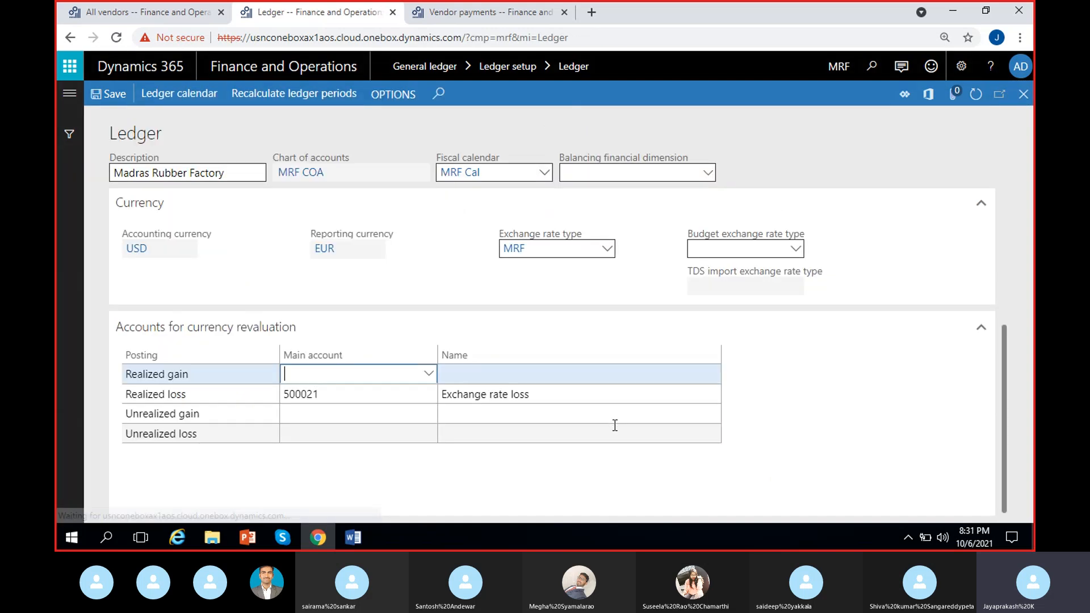
text(400021)
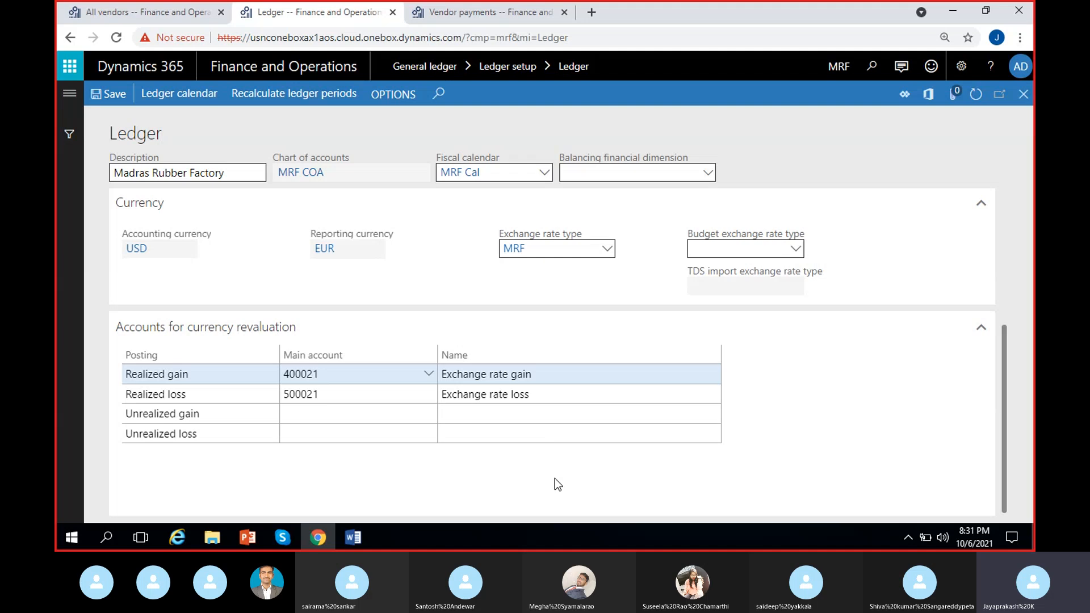
Review the posting error details of vendor payment journal MRF-000070, and dismiss its messages.
click(508, 10)
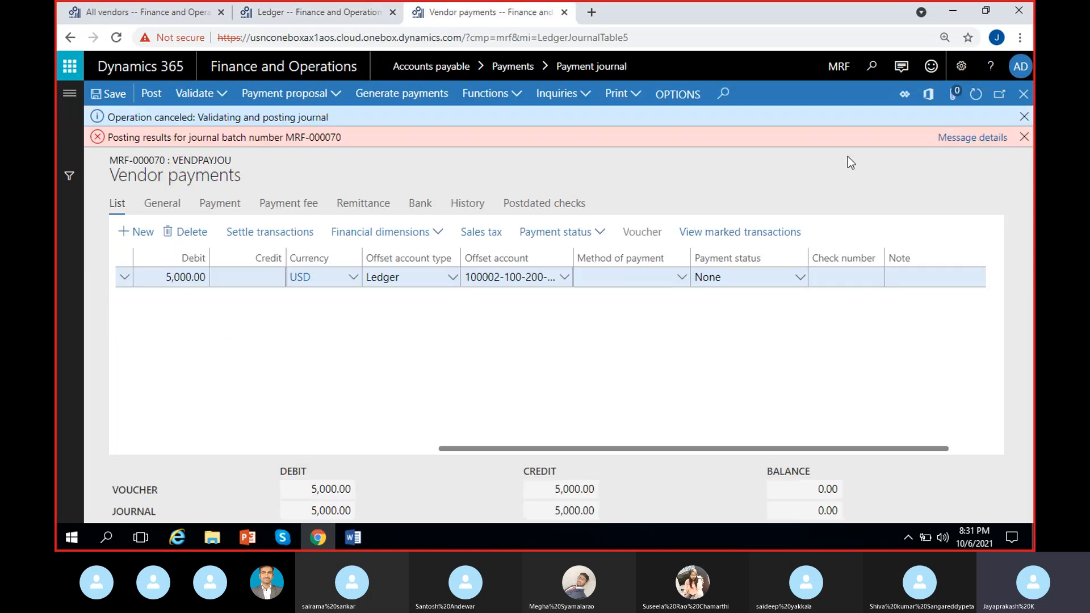
click(977, 140)
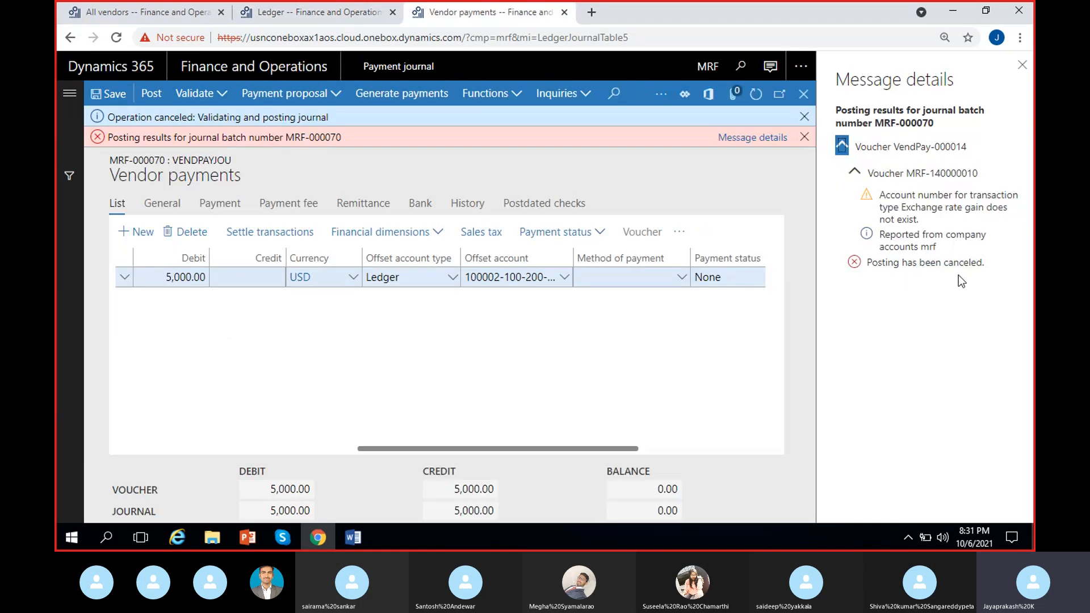
click(1022, 65)
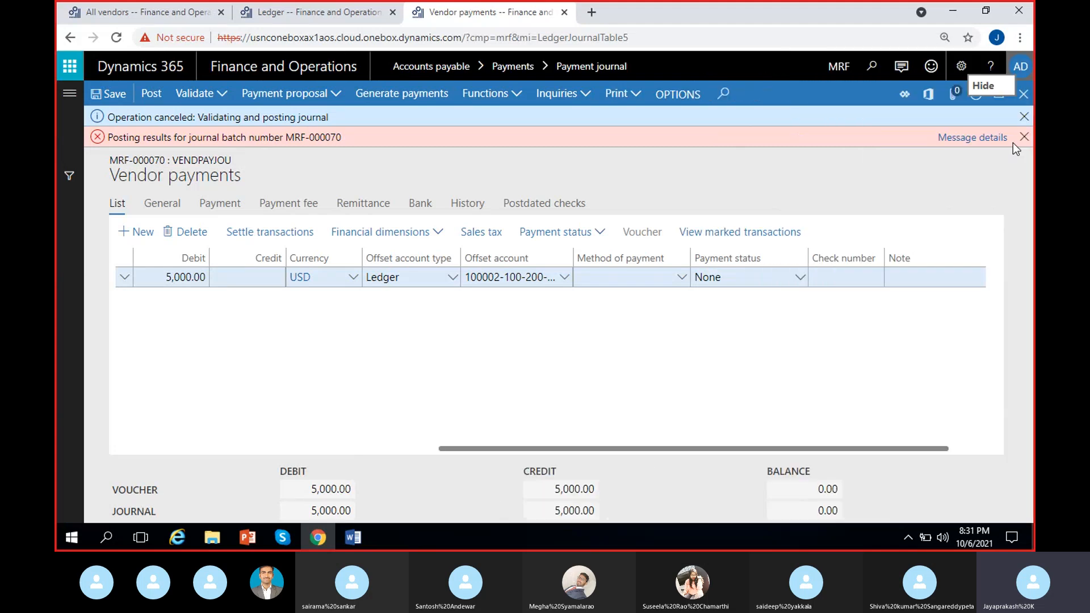
click(1023, 137)
click(1025, 117)
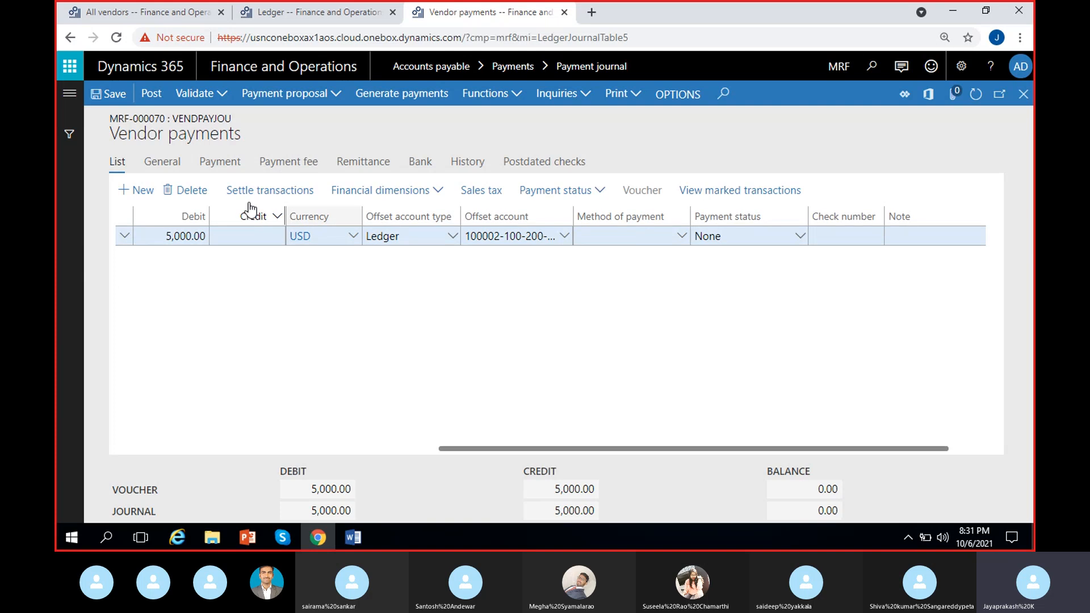
Try to post vendor payment journal MRF-000070 again and read the resulting message details.
click(155, 98)
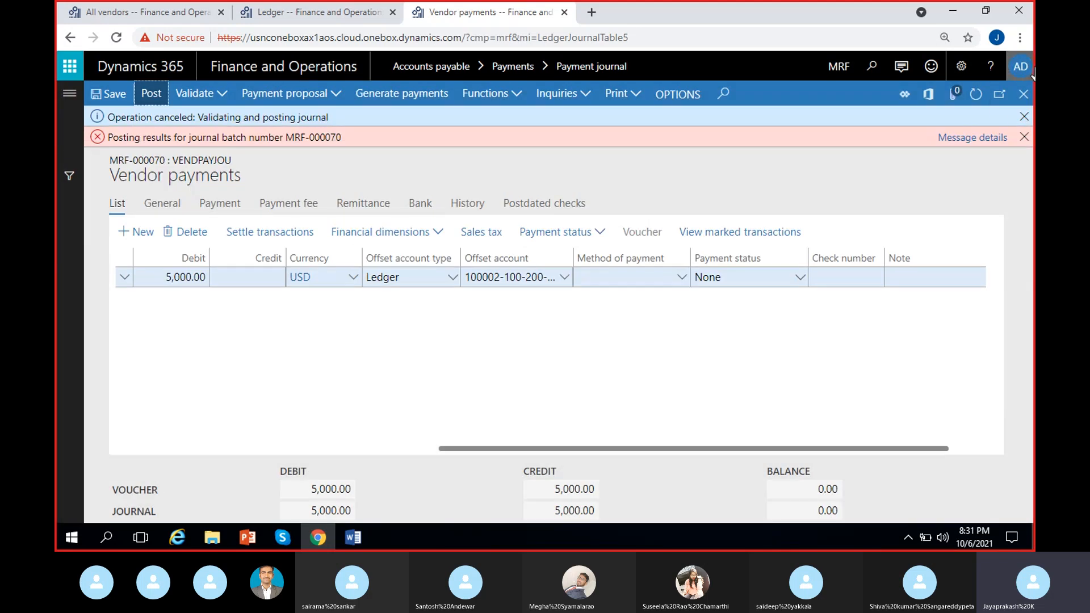
click(988, 138)
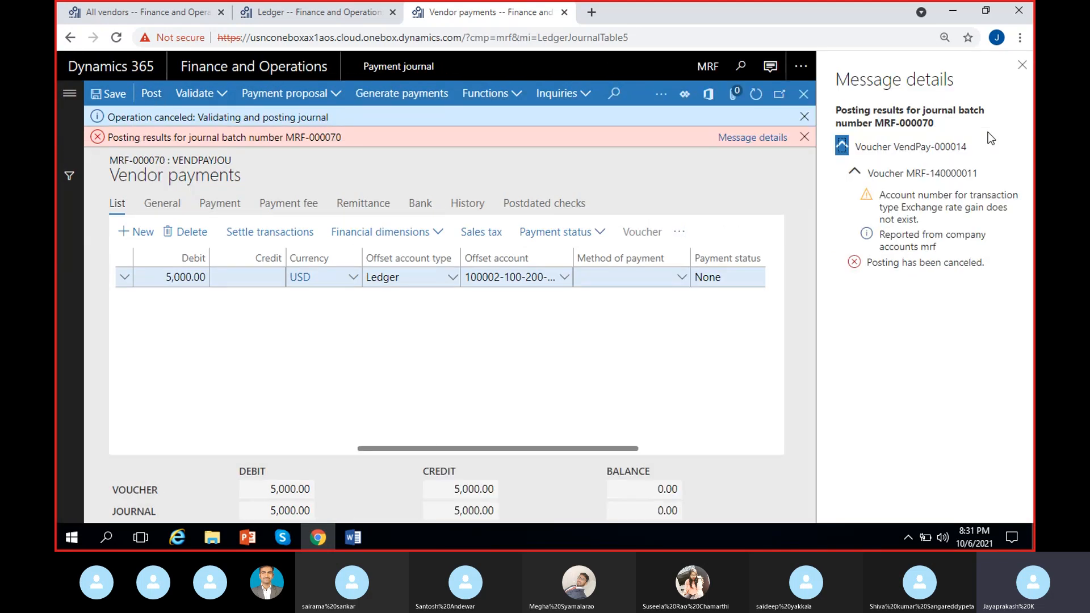
click(1022, 66)
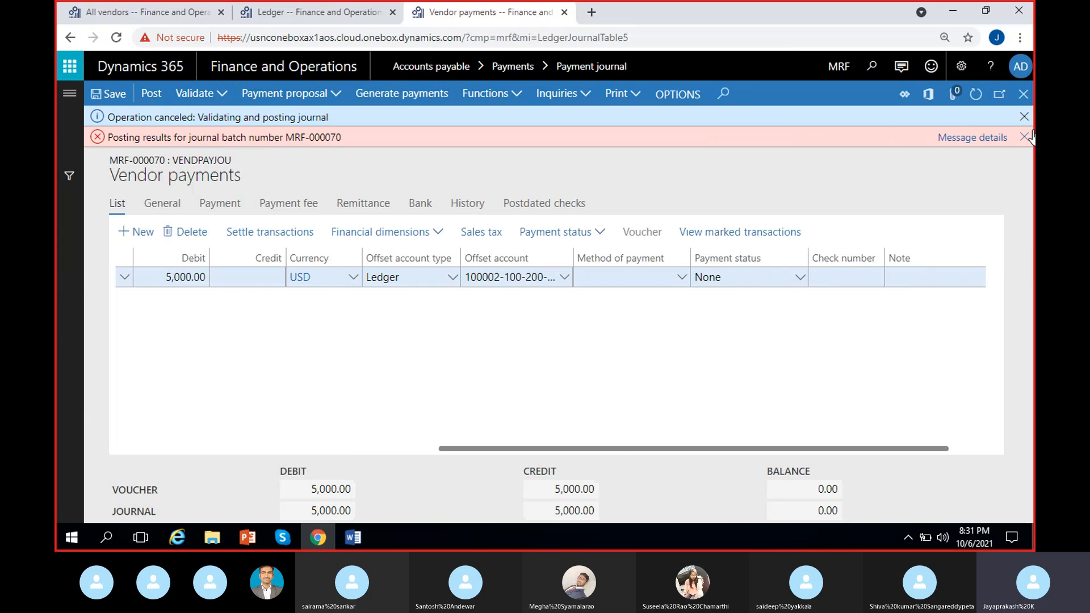
Open the Accounts for automatic transactions page under the General ledger posting setup.
click(272, 12)
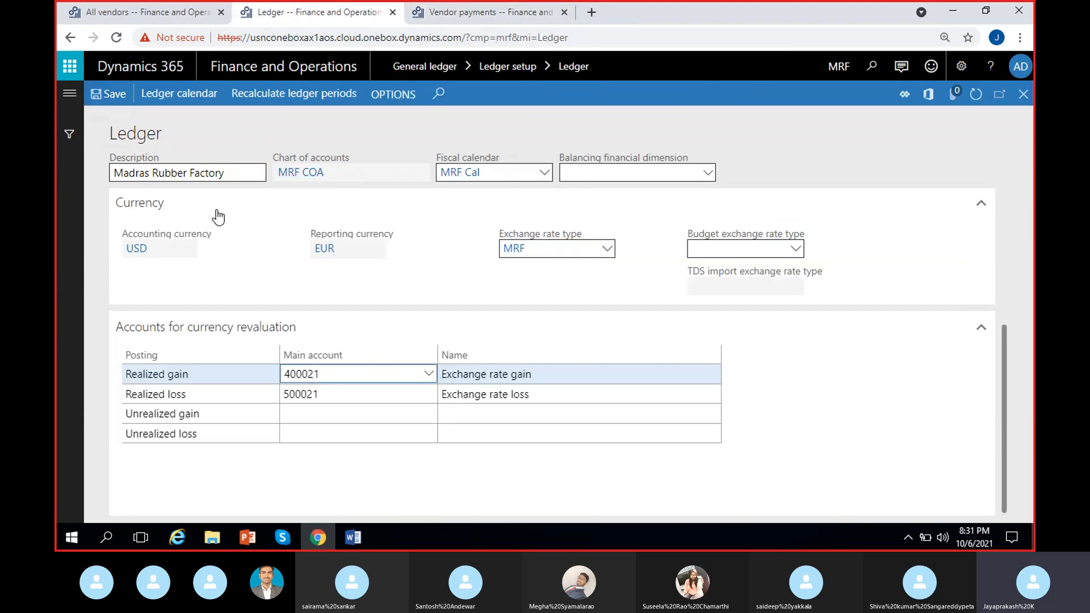
click(66, 106)
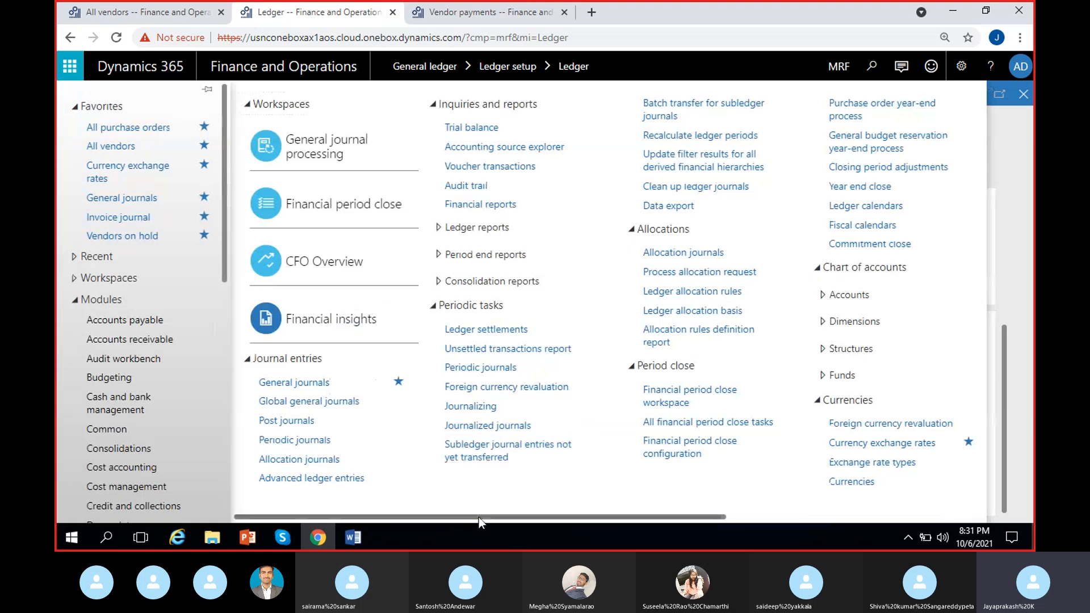
scroll(433, 443, down, 5)
click(899, 253)
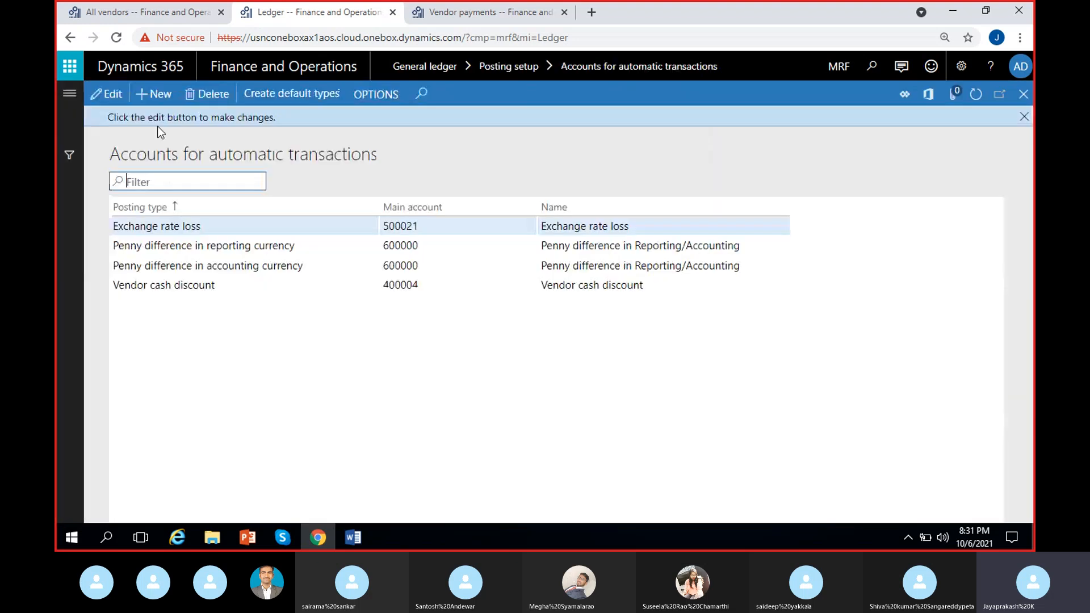
Add an automatic transaction entry for posting type Exchange rate gain with main account 400021, and save it.
click(159, 96)
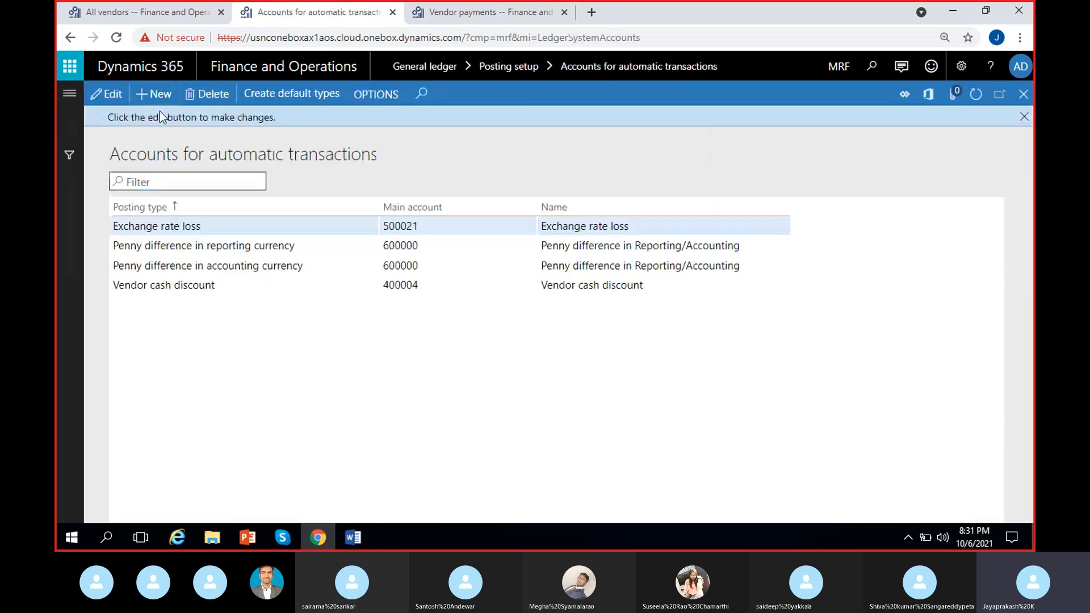
click(371, 205)
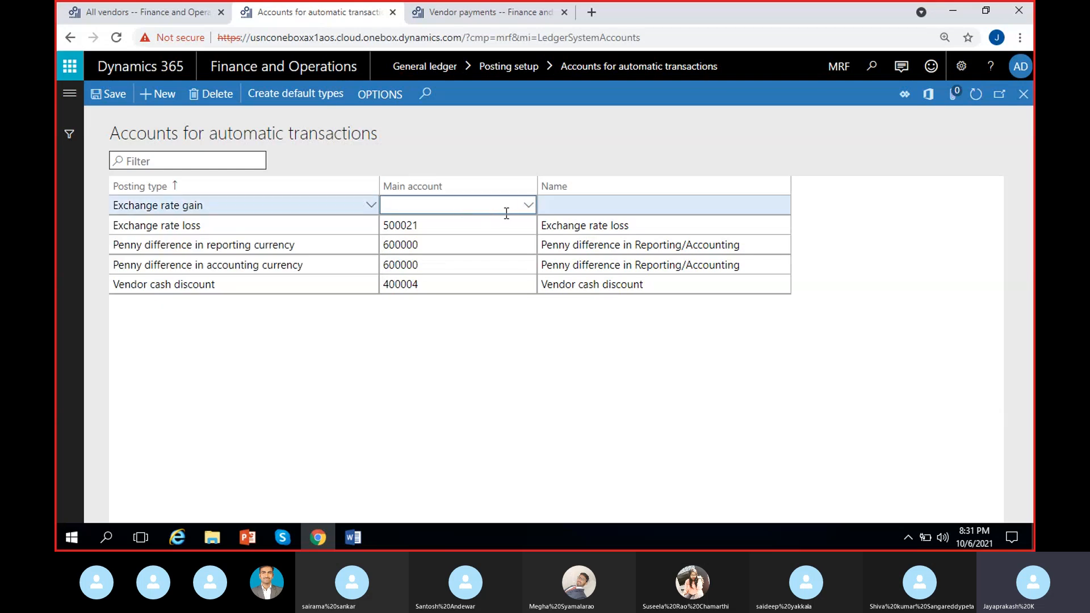
text(400021)
click(116, 96)
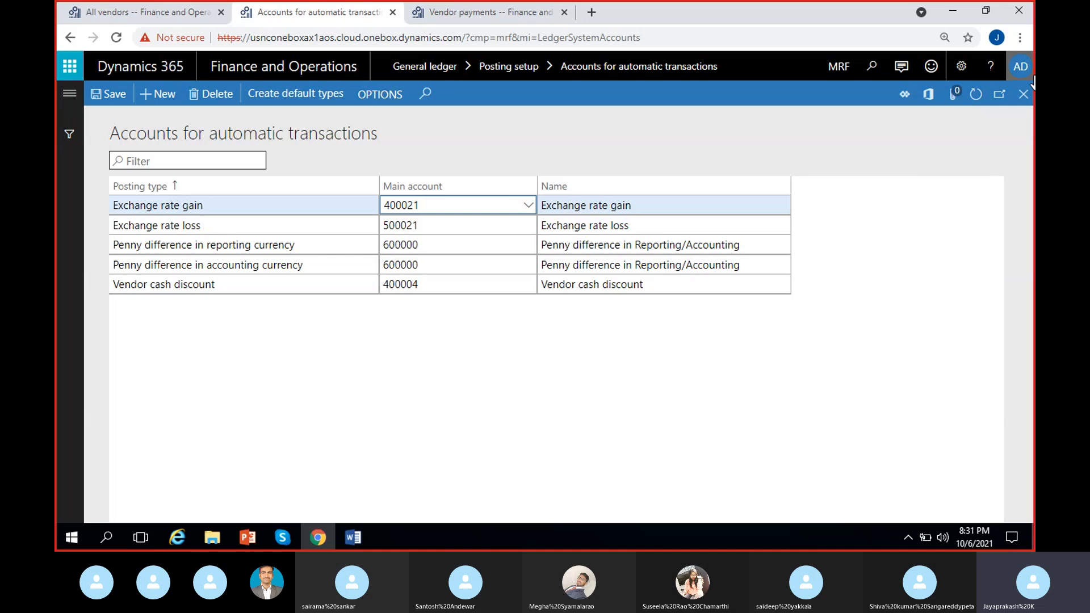
Post the 5,000.00 USD Sahara payment in vendor payment journal MRF-000070, and dismiss the completion message.
click(472, 16)
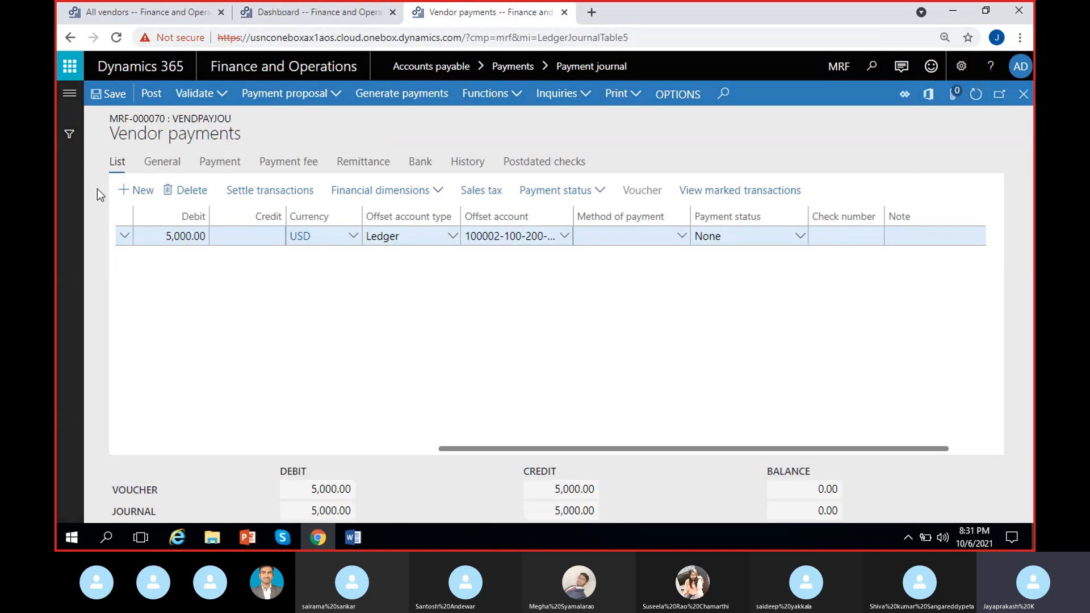
click(149, 98)
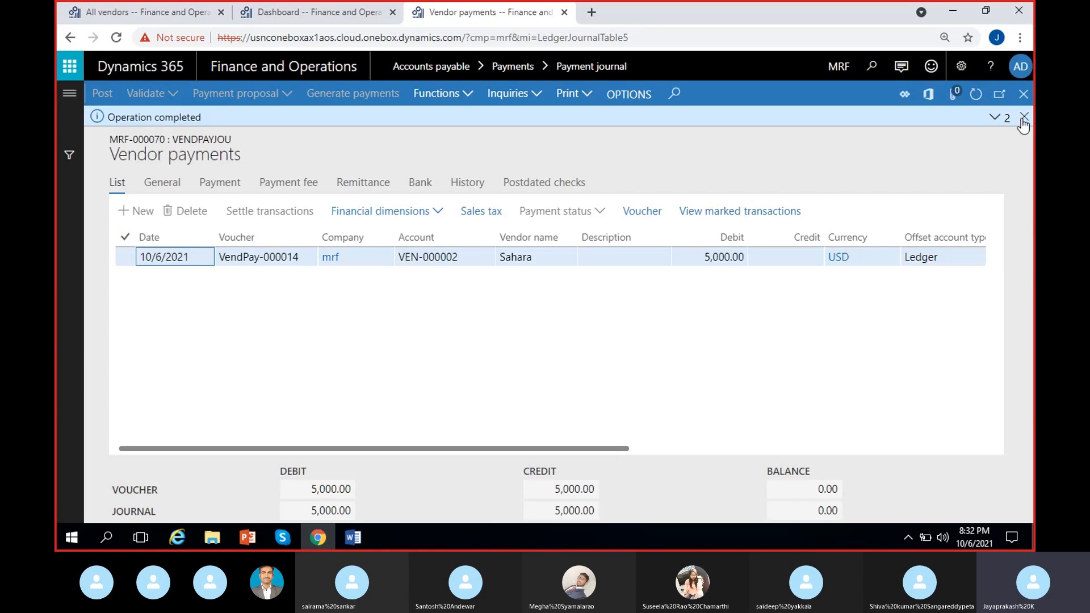
click(1024, 117)
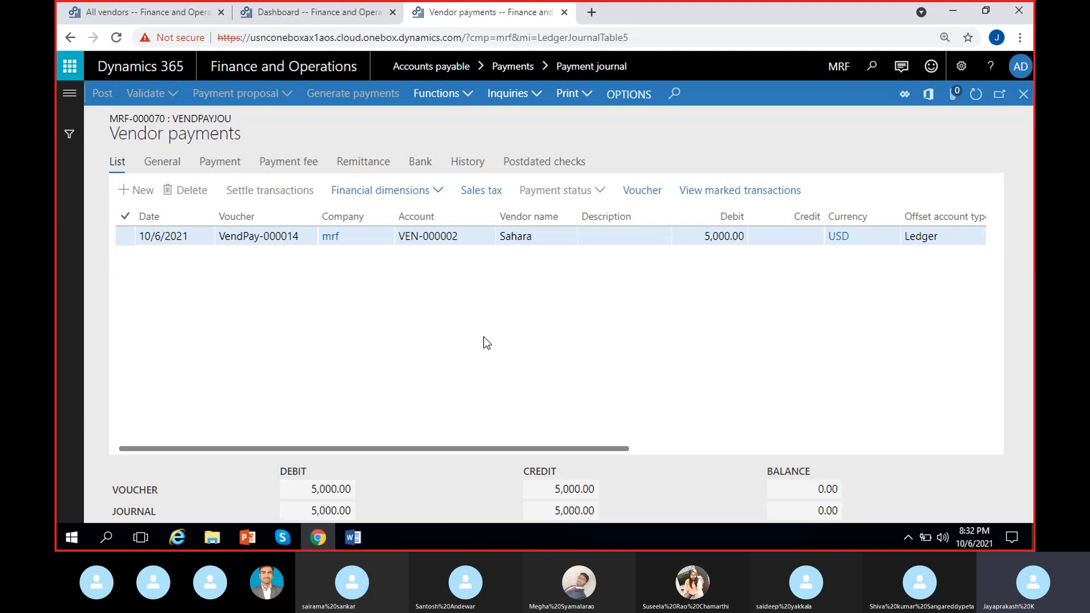
click(700, 240)
click(677, 337)
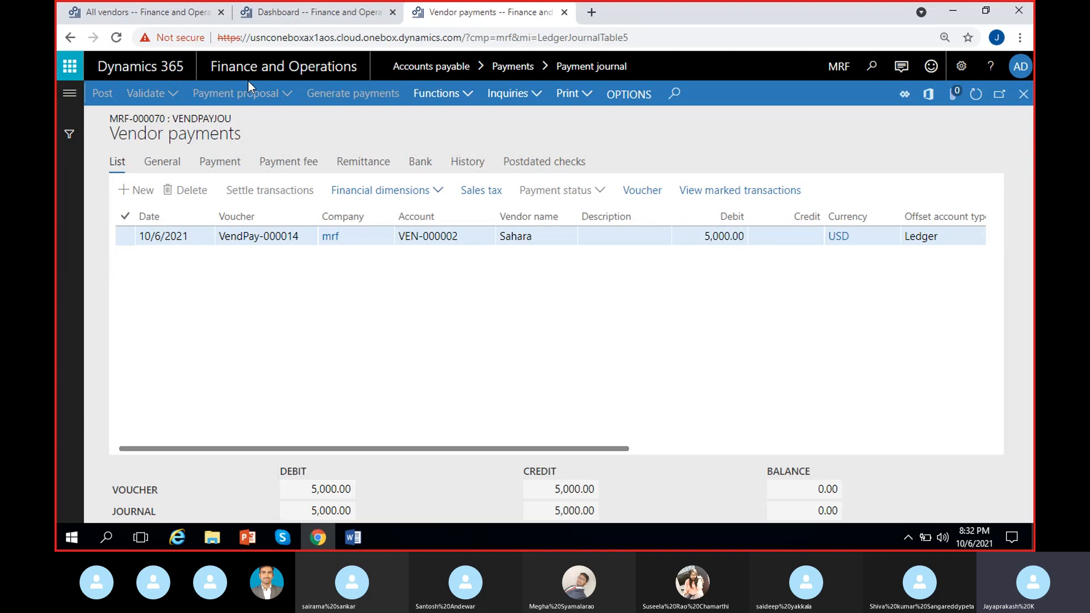
Open the vendor transactions of Sahara from the All vendors list.
click(169, 21)
click(423, 308)
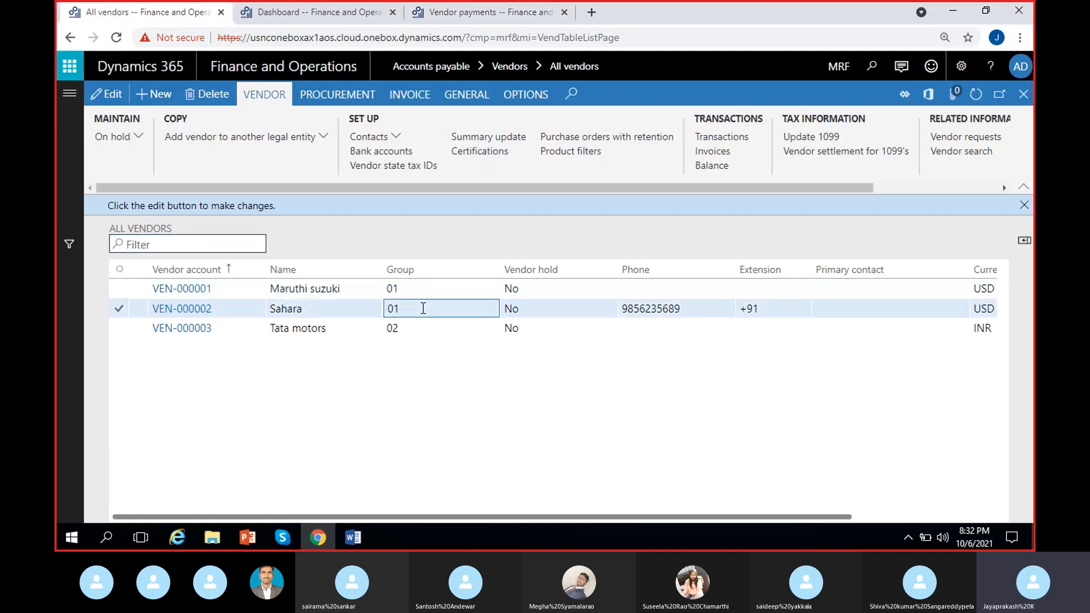
click(741, 141)
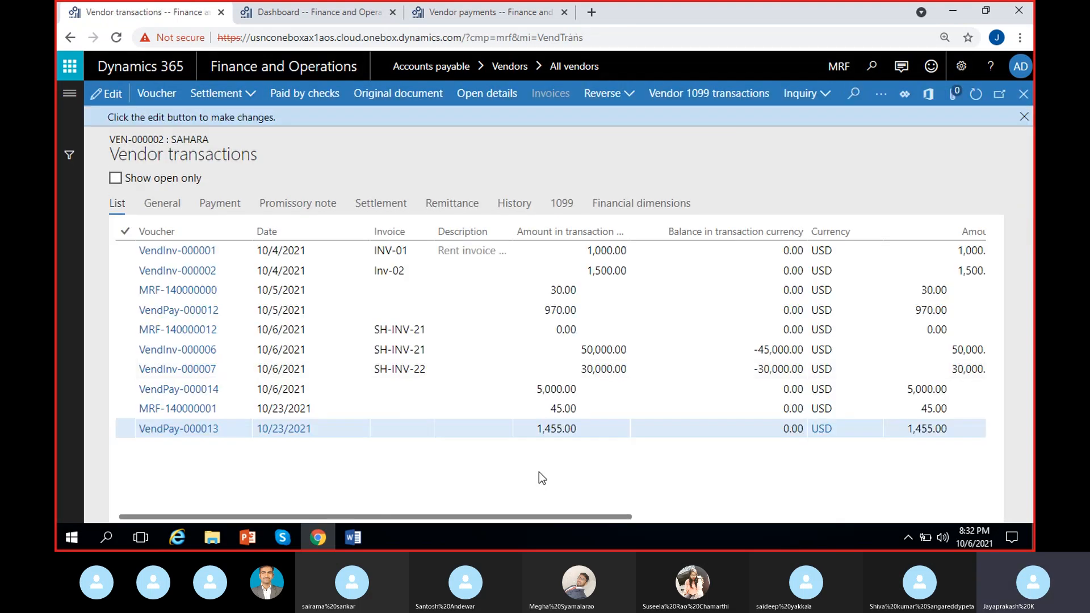
Limit the vendor transactions to open ones and check the amount and remaining balance of invoice SH-INV-21.
click(116, 177)
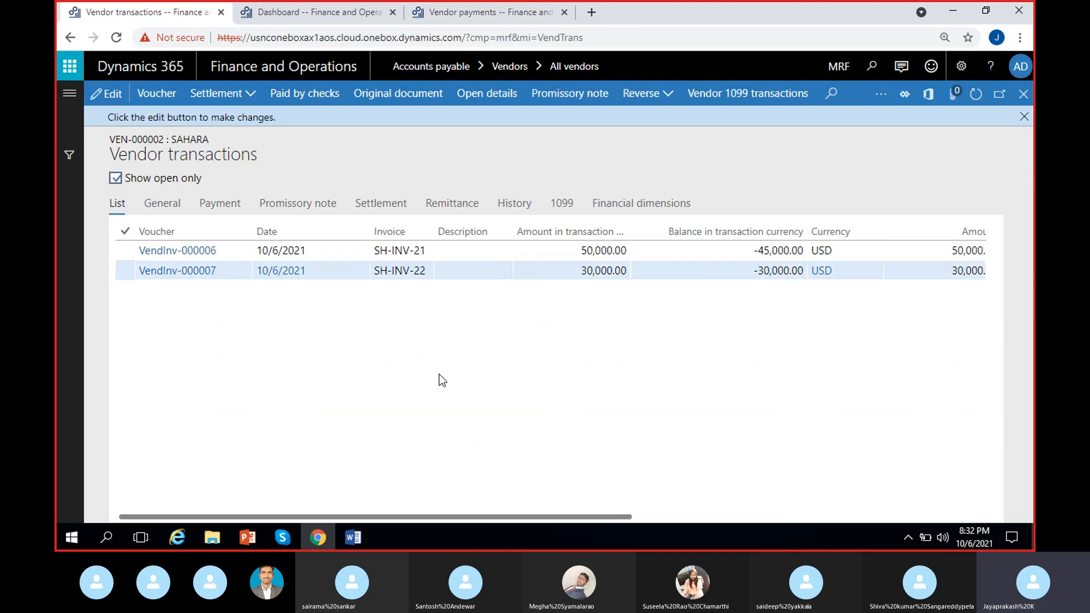
click(590, 250)
click(591, 252)
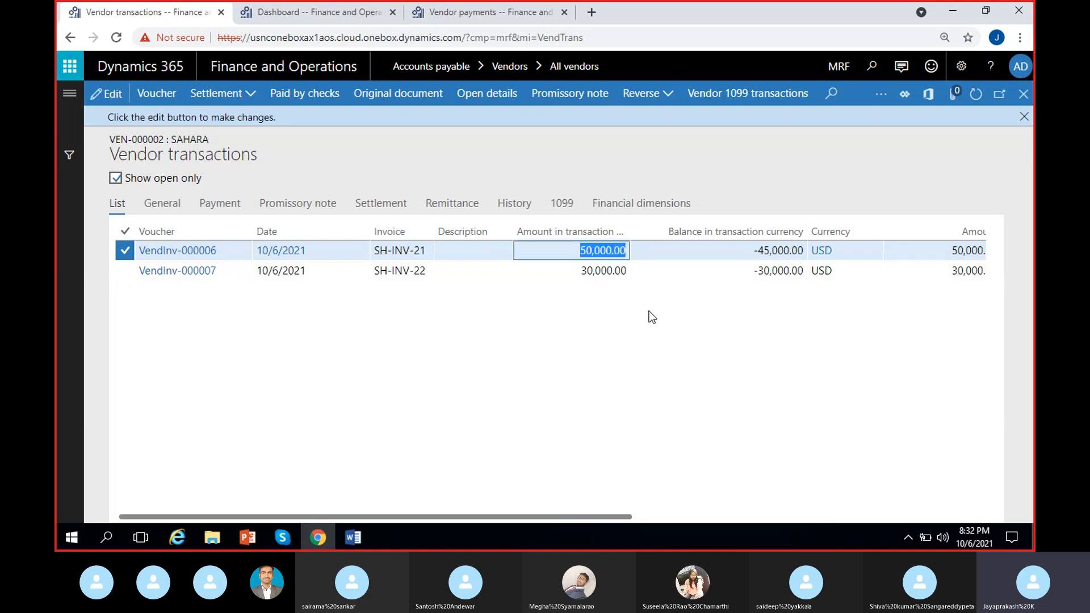
click(752, 250)
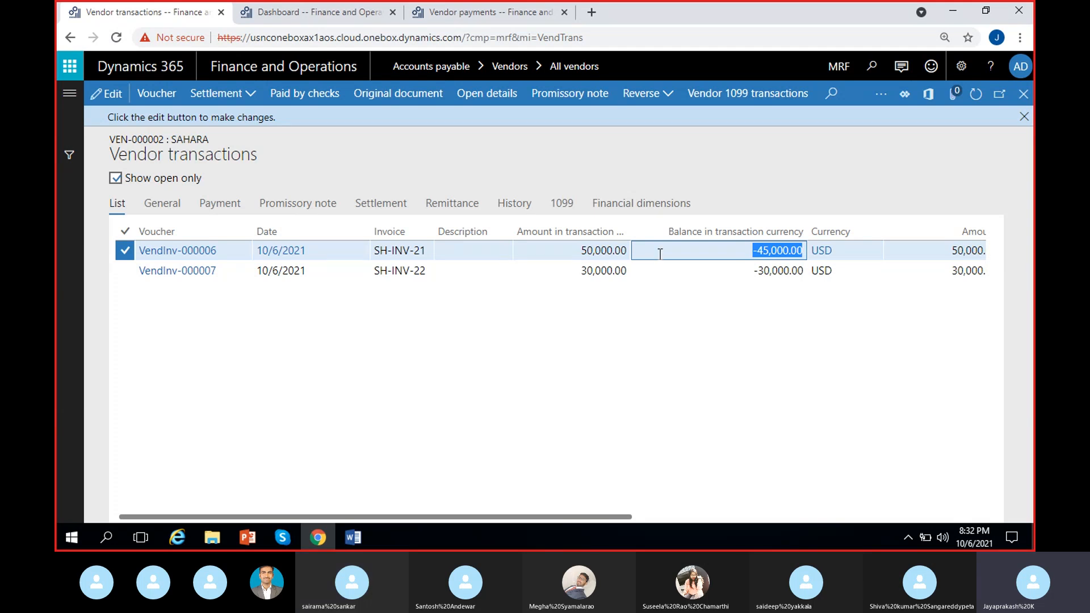
click(771, 294)
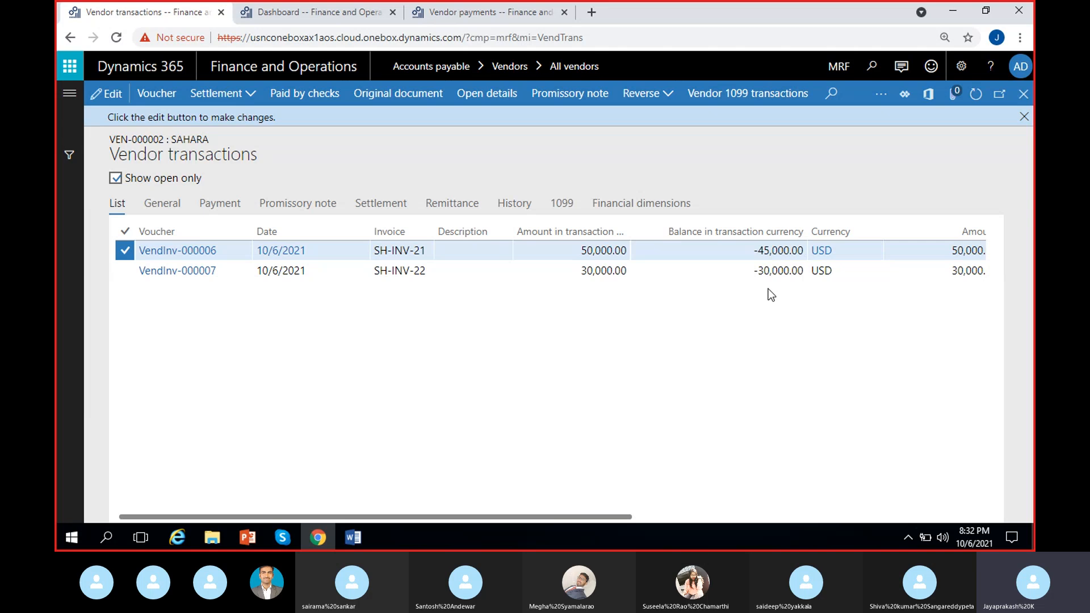
click(1024, 116)
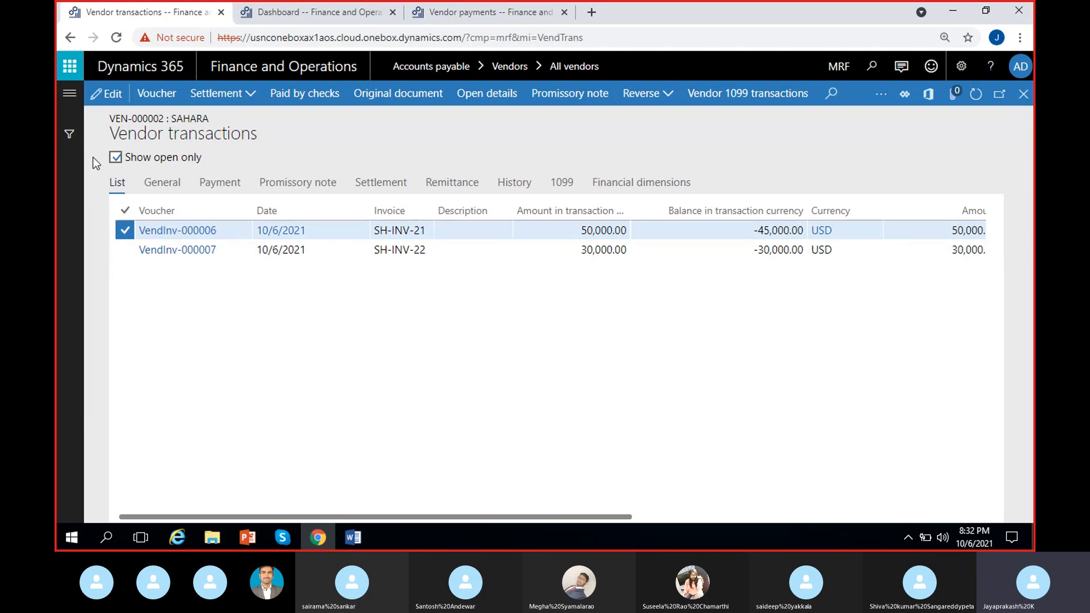
Show all vendor transactions again and compare the VendPay-000014 payment with the balance of invoice SH-INV-21.
click(115, 158)
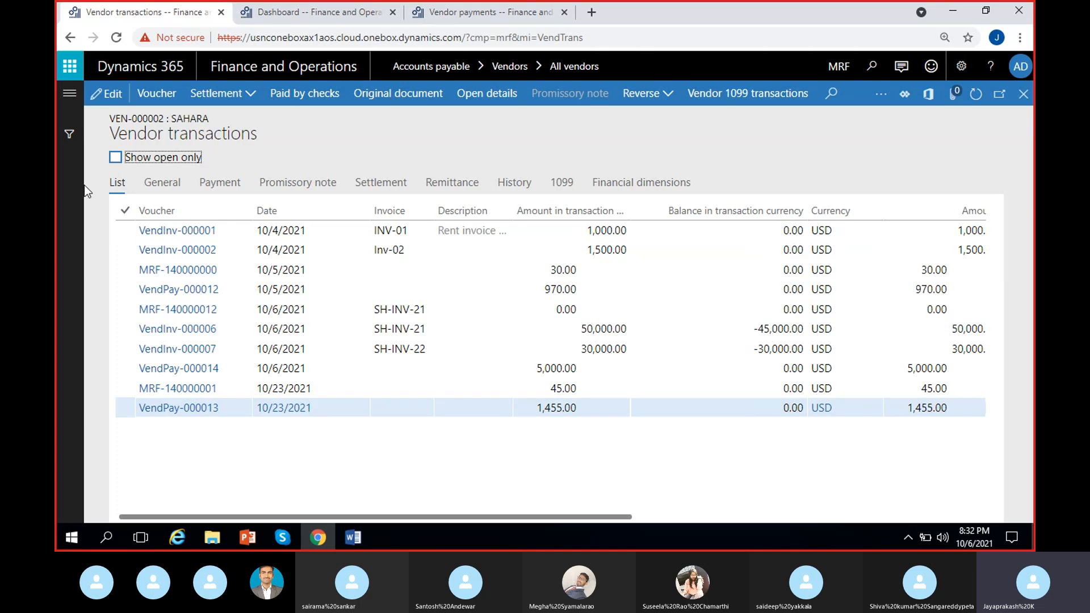
click(529, 368)
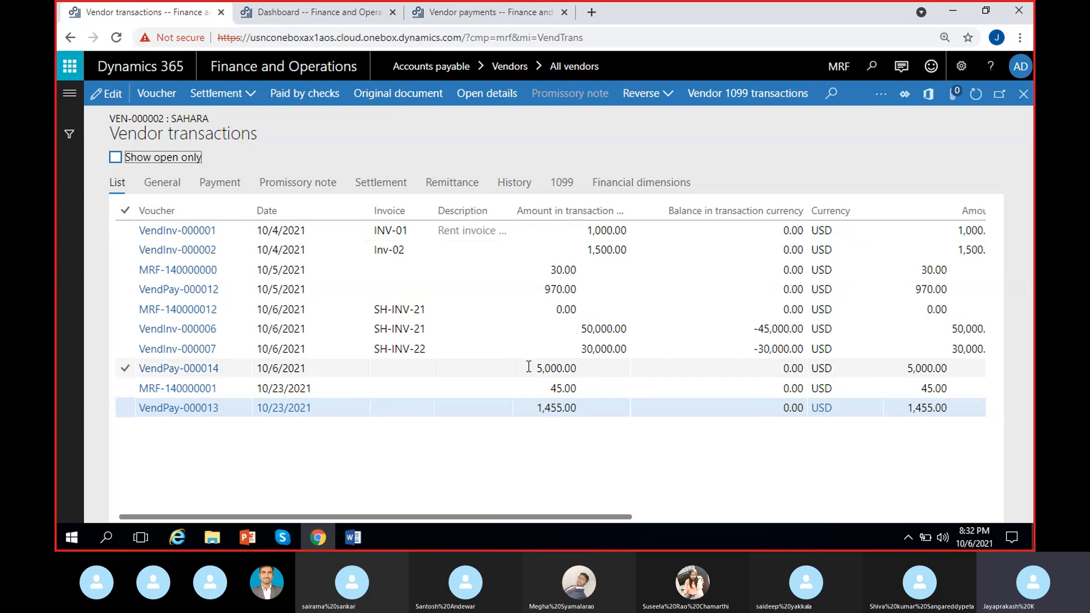
click(617, 370)
click(567, 369)
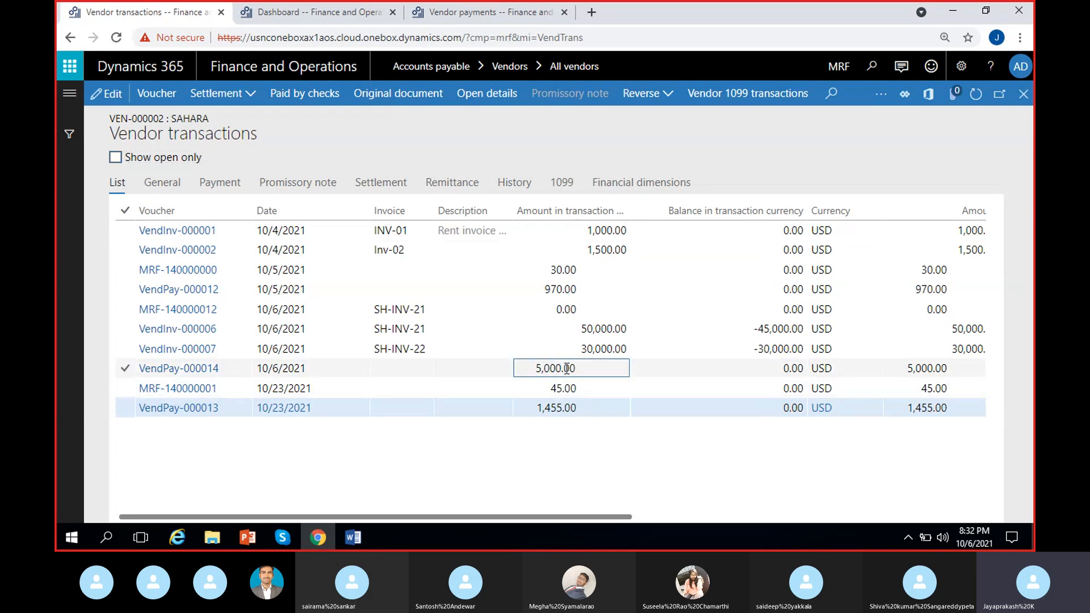
click(742, 334)
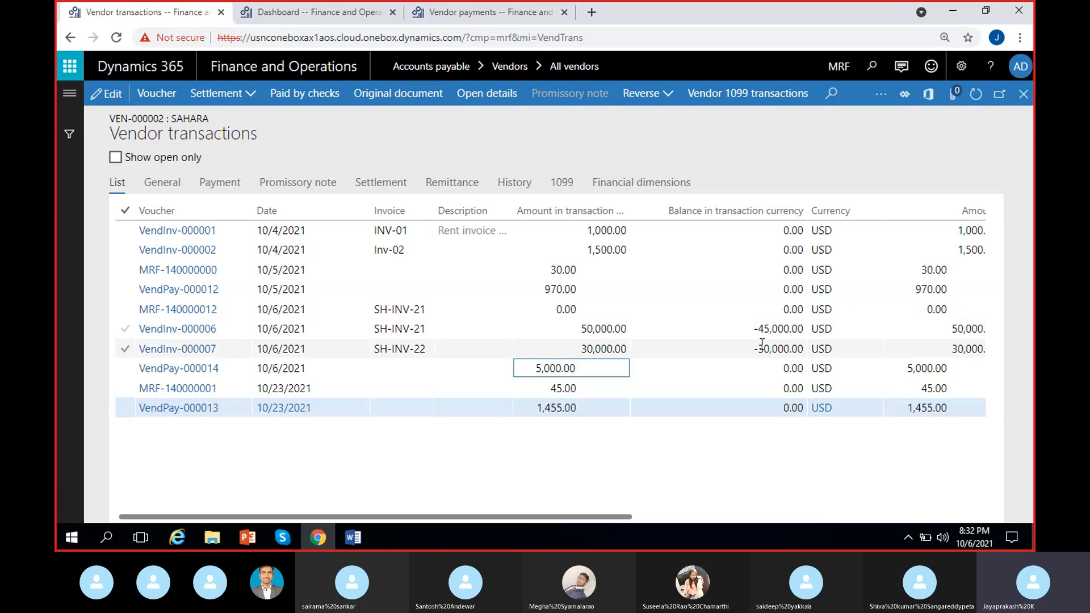
Limit Sahara's vendor transactions to open ones and compare the amount of invoice SH-INV-21 with its balance.
click(760, 329)
click(115, 157)
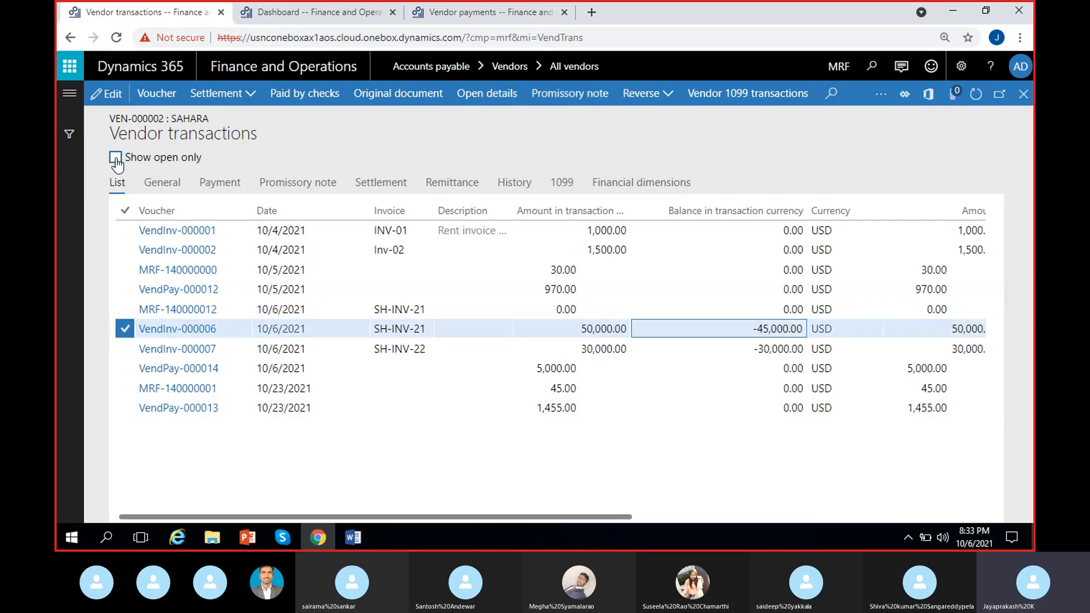
click(633, 227)
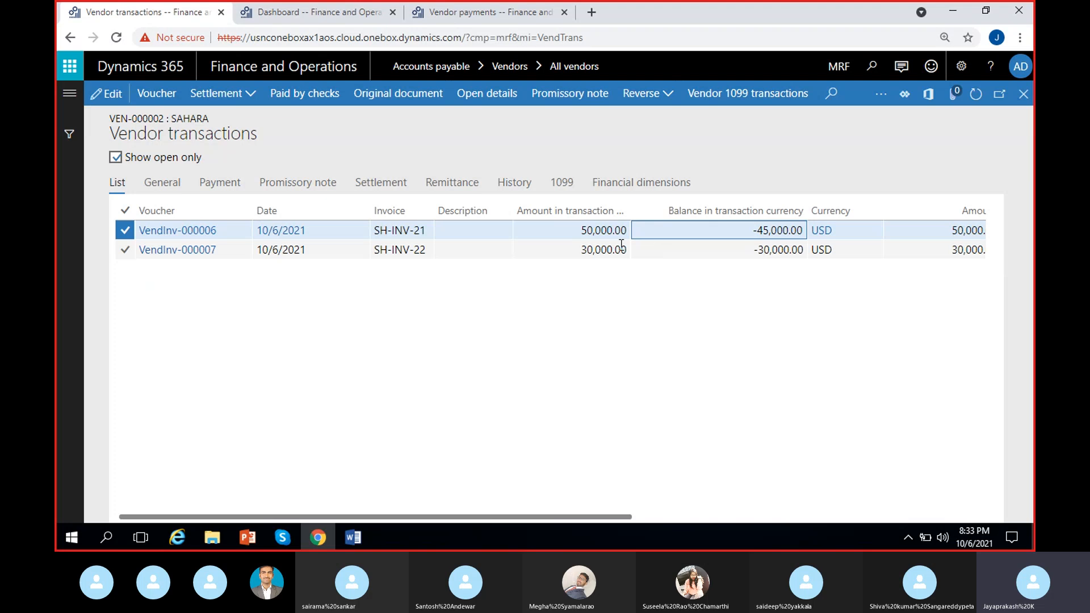
drag(764, 232, 514, 237)
click(527, 233)
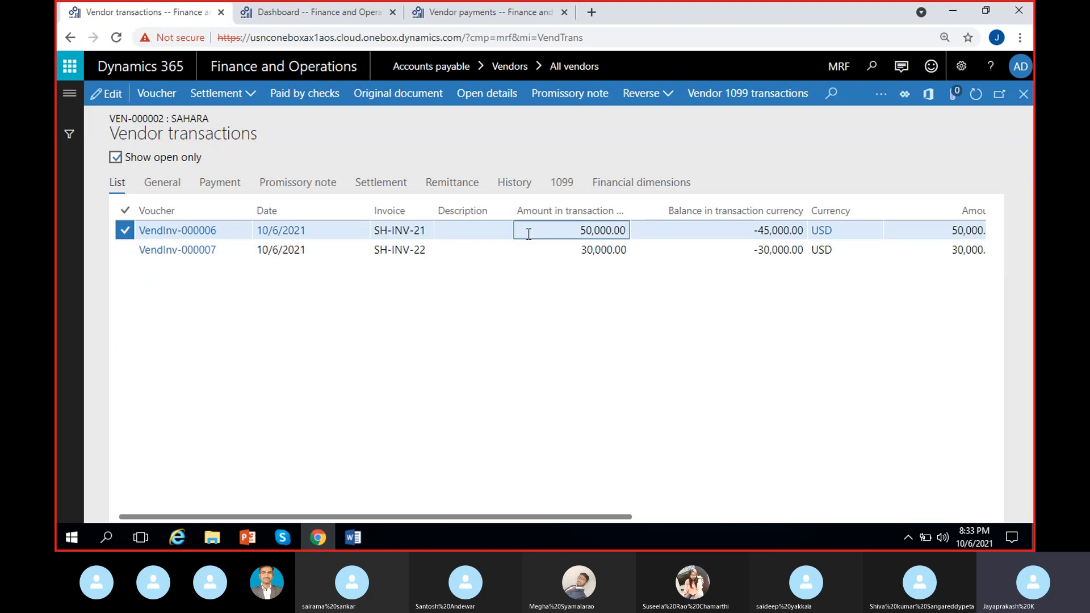
Open the settlement history of invoice SH-INV-21 and check its offset voucher.
click(243, 96)
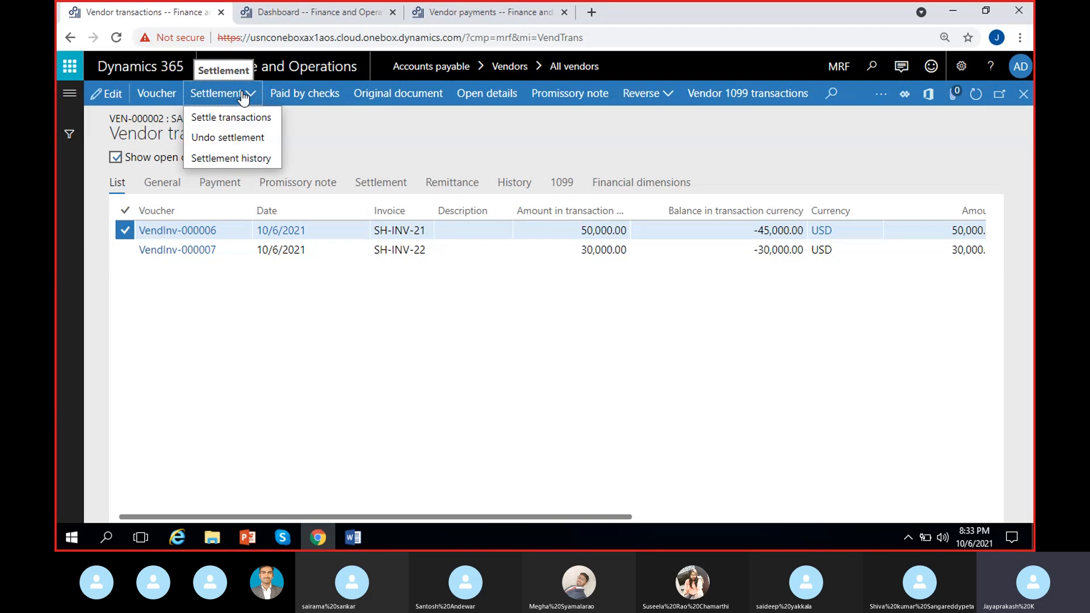
click(231, 158)
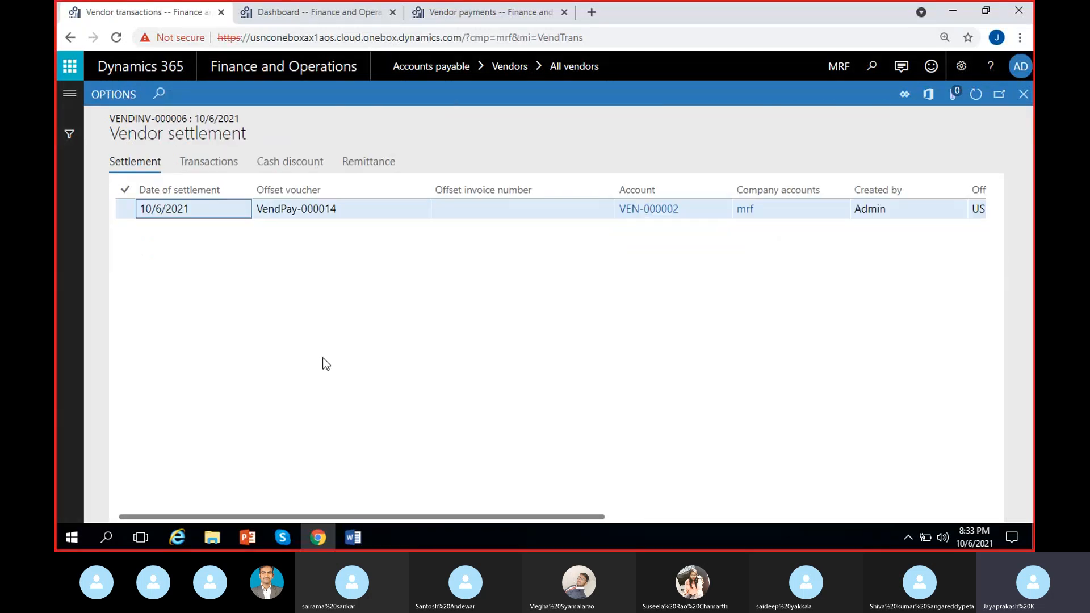
drag(352, 212, 234, 226)
click(337, 235)
drag(344, 210, 255, 231)
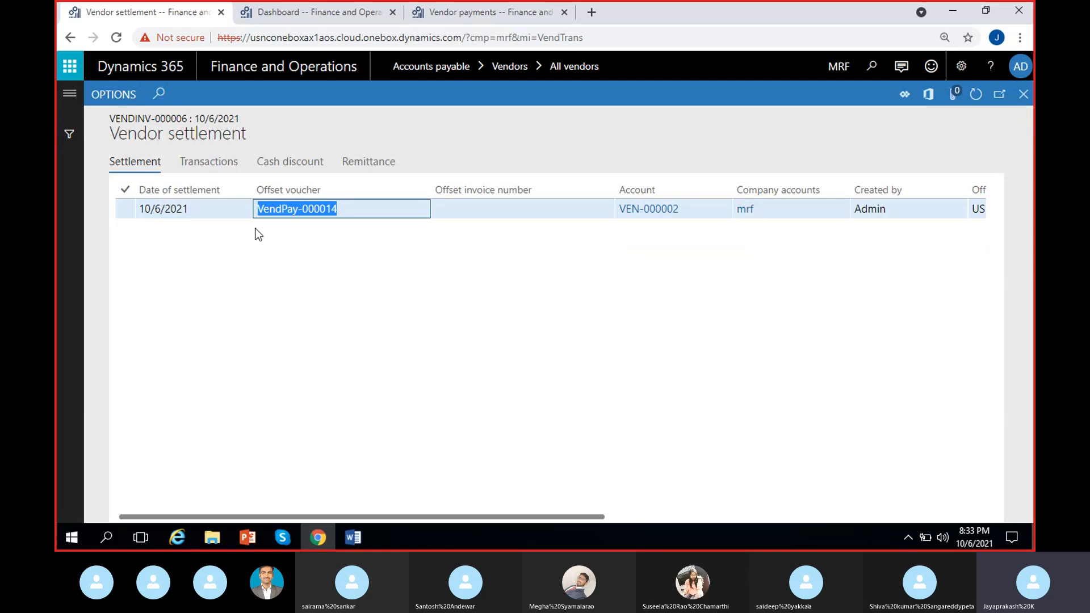
click(400, 261)
Check the offset and settled amounts of the SH-INV-21 settlement, and return to the All vendors list.
scroll(399, 261, right, 4)
scroll(400, 261, right, 3)
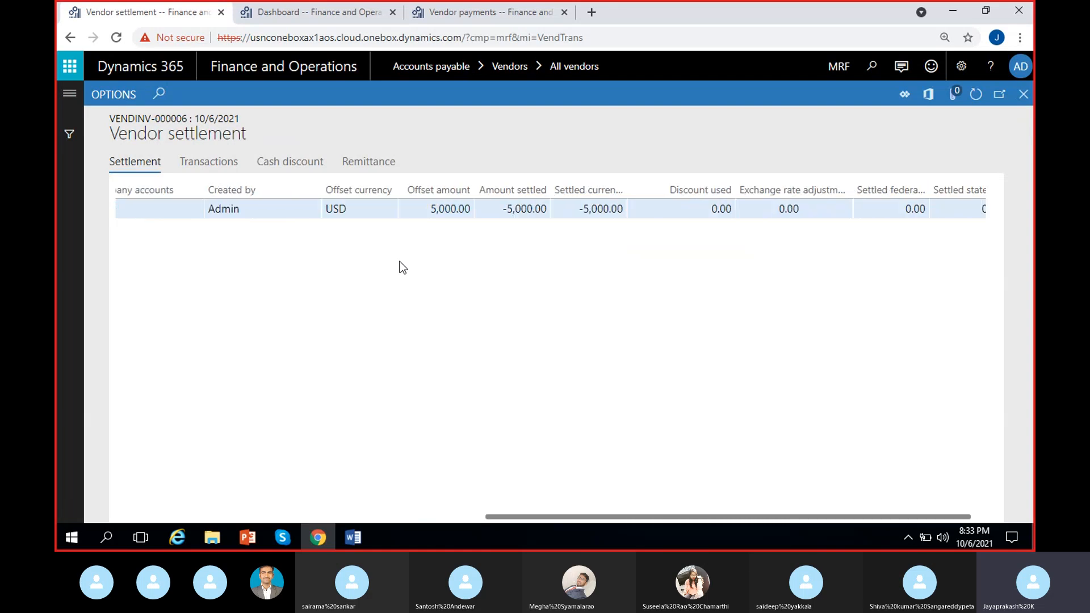
click(448, 209)
click(499, 288)
scroll(498, 287, right, 1)
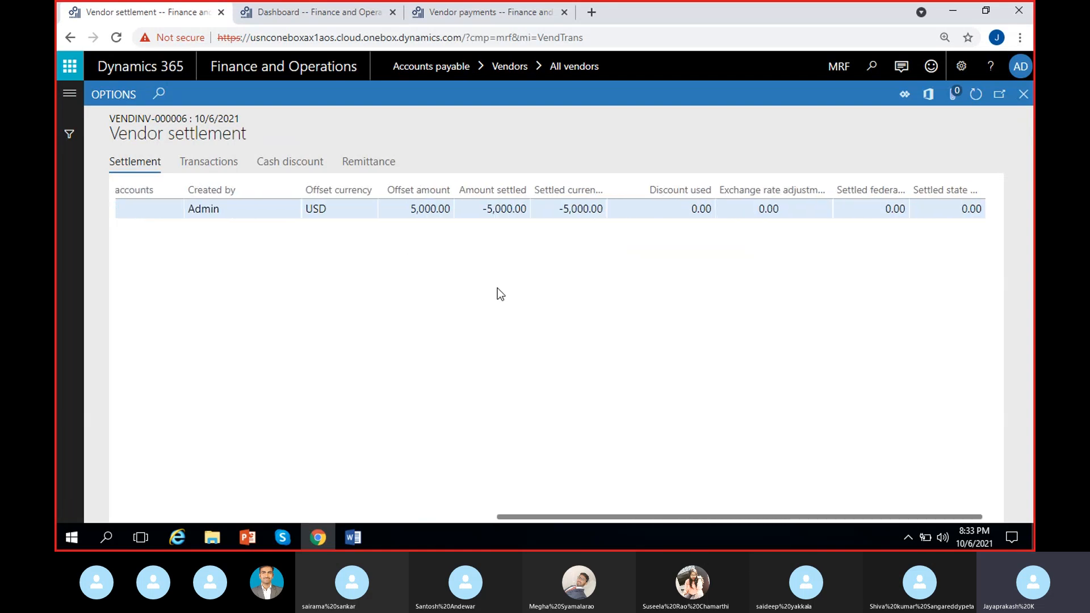
scroll(498, 288, left, 8)
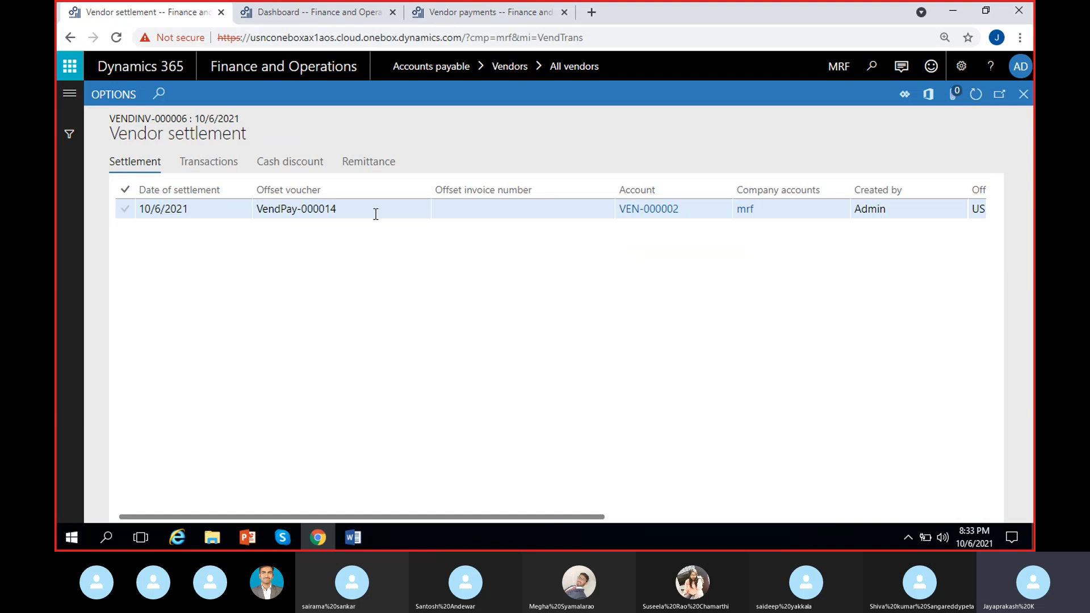
click(374, 211)
click(435, 359)
click(1024, 94)
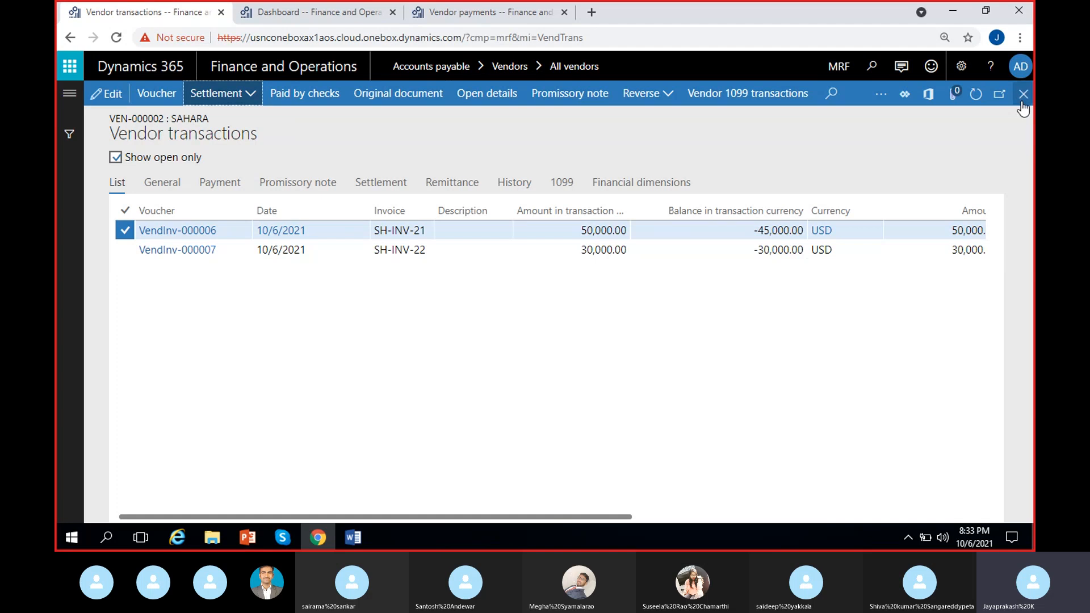
click(1022, 104)
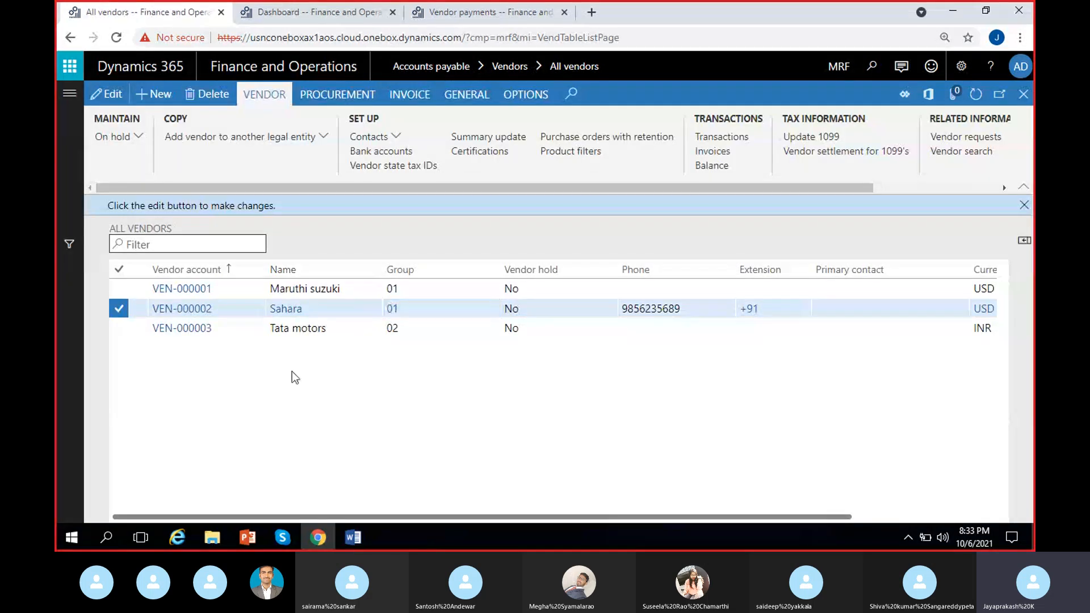
click(417, 313)
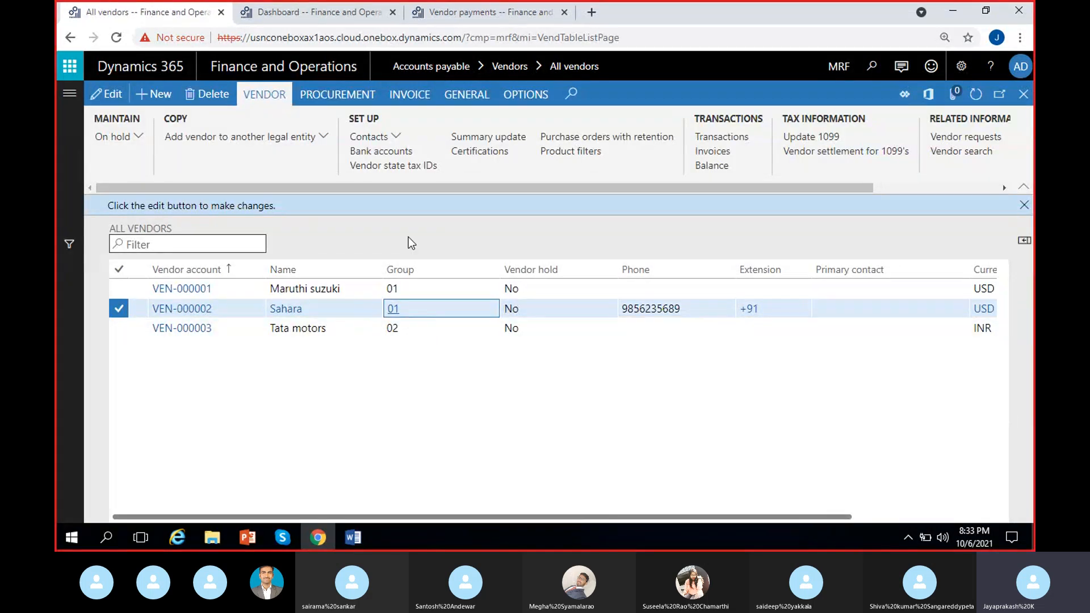
Close the payment lines of journal MRF-000070 and create a new payment journal with the name VendPayJou.
click(441, 13)
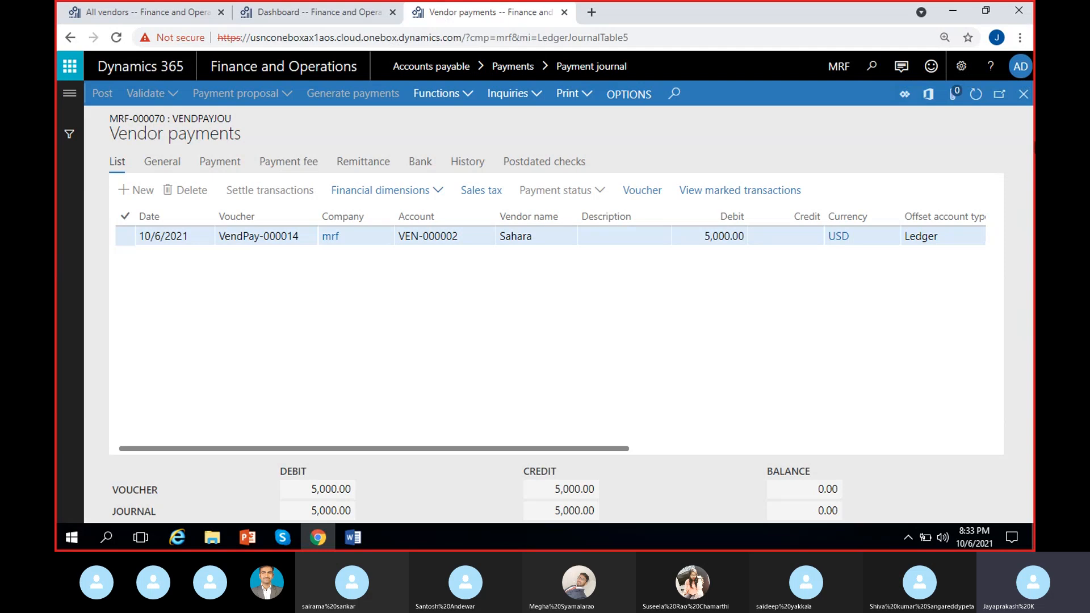
click(1021, 104)
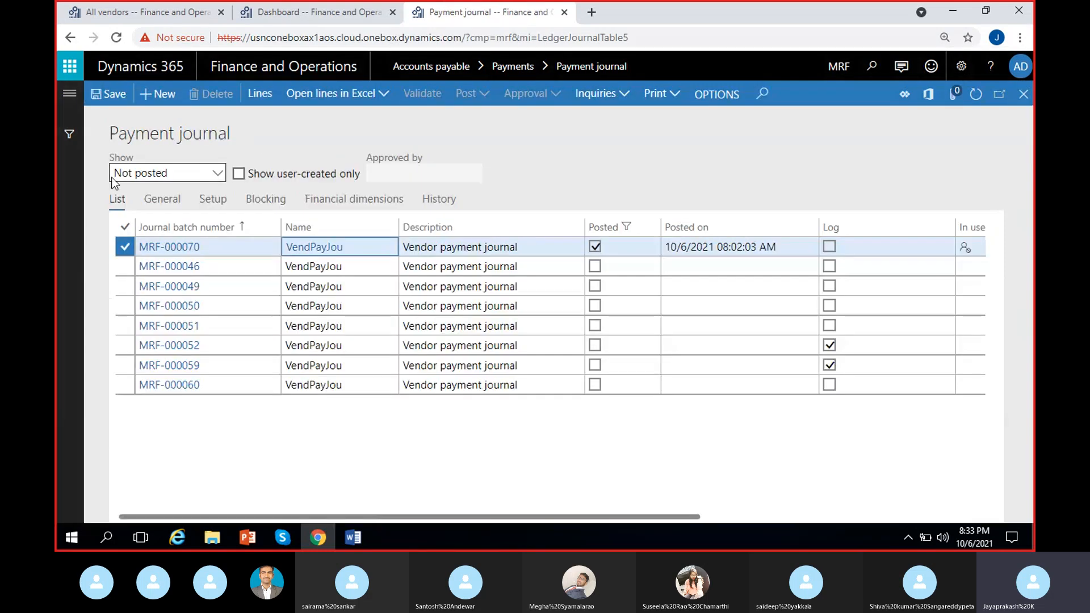
click(155, 93)
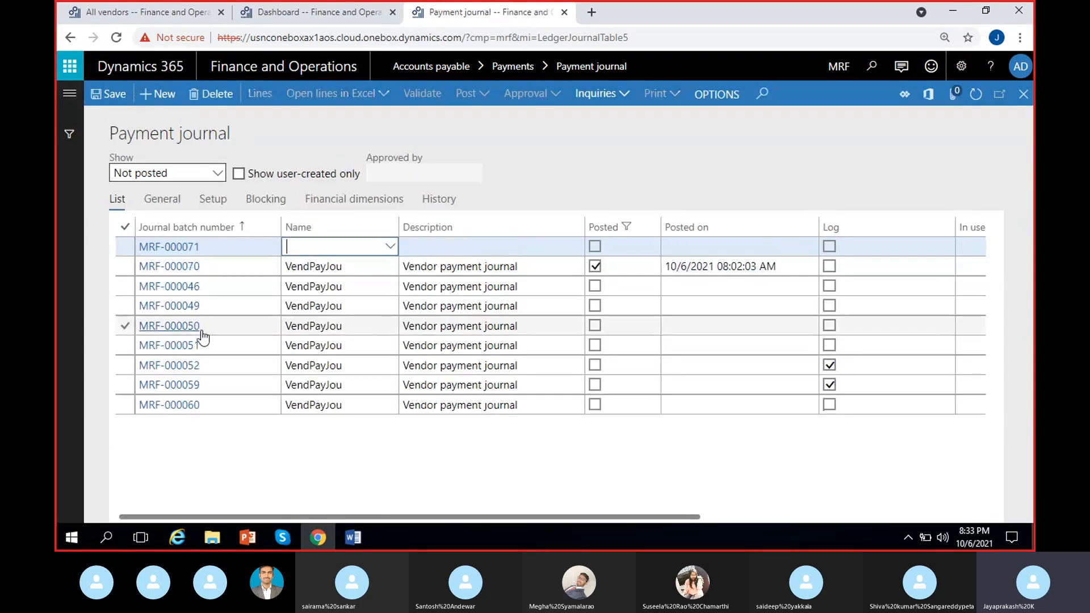
click(390, 246)
click(346, 288)
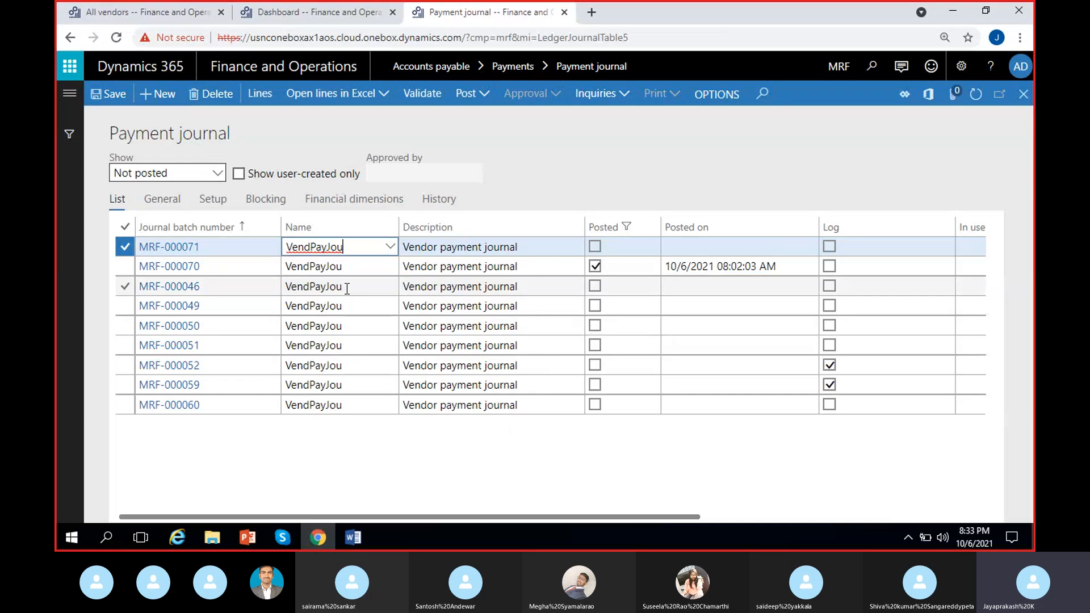
Limit the reopened Sahara vendor transactions to open ones and check the amount of invoice SH-INV-22.
click(302, 12)
click(147, 8)
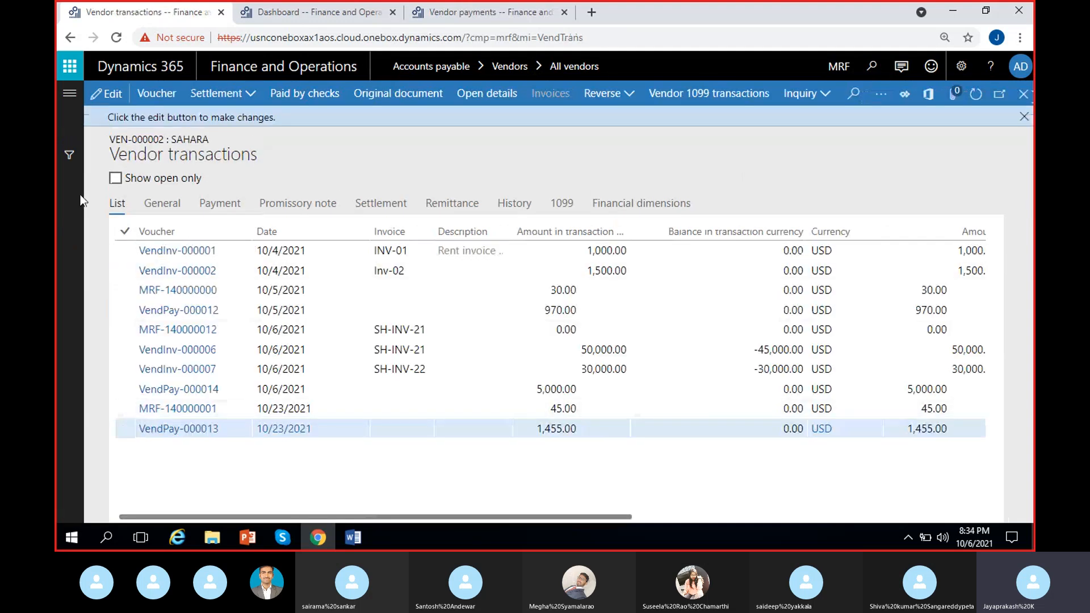
click(115, 178)
click(602, 271)
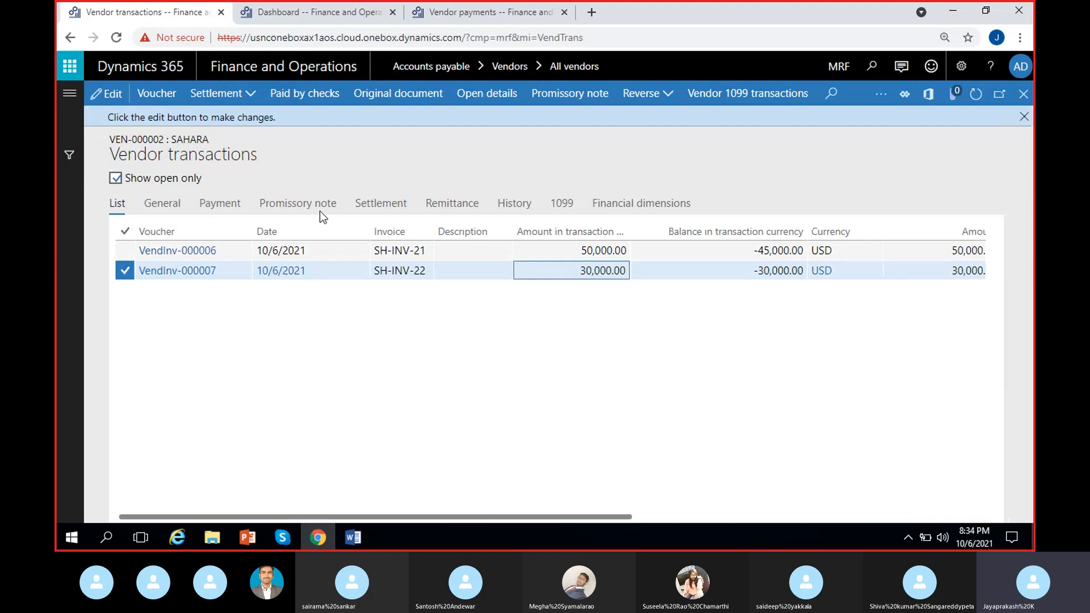
click(1020, 118)
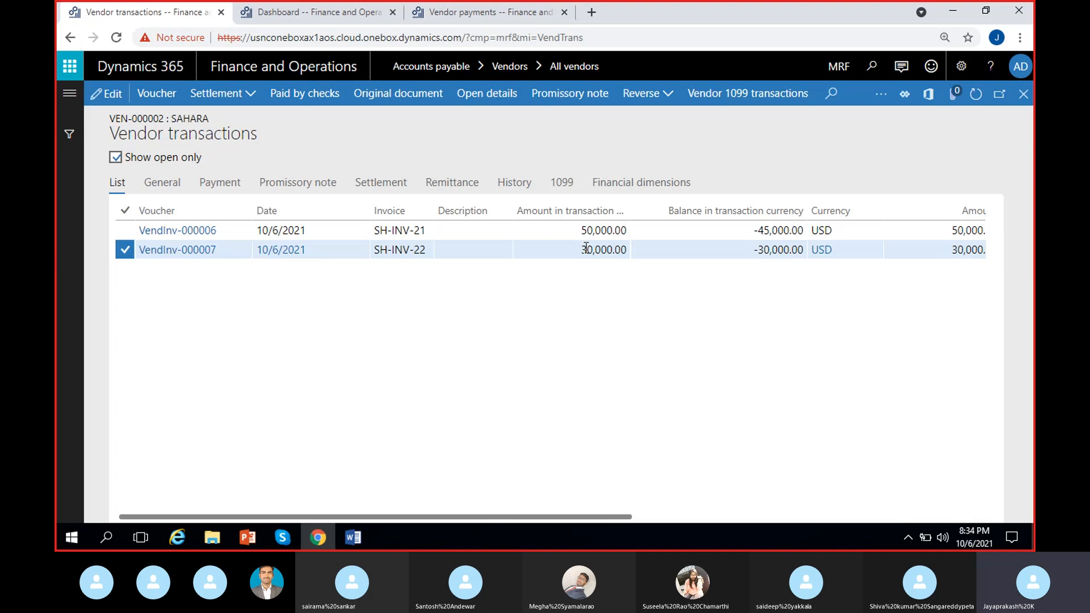
drag(585, 250, 648, 253)
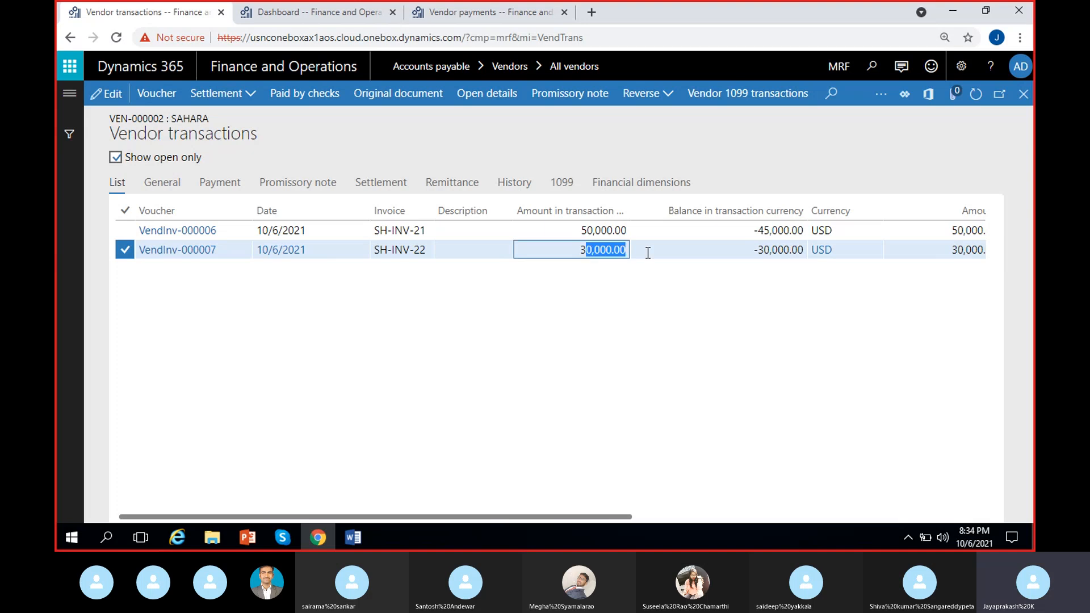
Select vendor account VEN-000002 (Sahara) on the payment line of journal MRF-000071.
click(492, 13)
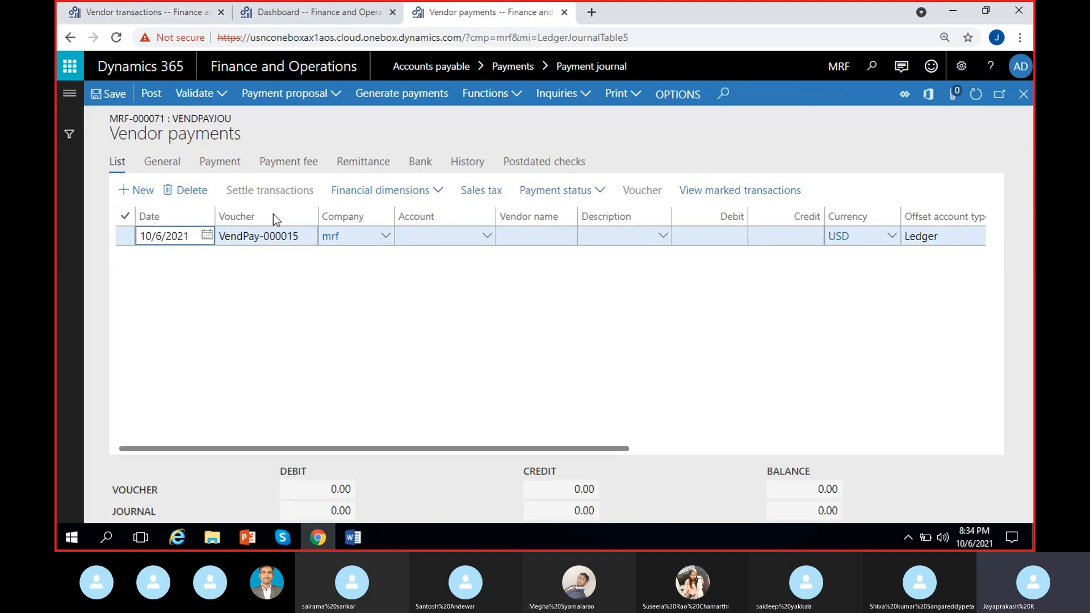
click(487, 237)
click(487, 236)
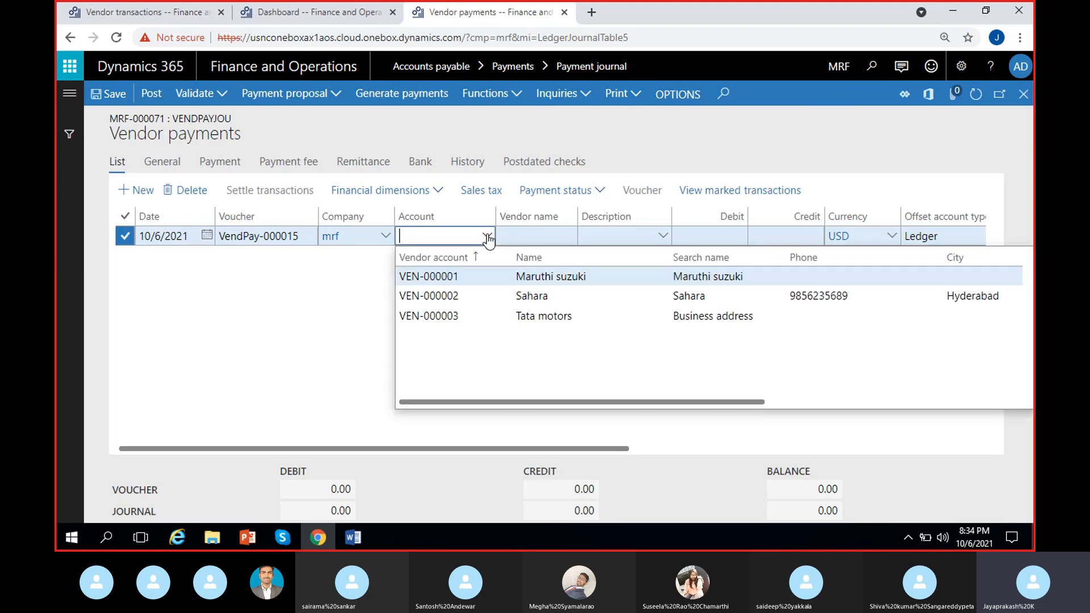
click(538, 295)
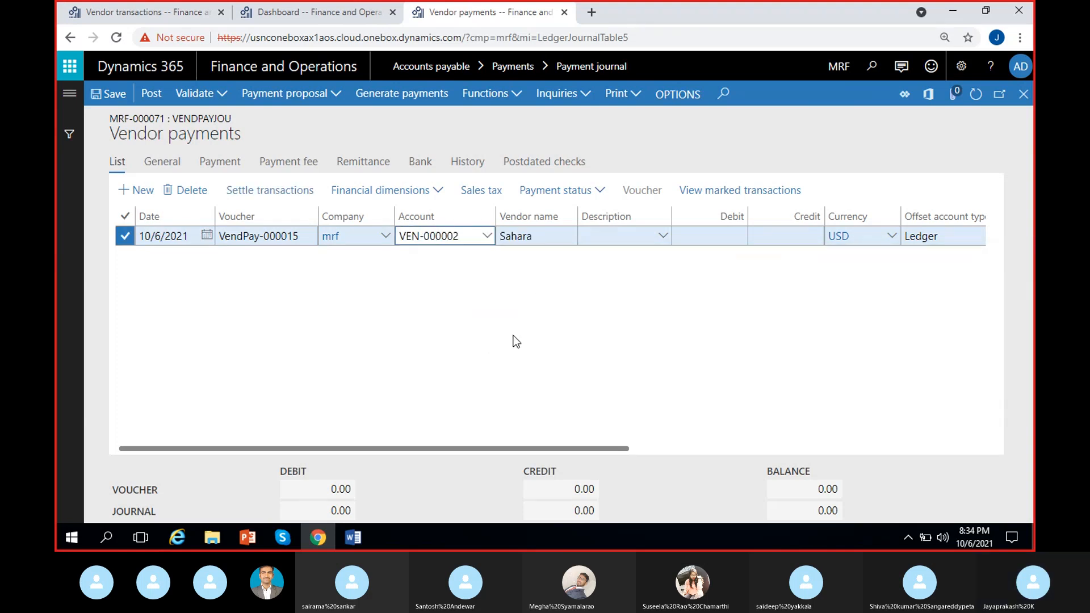
Open the settlement of transactions for Sahara, mark invoice SH-INV-22 due 10/15/2021, and check the settlement totals.
click(280, 188)
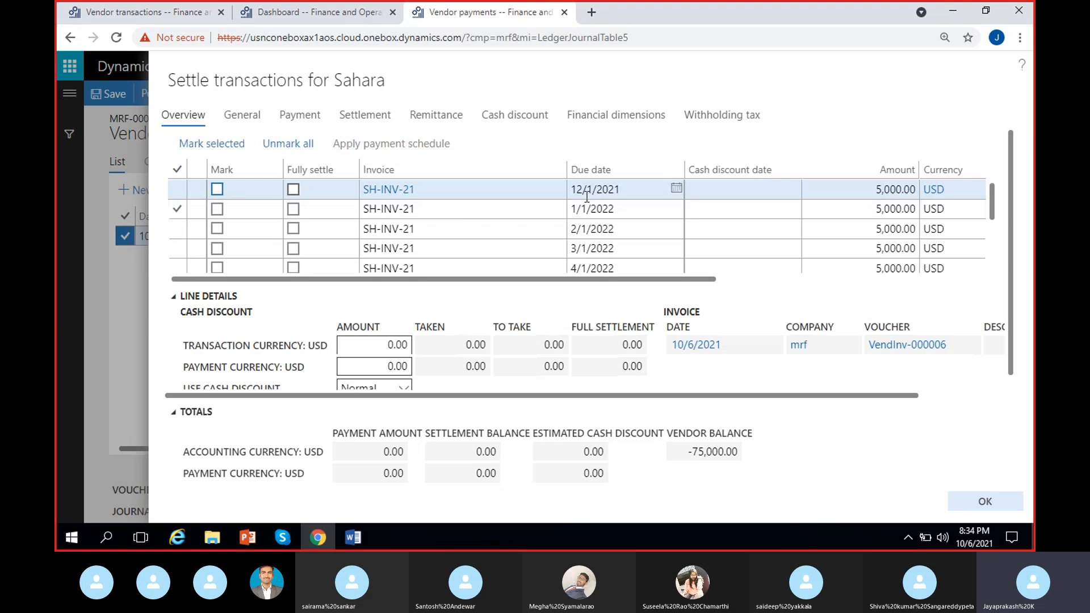
scroll(496, 201, down, 3)
click(482, 224)
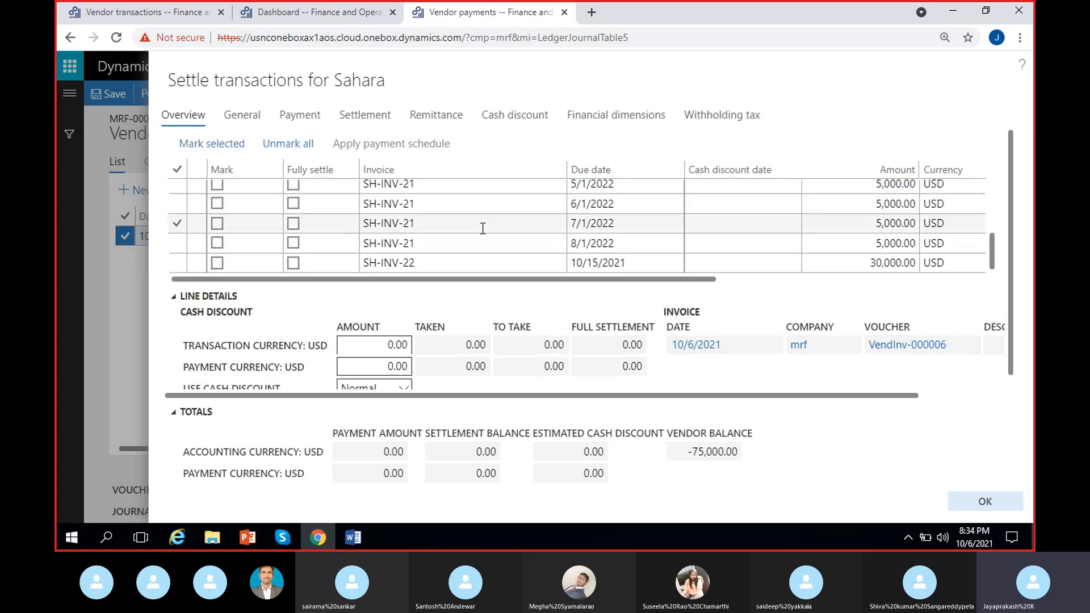
click(483, 262)
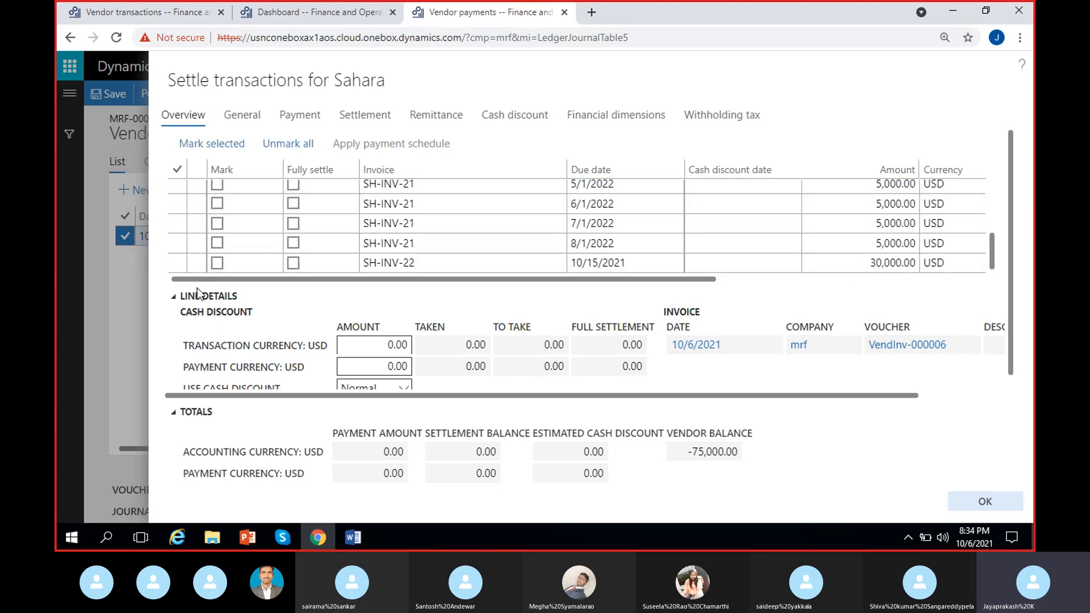
click(217, 263)
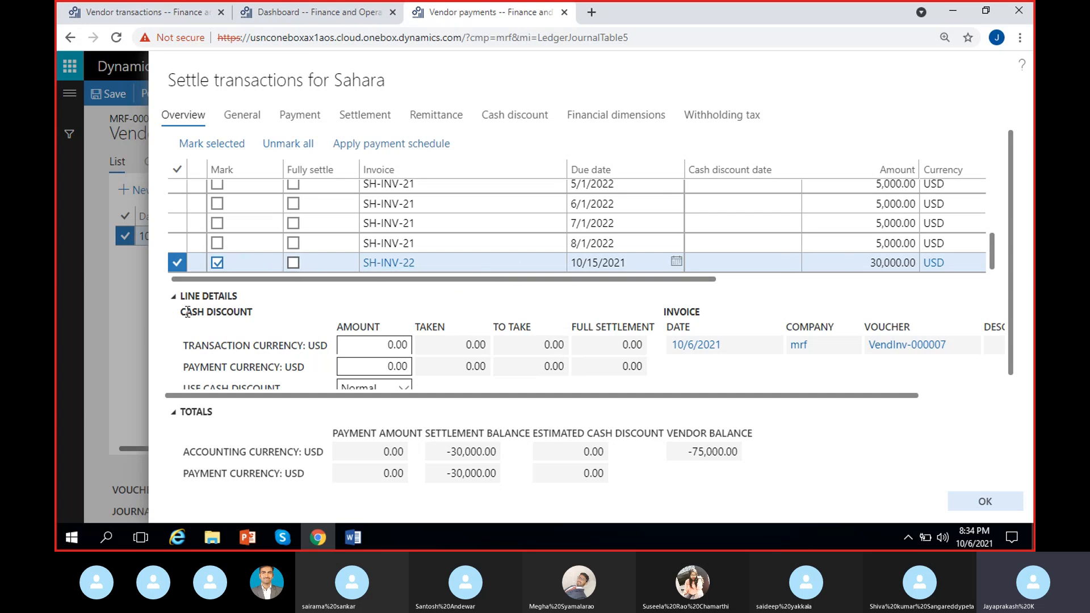
scroll(468, 348, down, 1)
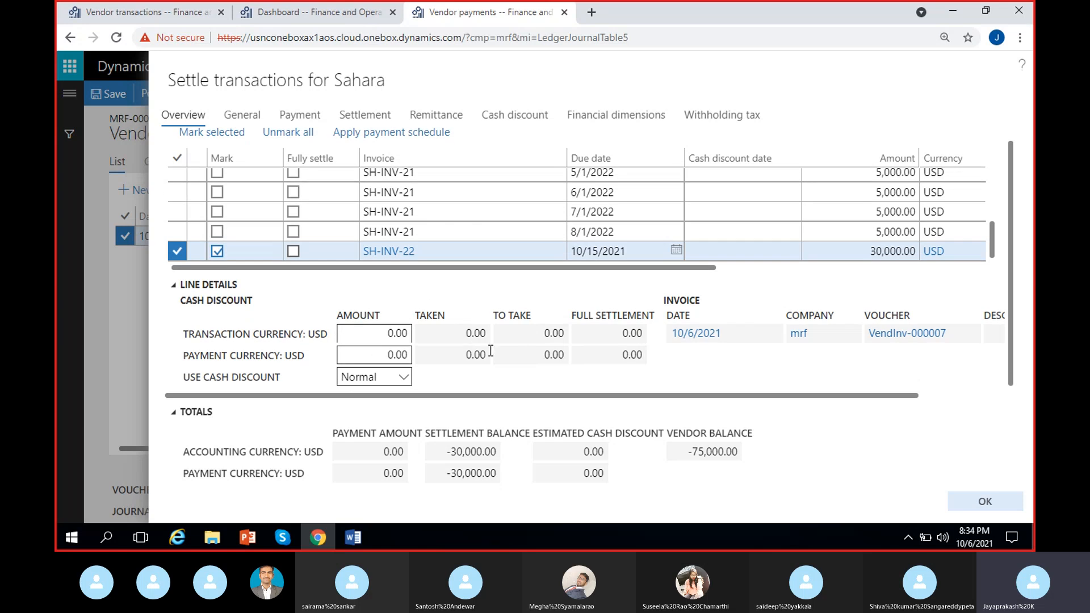
click(453, 452)
click(506, 376)
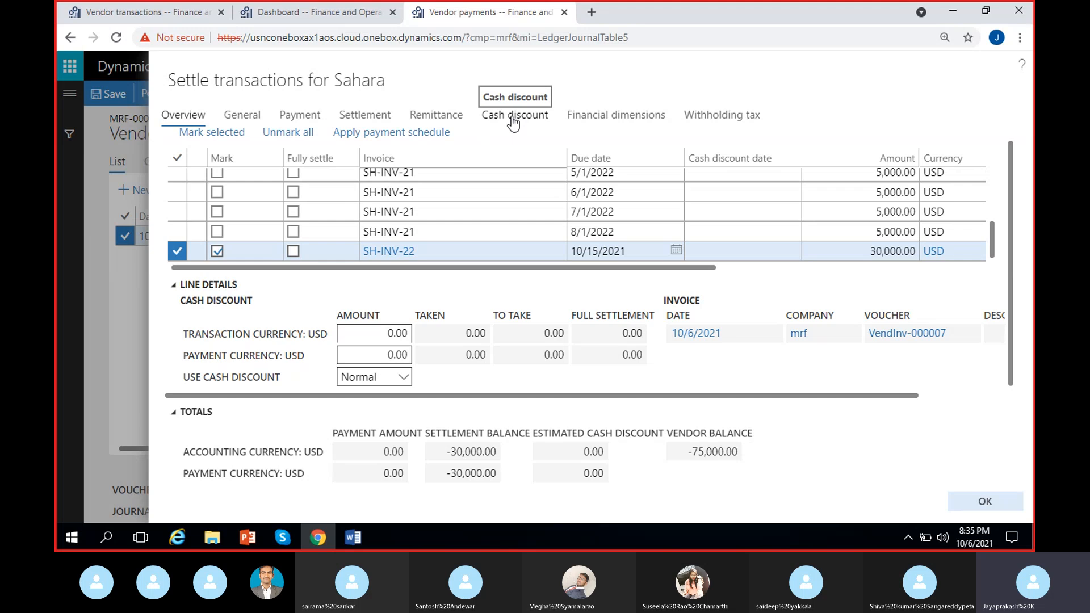
Set the cash discount date for Sahara's marked invoice SH-INV-22 to 10/20/2021.
click(513, 118)
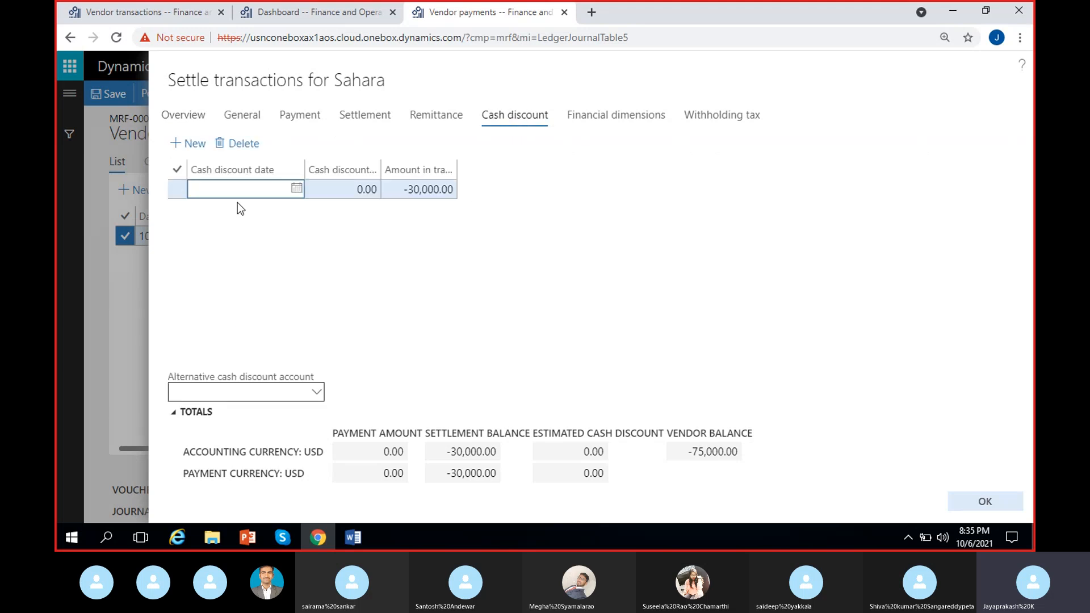
click(296, 189)
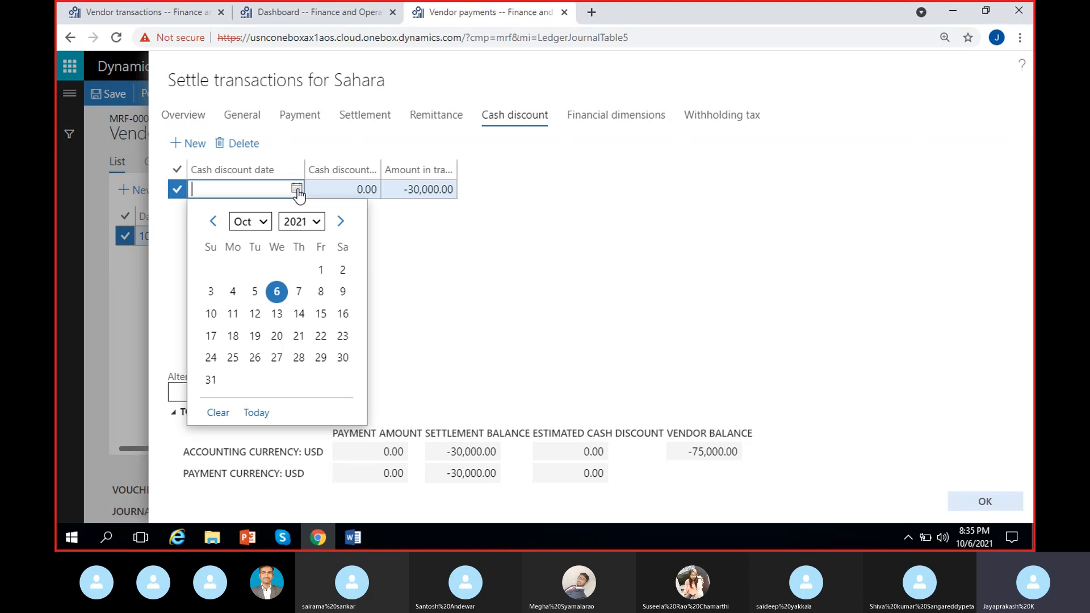
click(211, 313)
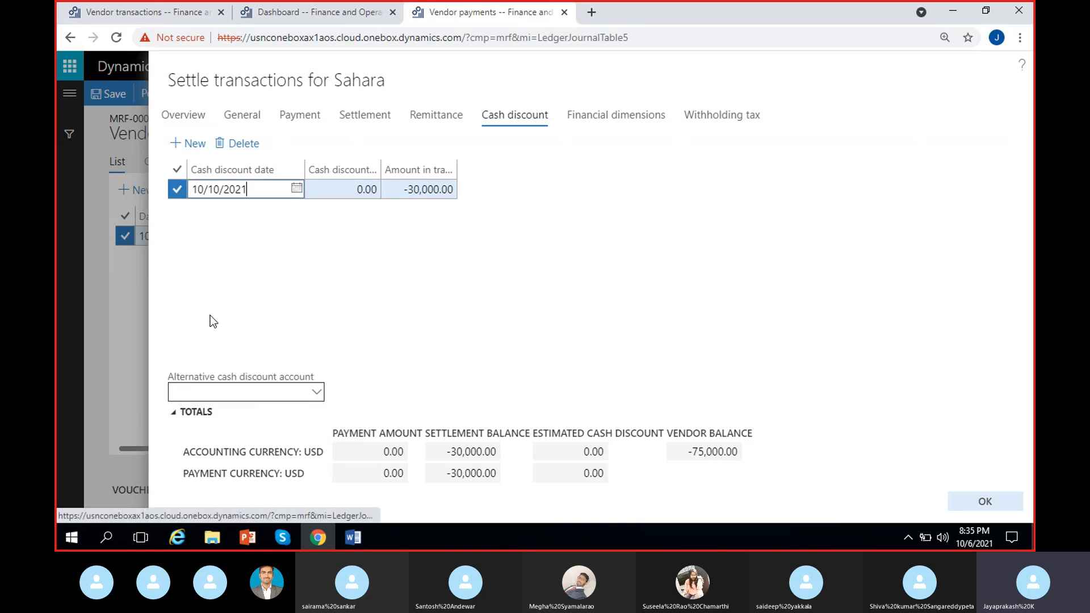
click(296, 189)
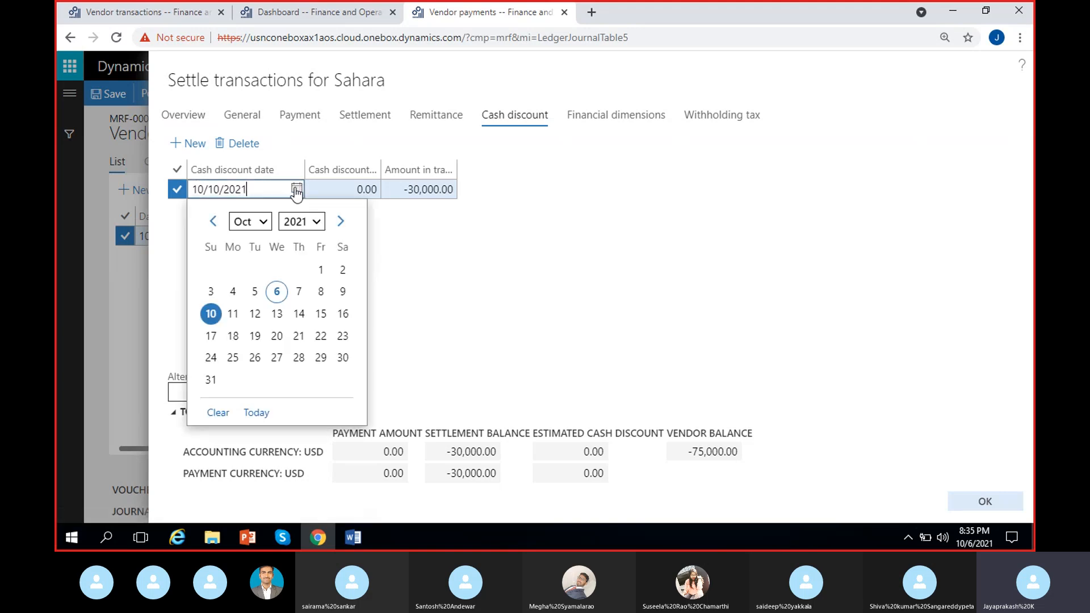
click(278, 335)
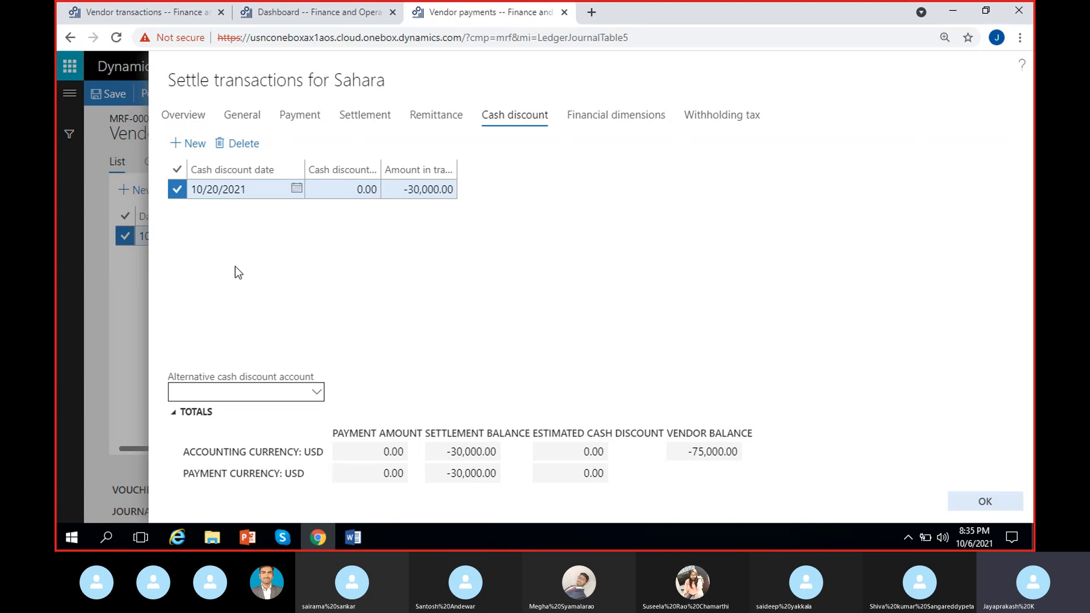
Set the cash discount amount for invoice SH-INV-22 to -1,000.00.
click(327, 194)
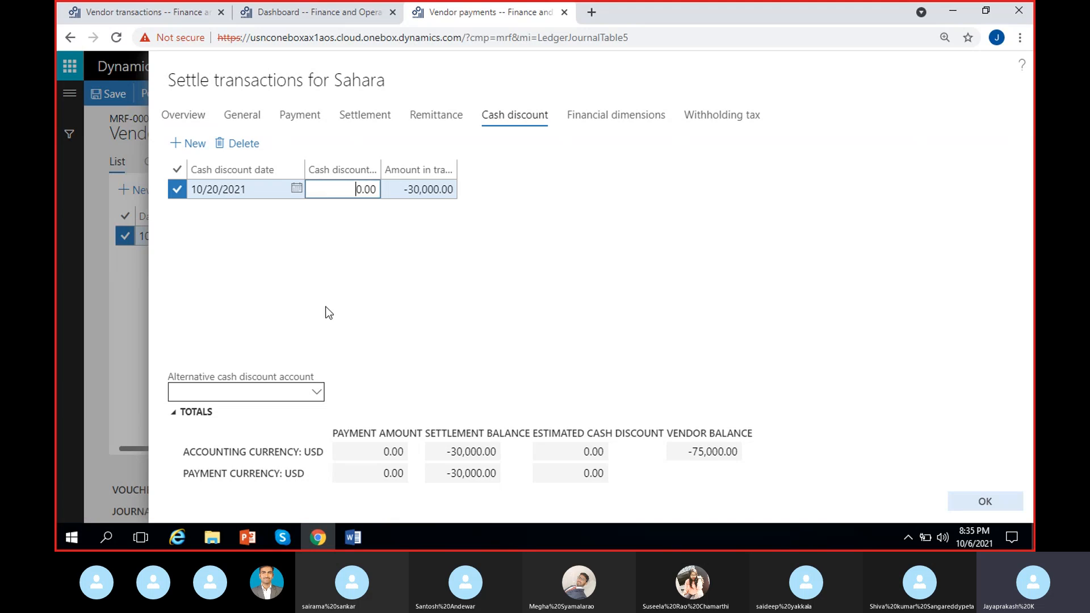
text(100)
click(257, 313)
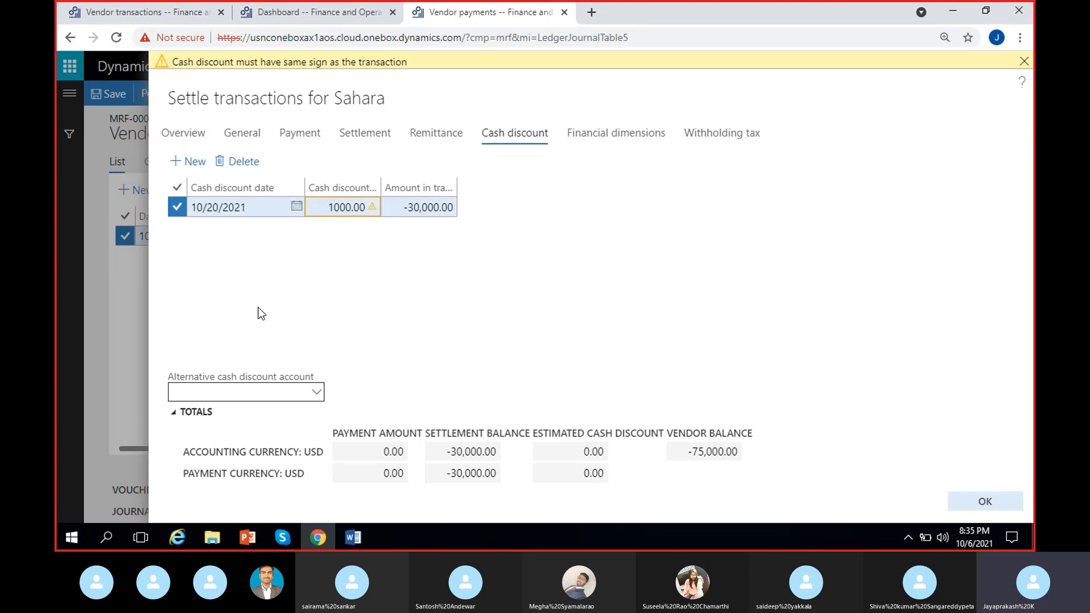
click(320, 214)
text(-1,)
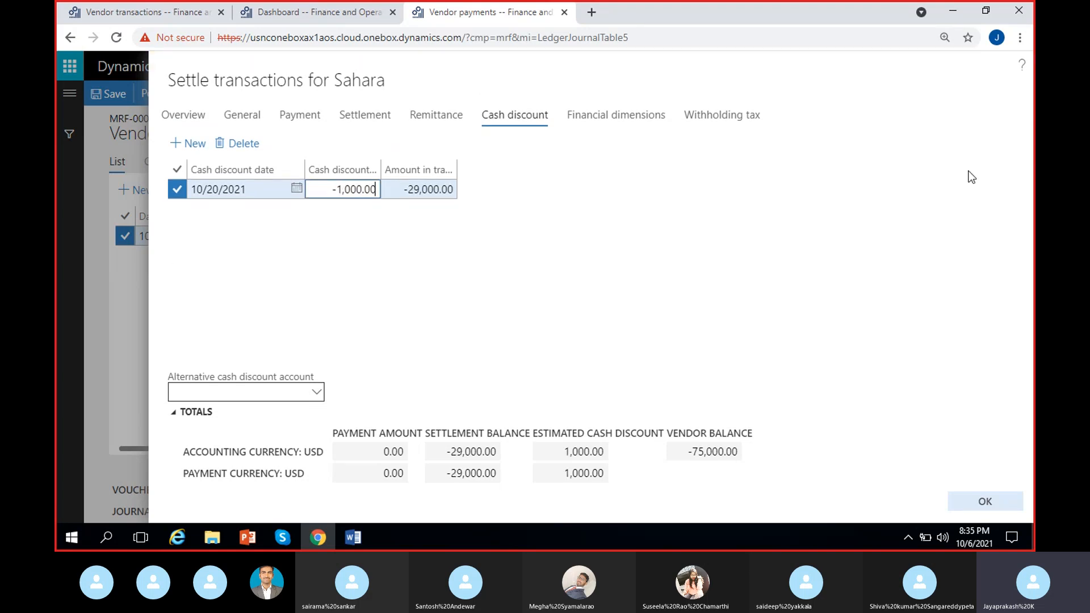
click(439, 273)
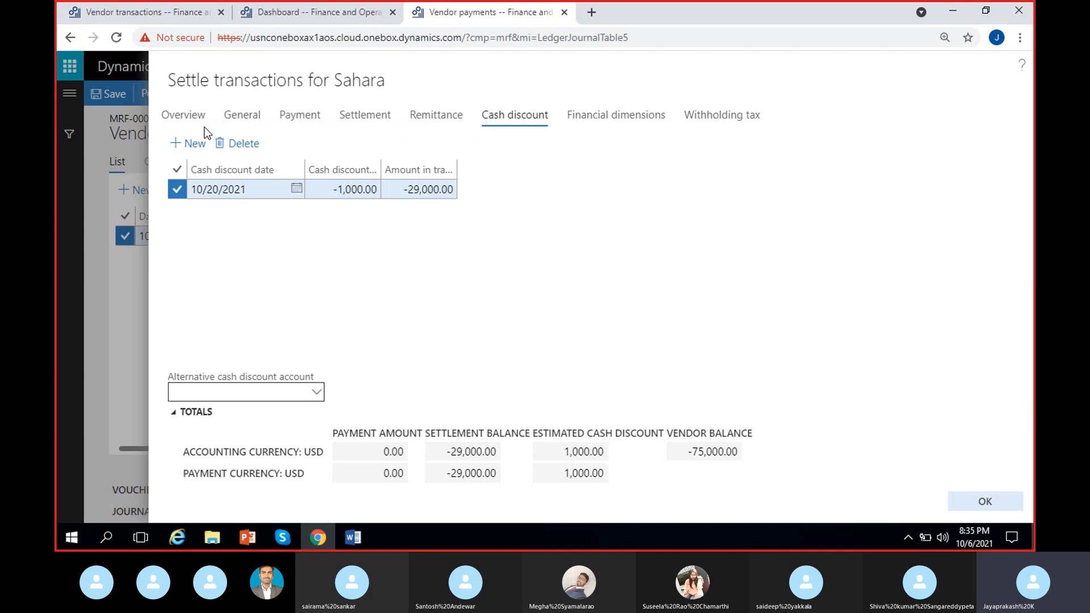
Look through the main accounts offered as alternative cash discount account, leaving the field empty.
click(319, 399)
click(956, 185)
click(316, 393)
click(901, 261)
click(316, 392)
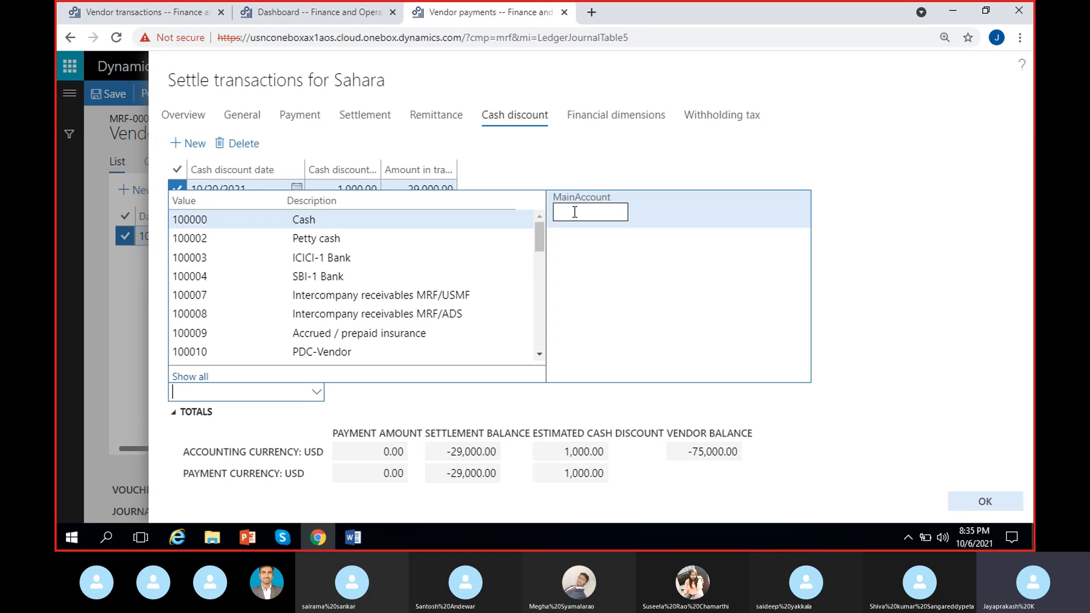
click(619, 159)
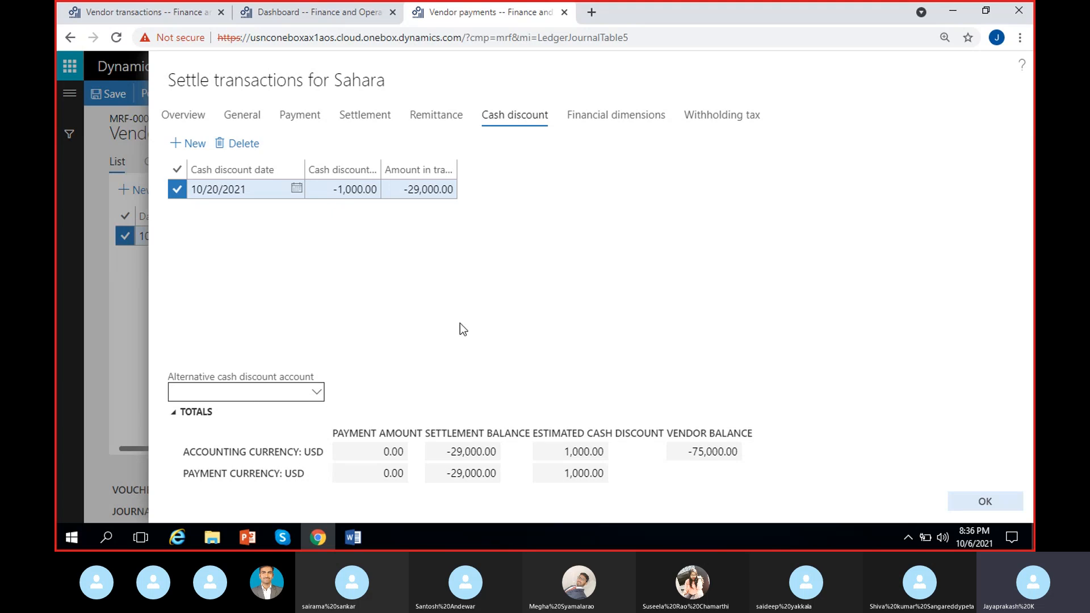
Open the general ledger's accounts for automatic transactions in the dashboard tab and check the main account for Vendor cash discount.
click(296, 15)
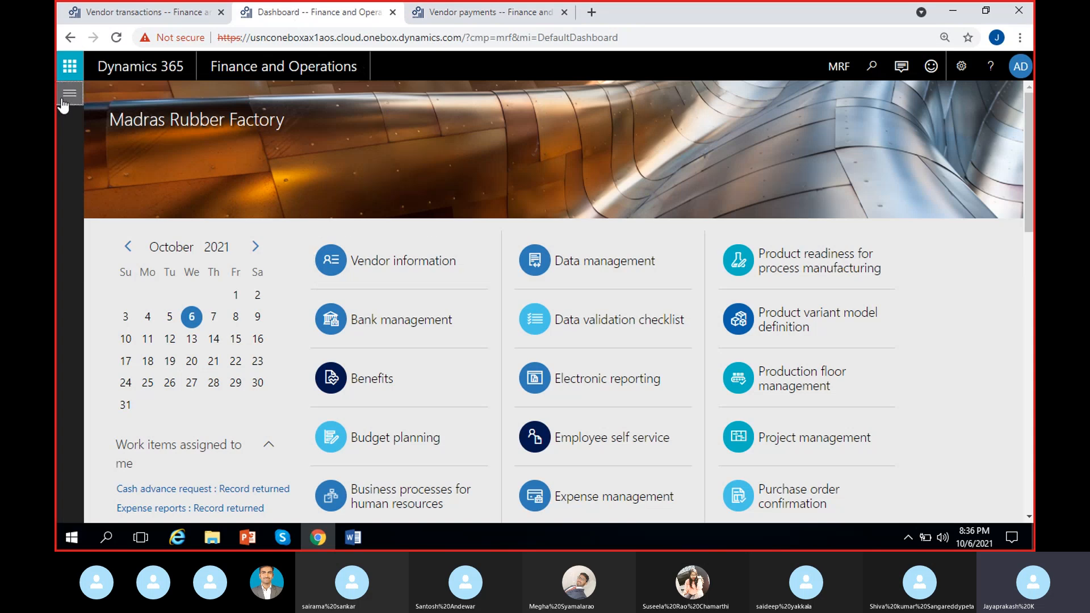
click(68, 93)
drag(663, 516, 921, 515)
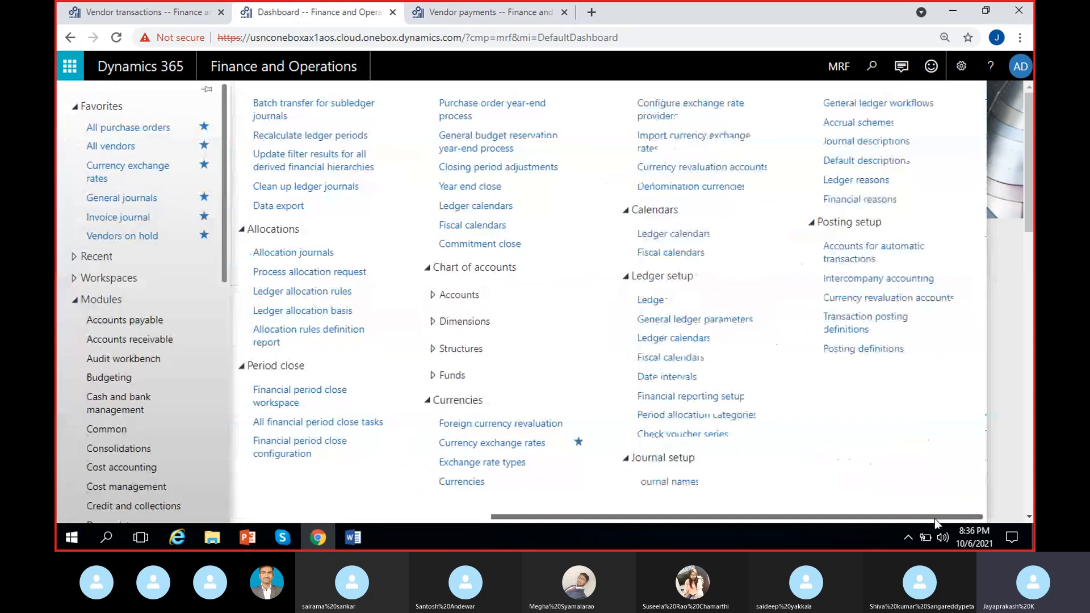
click(871, 259)
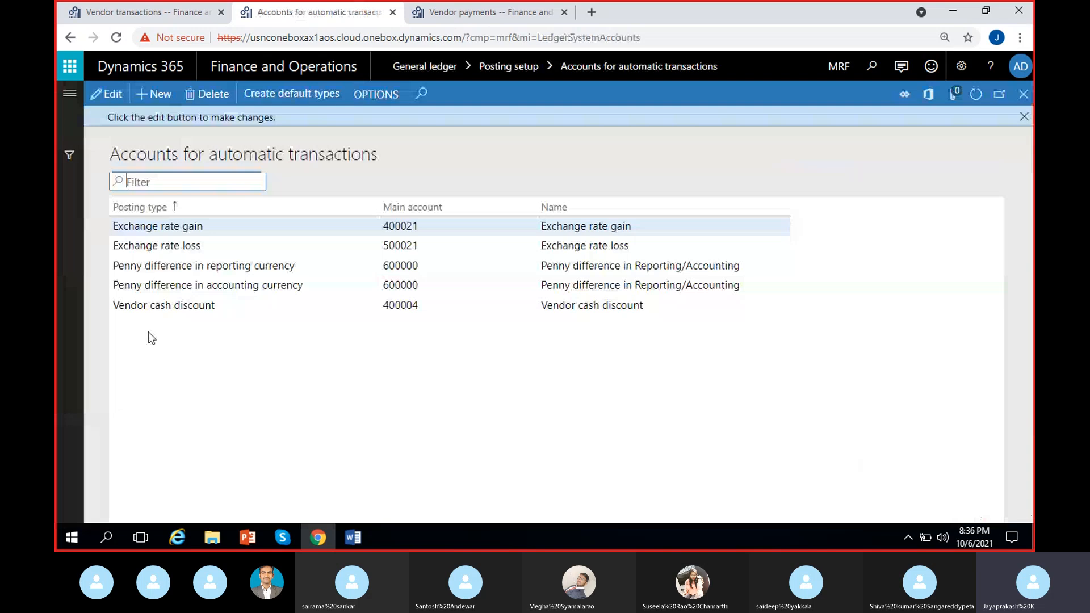
click(199, 310)
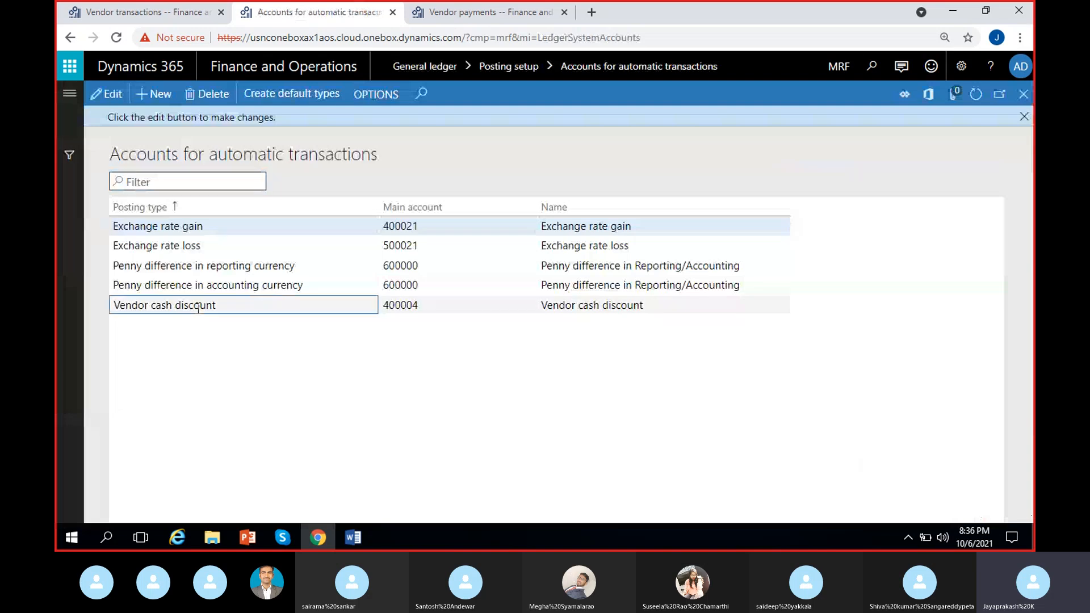
click(431, 306)
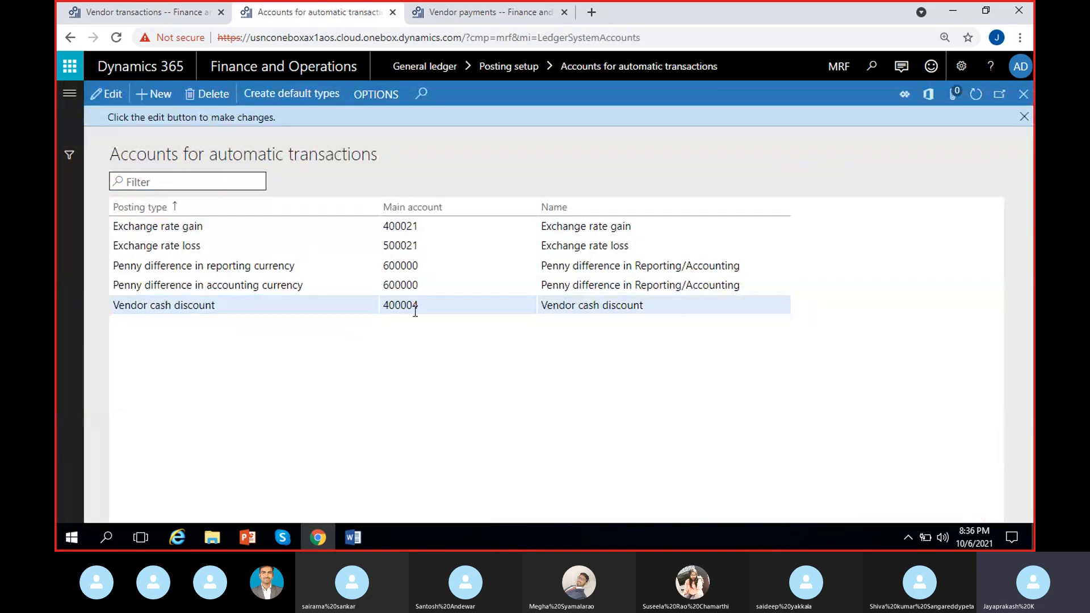
Clear the main account of the Vendor cash discount posting type.
click(107, 95)
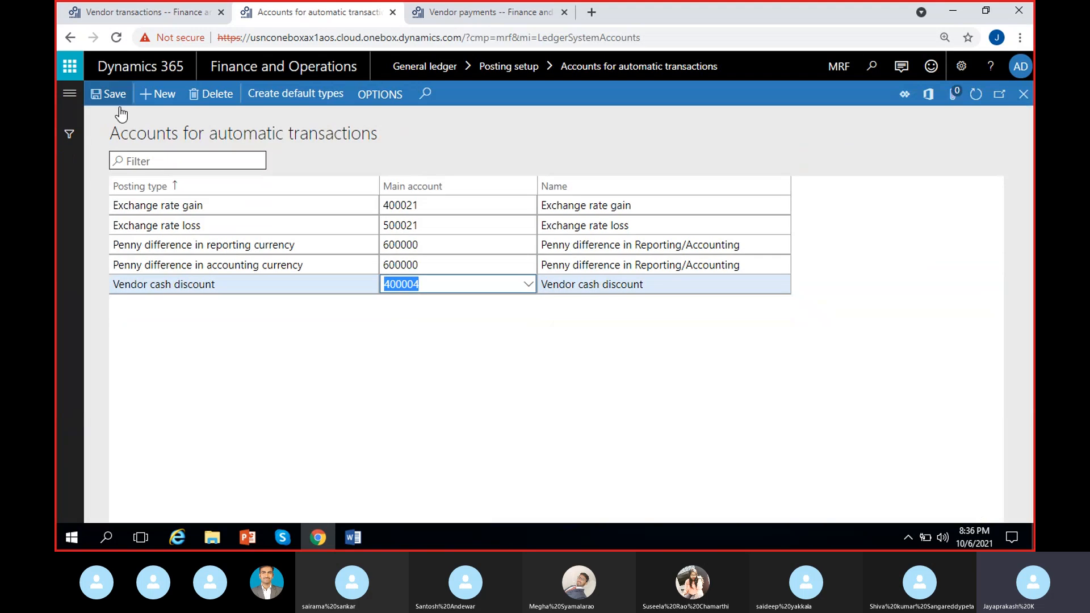
click(444, 288)
key(BackSpace)
key(BackSpace)
key(BackSpace)
key(BackSpace)
key(BackSpace)
key(BackSpace)
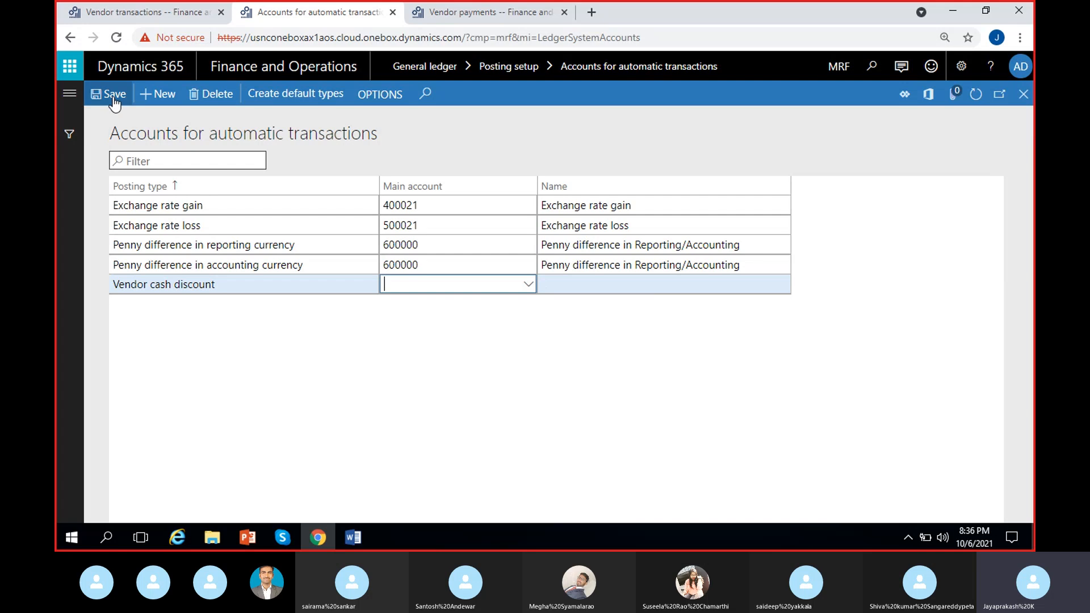
Return to Sahara's settlement, review the cash discount and settlement balance for SH-INV-22, and accept the settlement.
click(442, 17)
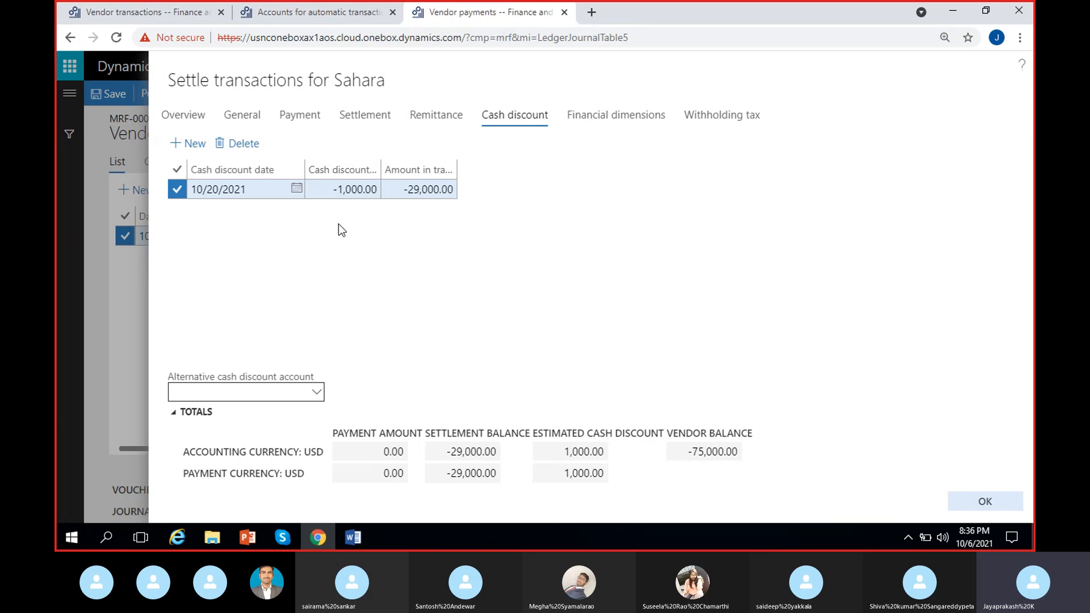
click(190, 118)
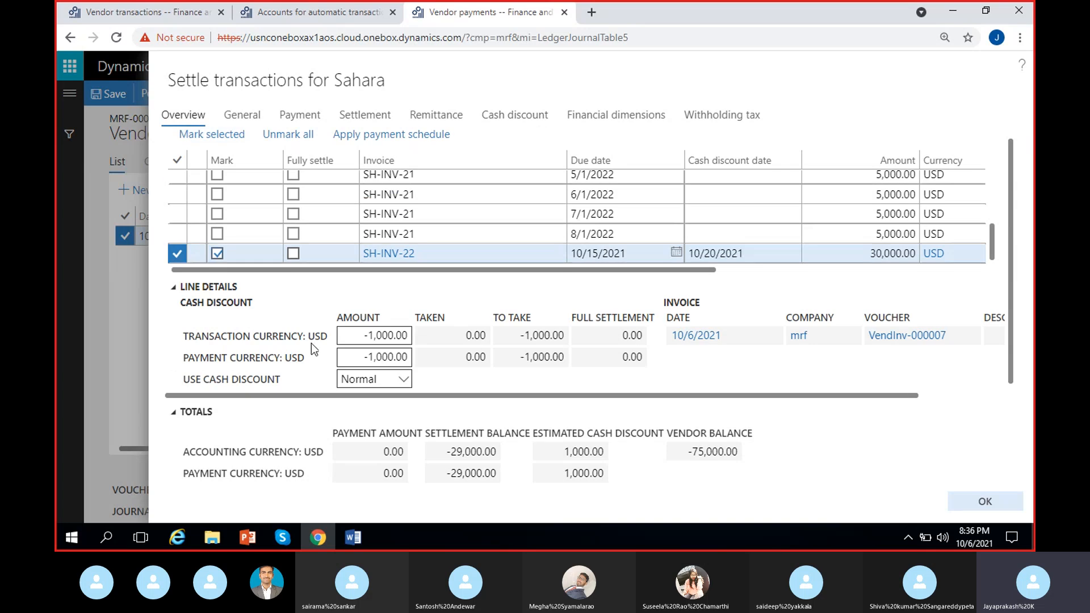
click(361, 358)
drag(361, 359, 413, 361)
click(444, 373)
click(445, 452)
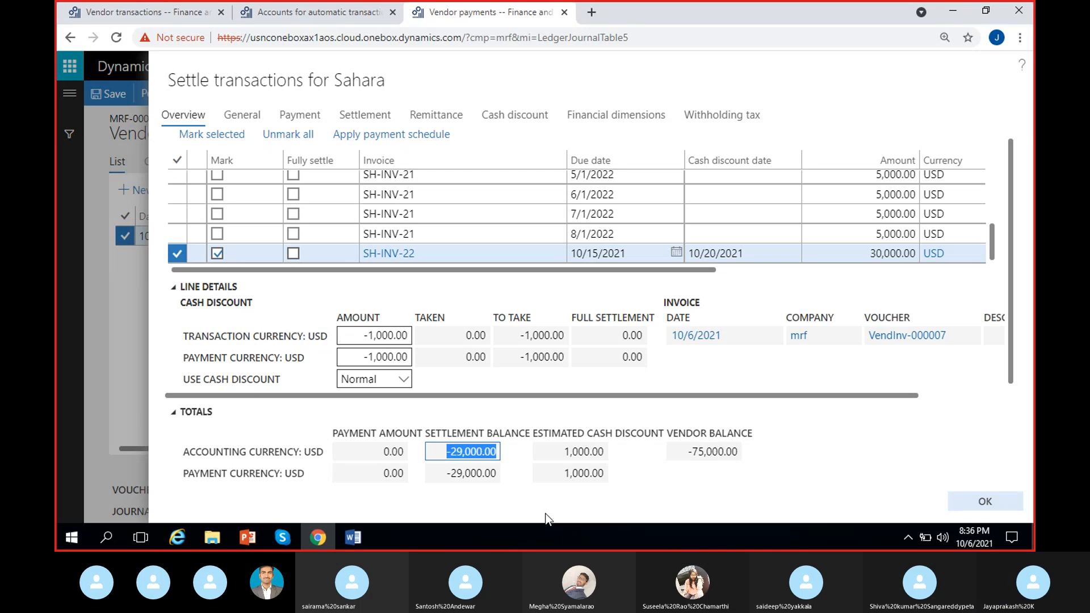
click(533, 492)
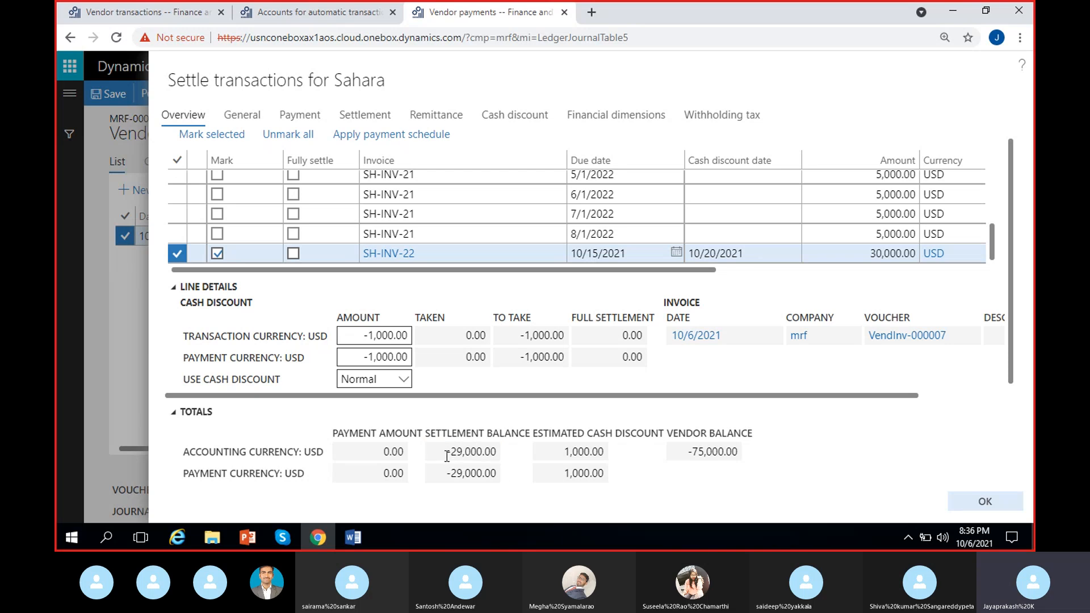
click(447, 454)
click(530, 481)
click(579, 454)
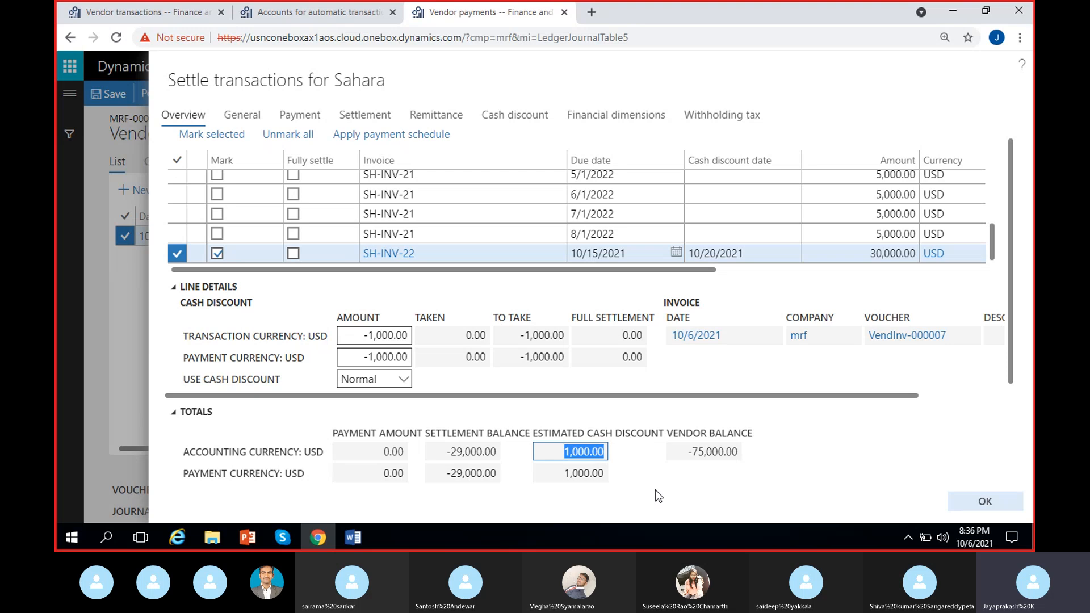
click(988, 501)
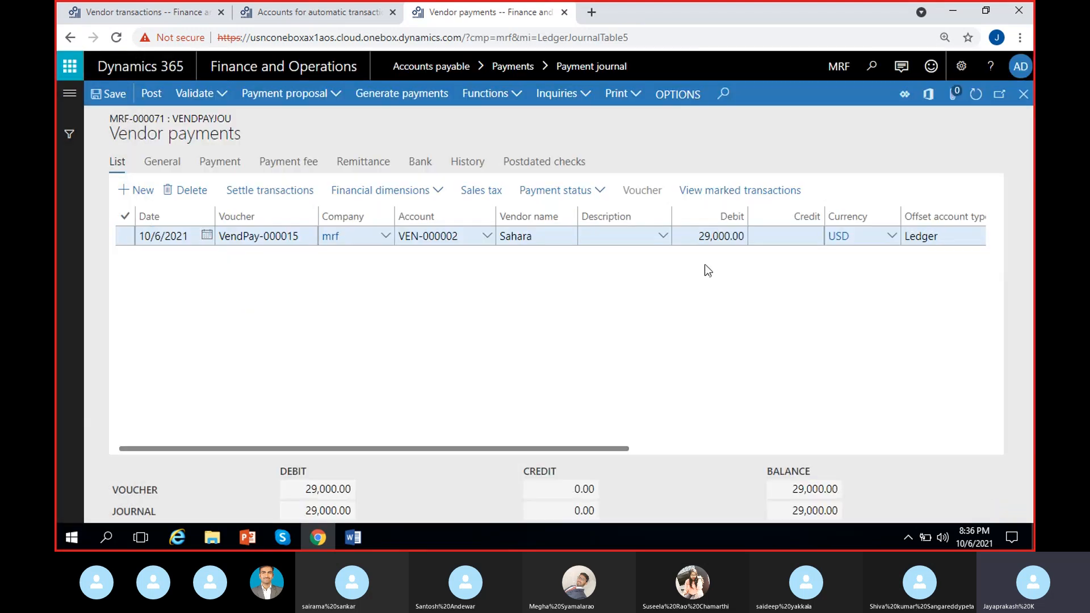
Set the payment line's offset account to petty cash 100002 with location 100 (Hyderabad), customer 900 and cost center CC/1.
scroll(720, 324, right, 4)
click(888, 237)
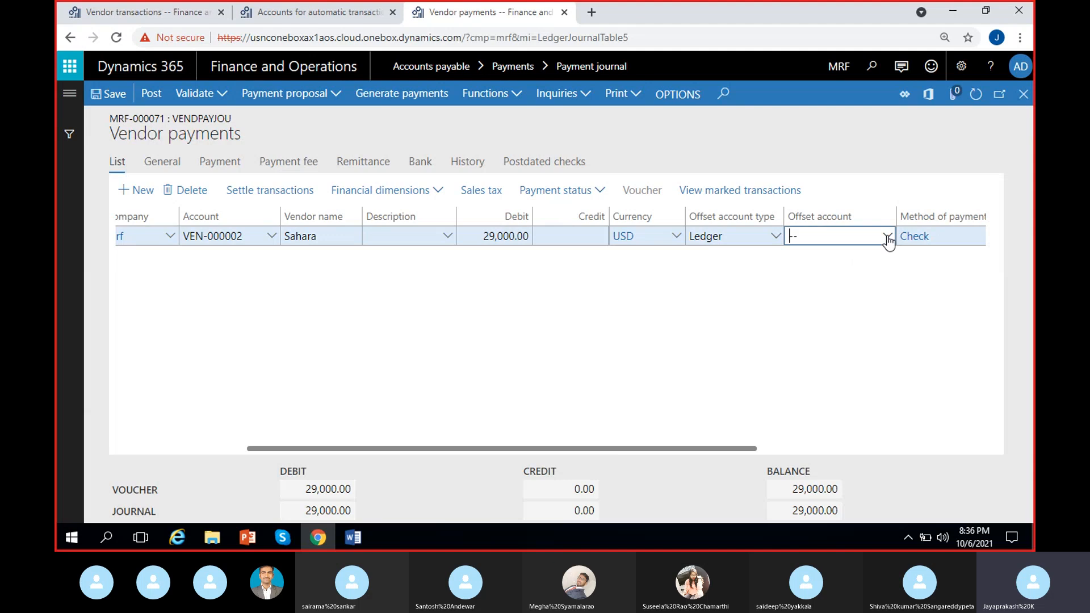
click(887, 237)
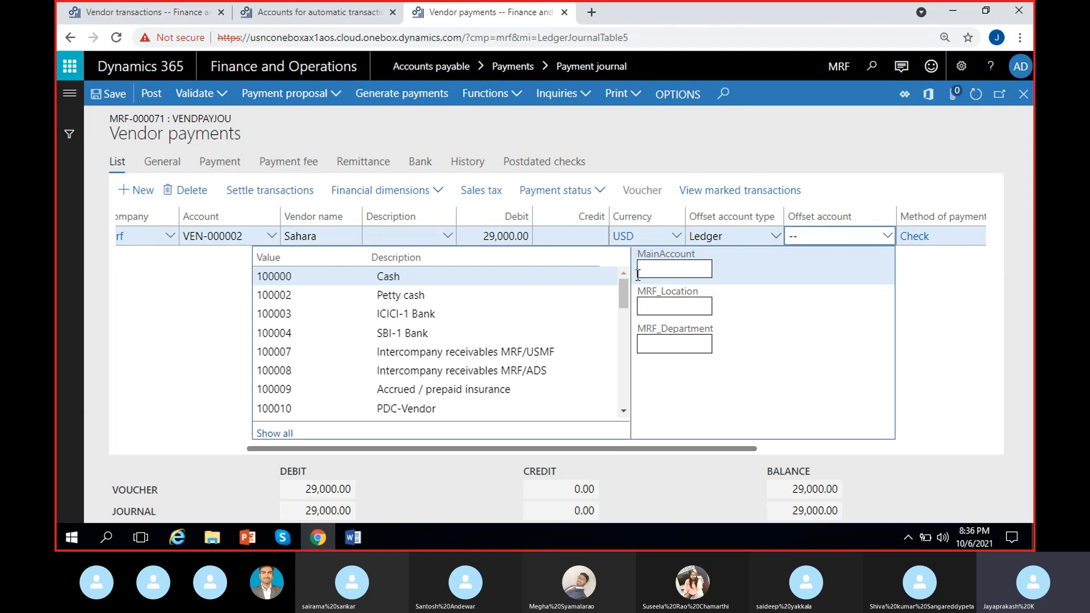
click(457, 295)
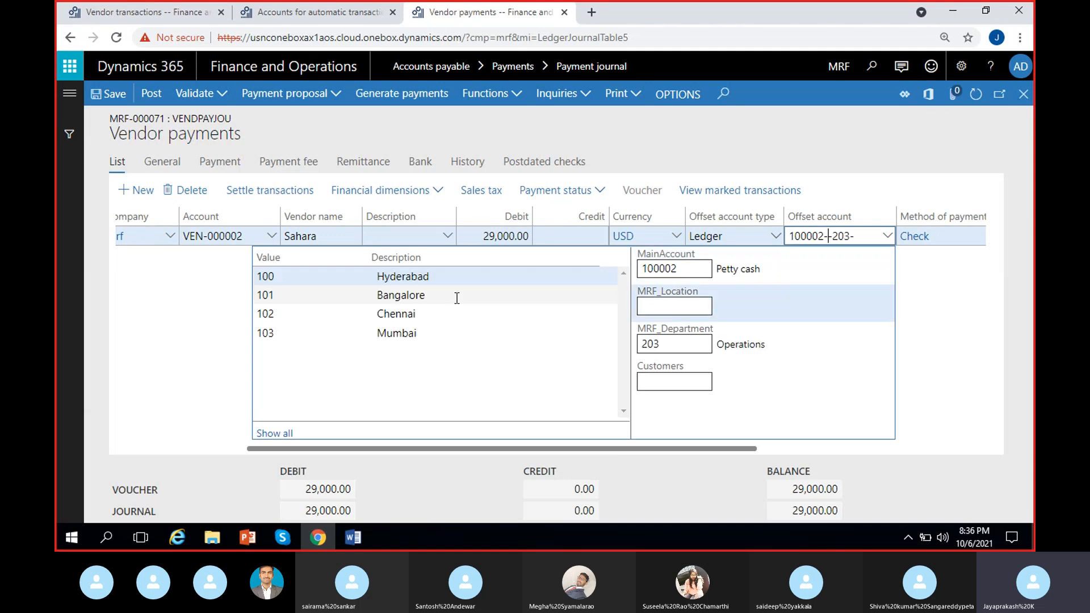
click(477, 276)
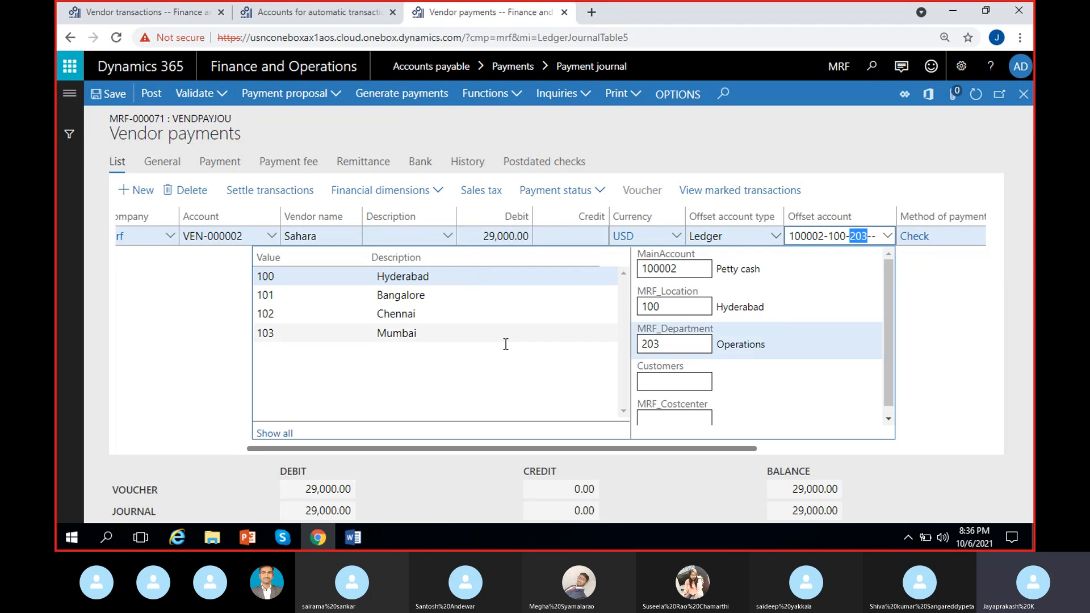
click(656, 383)
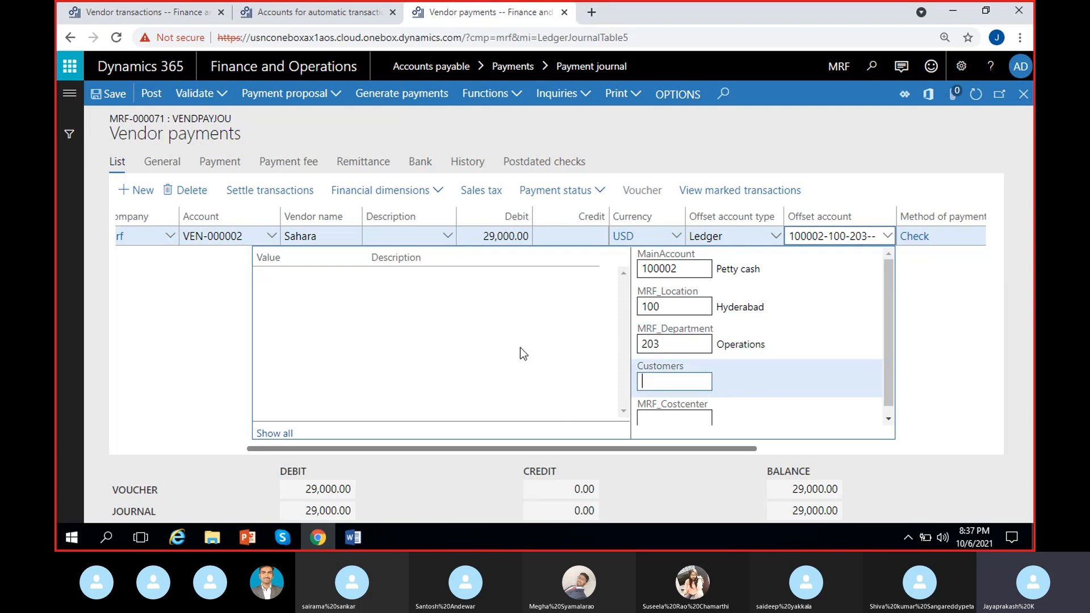
click(427, 277)
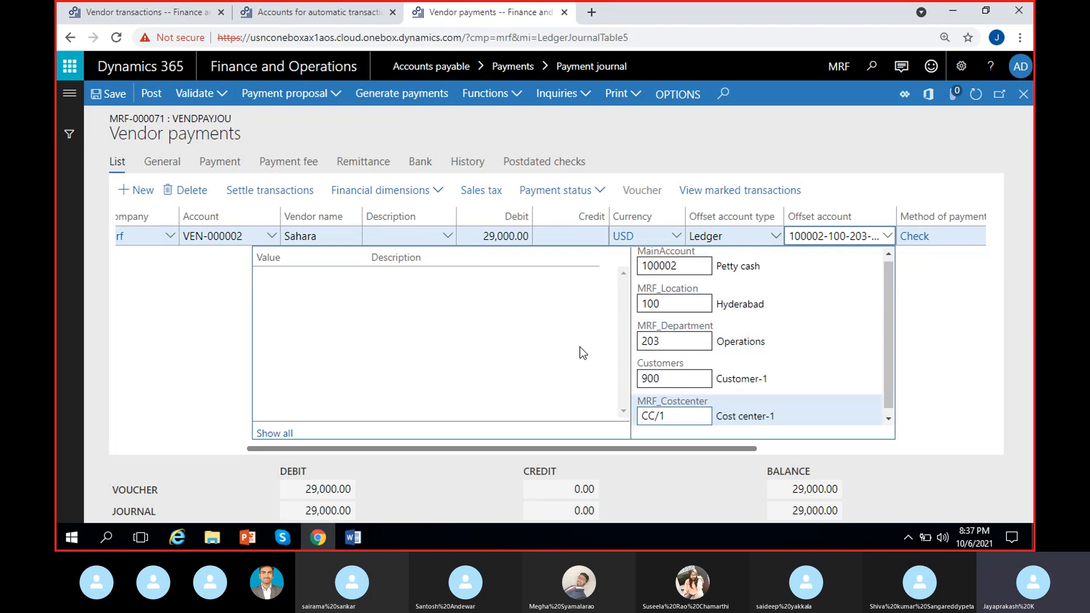
click(929, 366)
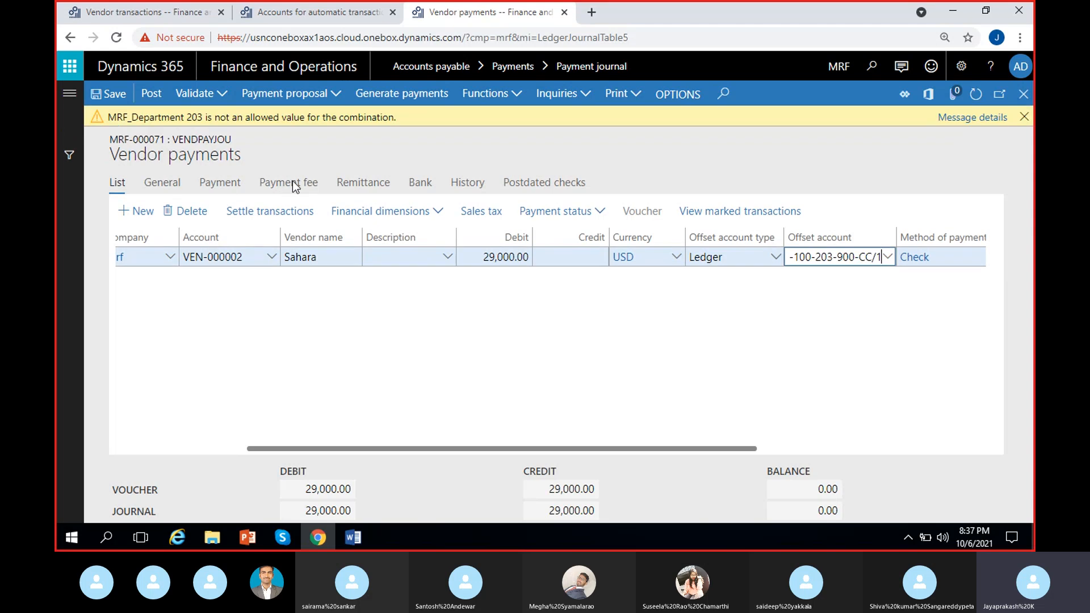
Change the department in the payment line's offset account to 200 (Finance).
double_click(886, 258)
click(888, 258)
click(686, 366)
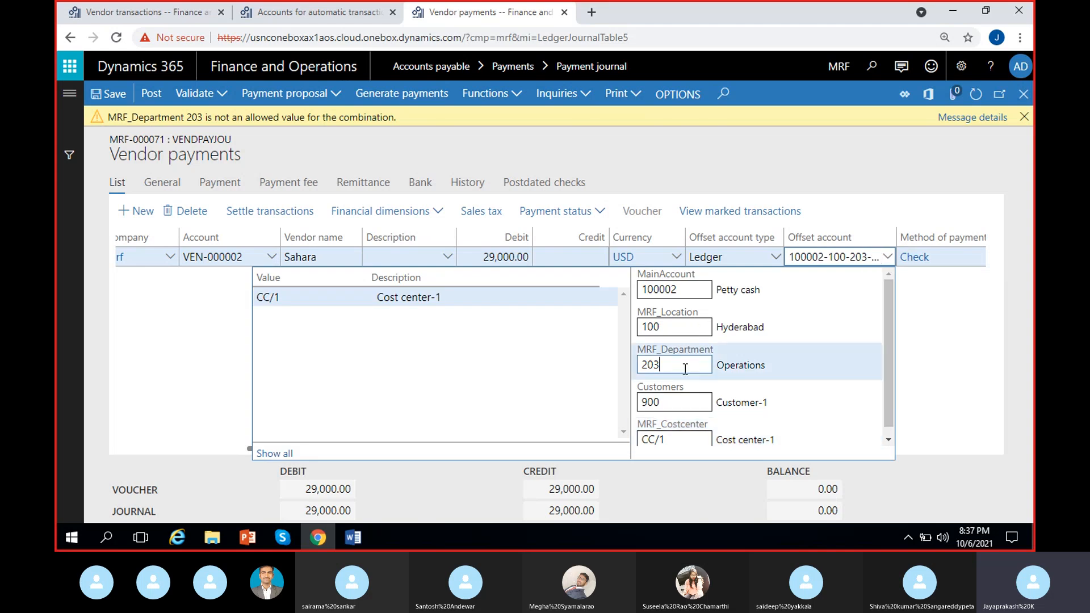
key(BackSpace)
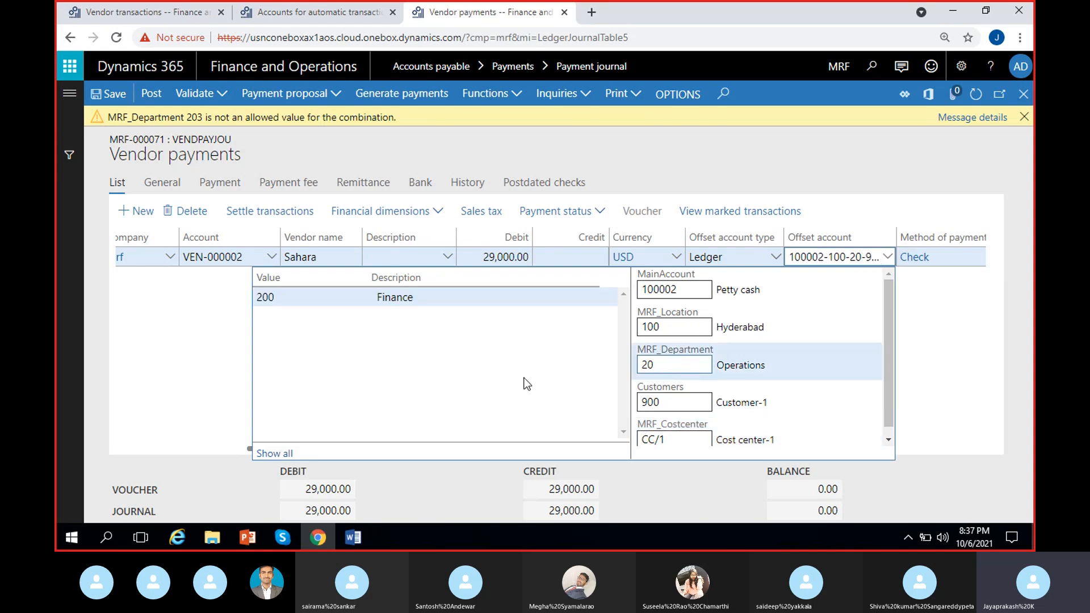
click(421, 298)
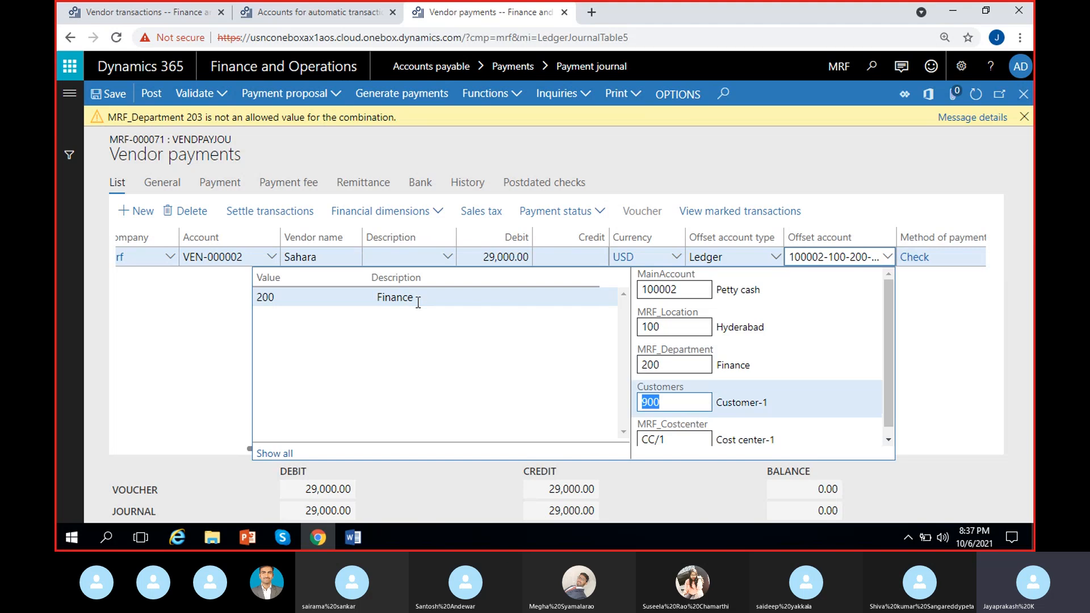
click(222, 355)
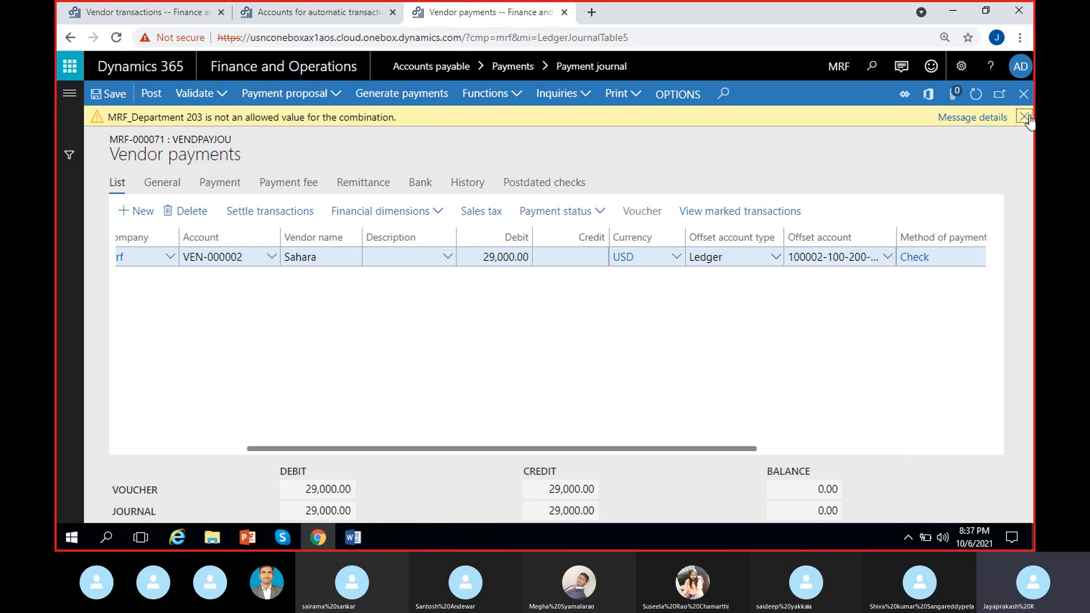
Validate the vendor payment journal and read the message details for voucher VendPay-000015.
click(1025, 117)
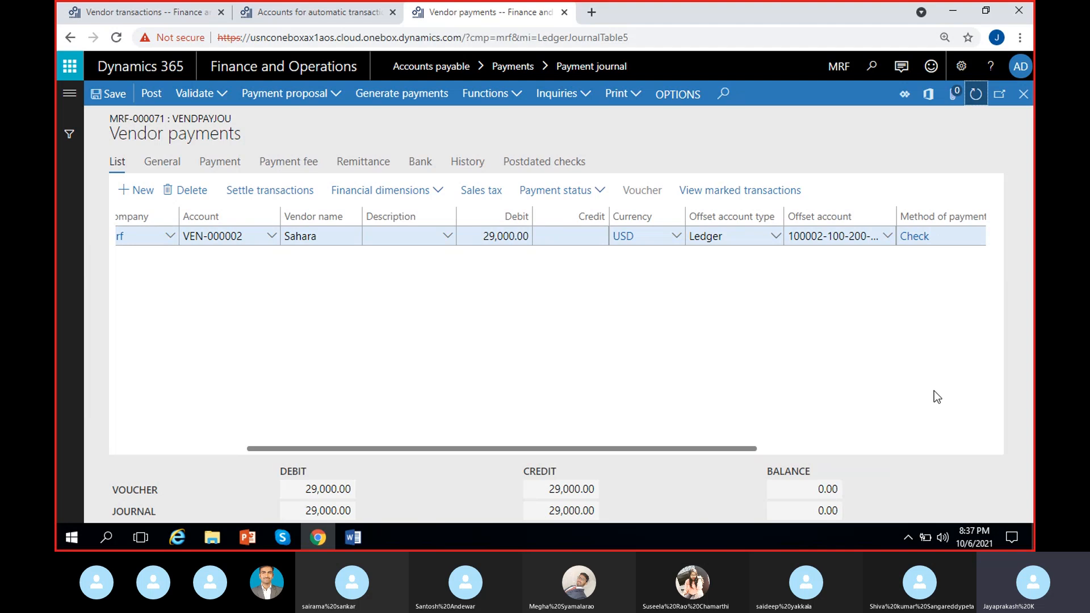
click(210, 94)
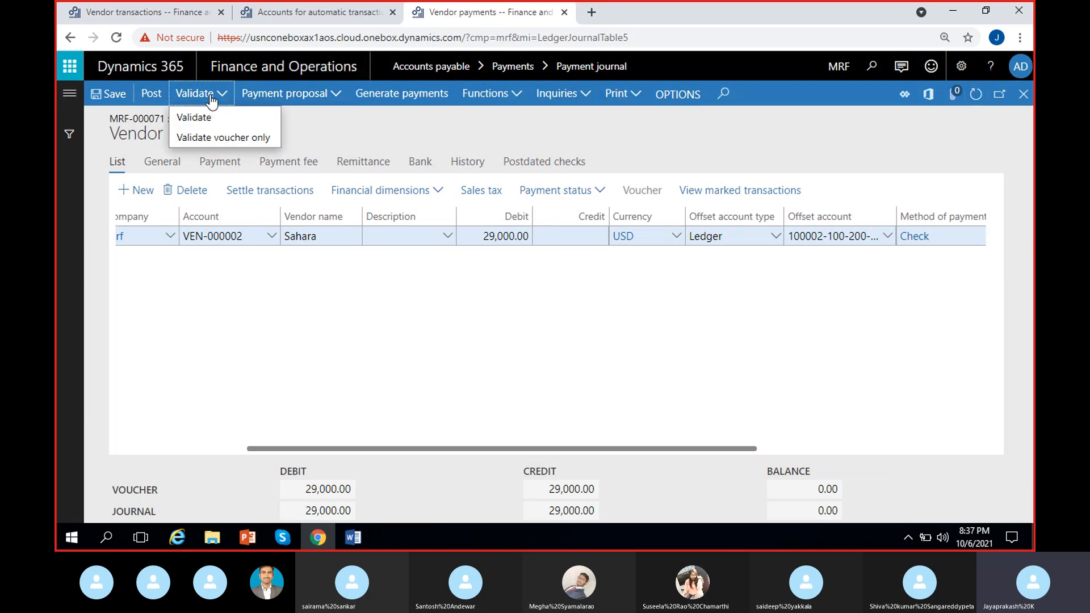
click(193, 117)
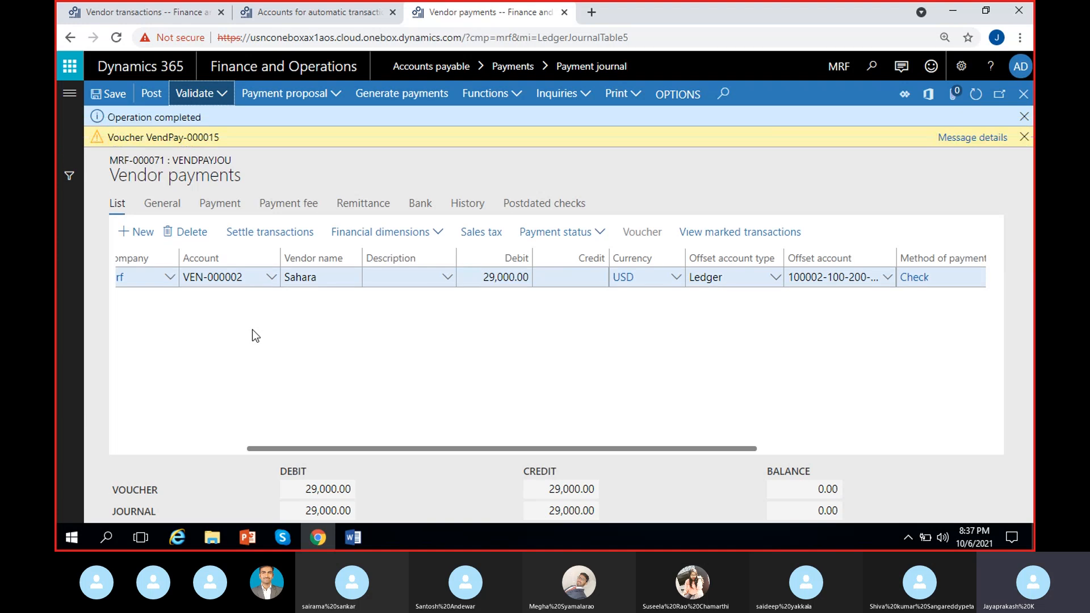
click(971, 137)
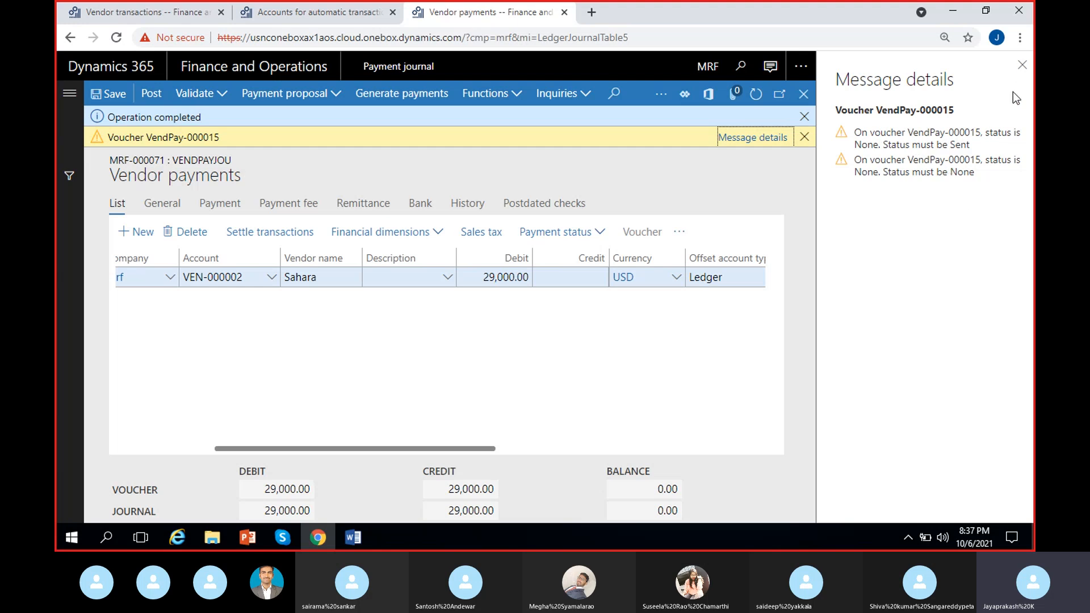
click(1022, 66)
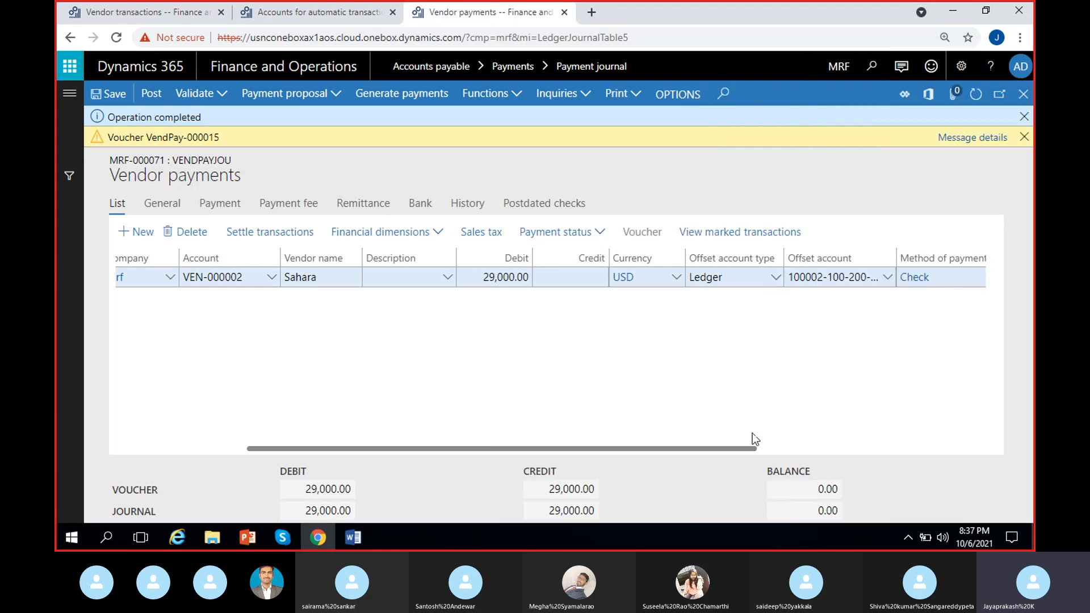
Clear the method of payment on Sahara's payment line and dismiss the validation messages.
drag(753, 448, 838, 449)
click(860, 280)
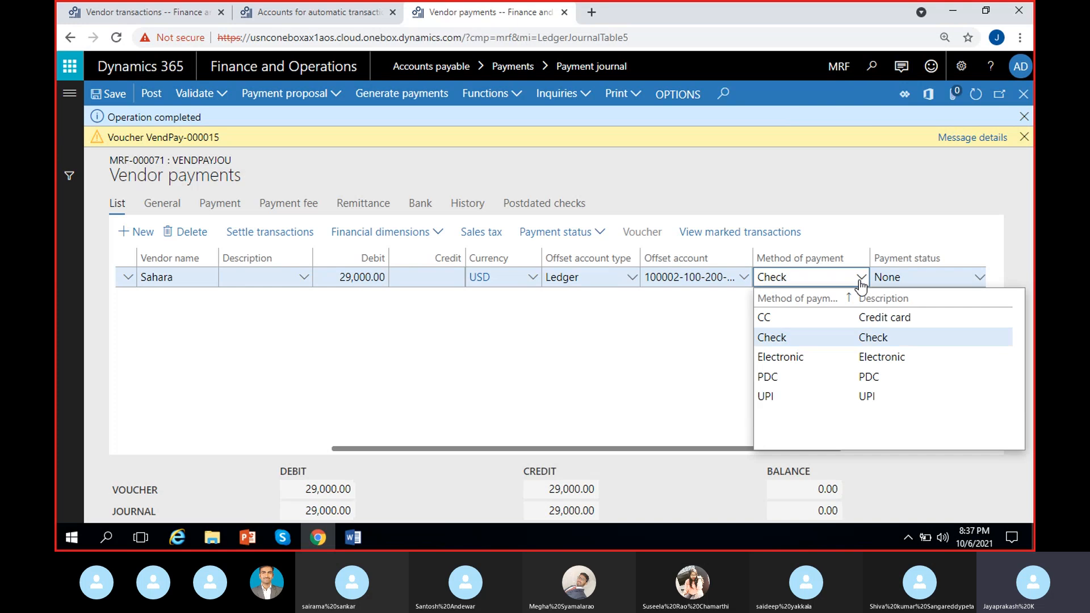
key(BackSpace)
key(BackSpace)
key(BackSpace)
key(BackSpace)
key(BackSpace)
click(714, 342)
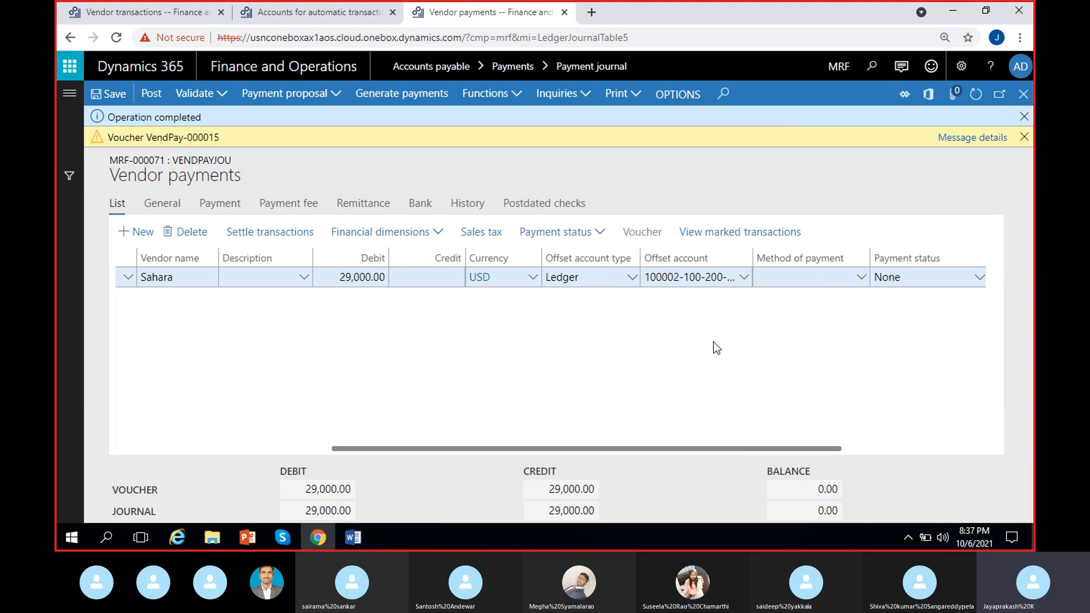
click(1028, 137)
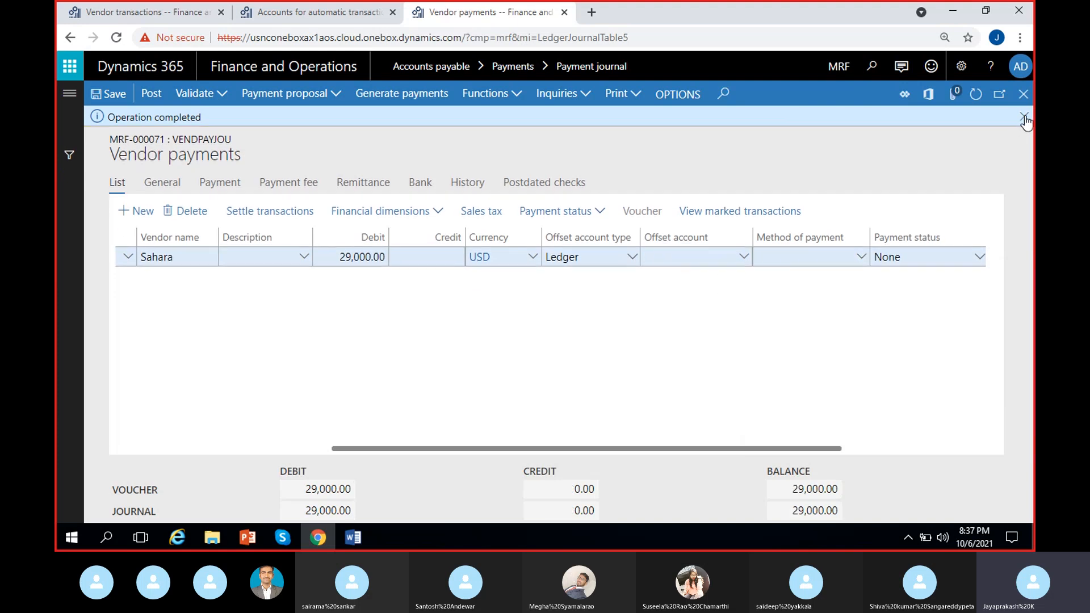
click(1024, 116)
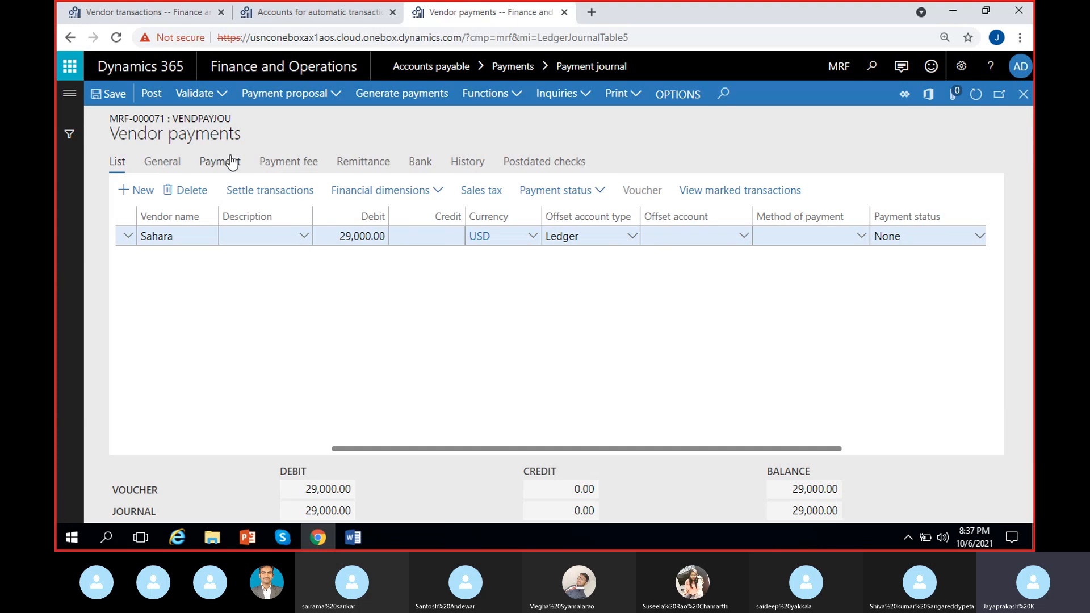
Validate the journal again, compare the message details with the voucher's credit and balance totals, and dismiss the messages.
click(199, 93)
click(196, 118)
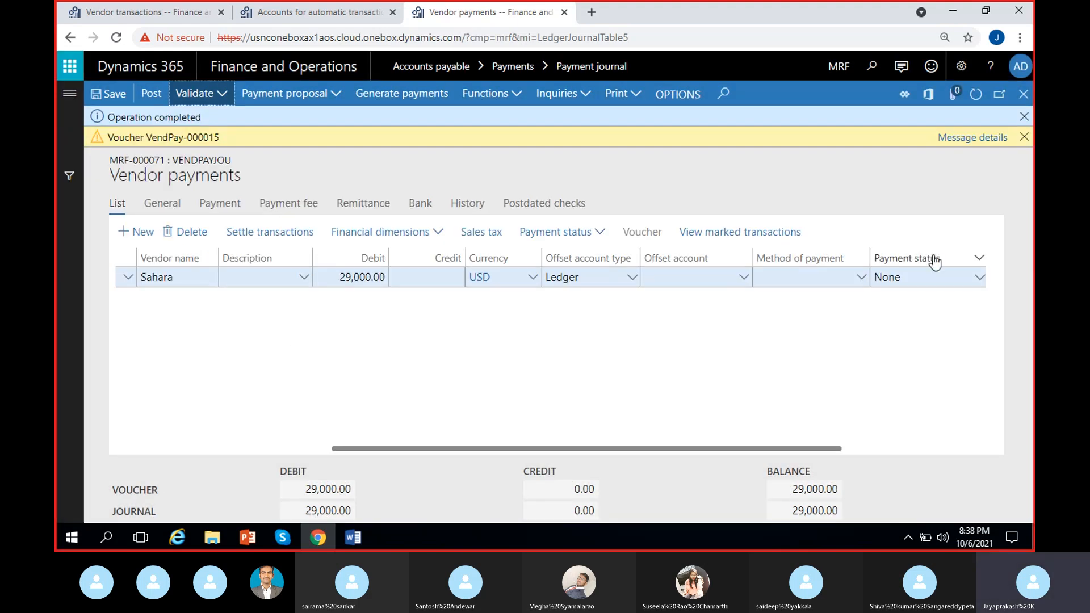
click(968, 138)
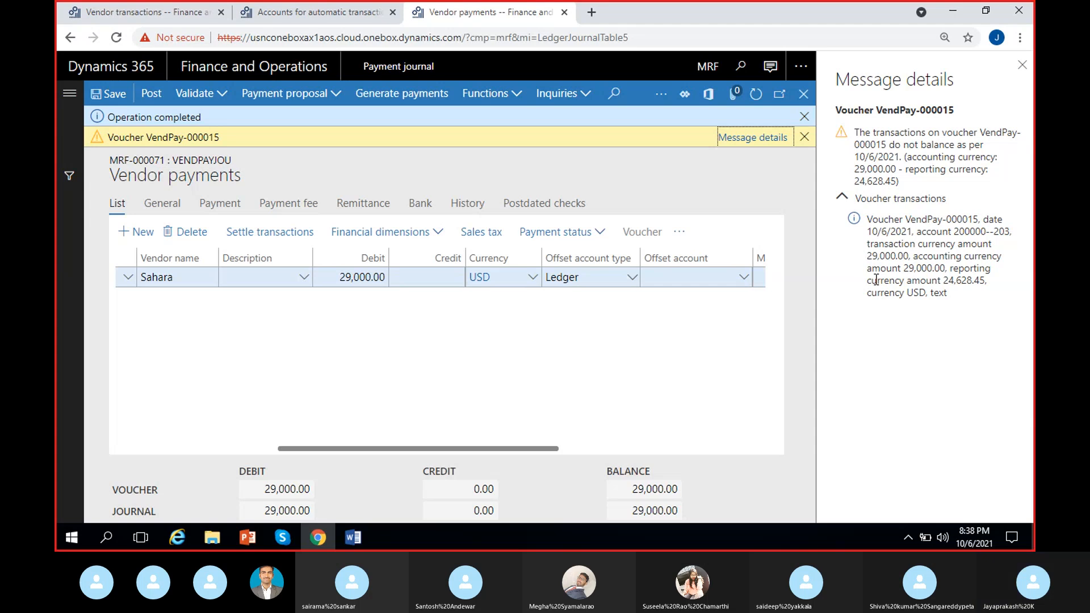
scroll(671, 329, right, 4)
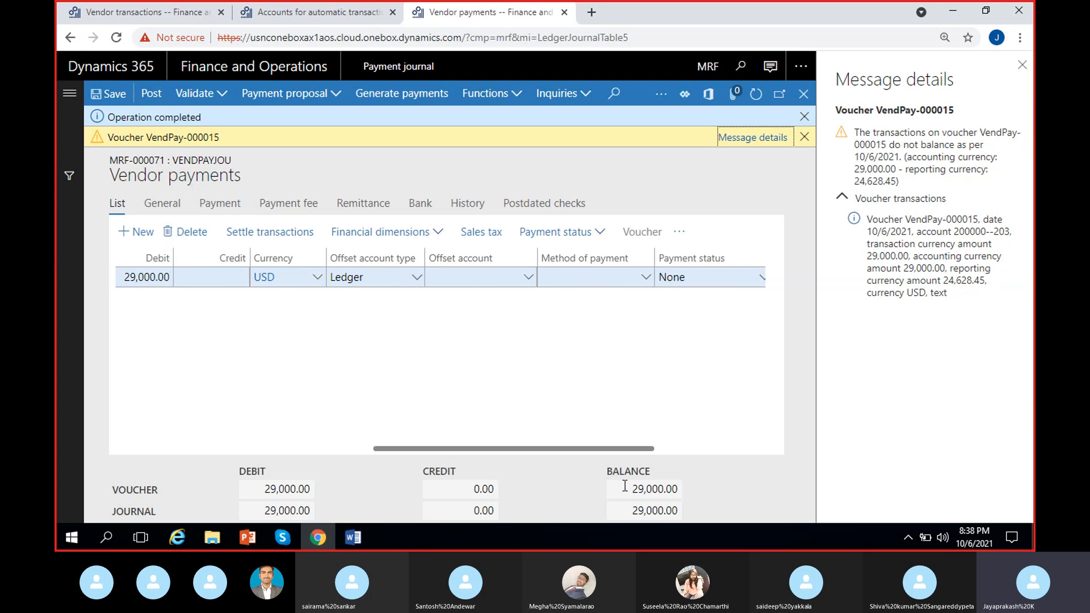
drag(624, 486, 694, 492)
click(468, 488)
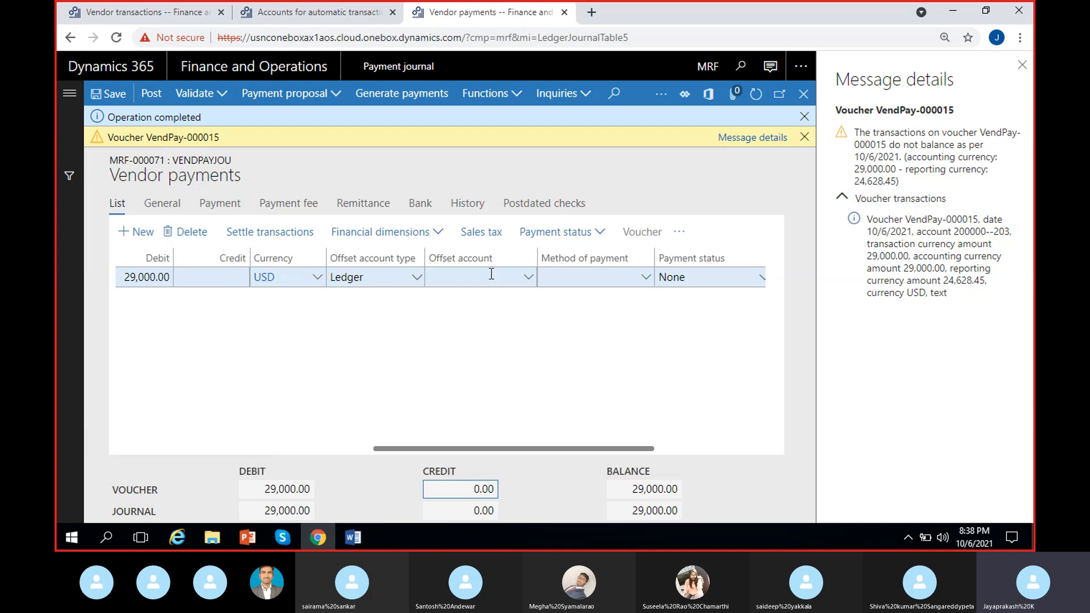
click(1021, 65)
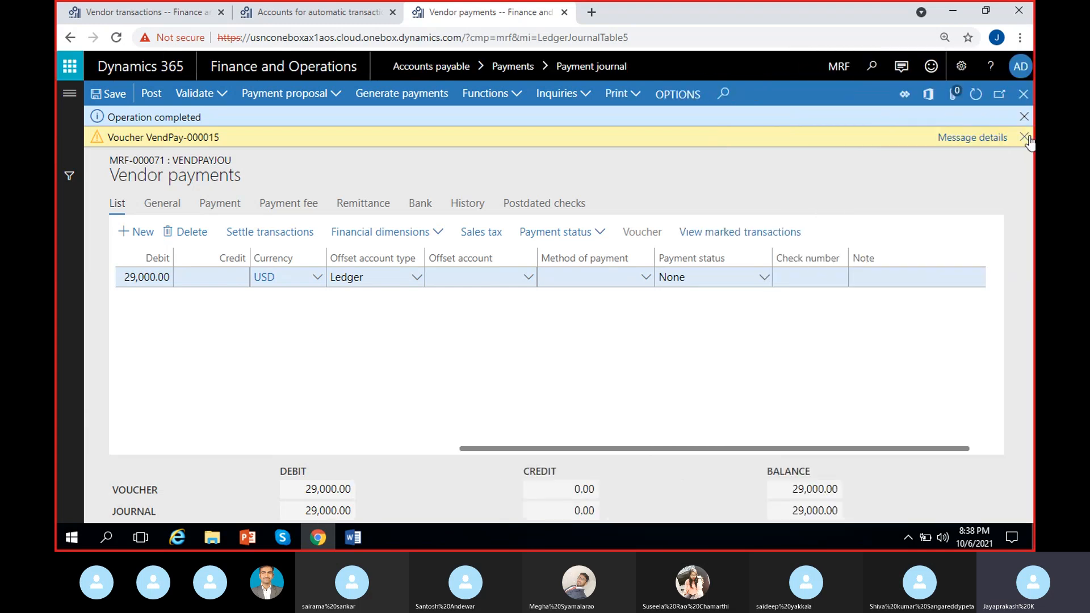
click(1023, 137)
click(1023, 116)
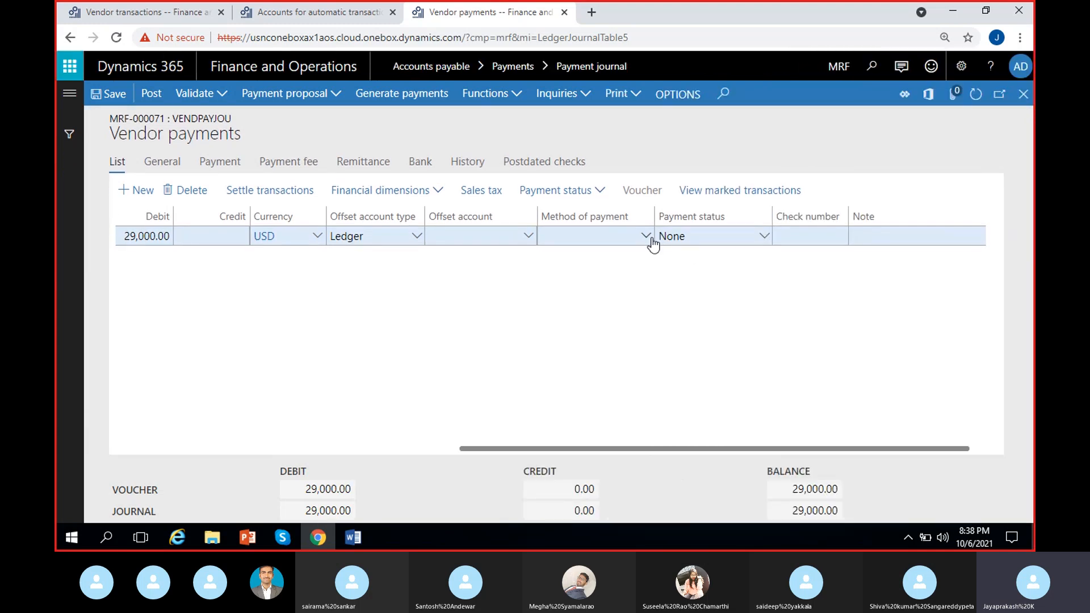
Set the payment line's offset account to petty cash 100002 with location 100, department 200 (Finance), customer 900 and cost center CC/1.
click(526, 238)
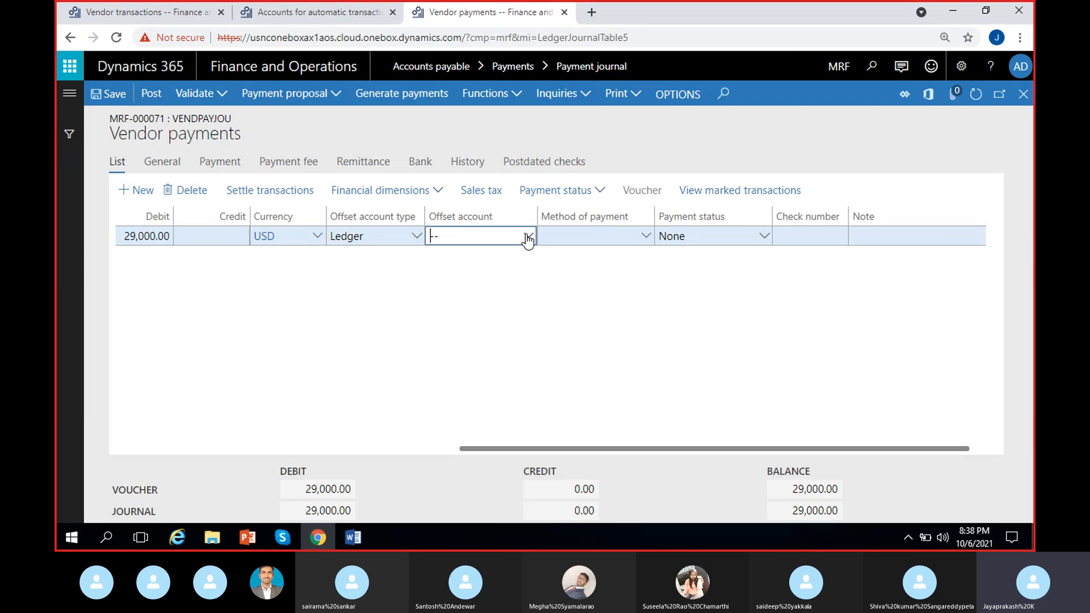
click(528, 238)
click(624, 295)
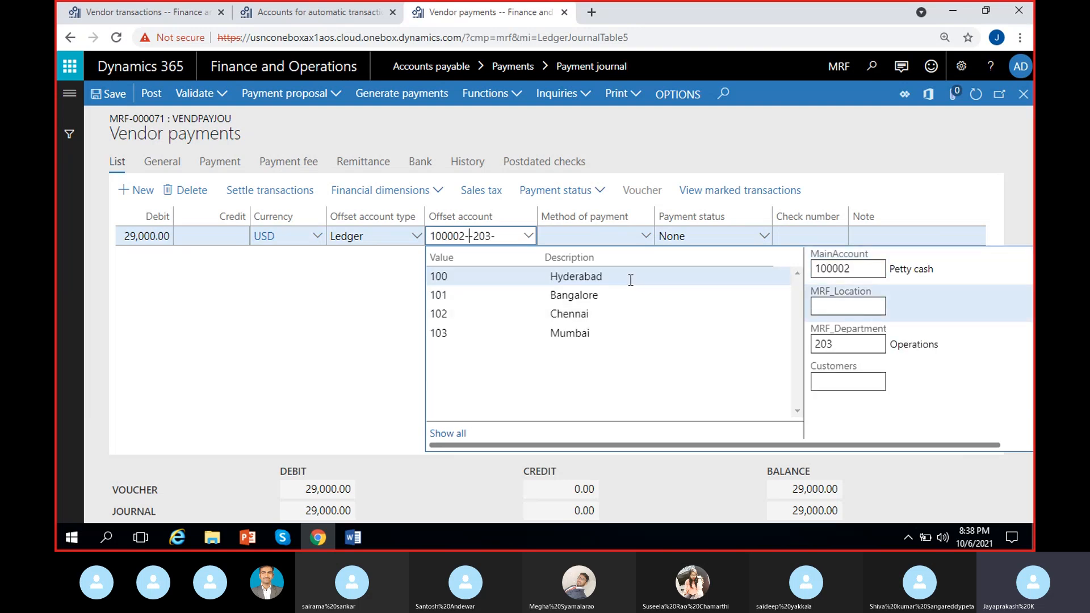
click(630, 278)
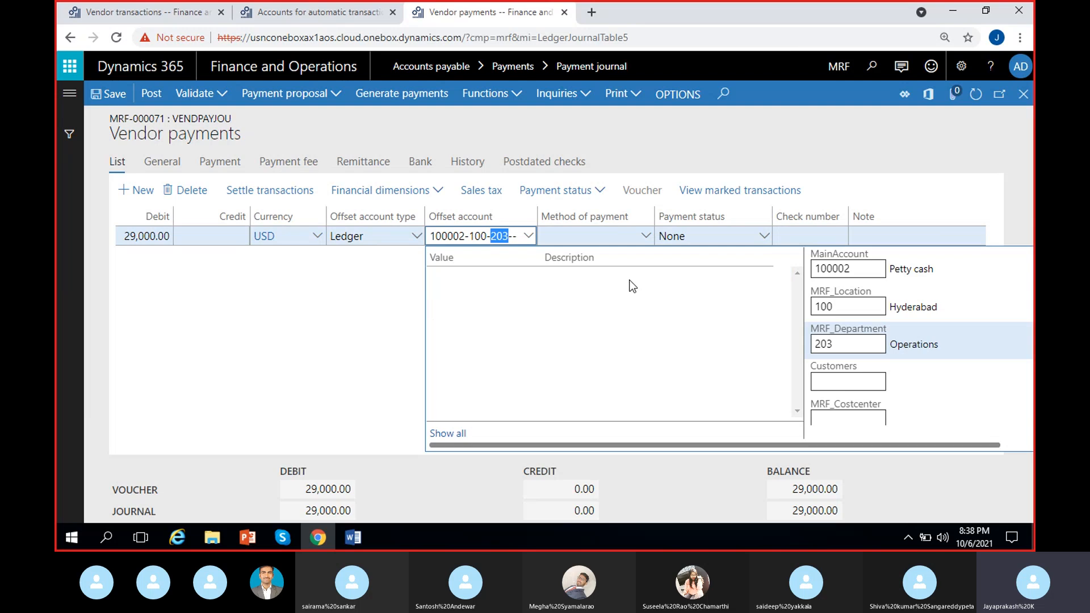
click(850, 342)
key(BackSpace)
click(576, 276)
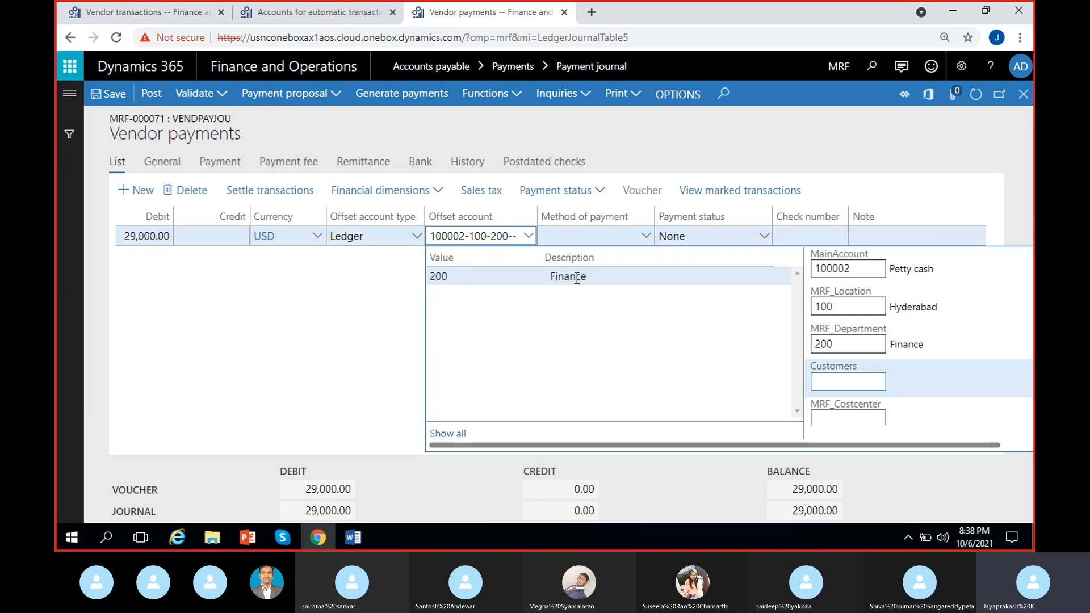
click(621, 277)
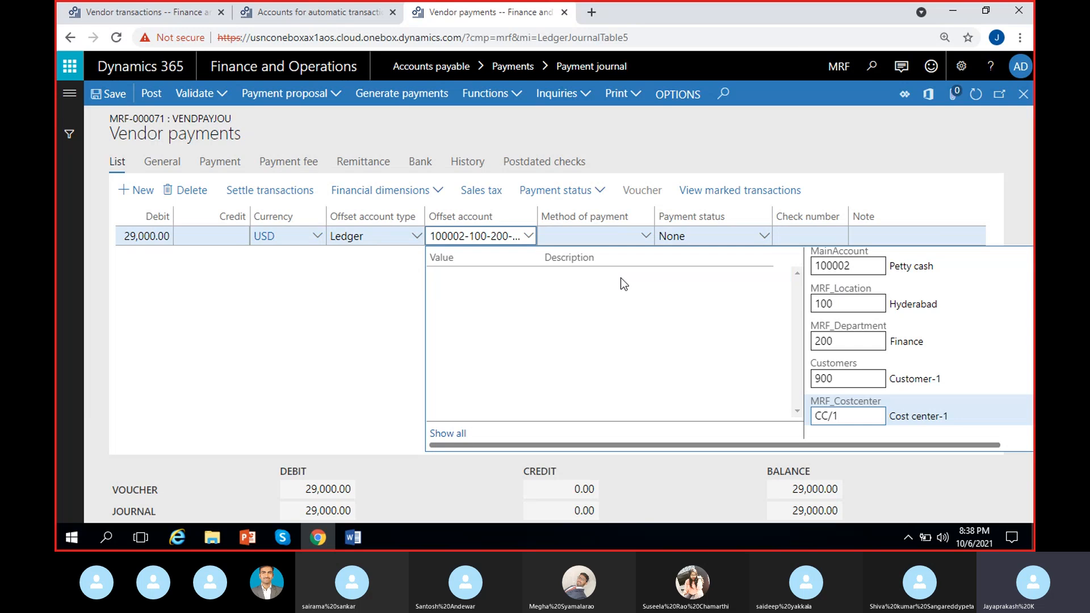
click(348, 355)
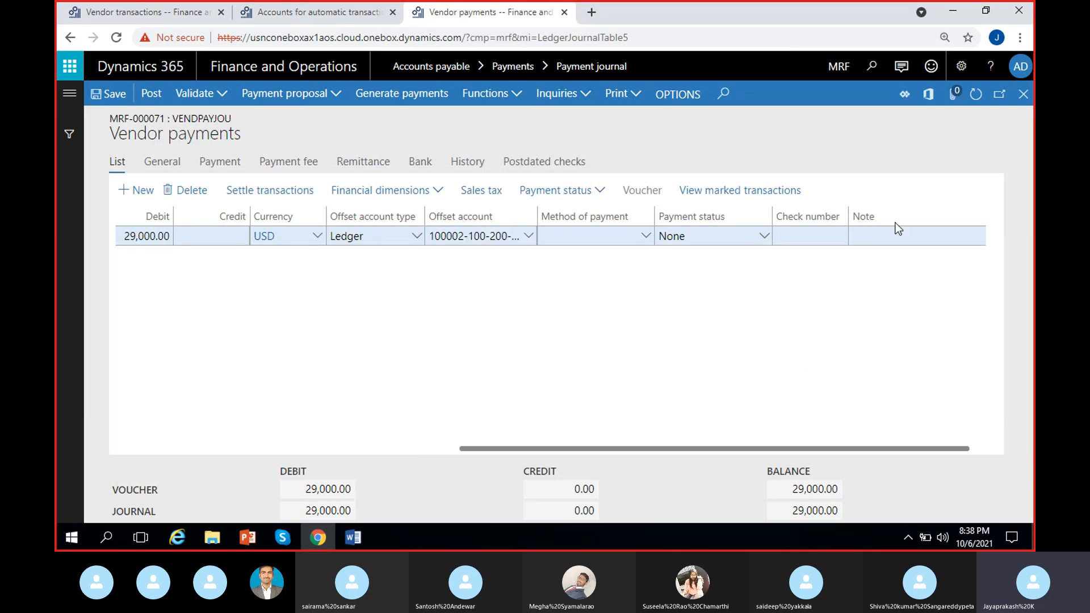
Validate the payment journal with the re-entered offset account and dismiss the resulting messages.
click(203, 95)
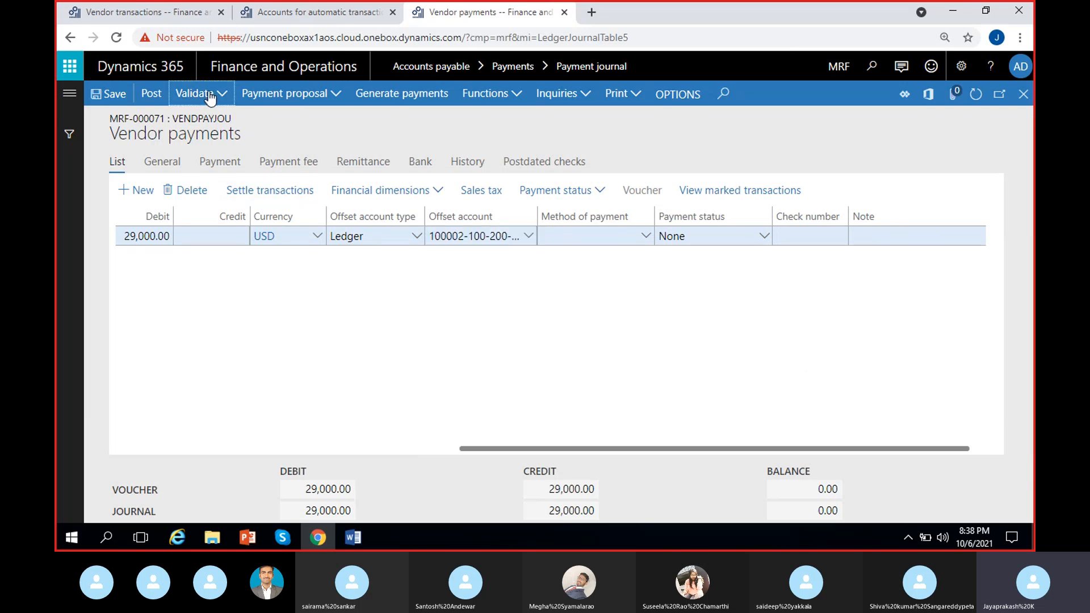
click(208, 120)
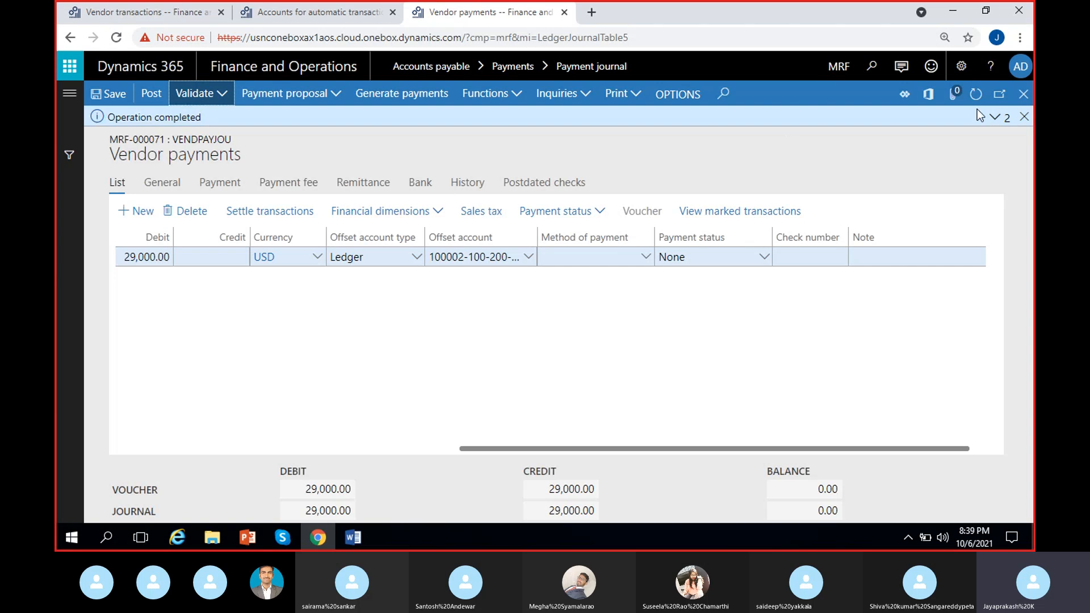
click(994, 117)
click(1024, 117)
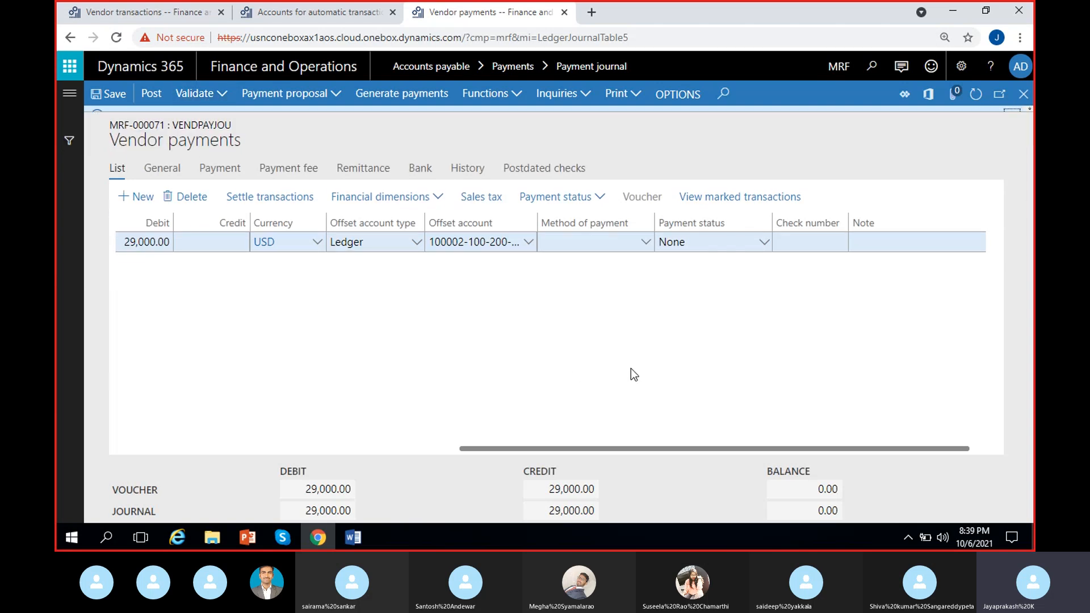
Post payment journal MRF-000071, checking the Vendor cash discount setup while it processes, and dismiss the completion message.
scroll(576, 373, left, 9)
scroll(576, 373, right, 9)
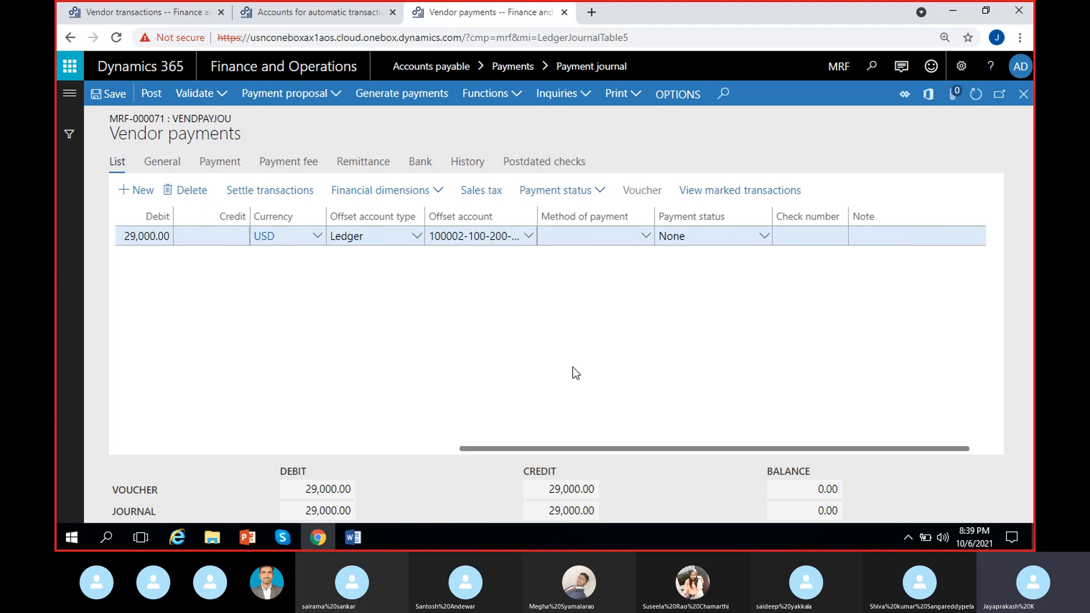
scroll(576, 373, left, 5)
scroll(576, 373, left, 5)
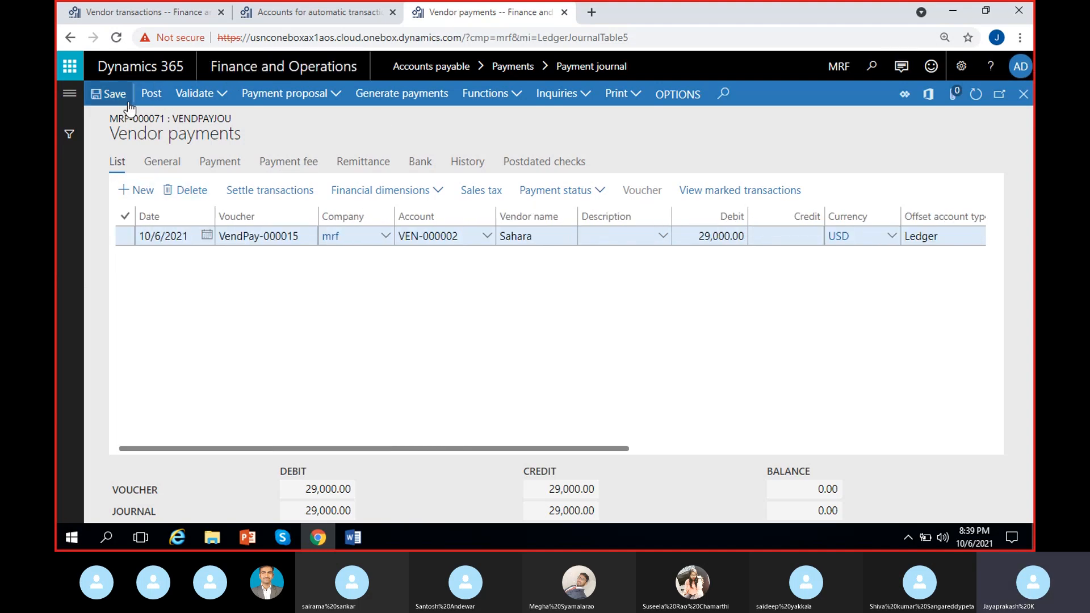
click(146, 95)
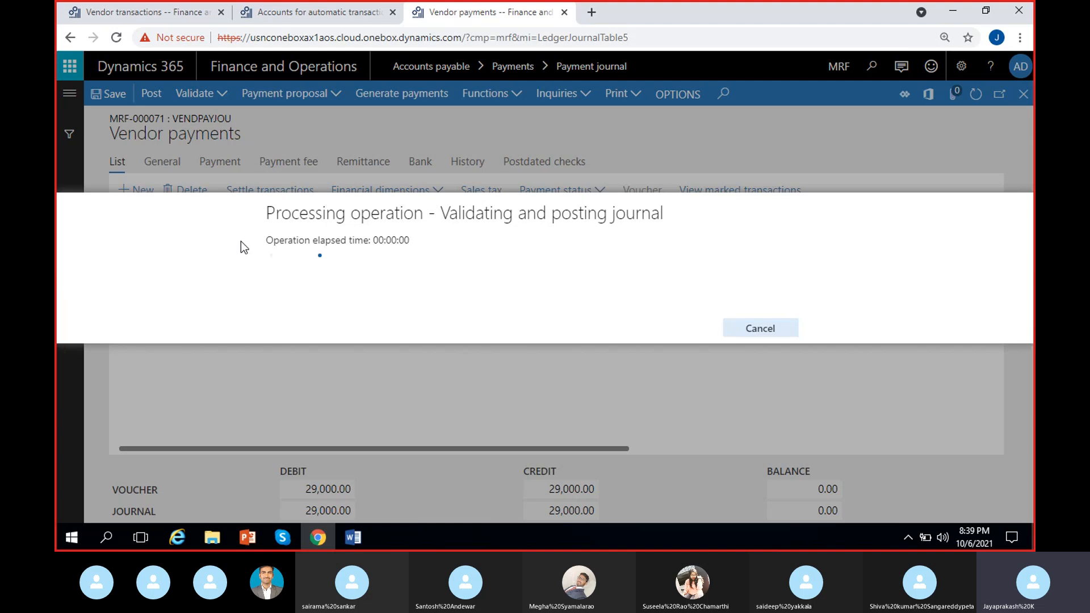
click(271, 11)
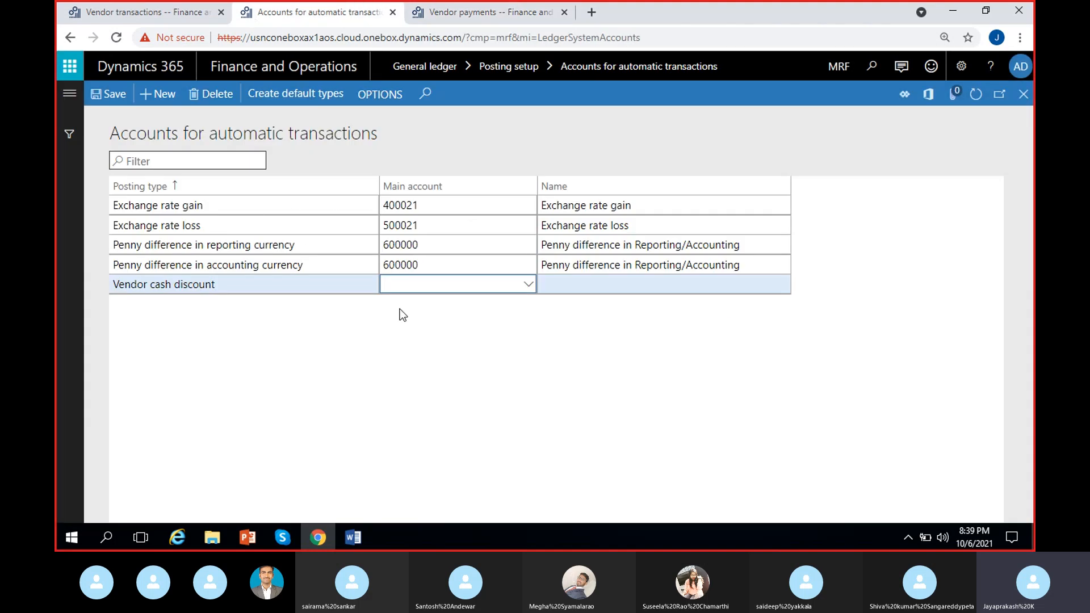
click(453, 19)
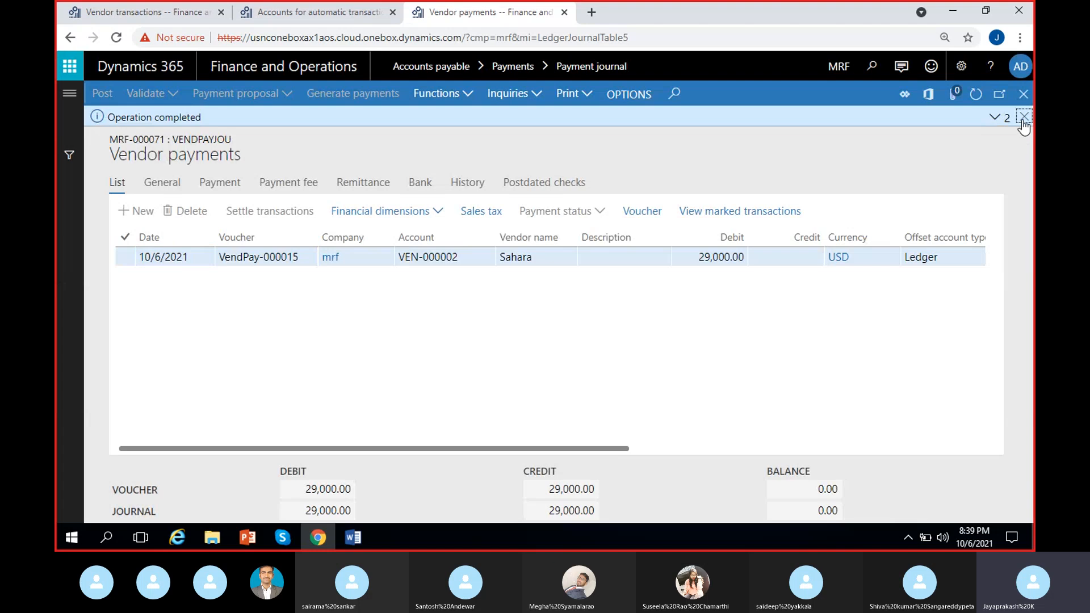
click(1024, 117)
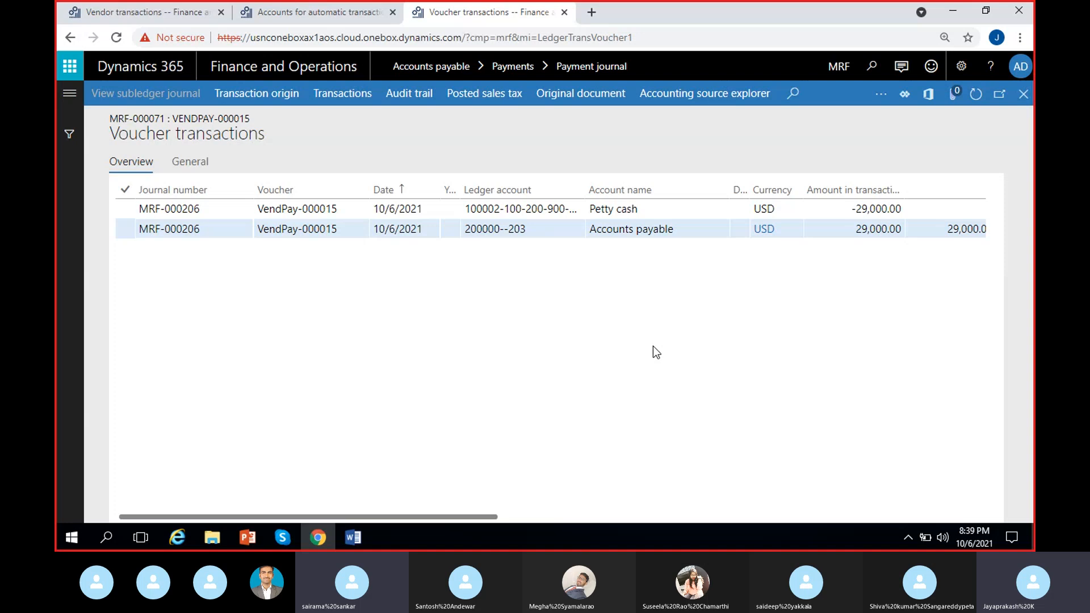
Show the vouchers related to VendPay-000015 and examine the ledger account and amounts of the vendor cash discount entry.
click(876, 96)
click(893, 137)
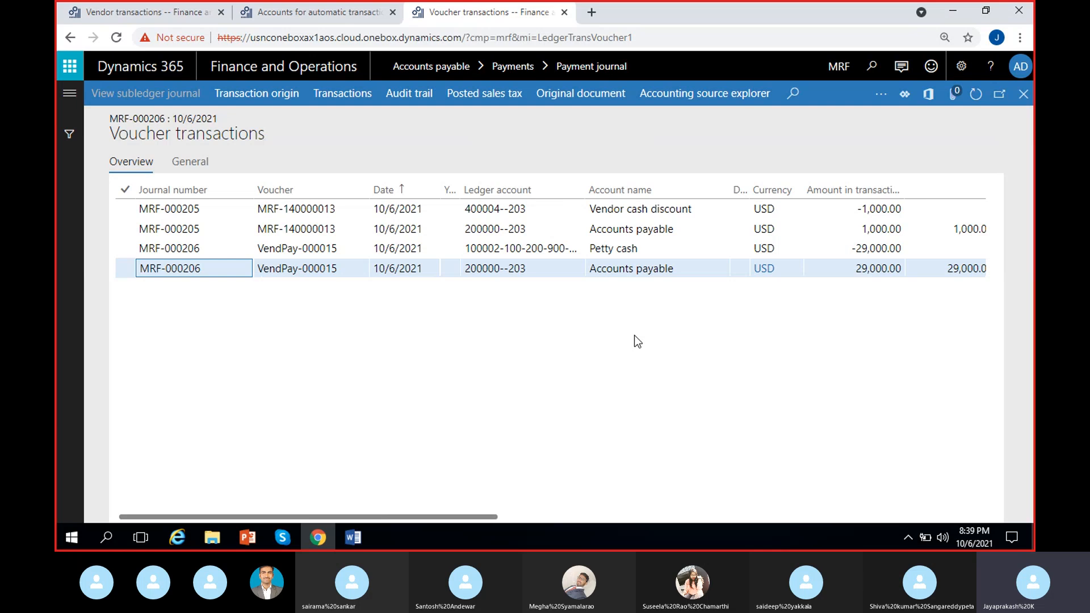
click(528, 212)
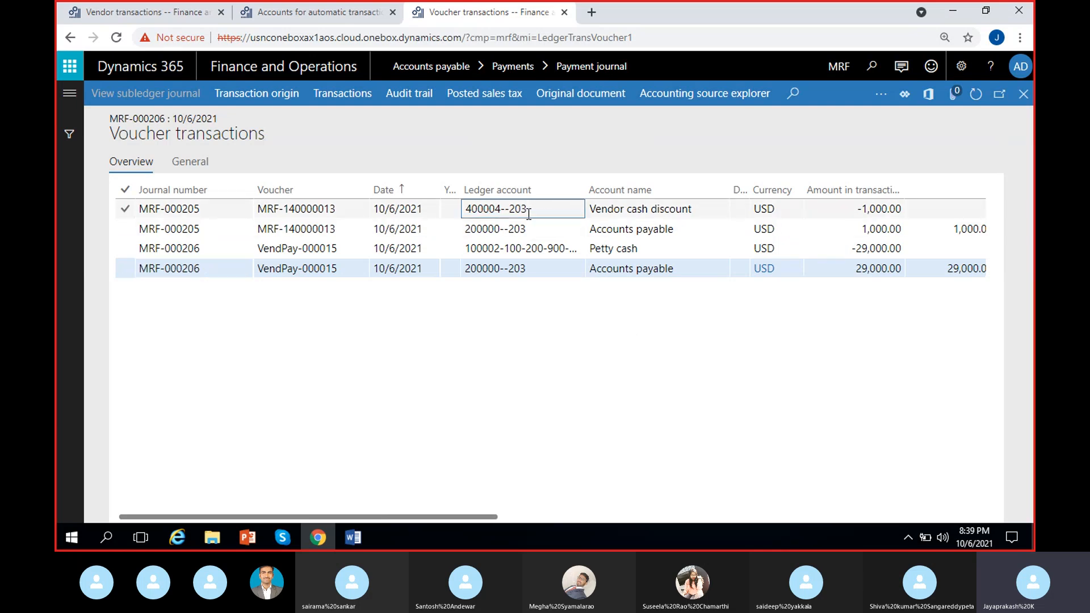
scroll(575, 327, right, 4)
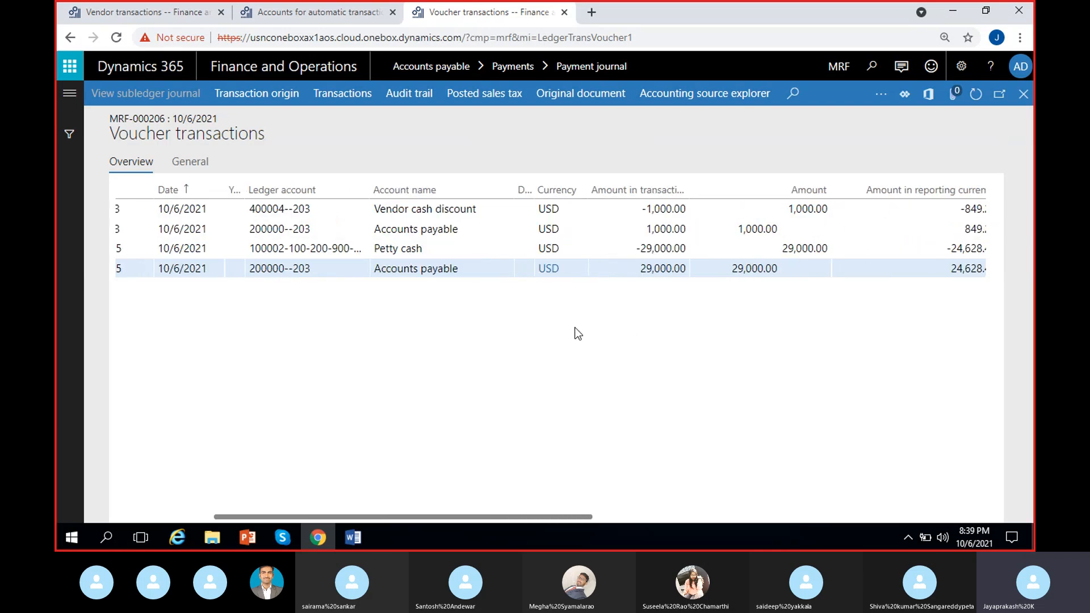
Compare the Vendor cash discount line in the automatic transaction accounts with the ledger accounts and amounts on the posted payment vouchers.
click(95, 10)
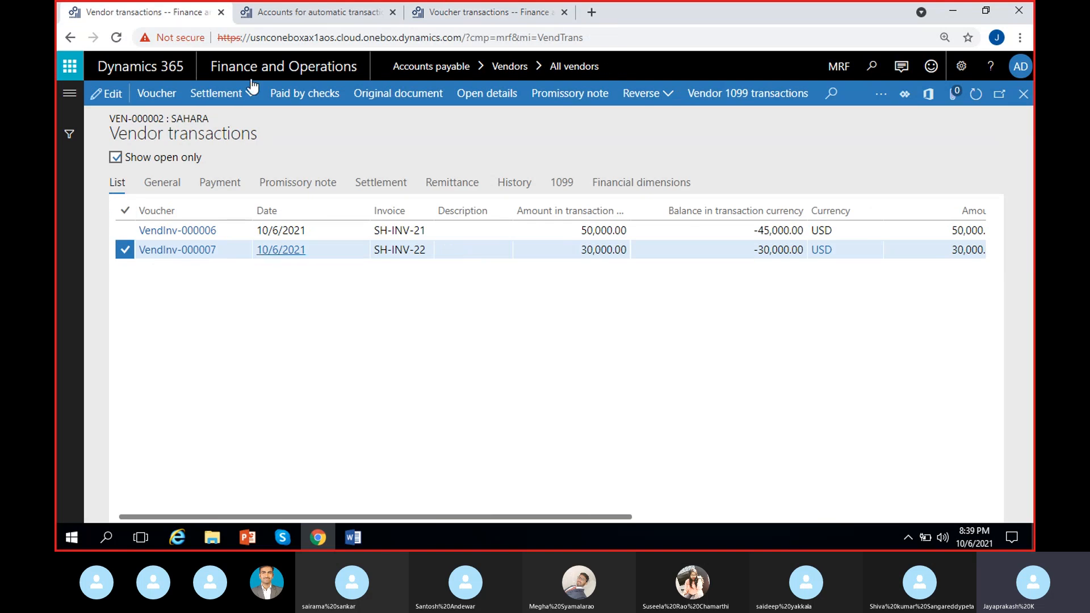
click(283, 9)
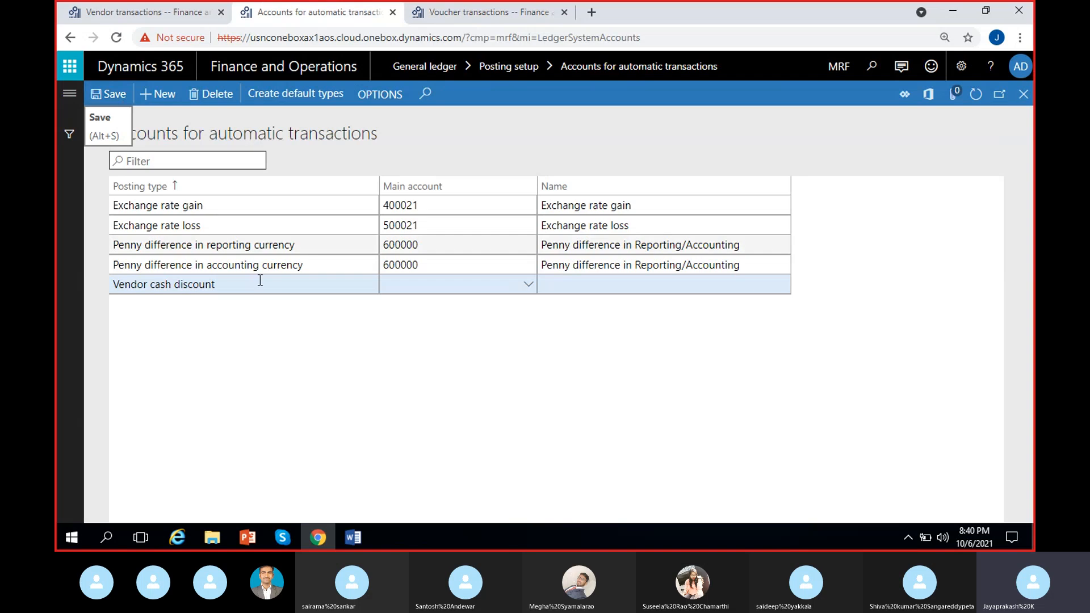
click(466, 8)
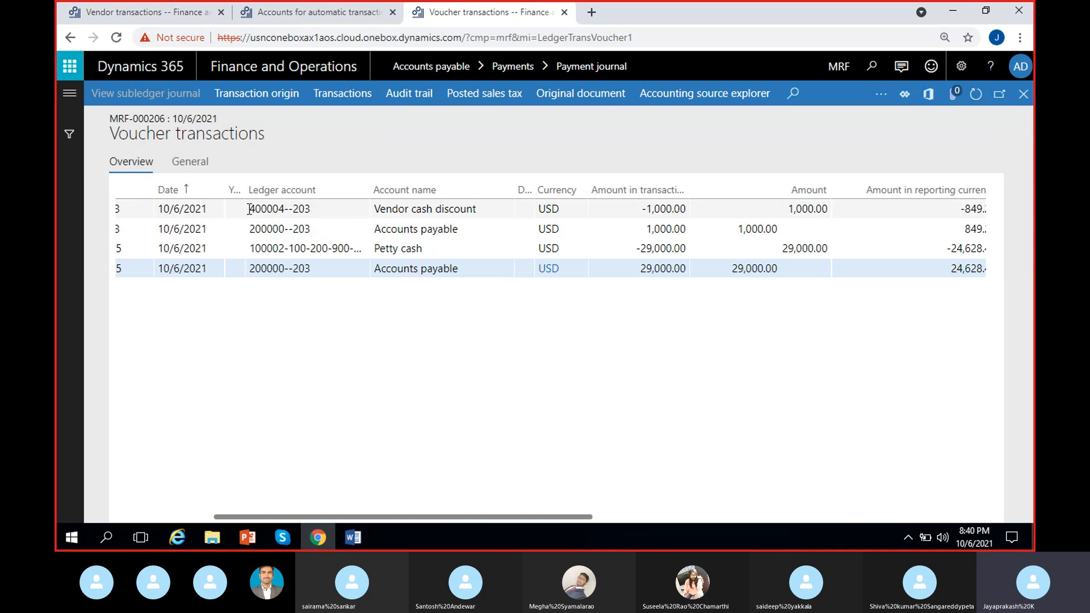
scroll(136, 358, left, 3)
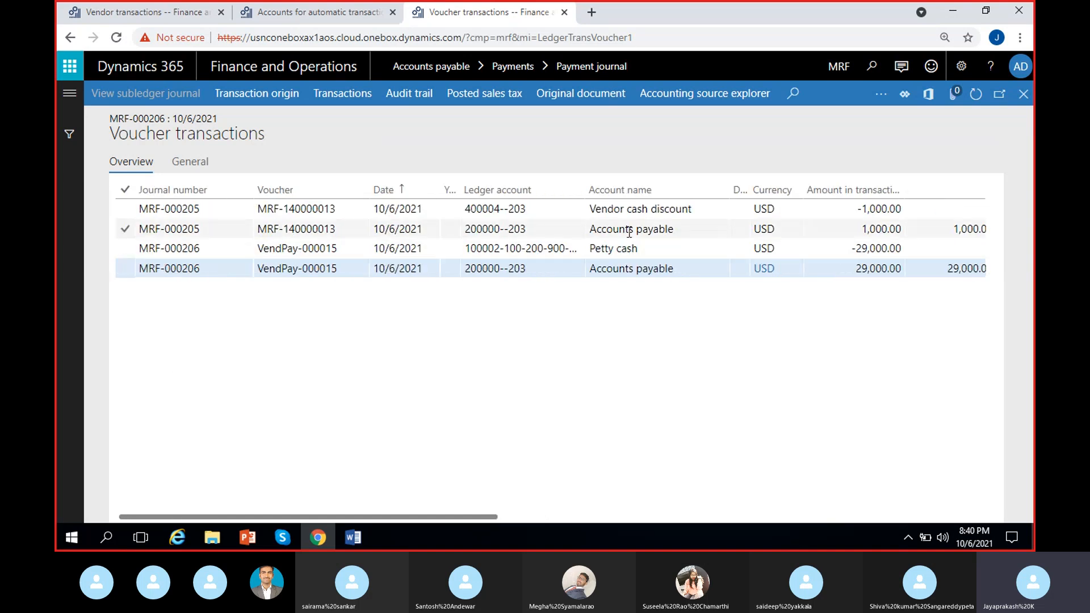
scroll(634, 240, right, 3)
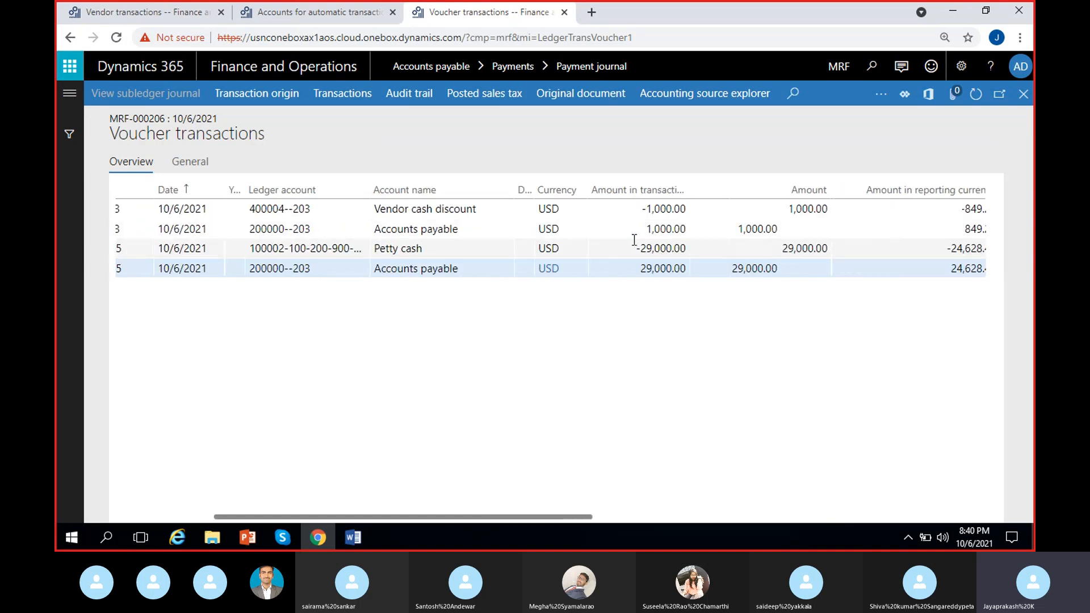
Delete the Vendor cash discount record from Accounts for automatic transactions.
click(307, 16)
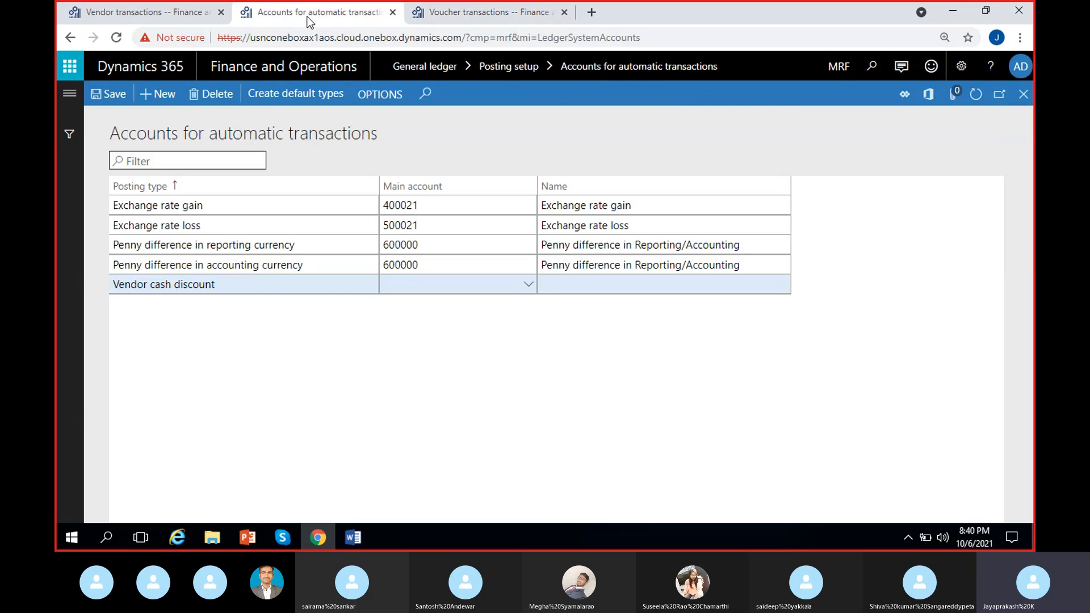
click(110, 95)
click(114, 98)
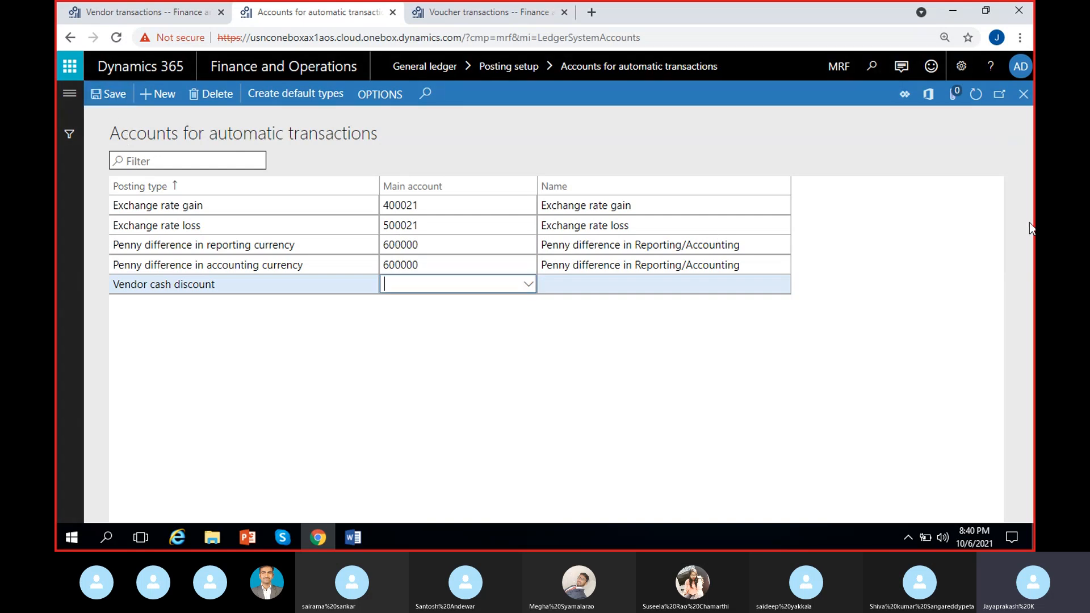
click(285, 288)
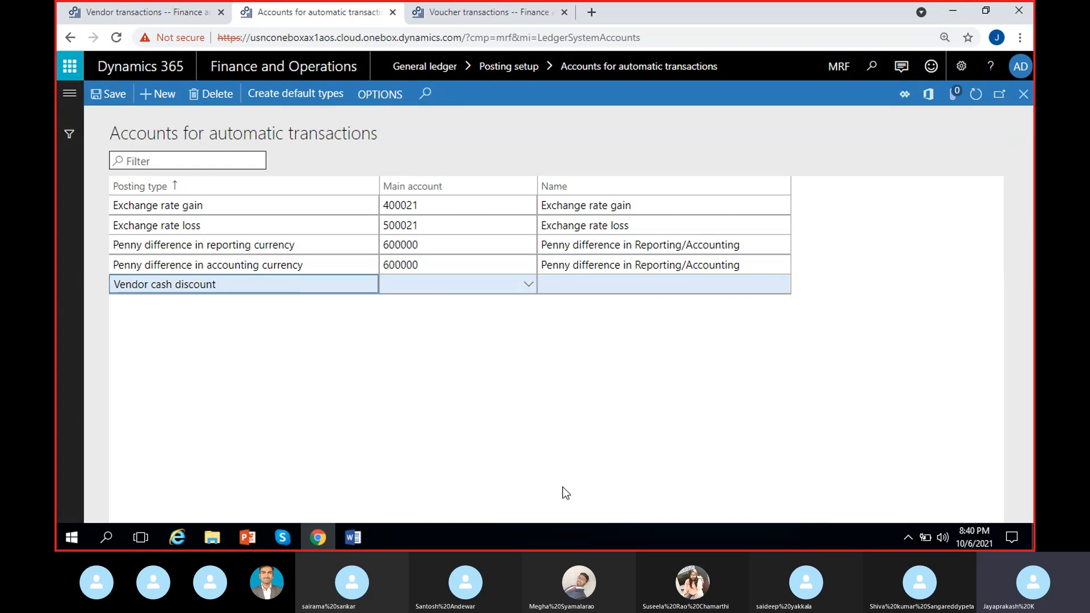
click(224, 100)
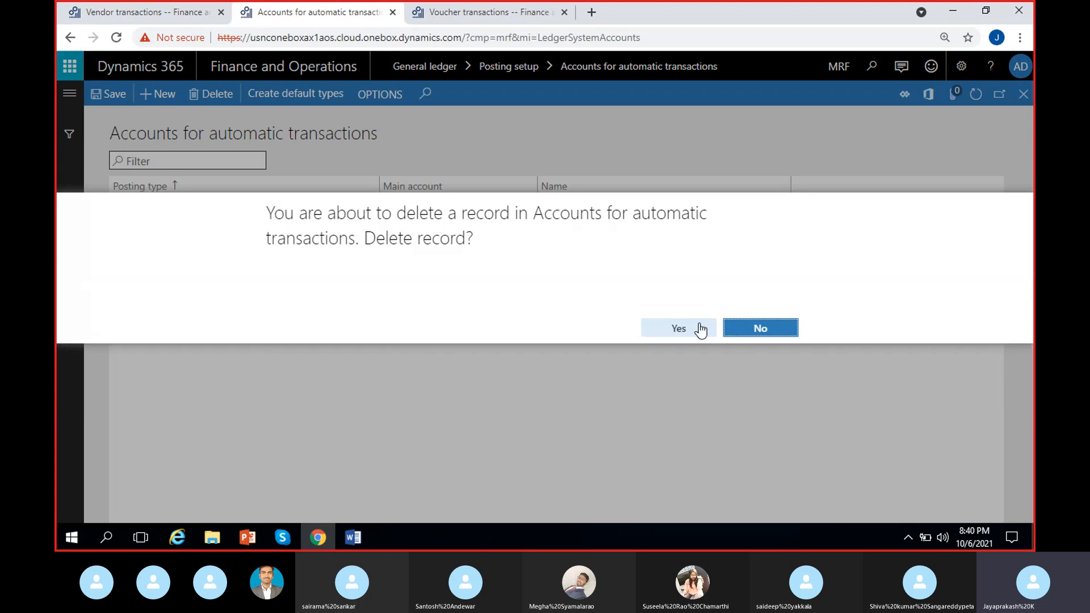
click(697, 328)
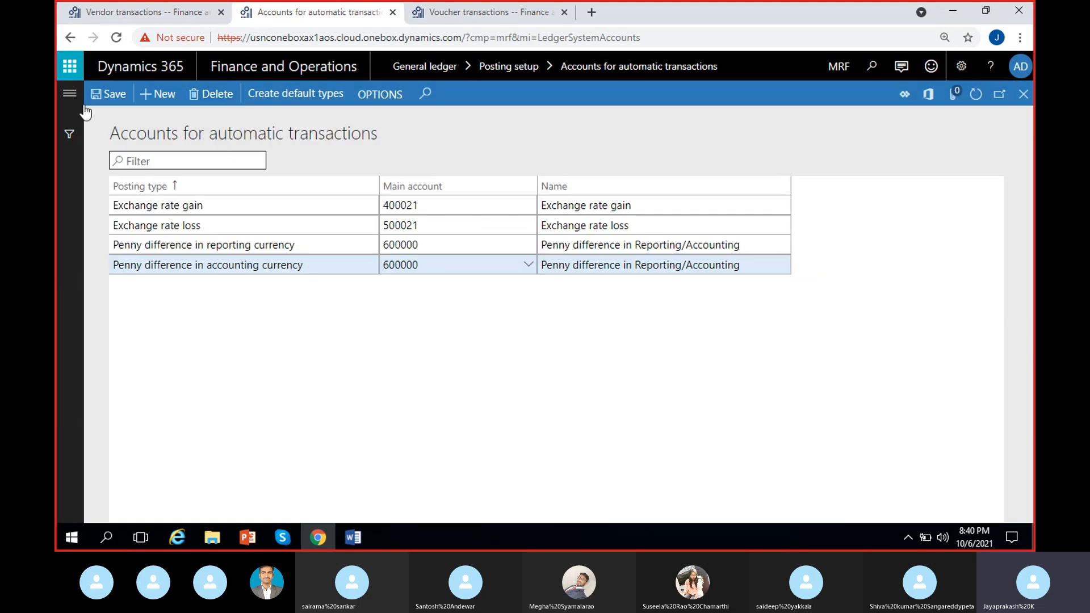
Leave the voucher and posted payment views and create a new payment journal with the name VendPayJou.
click(477, 12)
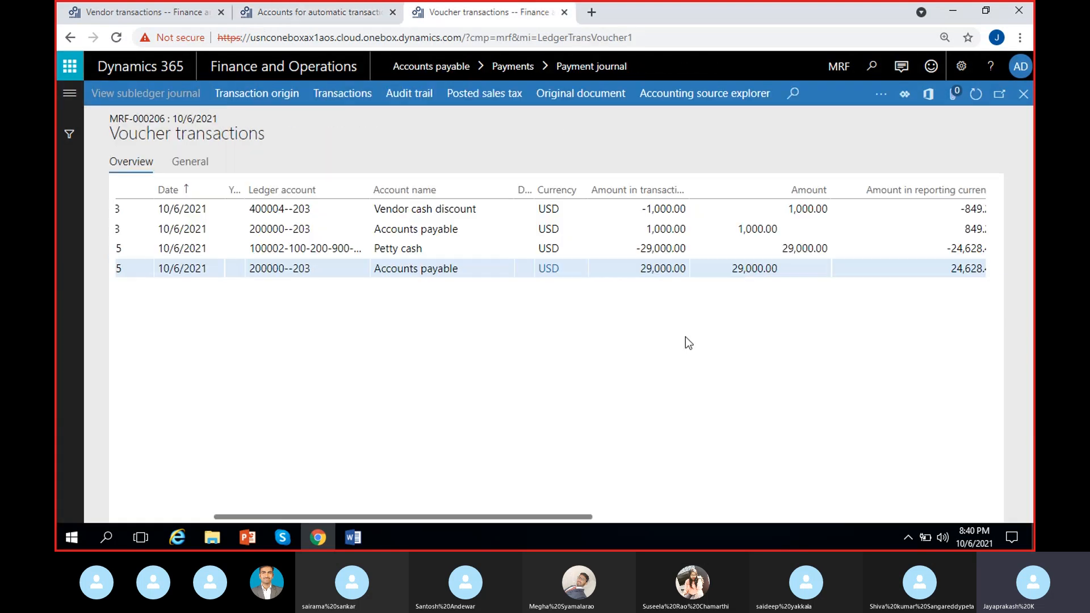
click(1029, 98)
click(1024, 94)
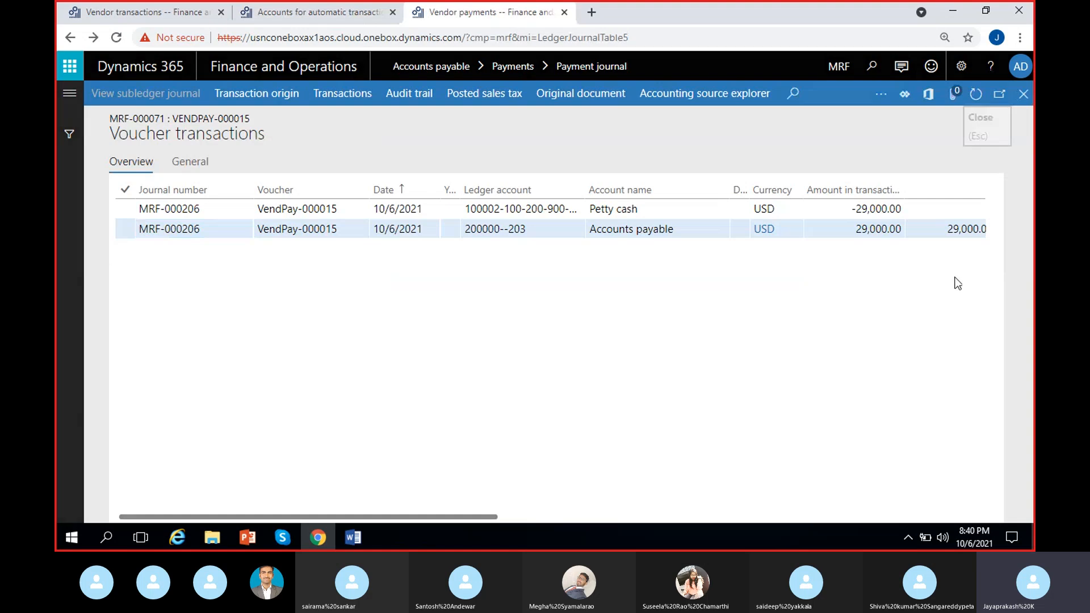
click(1024, 94)
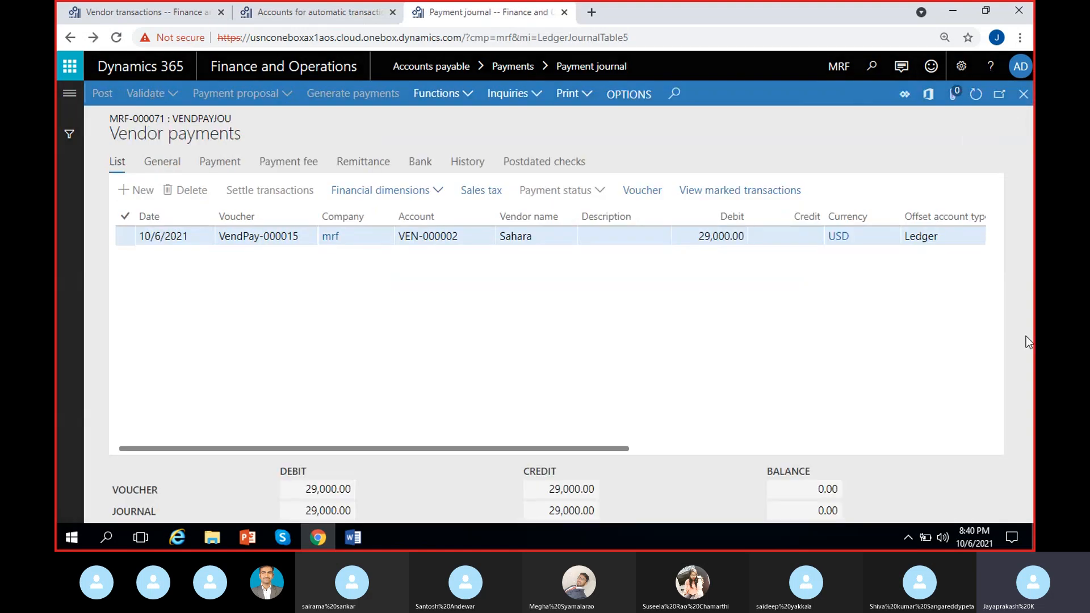
click(158, 95)
click(391, 247)
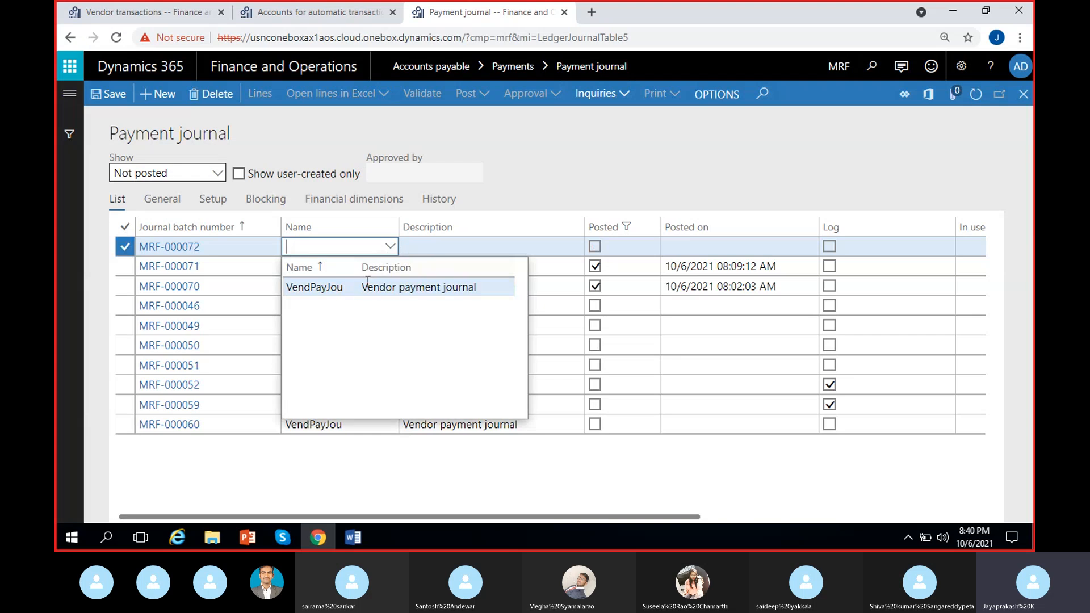
click(318, 285)
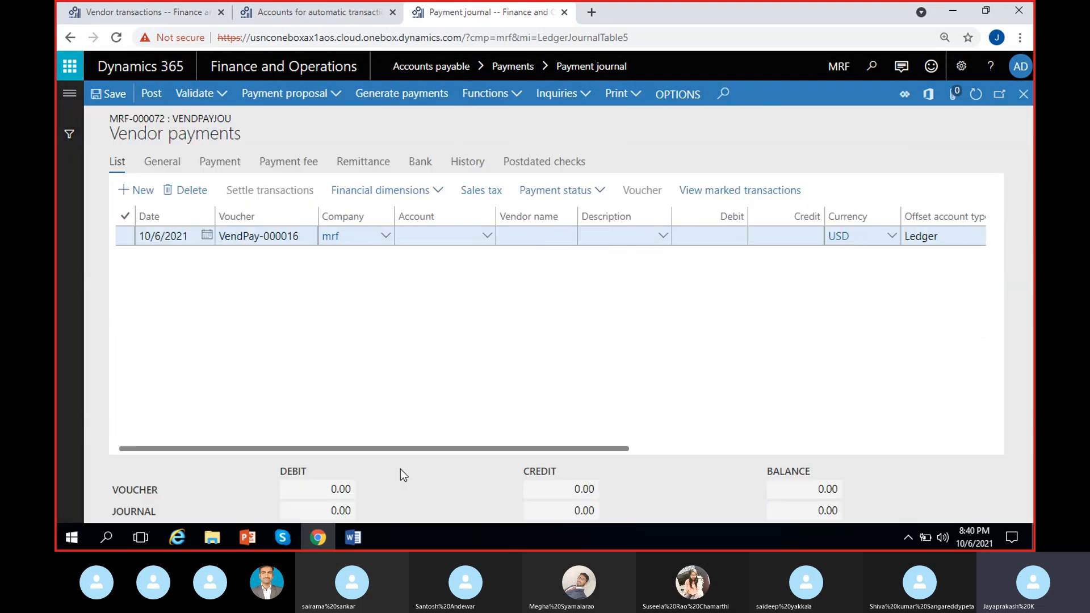
Set the new payment line's vendor to Sahara and mark the SH-INV-21 installment due 12/1/2021 for settlement.
click(484, 238)
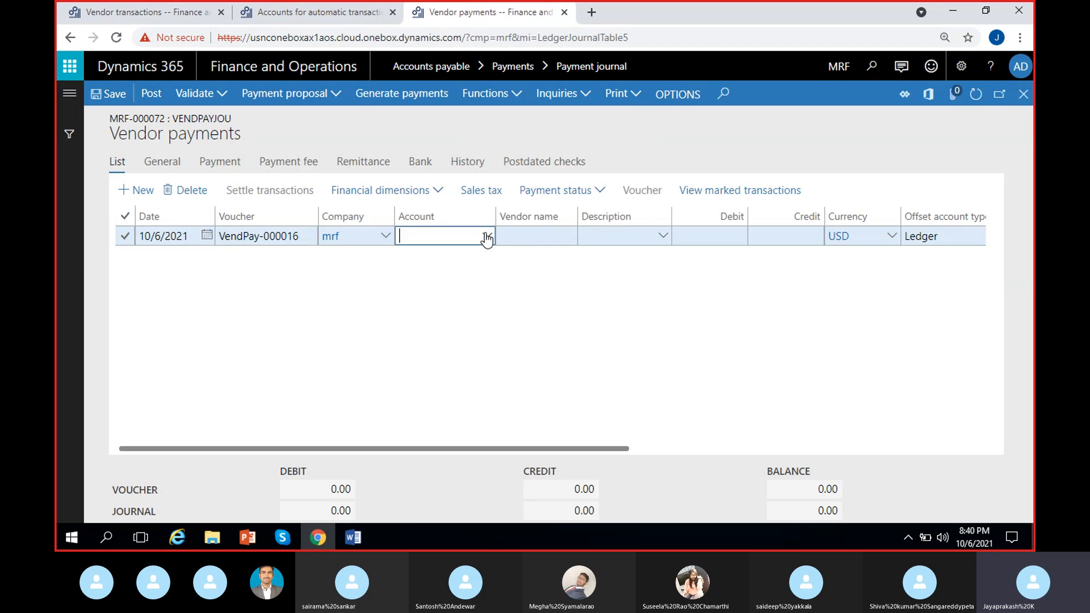
click(486, 236)
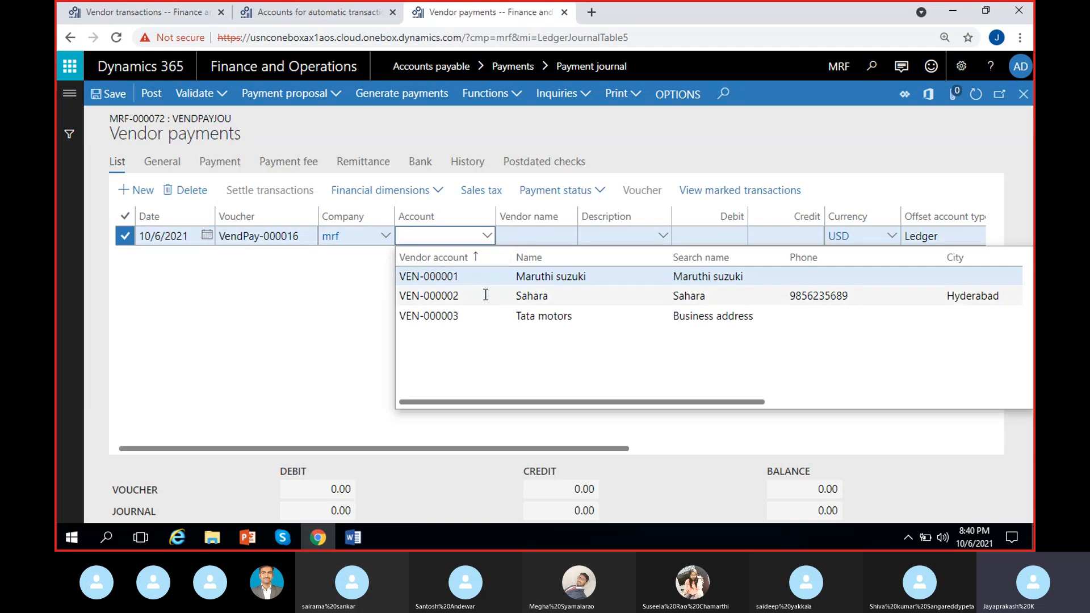
click(483, 295)
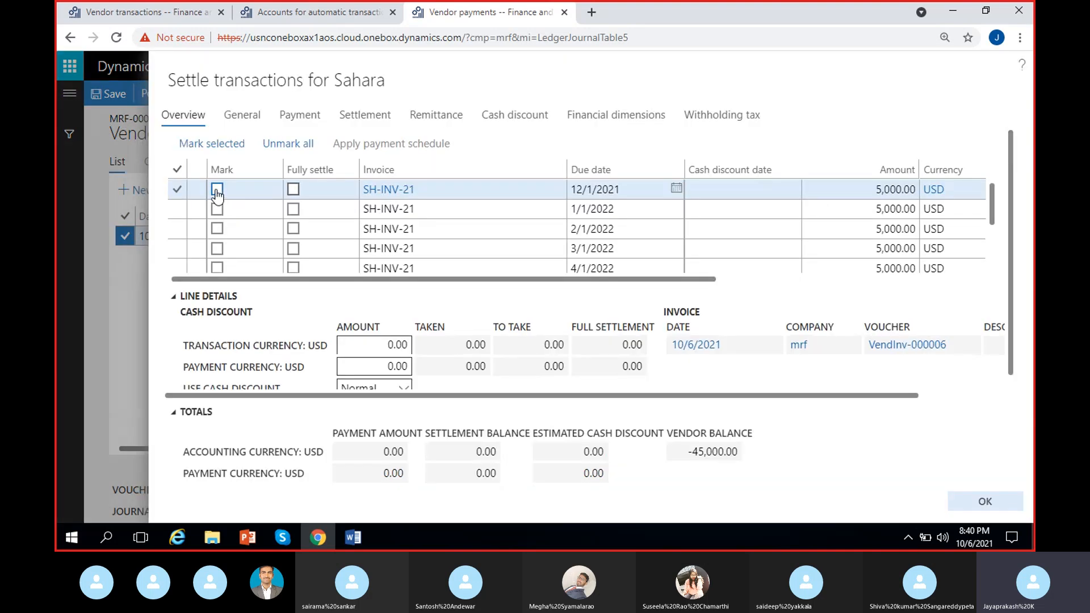
click(217, 190)
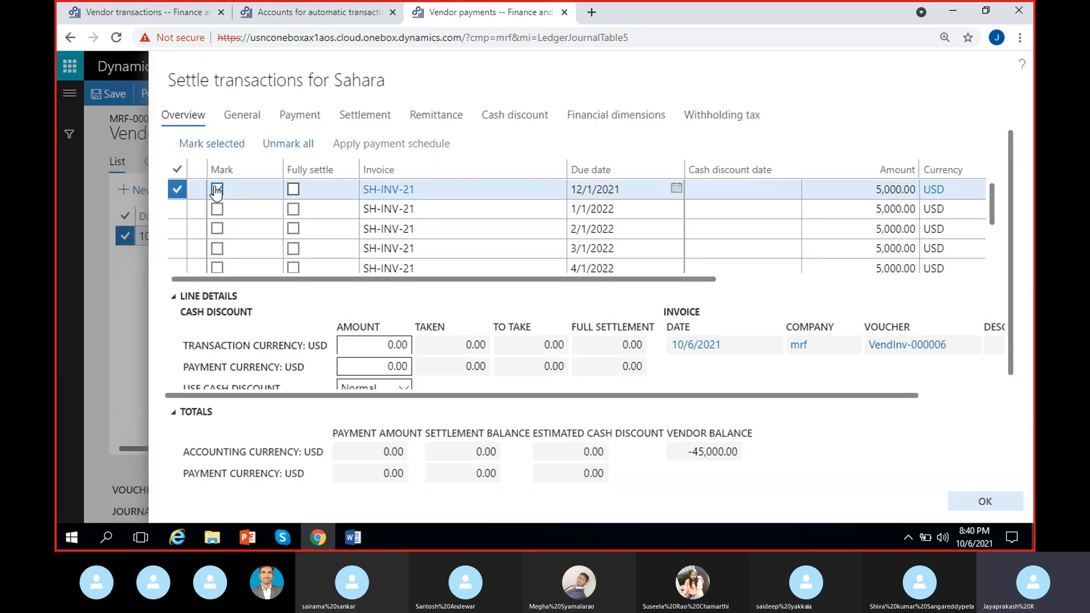
Give the marked SH-INV-21 installment a cash discount date of 10/10/2021 and a discount amount of -50.00, and accept the settlement.
click(507, 121)
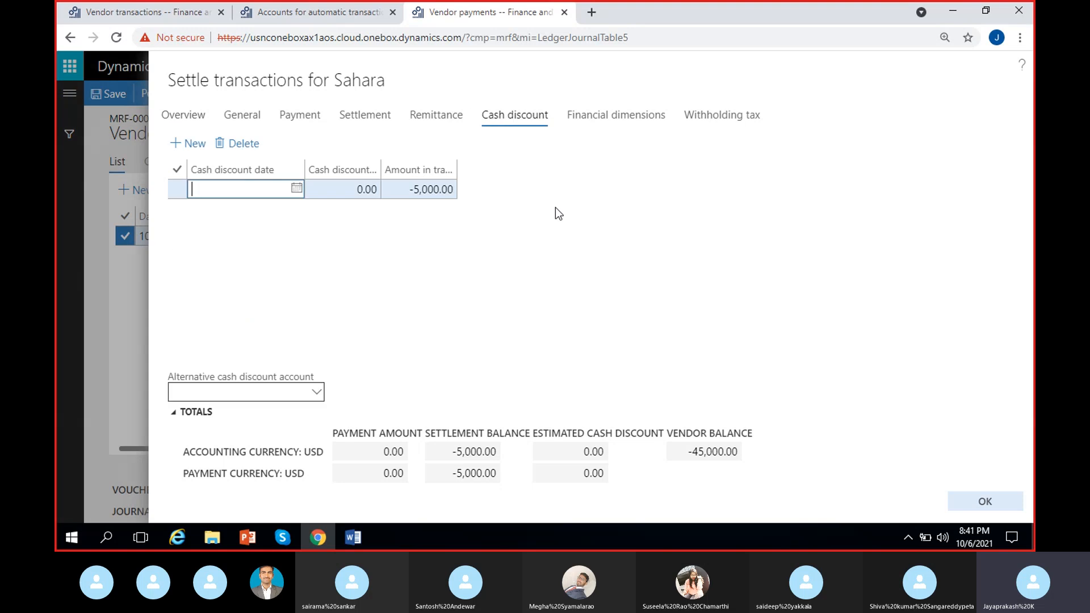
click(296, 190)
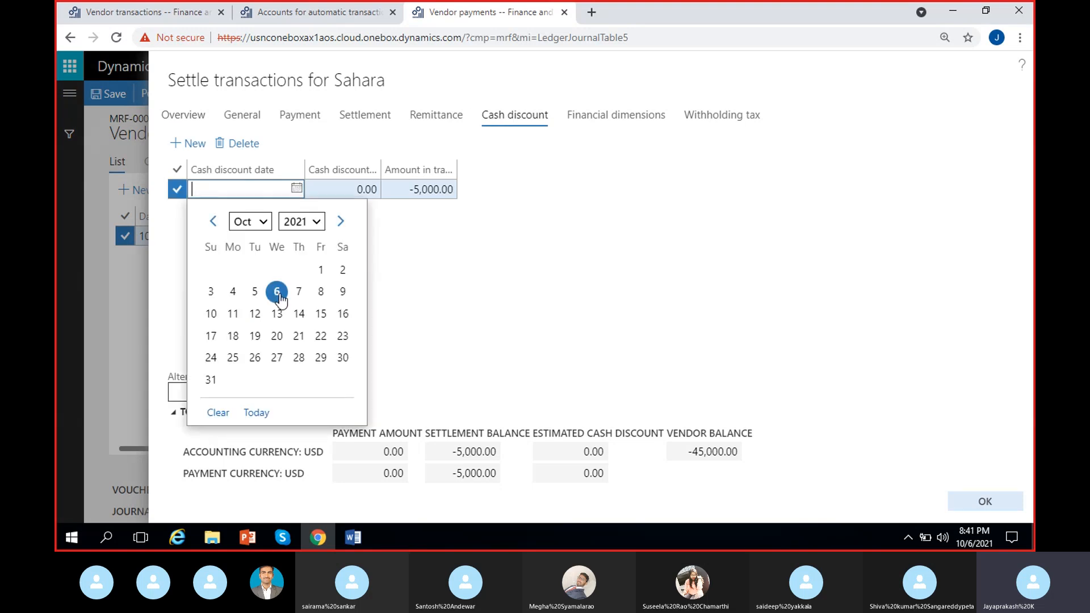
click(210, 313)
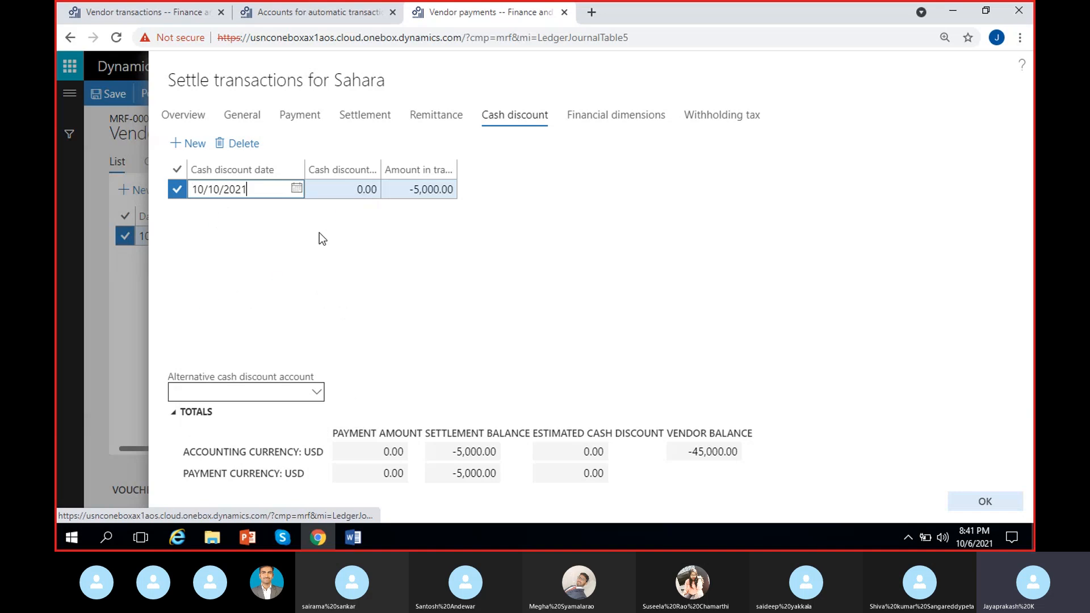
click(338, 189)
text(5)
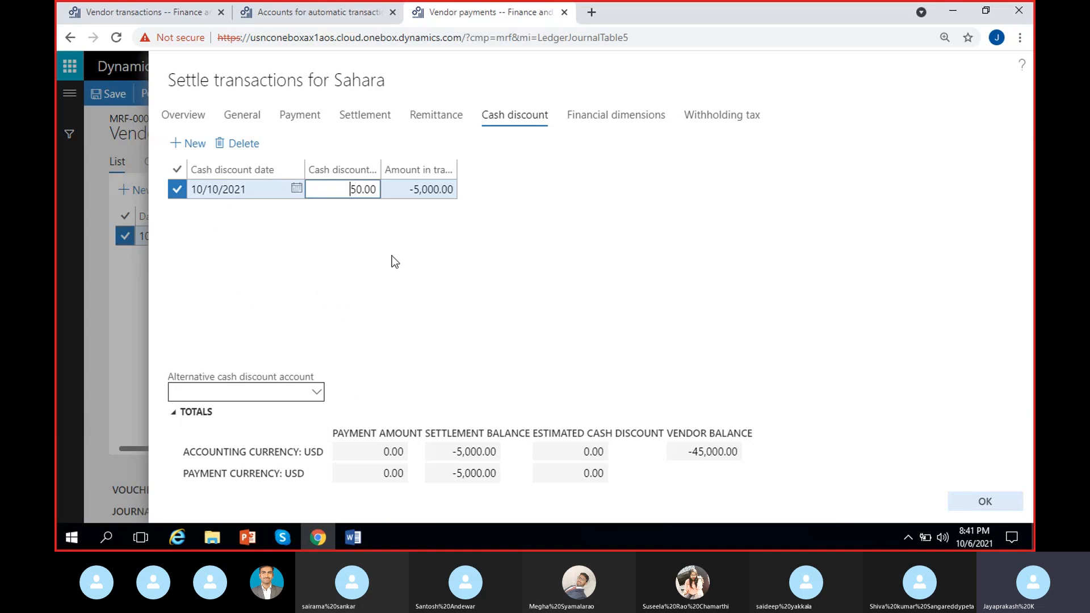
text(-)
click(393, 256)
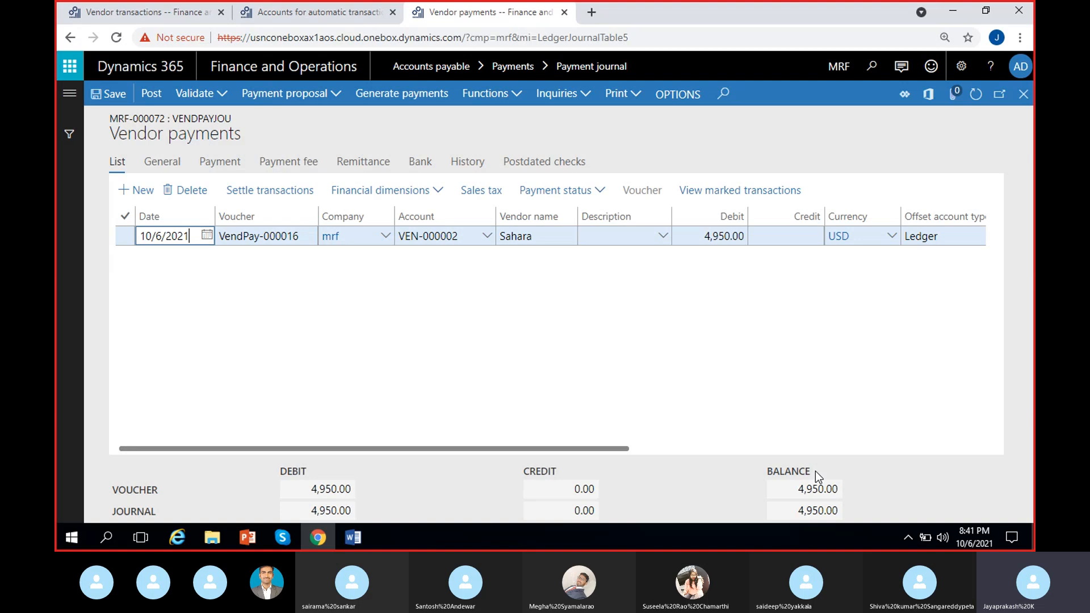
Set the main account of the payment line's offset account to 100002 Petty cash.
scroll(659, 356, right, 8)
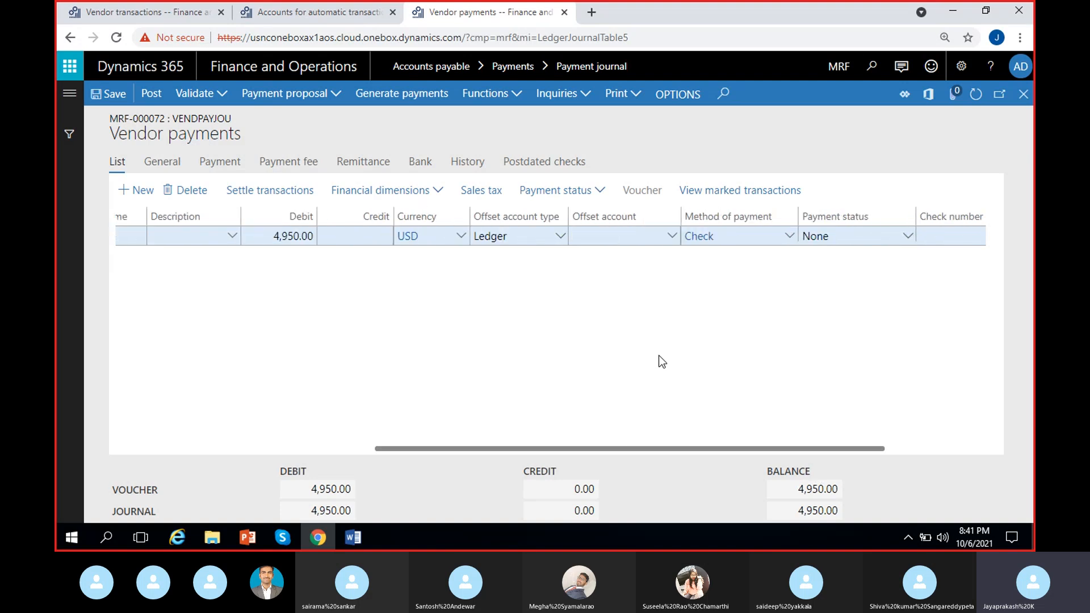
click(671, 241)
click(672, 238)
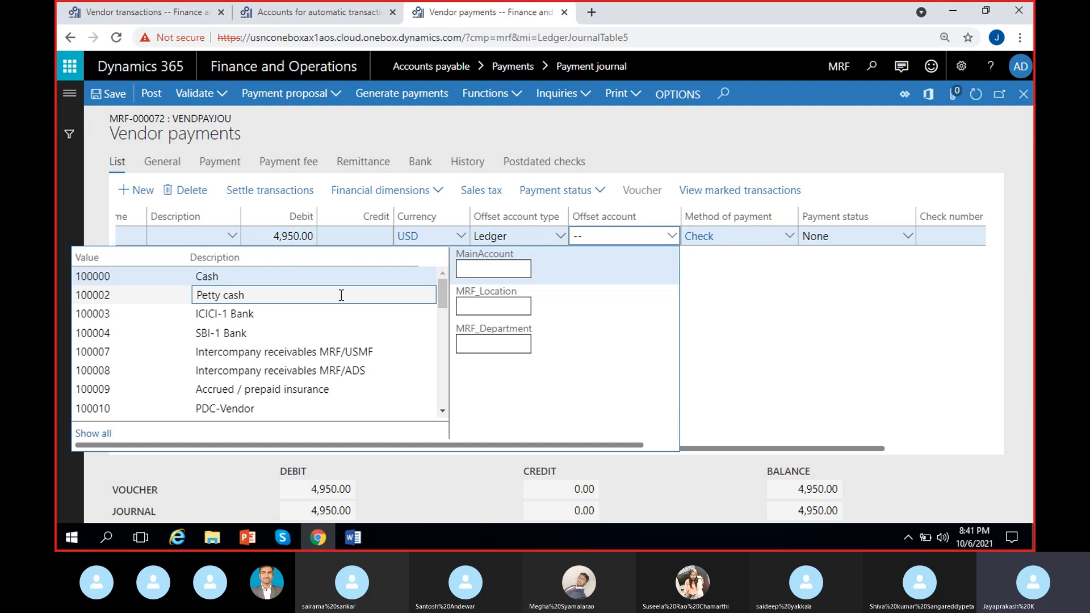
click(340, 295)
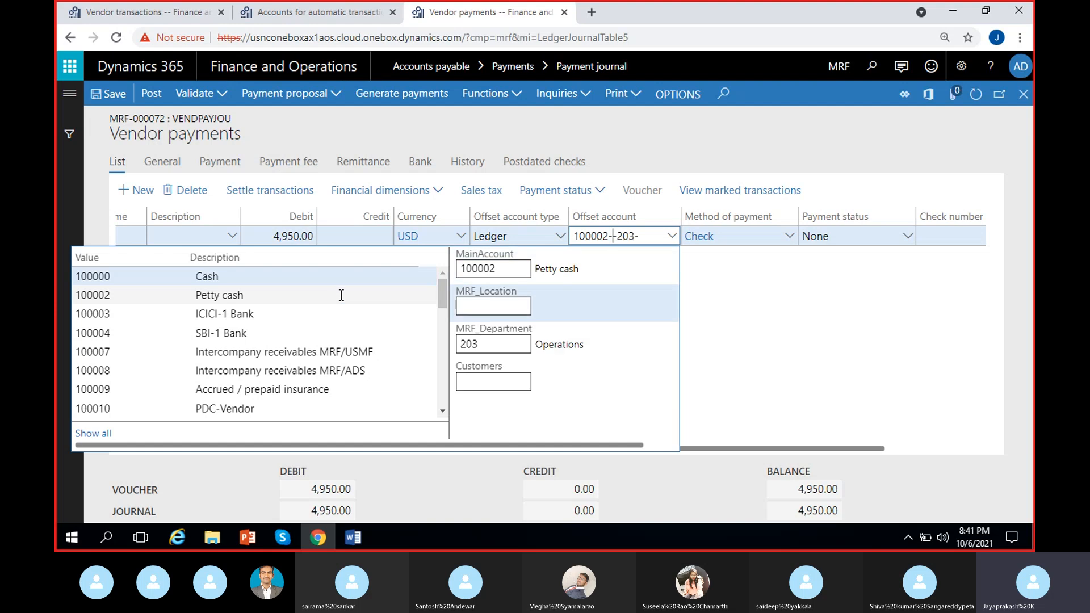
Clear the payment line's method of payment and dismiss the warning about the account combination.
click(721, 243)
key(BackSpace)
key(BackSpace)
key(BackSpace)
key(BackSpace)
key(BackSpace)
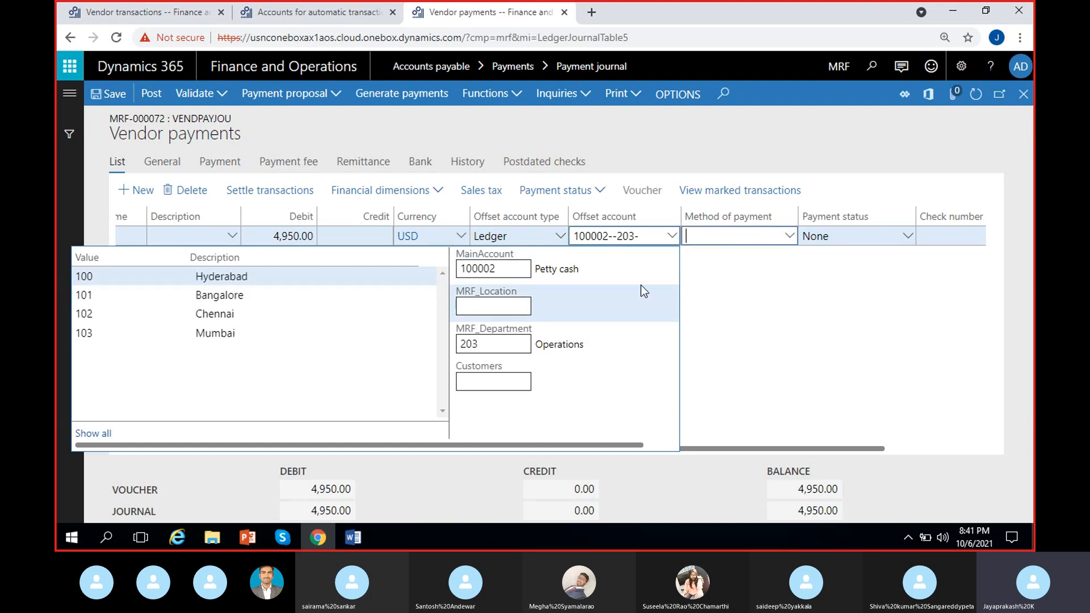
click(765, 288)
click(673, 238)
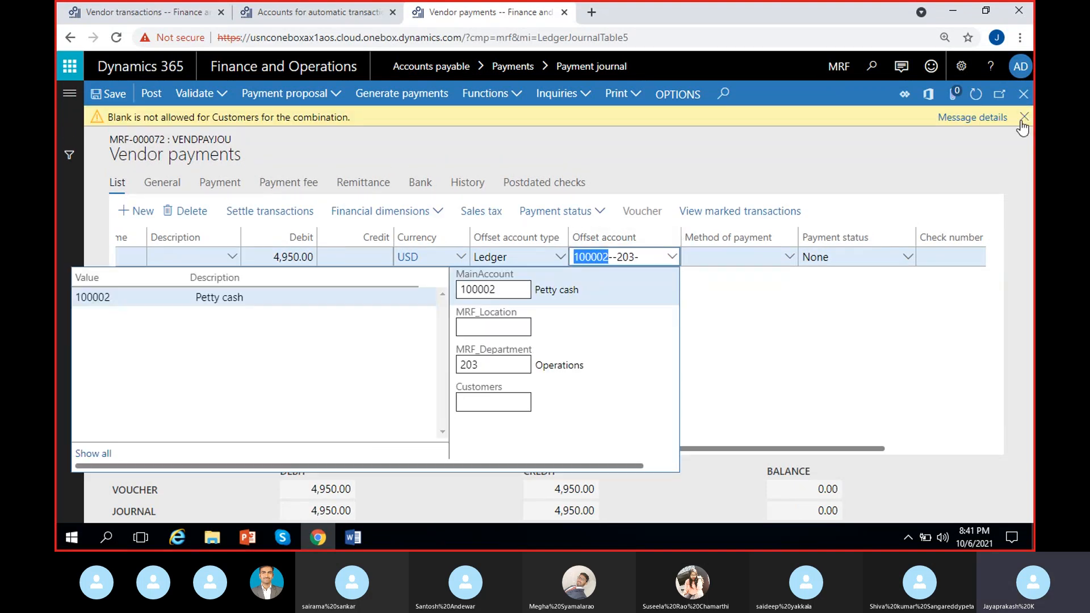
click(1024, 118)
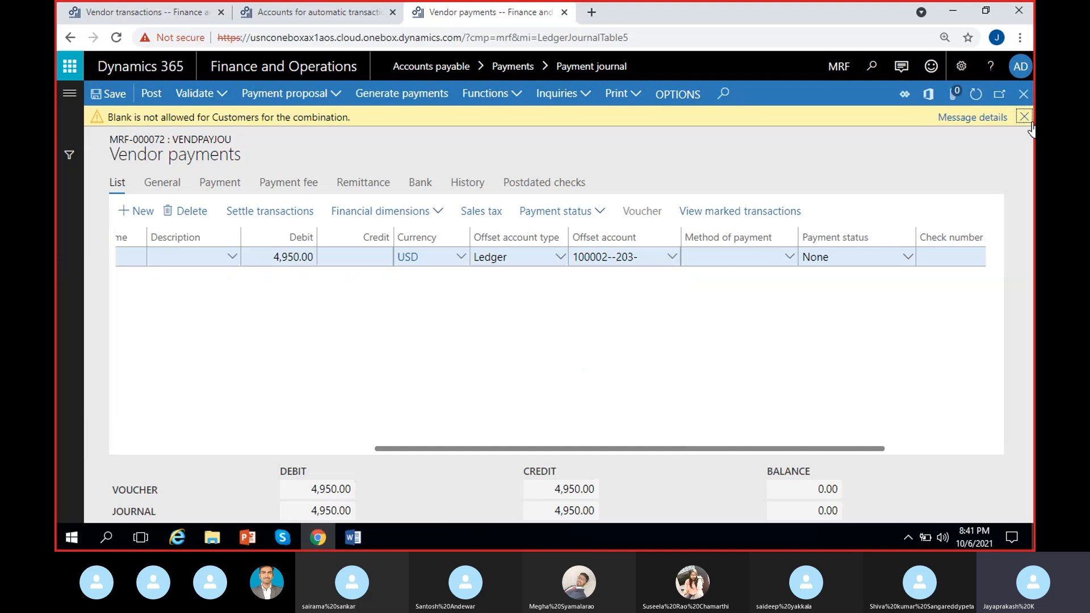
Complete the offset account's dimensions with location 100 Hyderabad, department 200 Finance, customer 900 Customer-1 and cost center CC/1, and widen the offset account column.
click(674, 240)
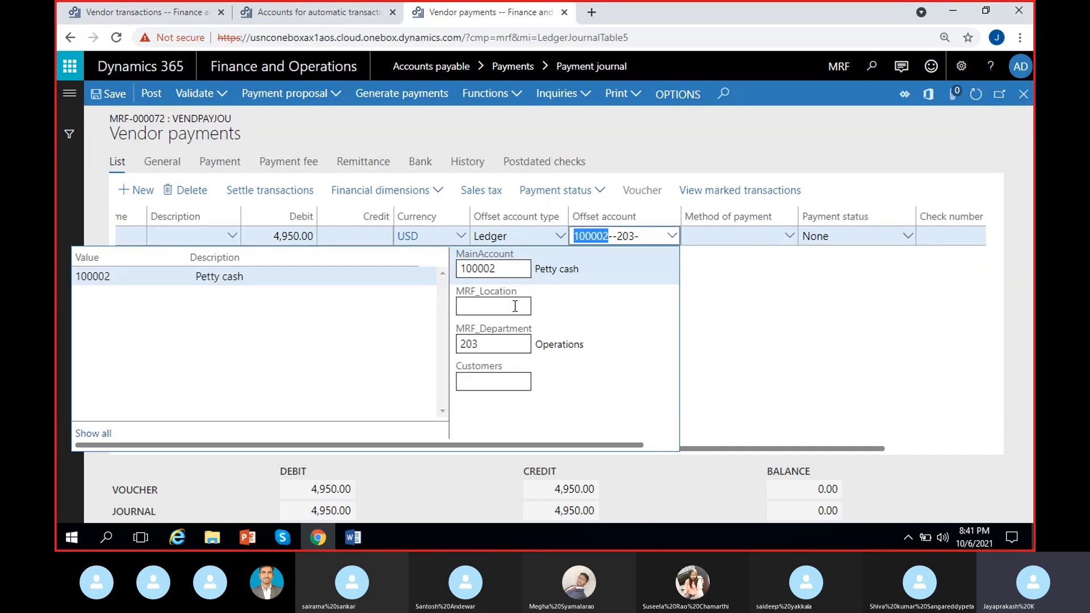
click(515, 307)
click(216, 275)
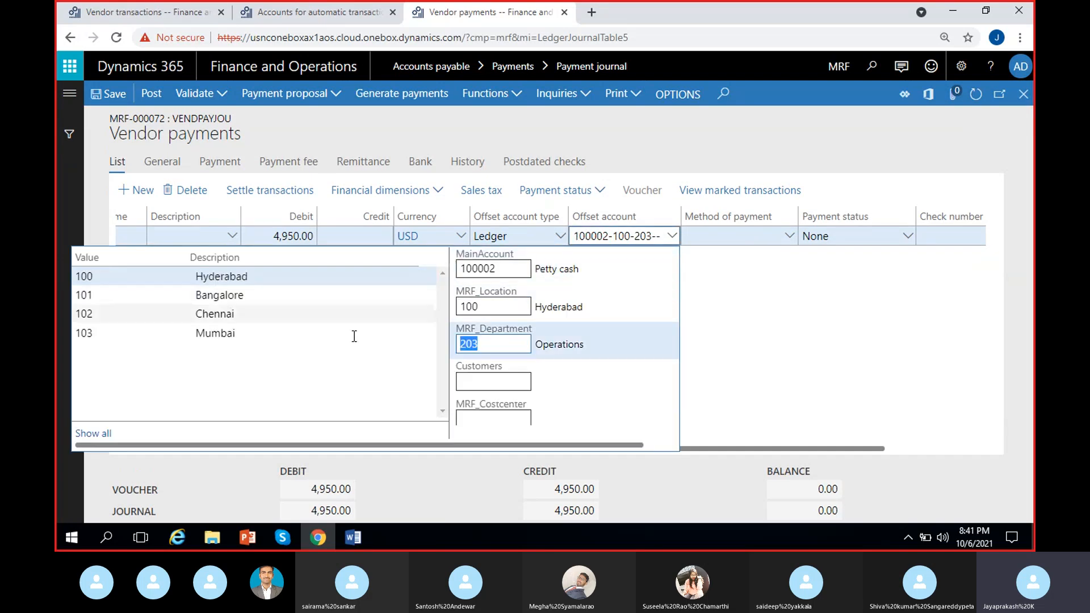
click(488, 344)
key(BackSpace)
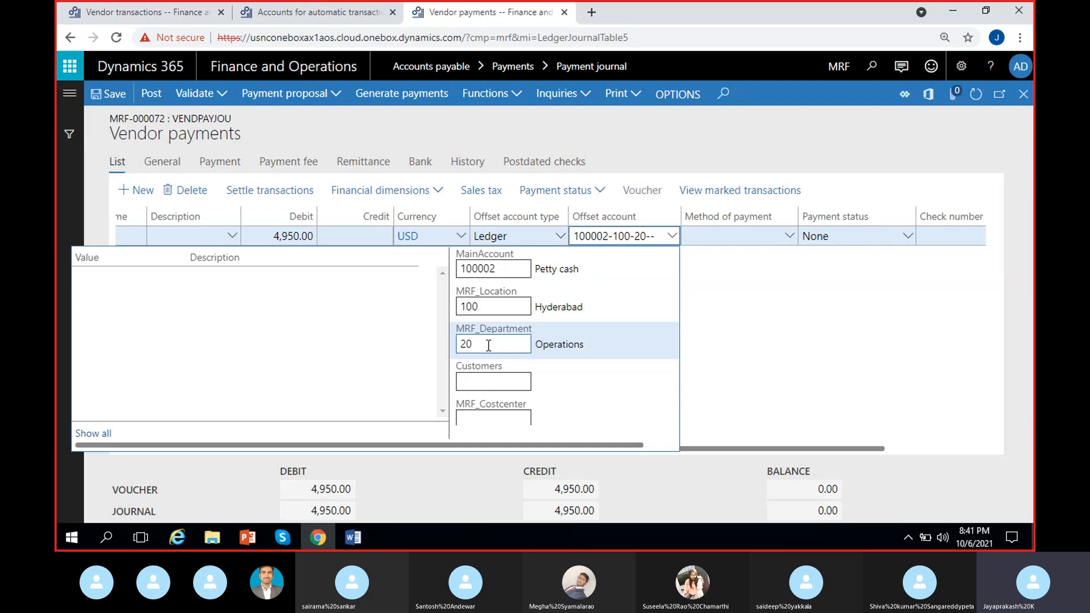
text(0)
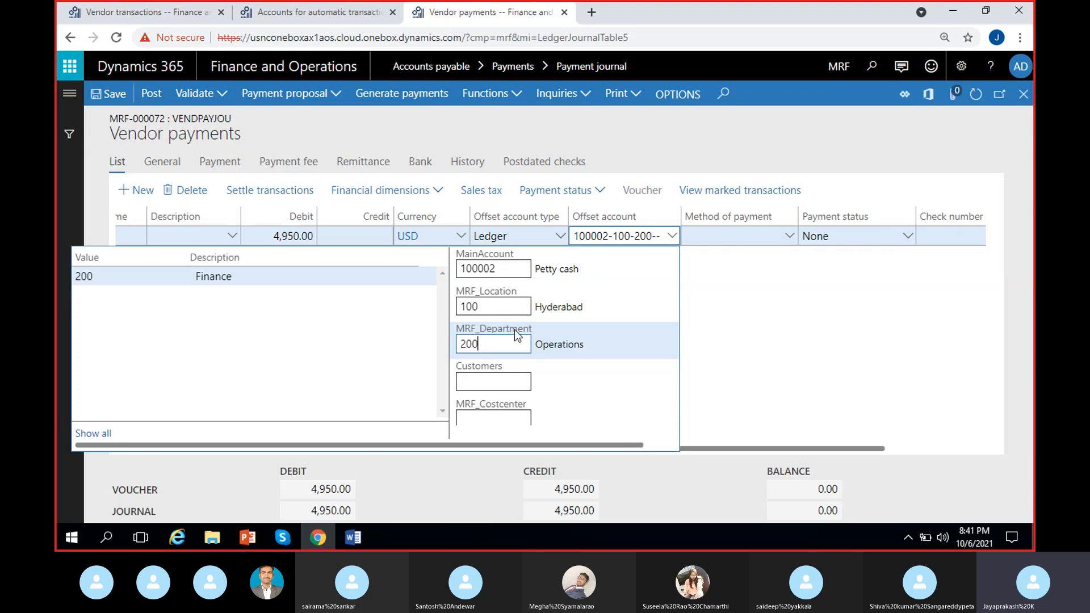
click(247, 275)
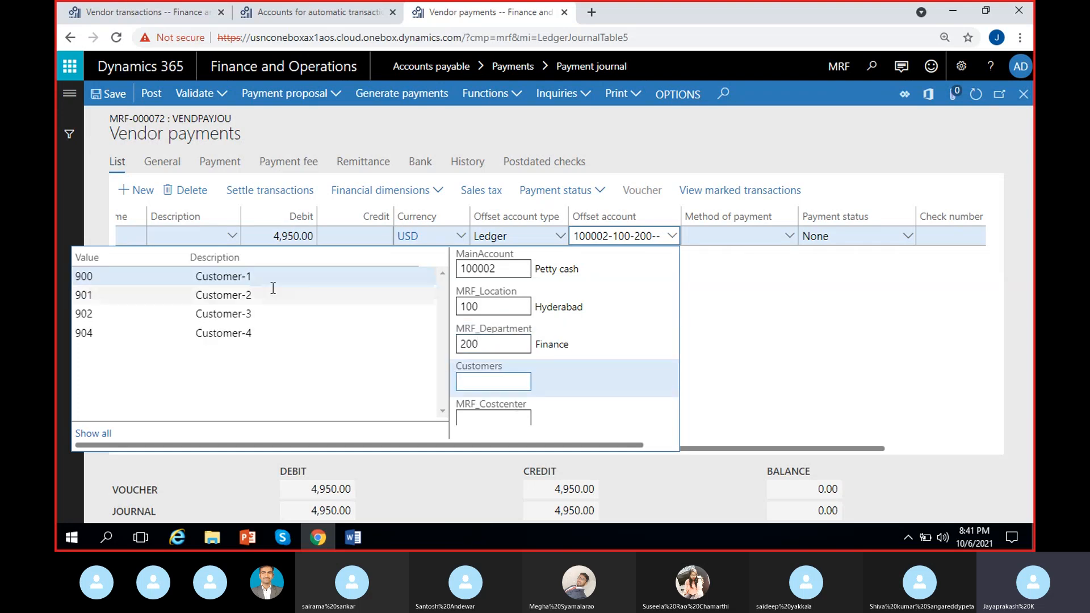
click(267, 278)
text(CC/1)
click(803, 315)
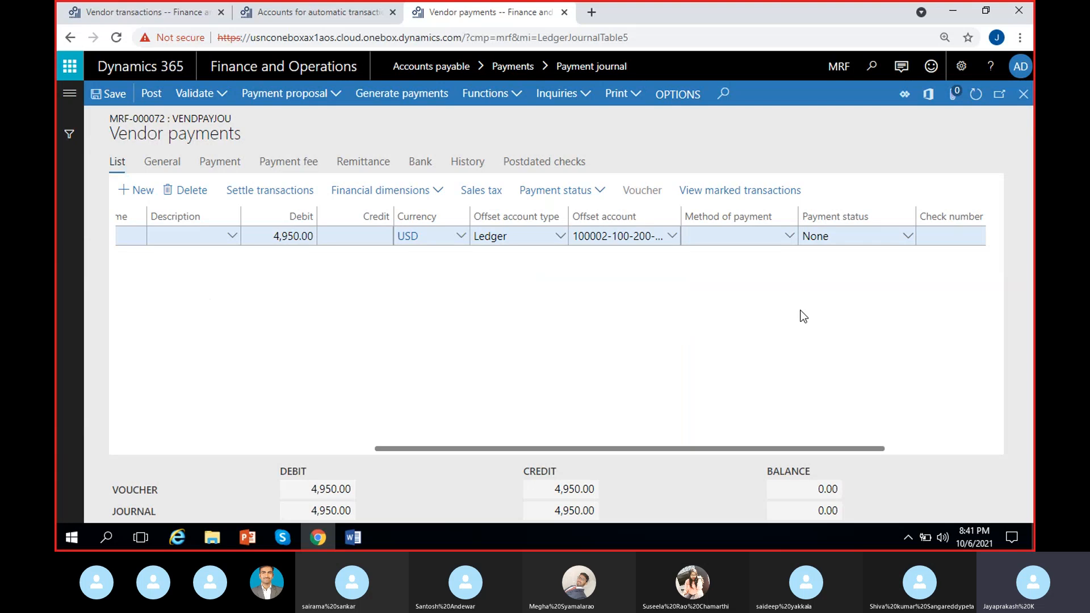
drag(685, 217, 714, 218)
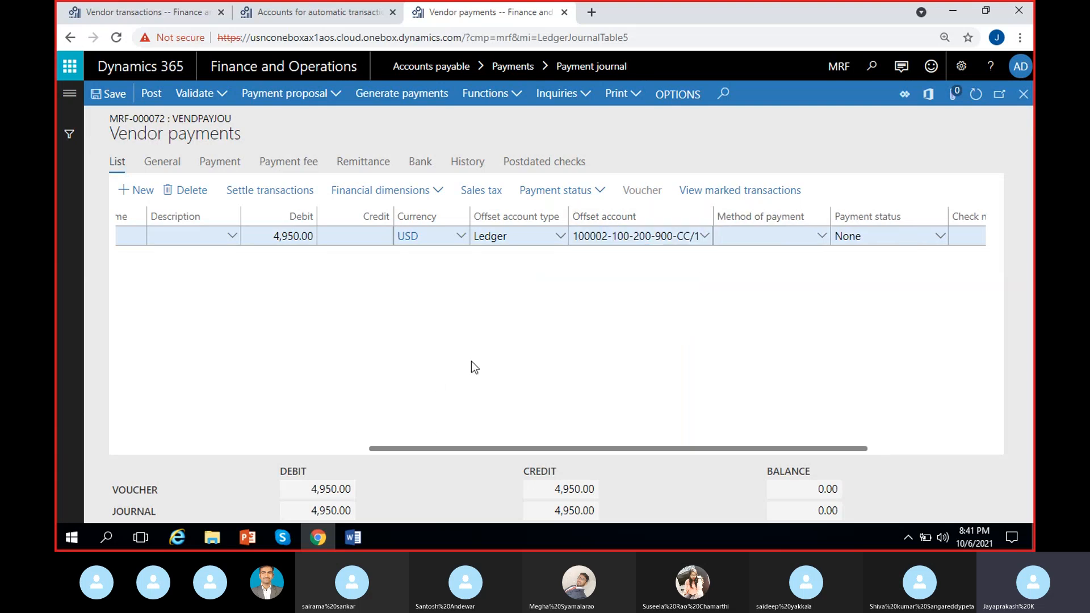
Validate the vendor payment journal, dismiss the messages and post the journal.
click(199, 93)
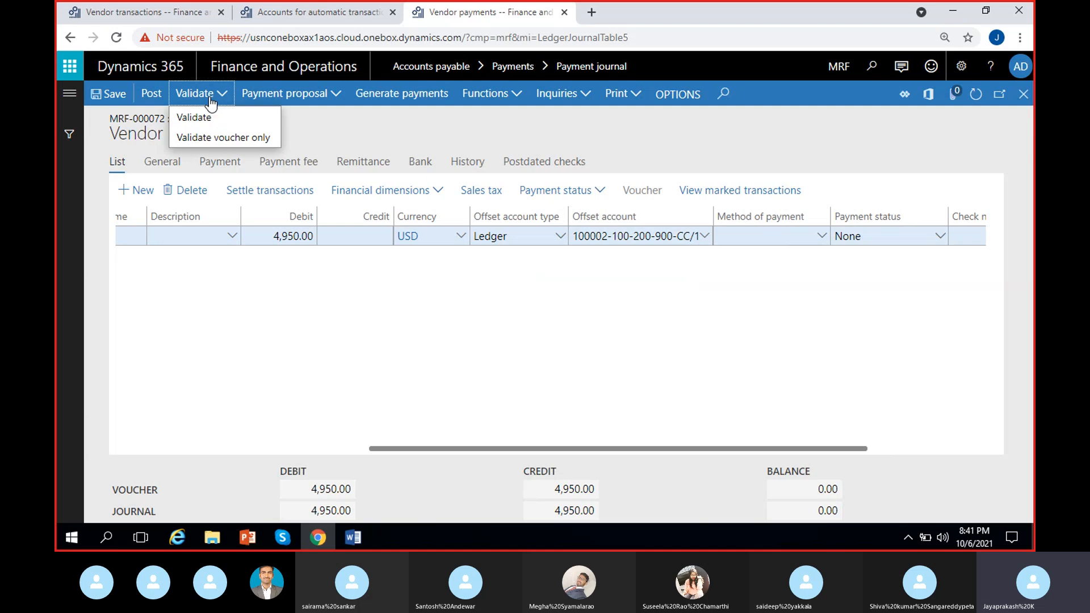
click(210, 119)
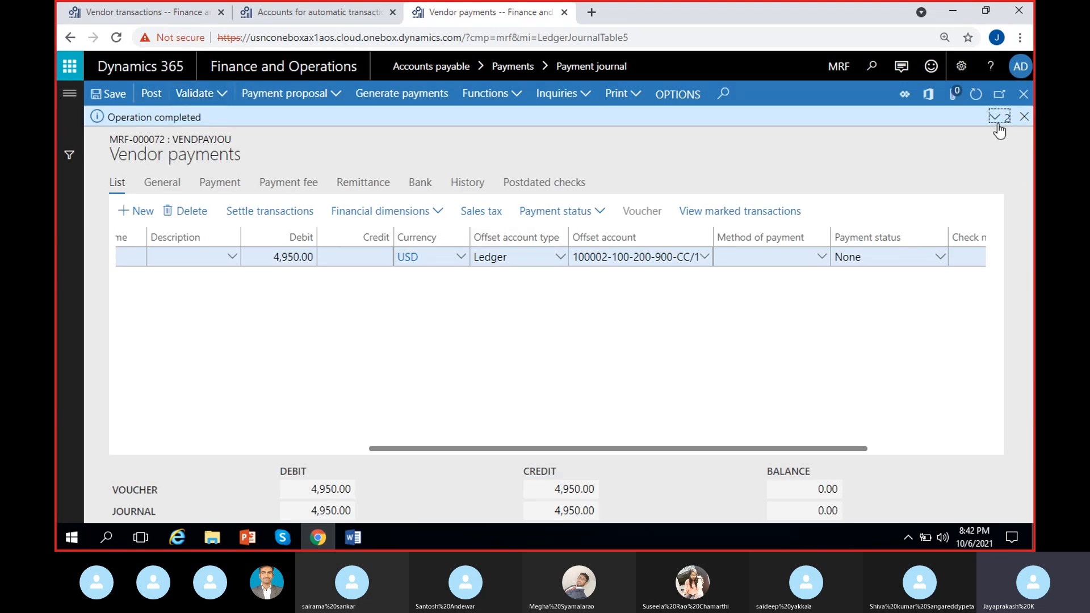
click(997, 123)
click(1024, 118)
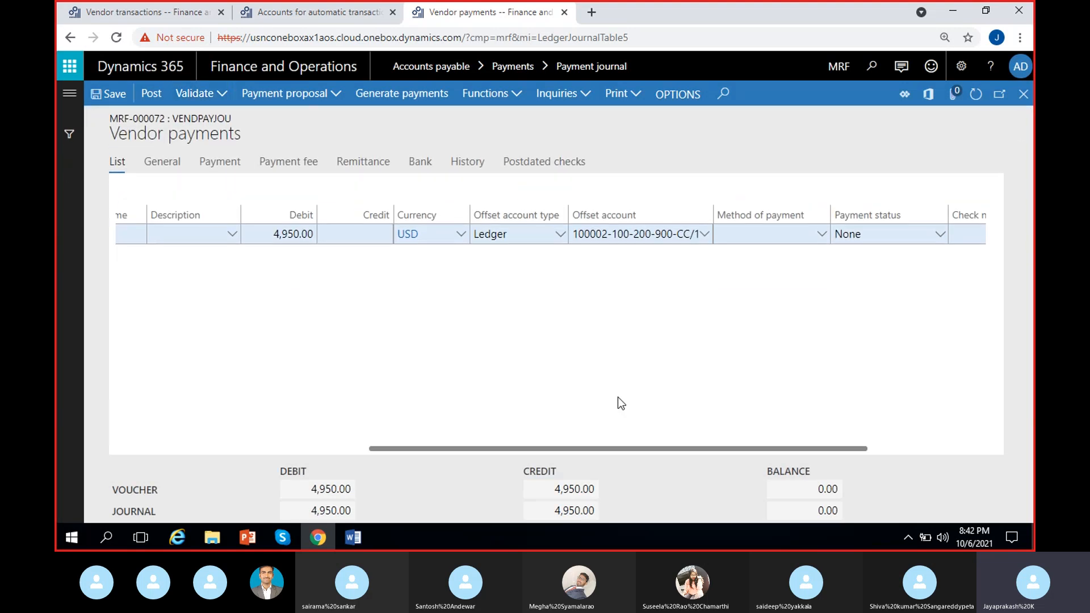
click(152, 95)
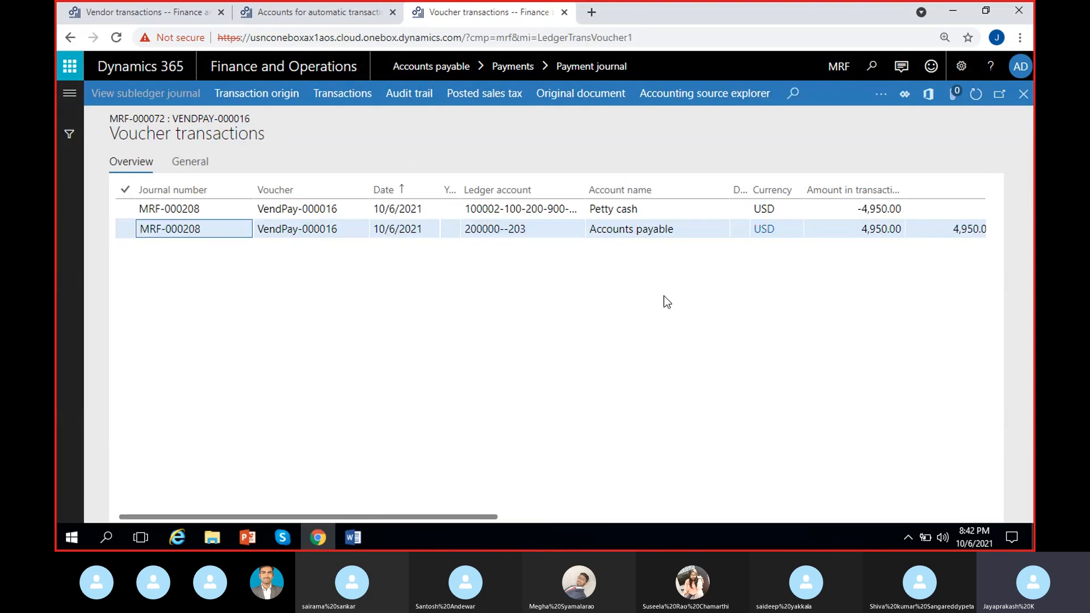
Show the related vouchers of the posted payment and examine the vendor cash discount entry's ledger account, amounts and posting type.
click(881, 93)
click(820, 310)
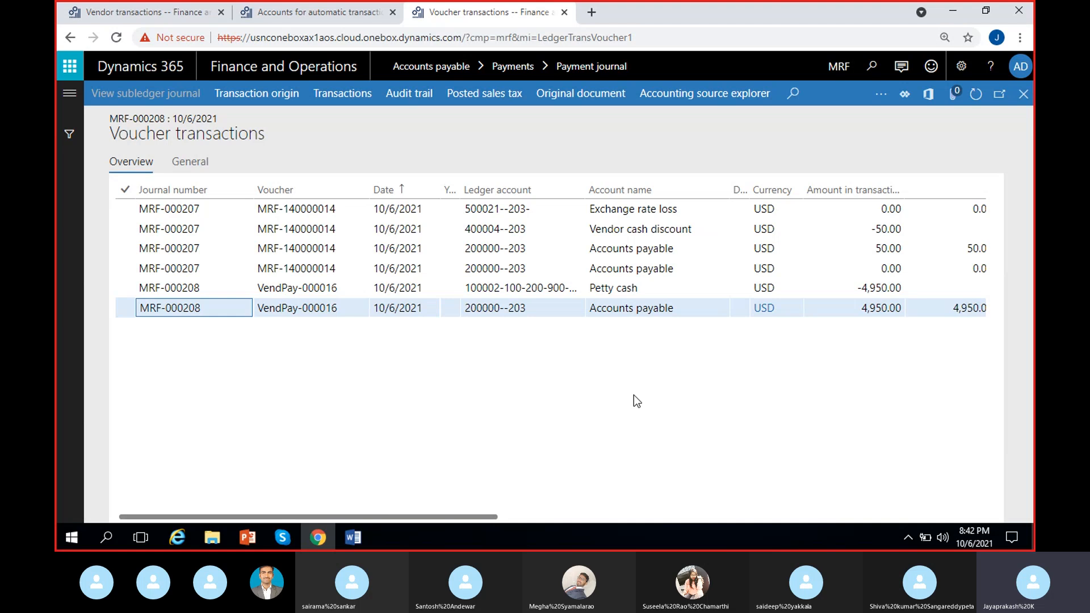
scroll(633, 395, right, 2)
drag(358, 229, 396, 228)
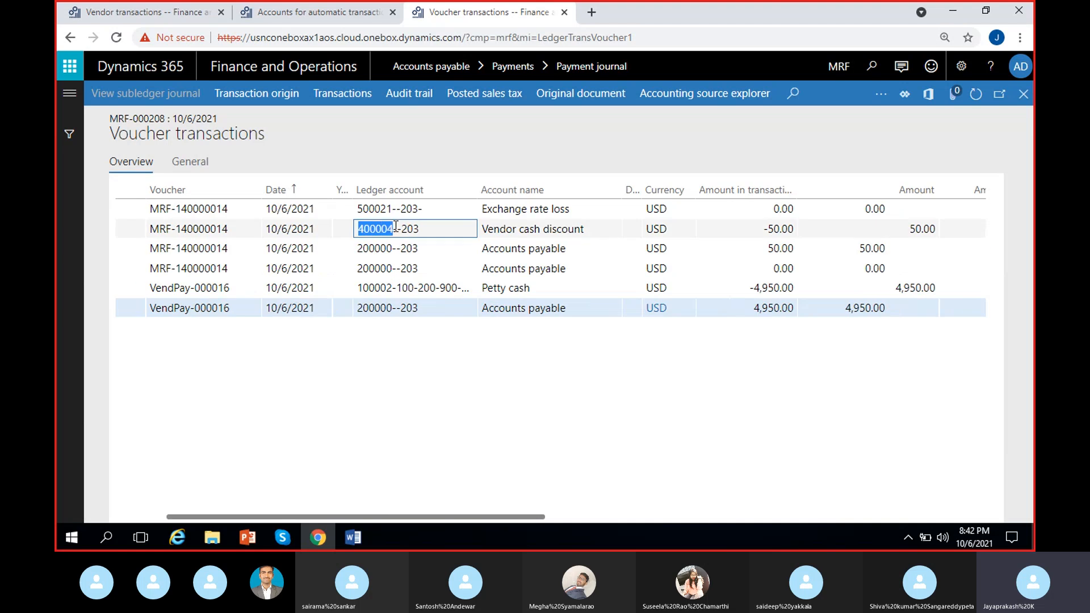
click(422, 370)
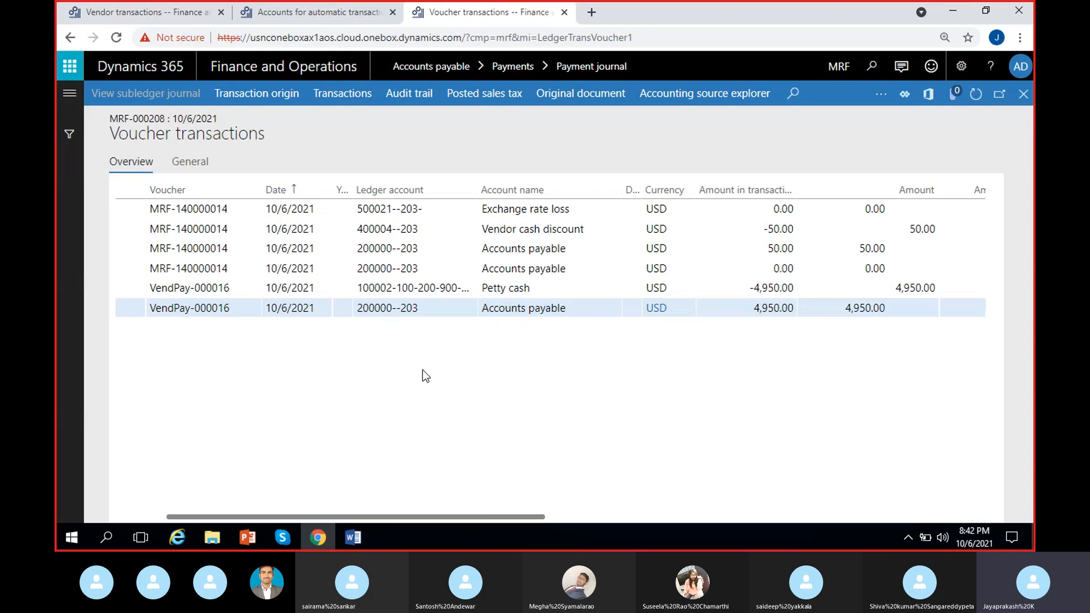
scroll(423, 370, right, 5)
scroll(422, 375, right, 2)
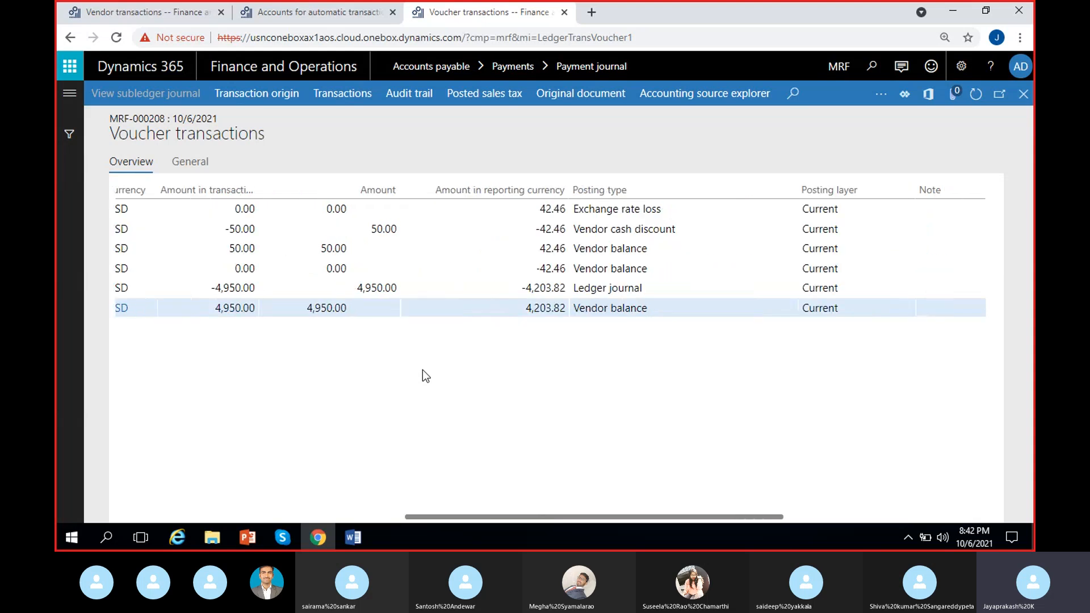
scroll(422, 370, left, 7)
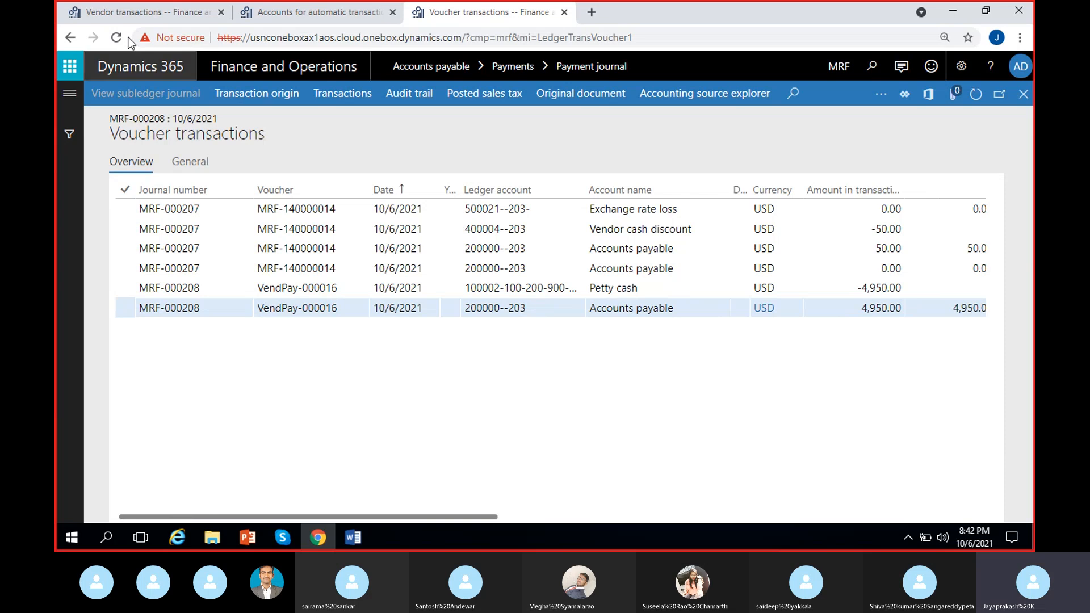
Leave the vendor transactions, clear the cash discount in the Sahara vendor record's payment settings and save the record.
click(142, 12)
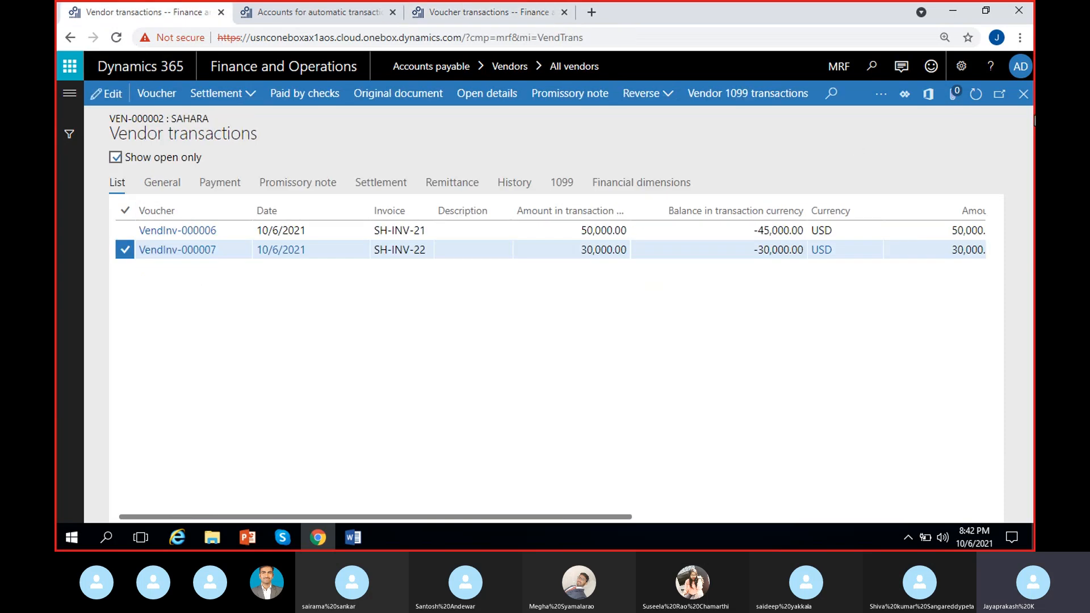
click(1024, 94)
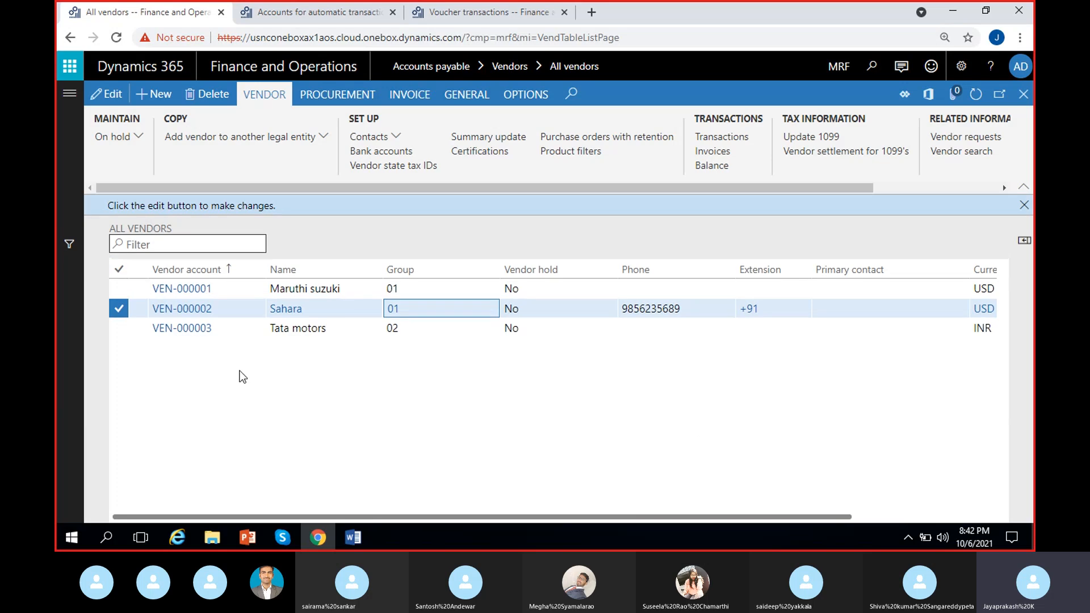
click(1024, 205)
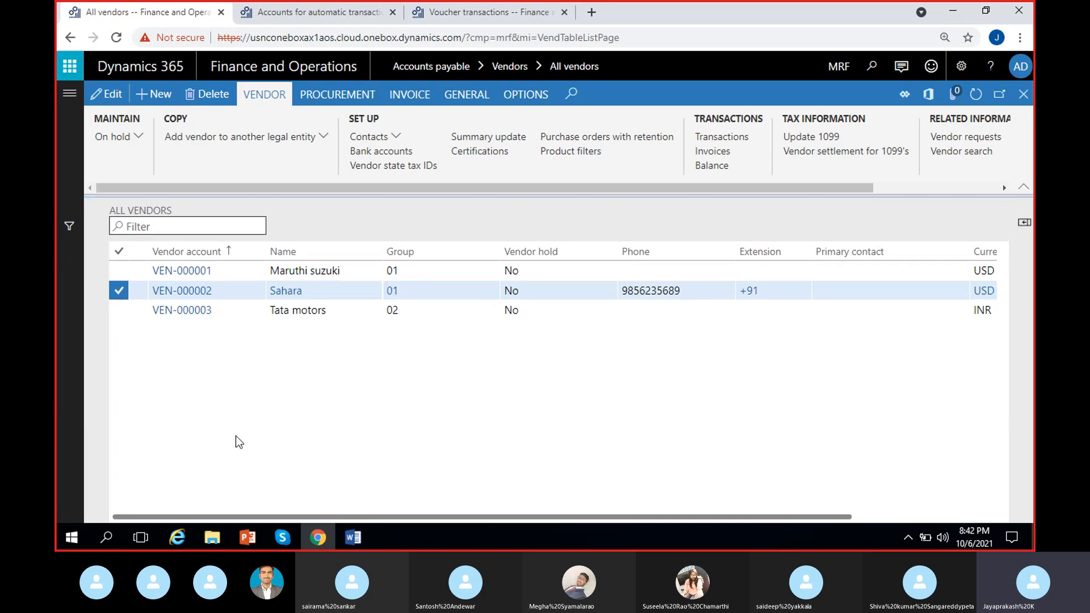
click(188, 288)
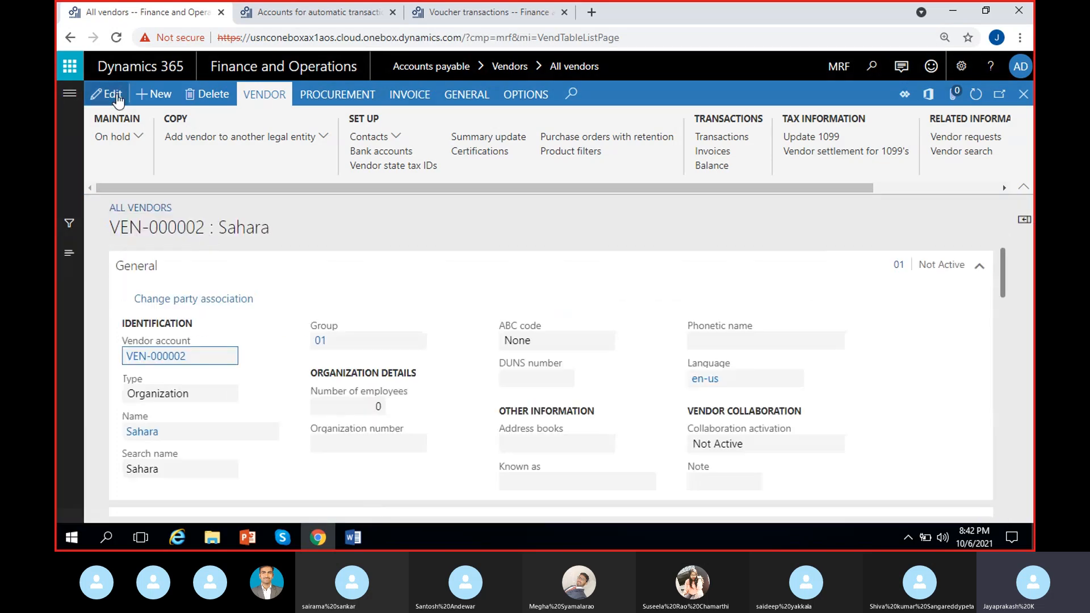
click(117, 97)
scroll(561, 392, down, 15)
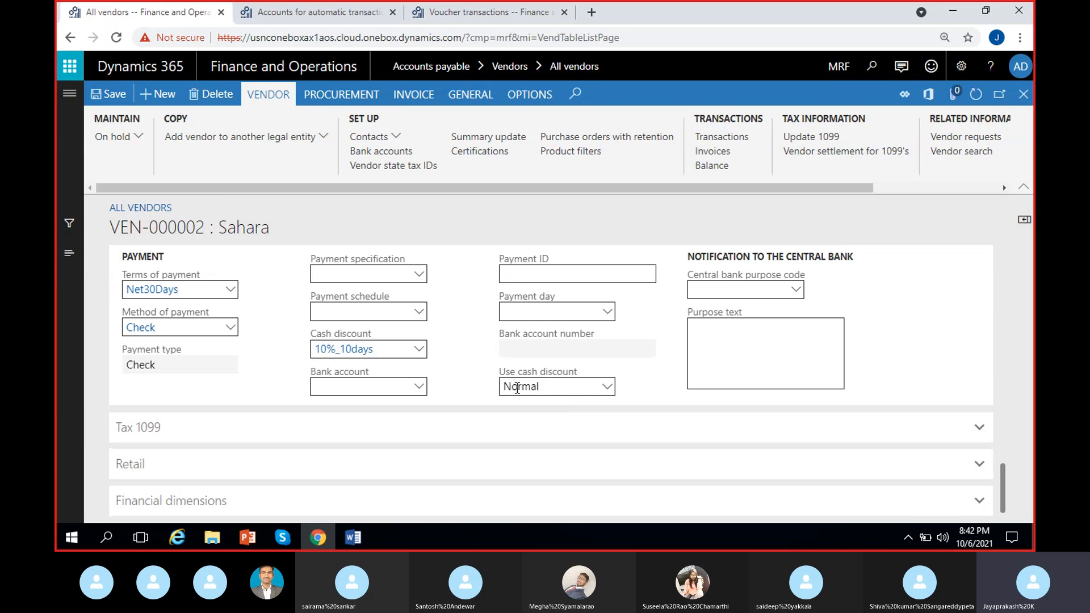
click(403, 351)
key(Delete)
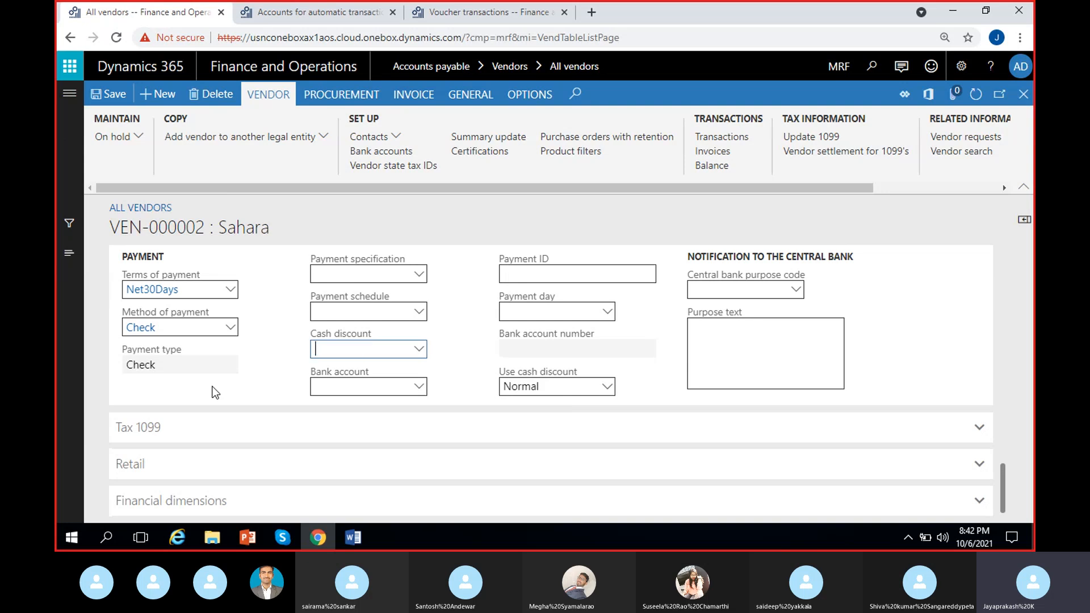
click(111, 101)
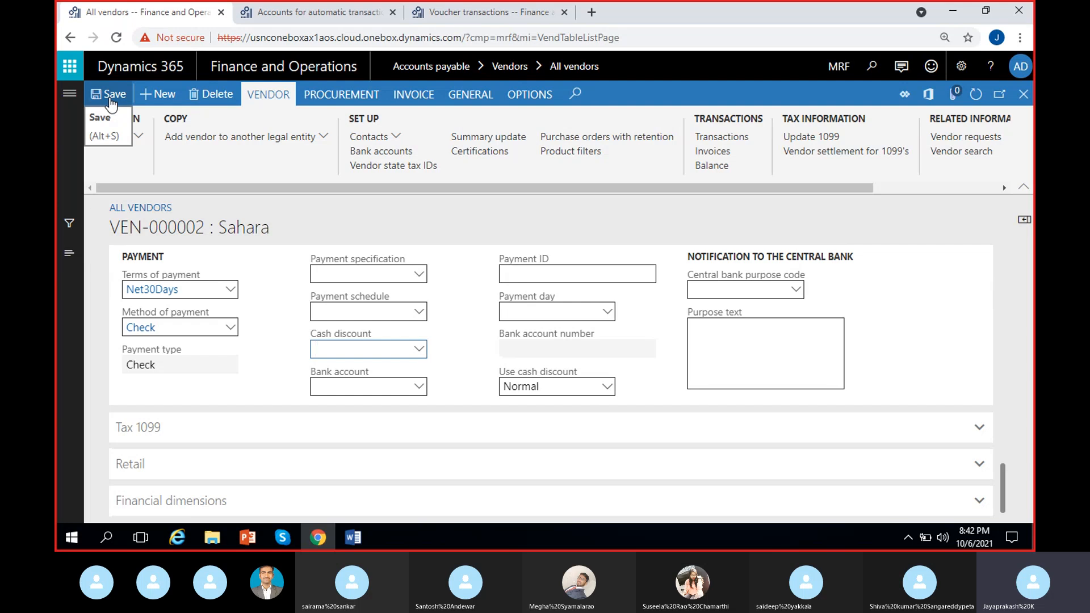
Review the reporting-currency amounts and posting types of the related voucher entries, including exchange rate loss and vendor balance, and close the related vouchers.
click(457, 13)
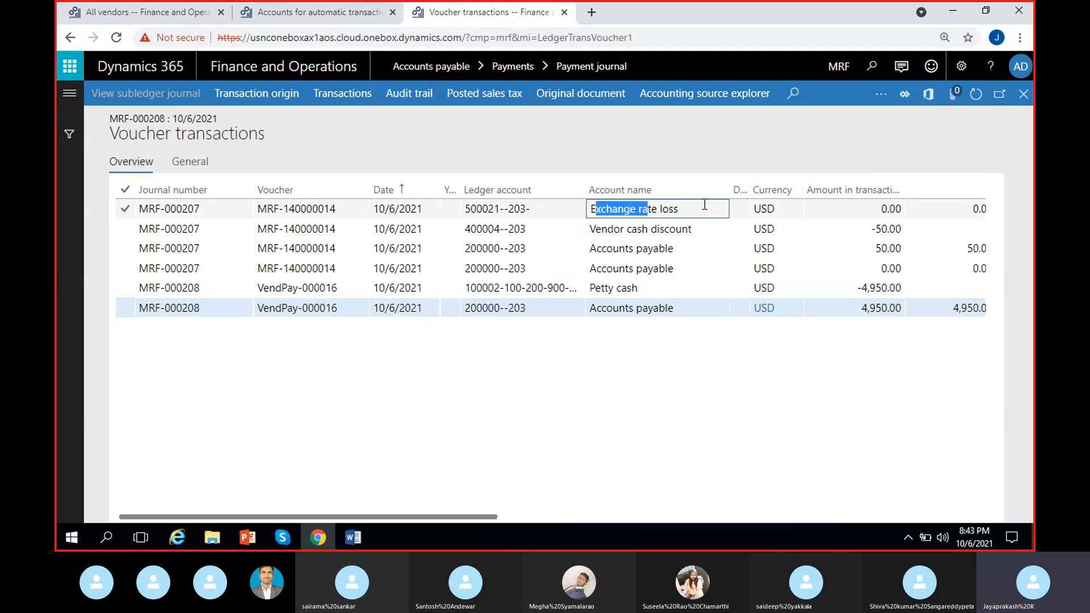
drag(487, 512, 745, 517)
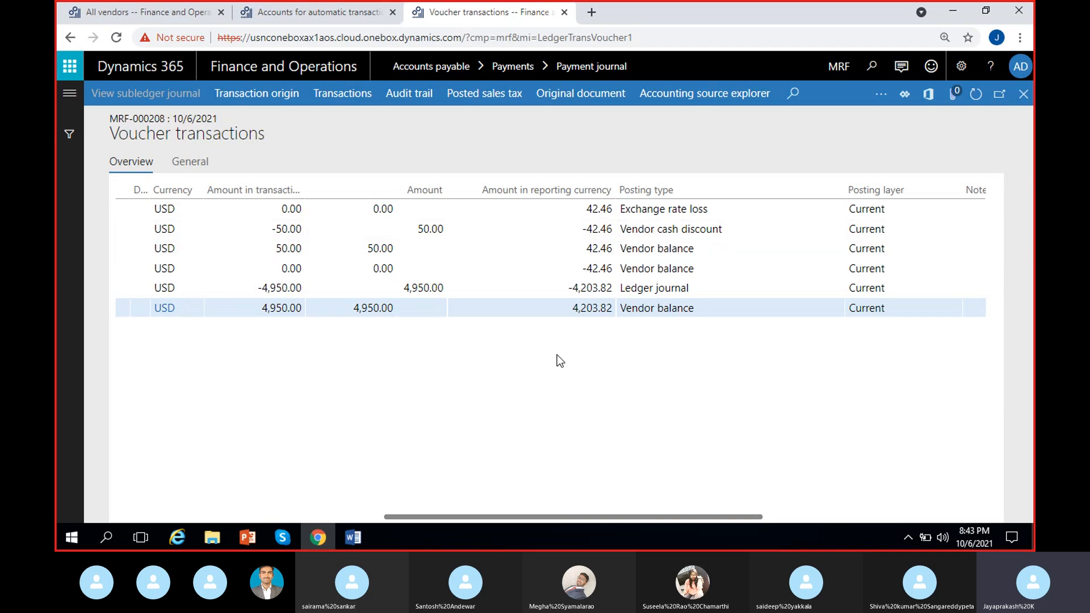
drag(666, 520, 629, 514)
drag(667, 248, 691, 249)
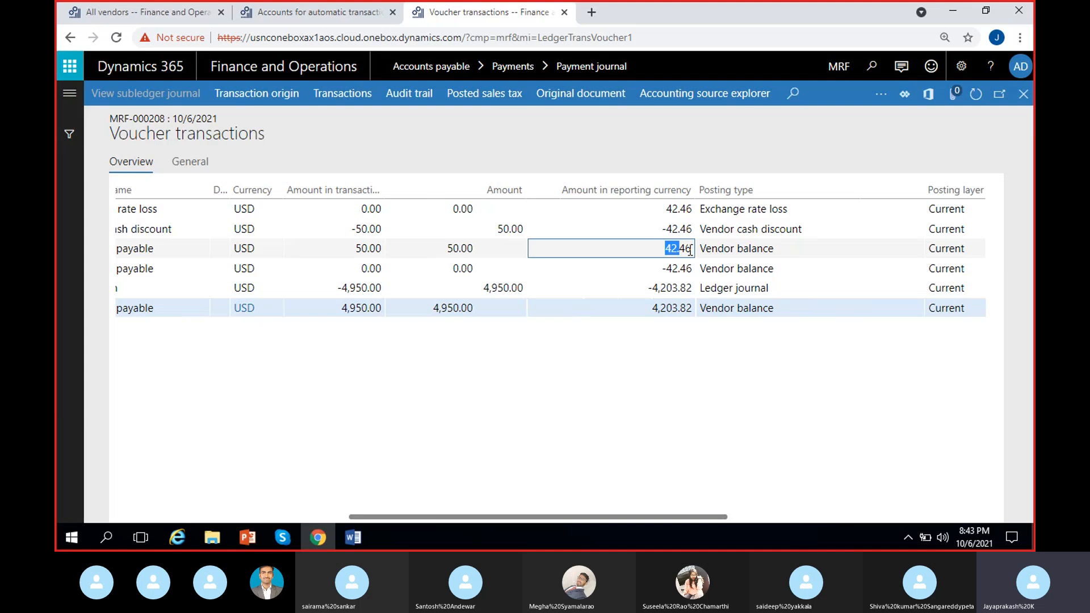
click(652, 397)
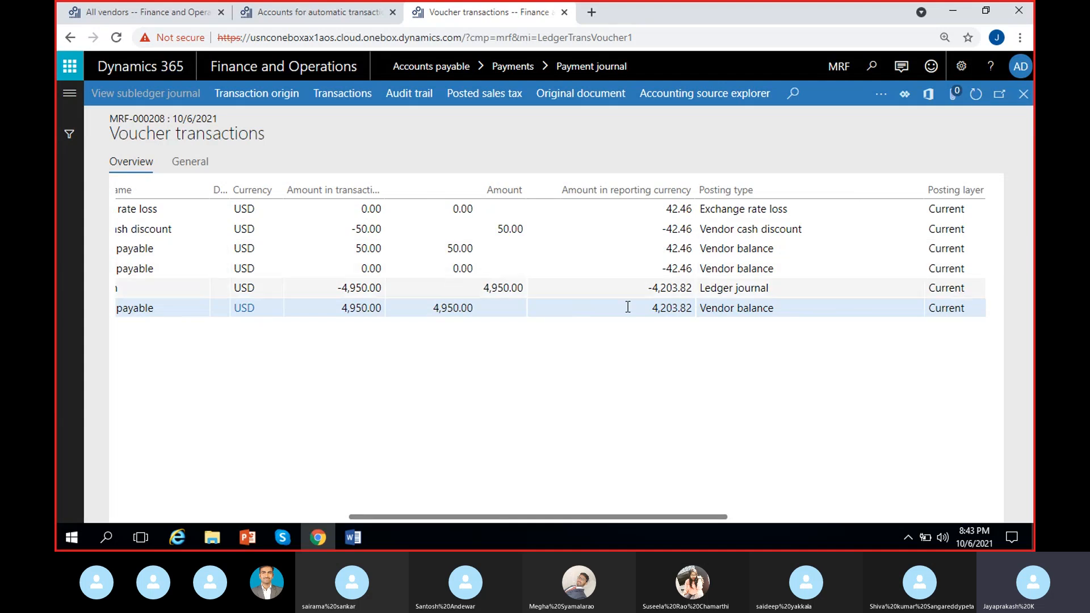
drag(665, 268, 691, 268)
click(663, 388)
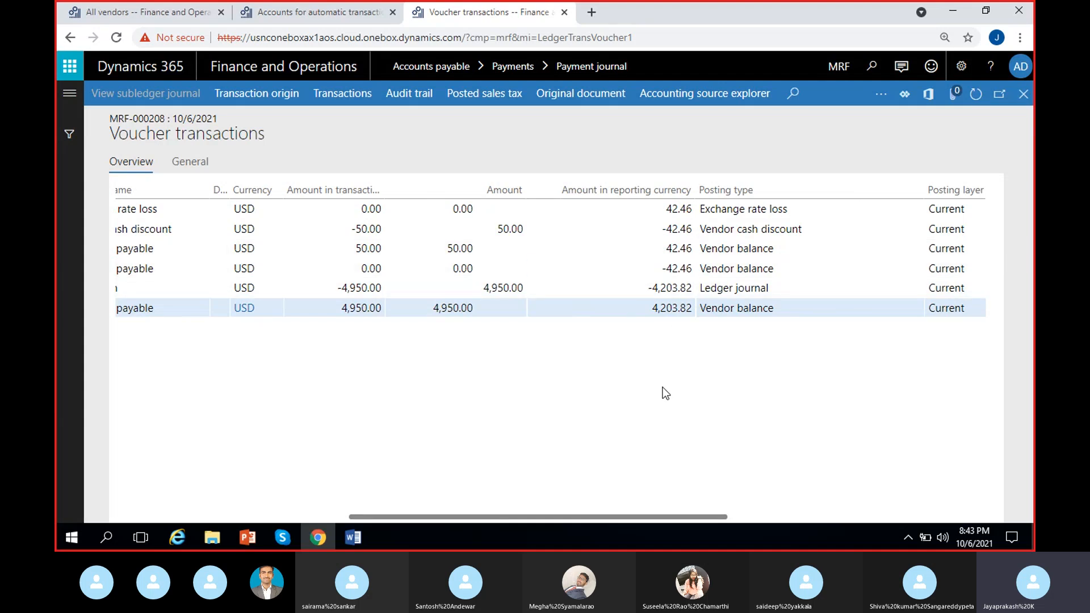
scroll(663, 387, left, 5)
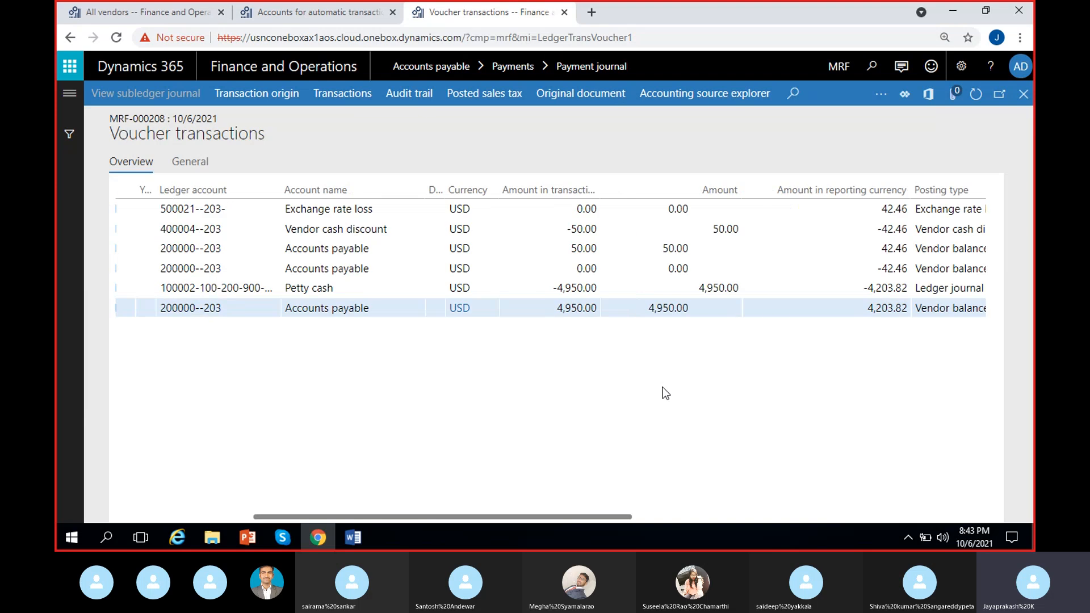
click(876, 208)
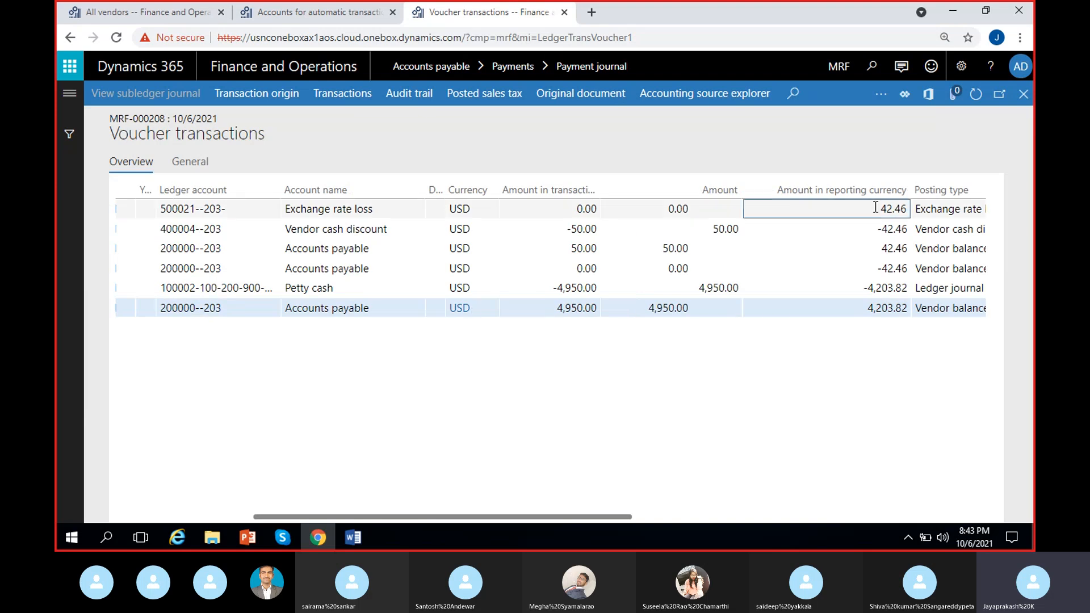
click(705, 414)
scroll(693, 414, right, 6)
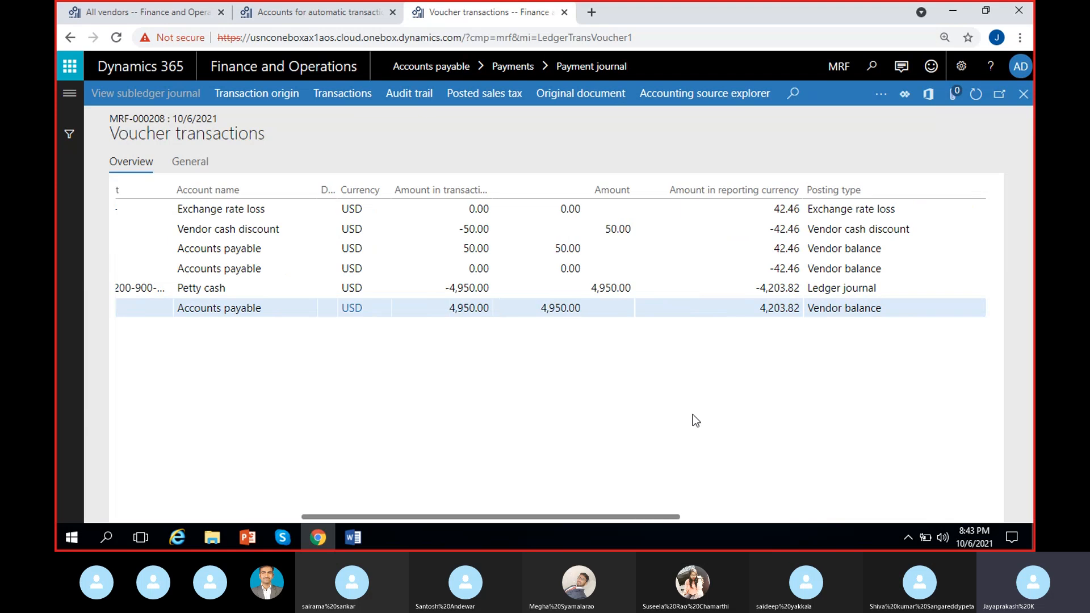
scroll(694, 415, left, 6)
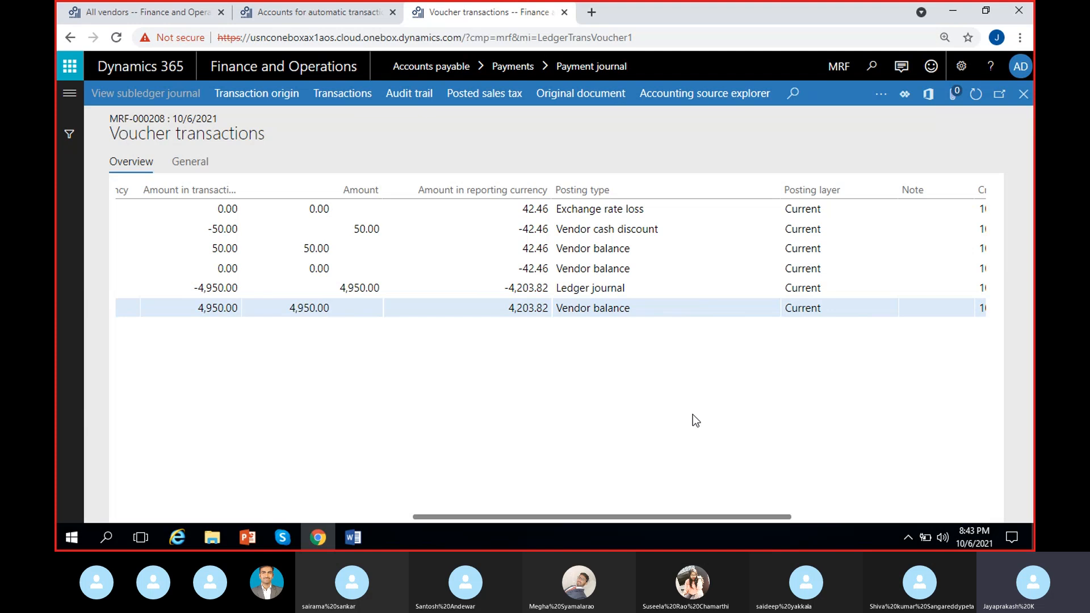
scroll(693, 420, left, 2)
scroll(696, 421, left, 2)
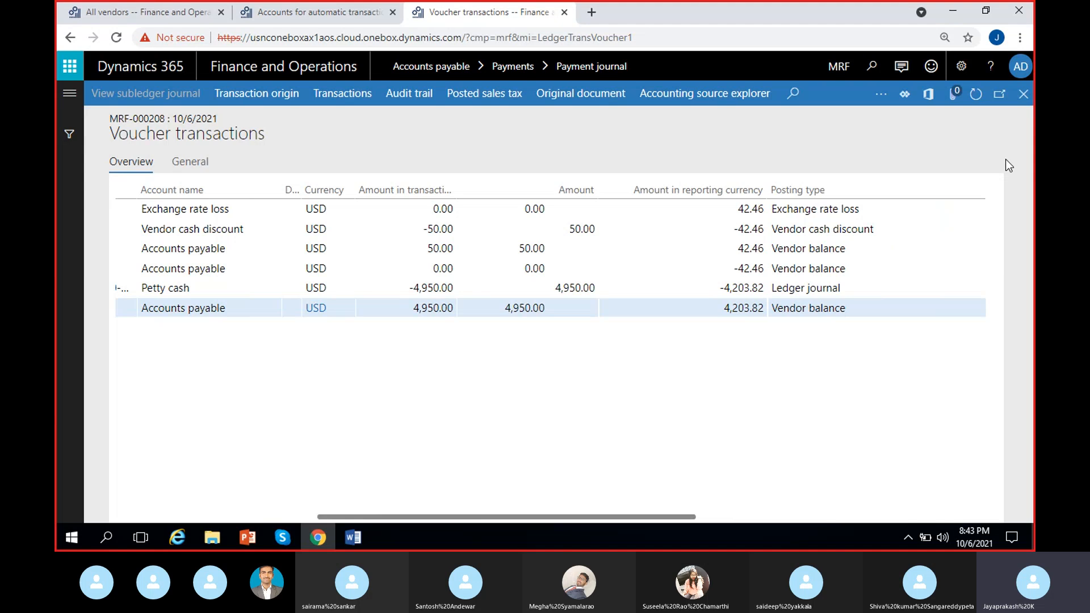
click(1024, 94)
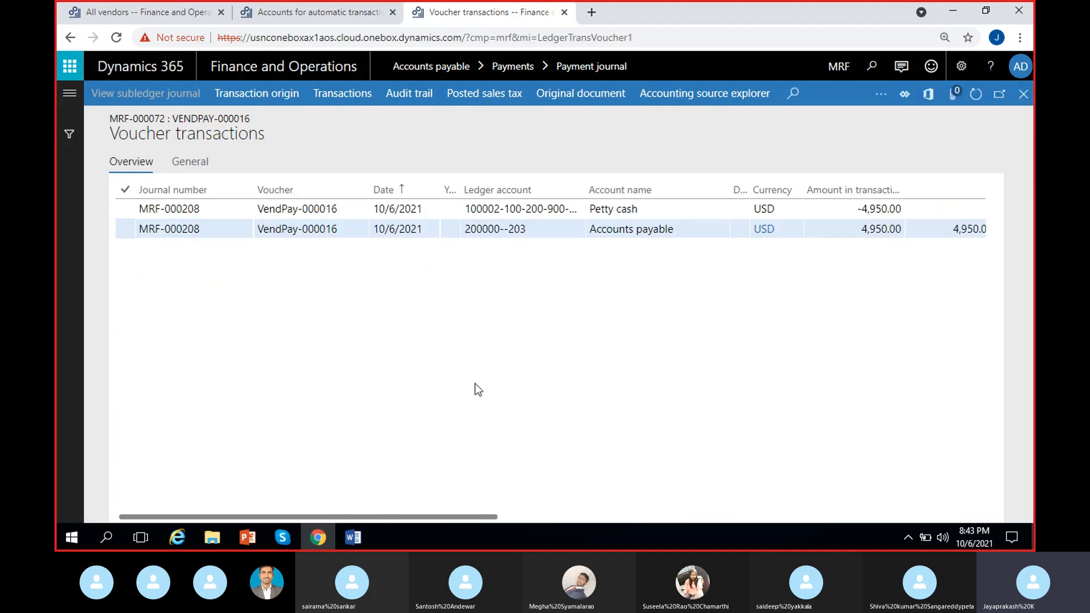
Close the voucher transactions, create a new payment journal named VendPayJou, and open its lines.
click(1023, 93)
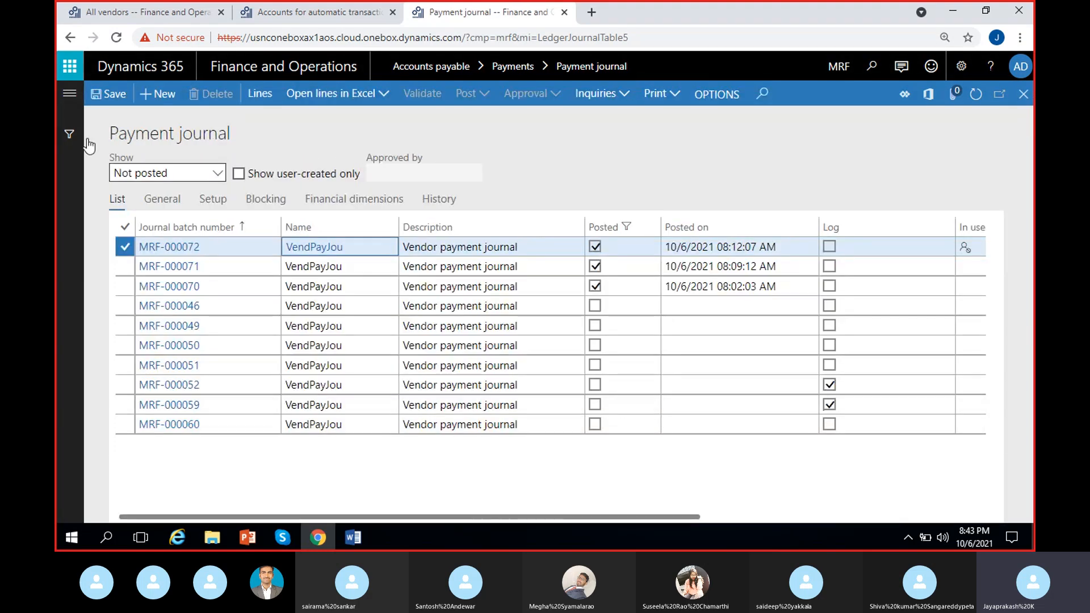
key(alt+n)
click(390, 246)
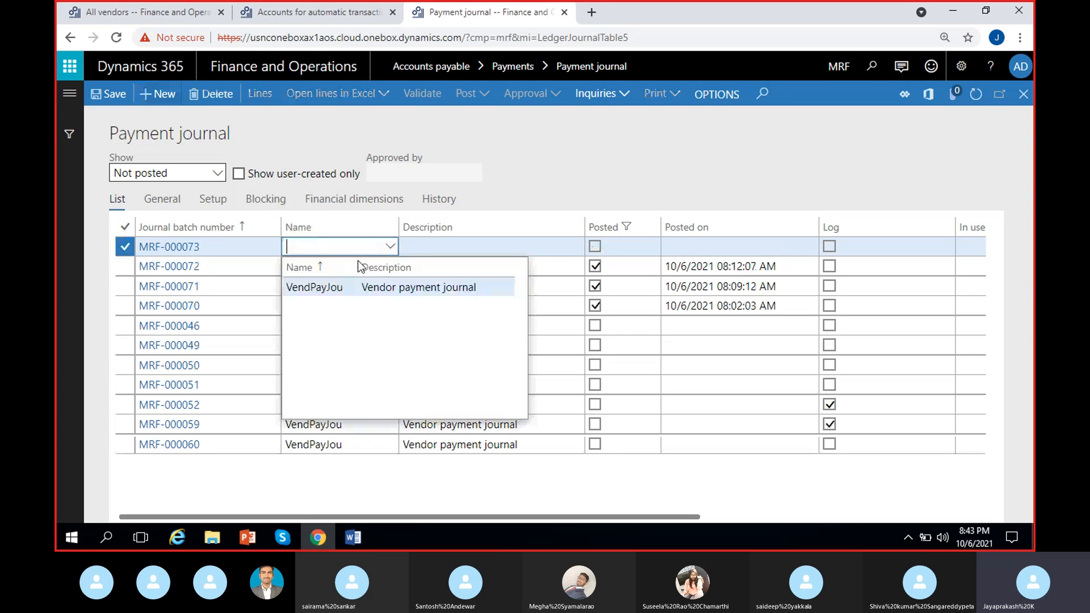
click(318, 287)
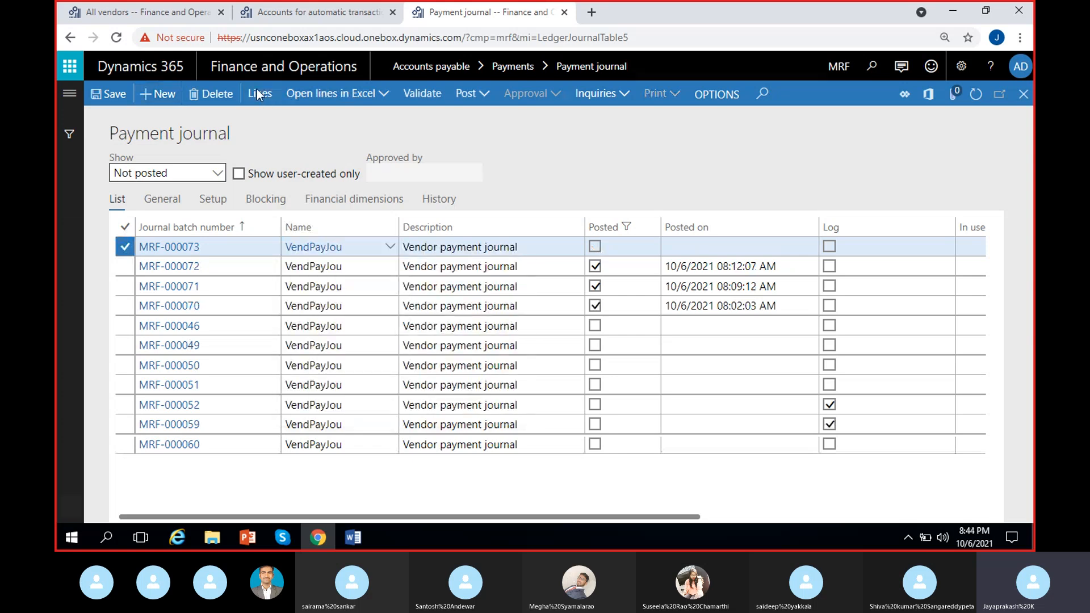
click(257, 92)
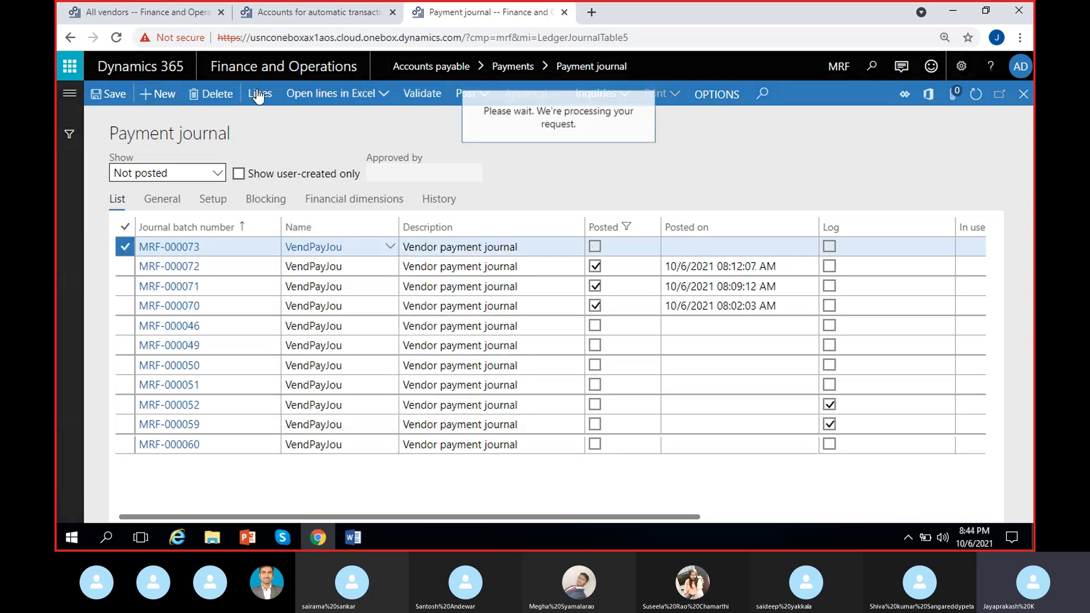
Select vendor Sahara on the payment line and mark its SH-INV-21 invoice due 1/1/2022 for settlement.
click(486, 243)
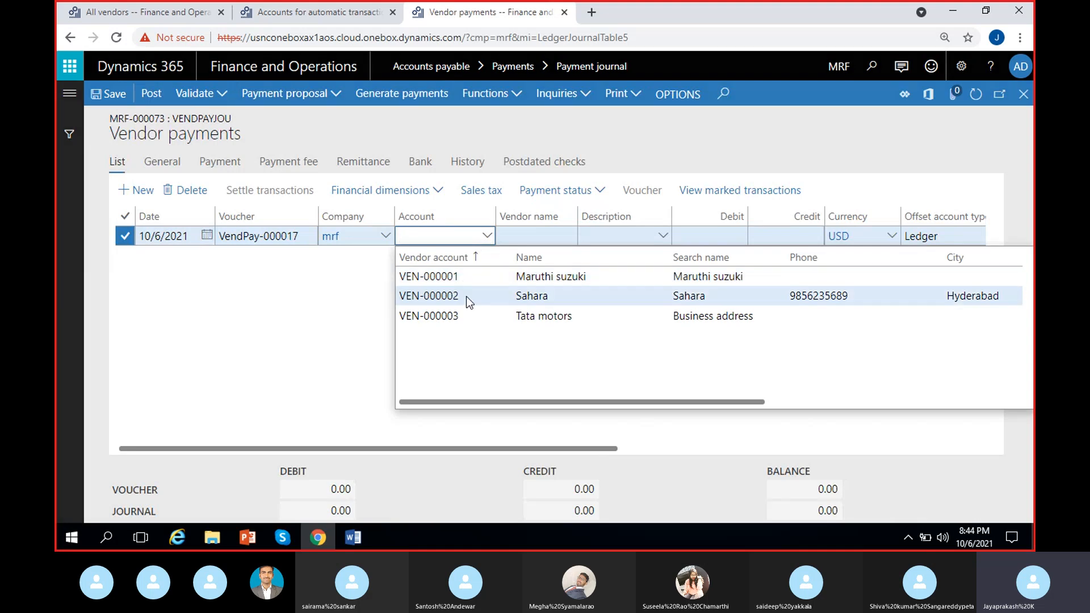
click(466, 296)
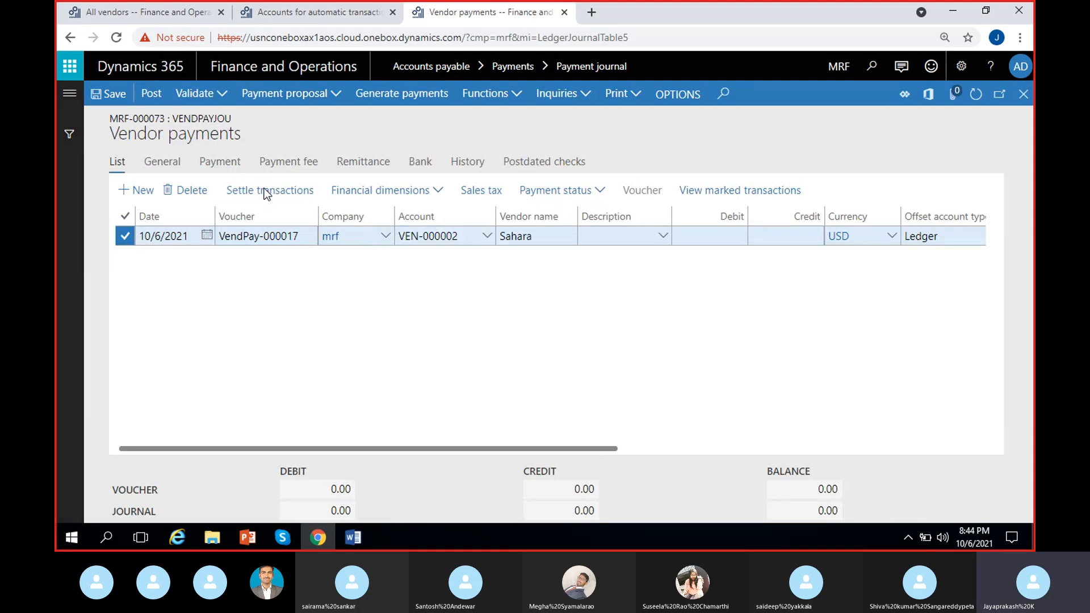
click(265, 189)
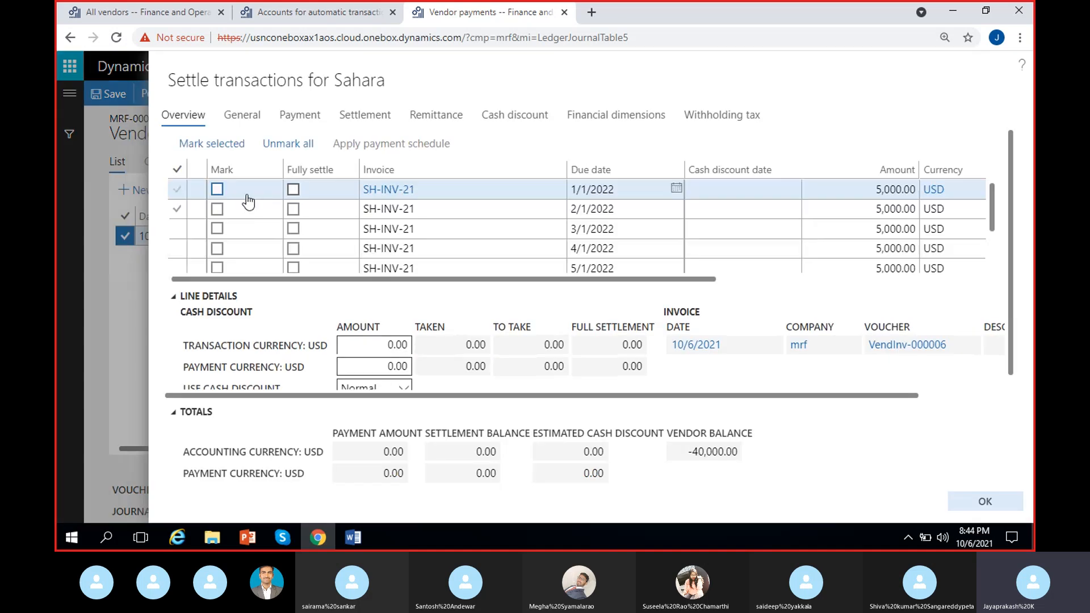
click(217, 189)
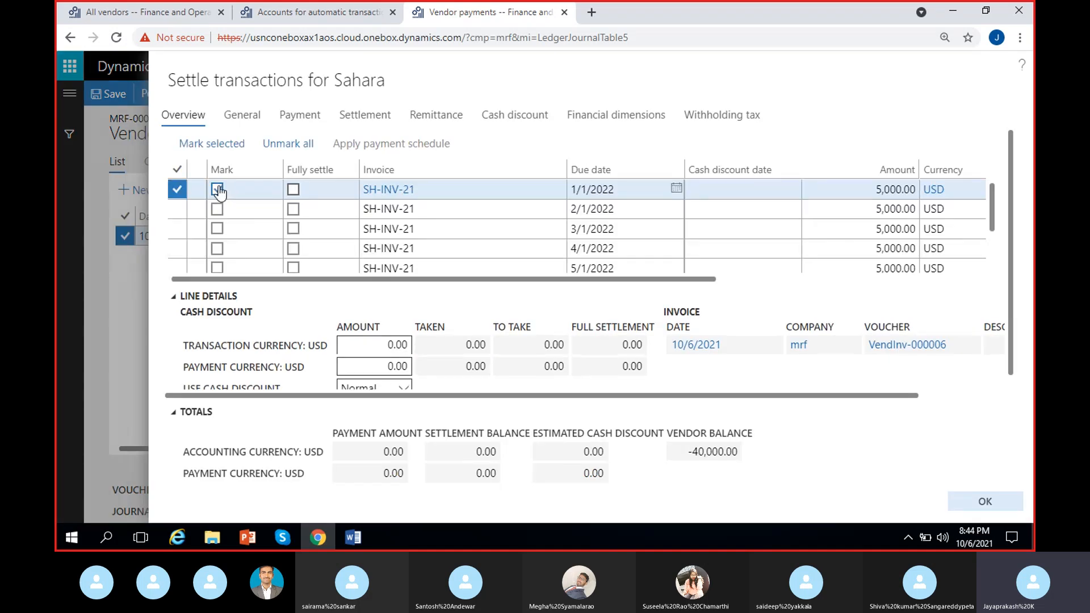
Give the marked invoice a cash discount of -10.00 dated 10/8/2021 and confirm the settlement.
click(521, 116)
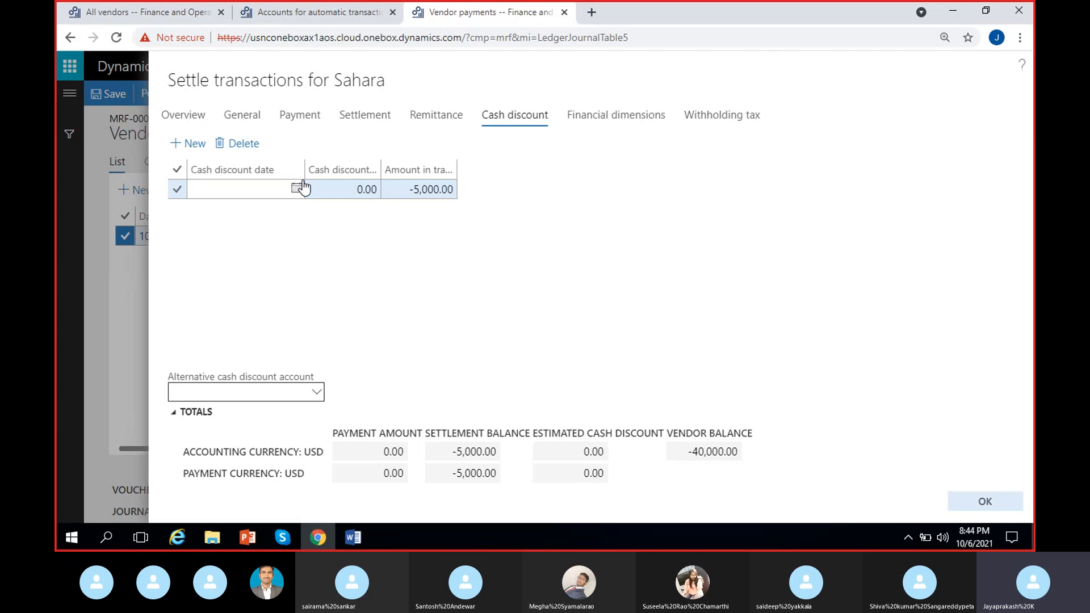
click(297, 188)
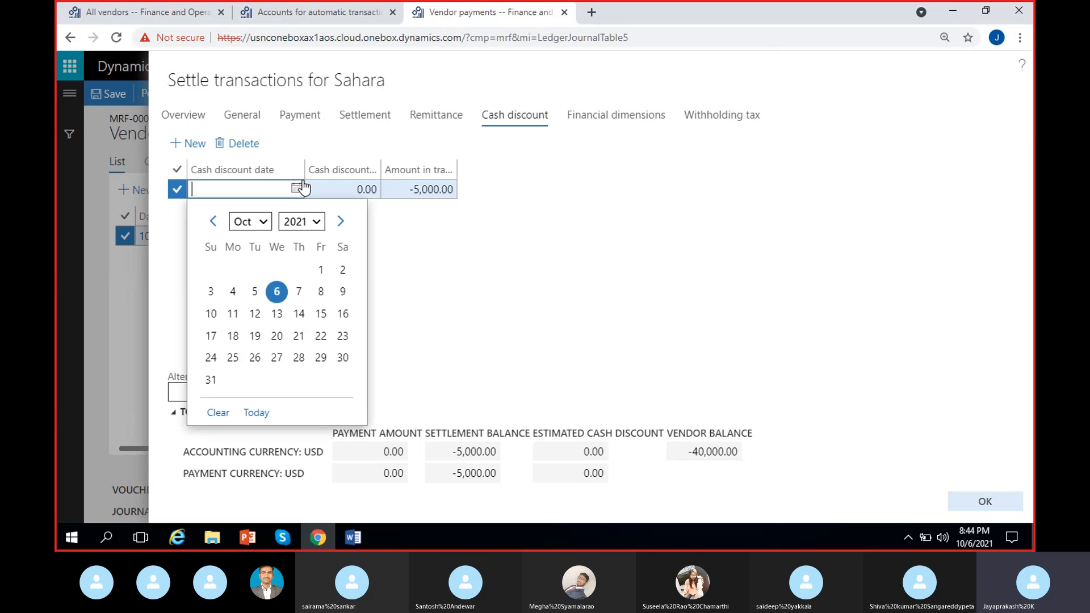
click(322, 292)
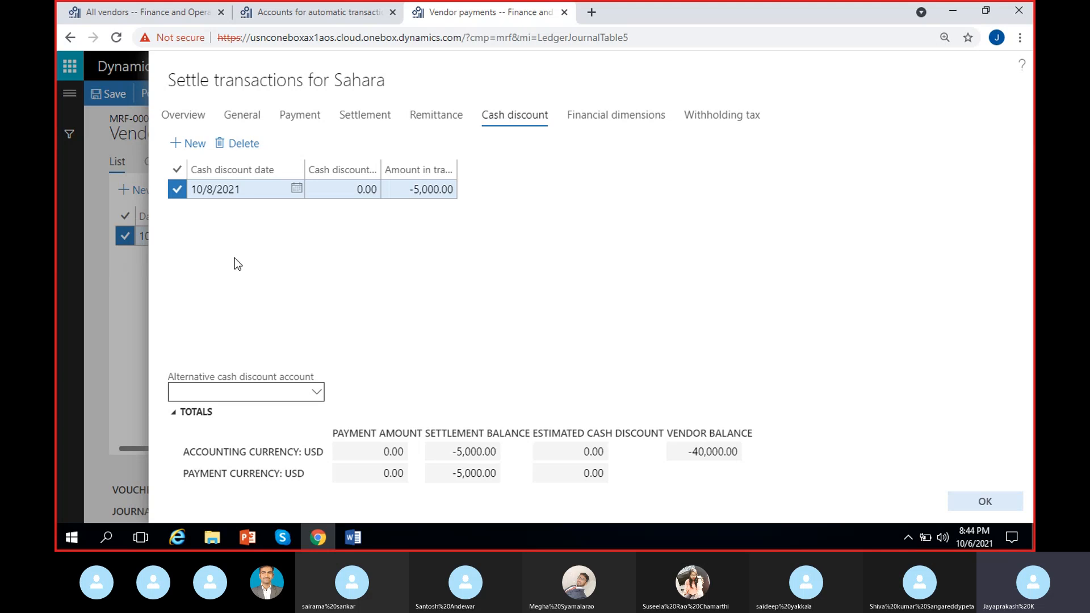
click(329, 189)
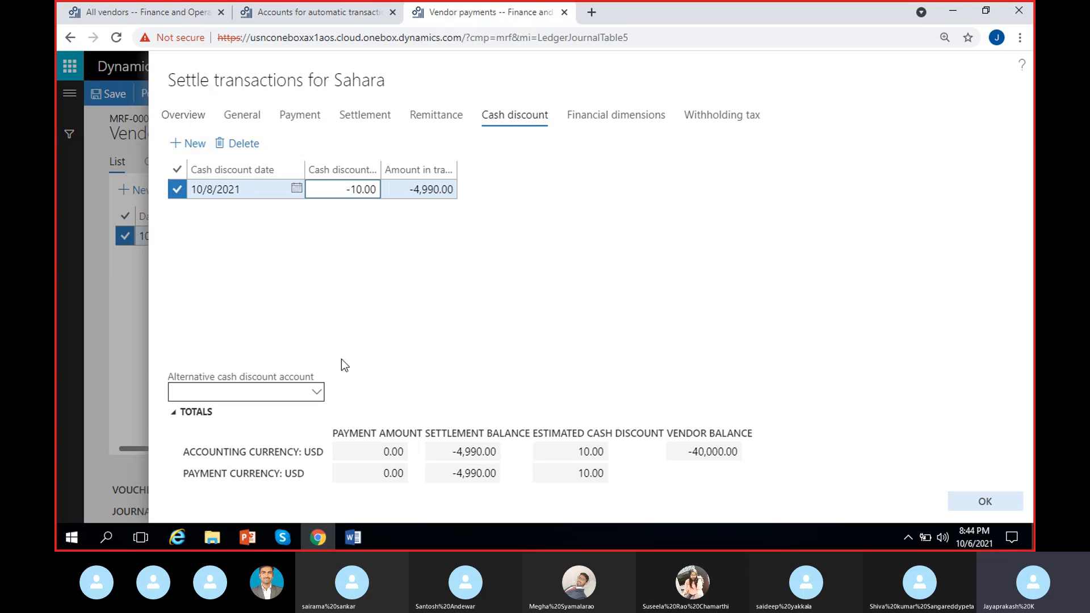
click(191, 121)
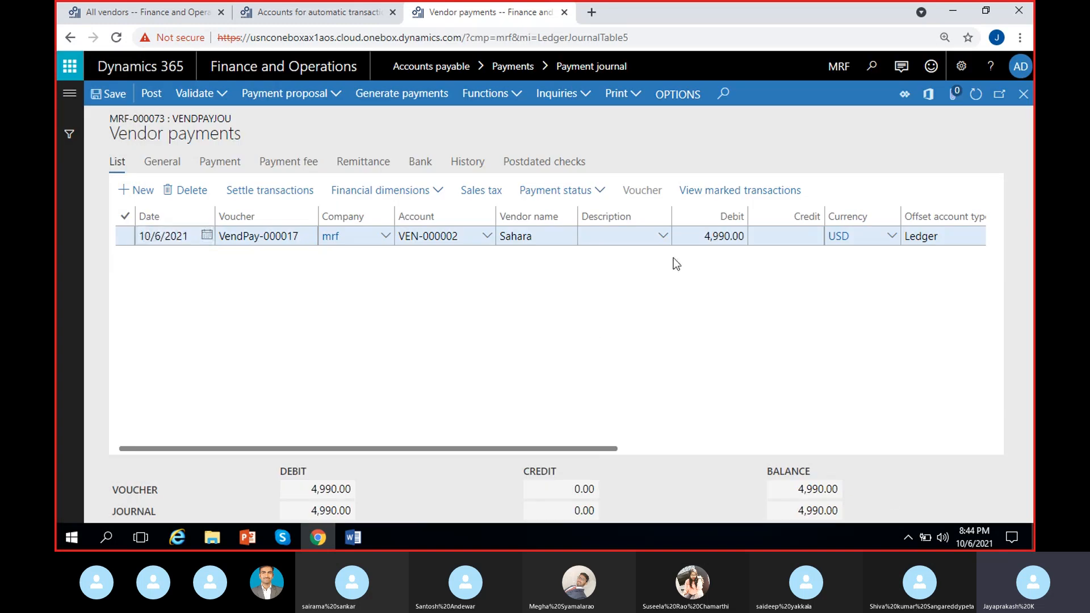
Clear the payment line's method of payment and choose 100002 Petty cash as the offset main account.
scroll(469, 365, right, 5)
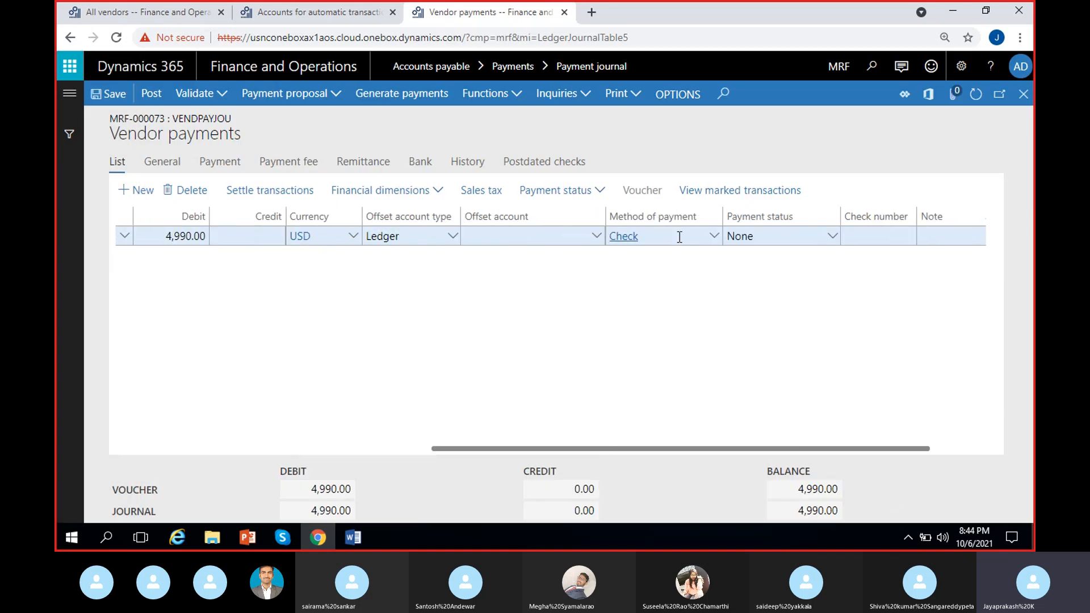
click(680, 236)
key(BackSpace)
click(595, 238)
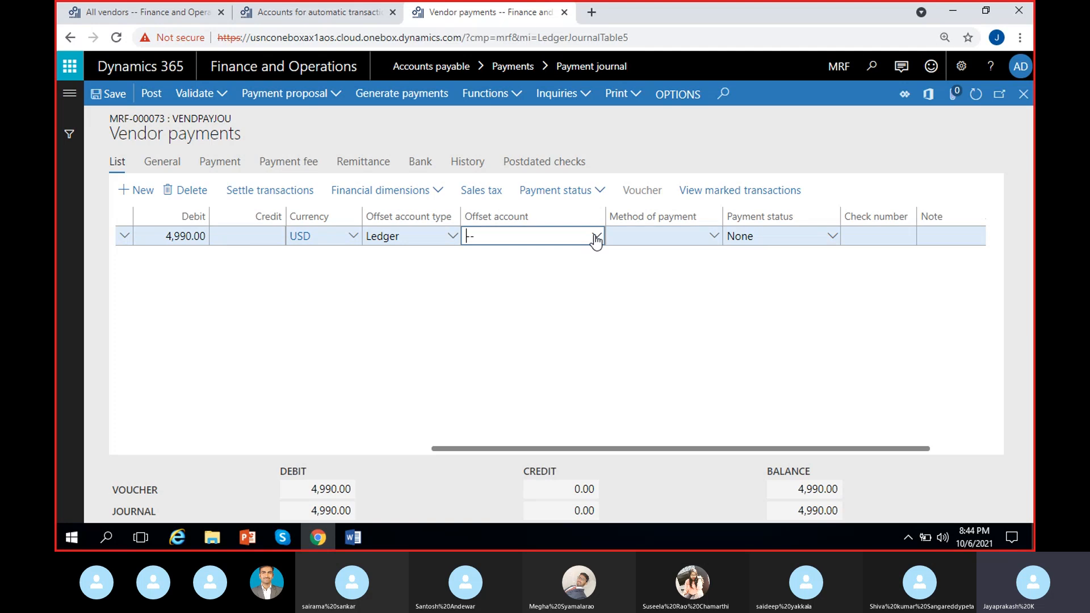
click(596, 238)
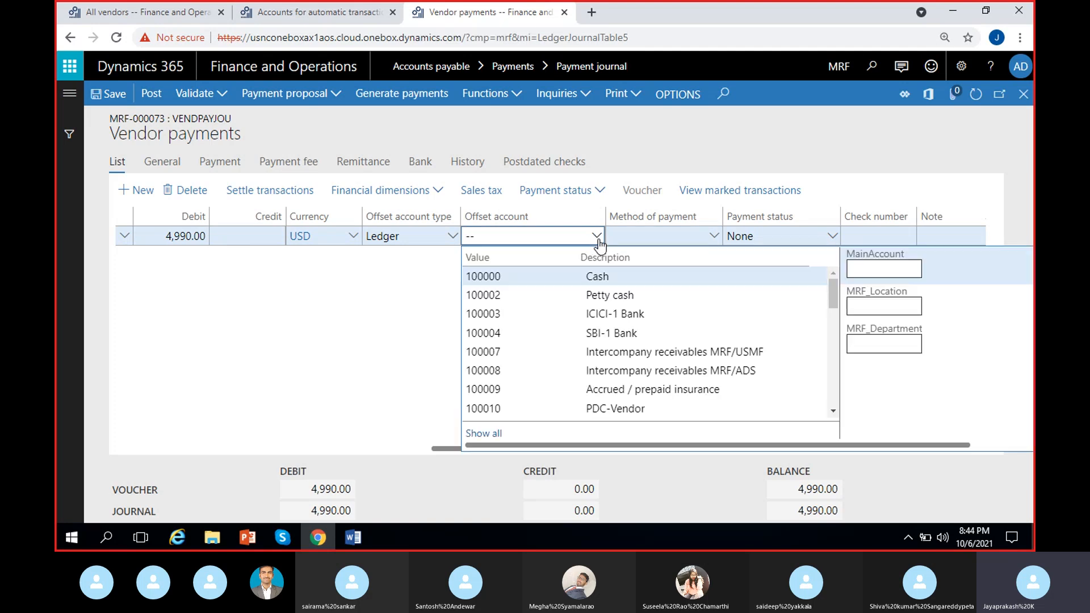
click(652, 294)
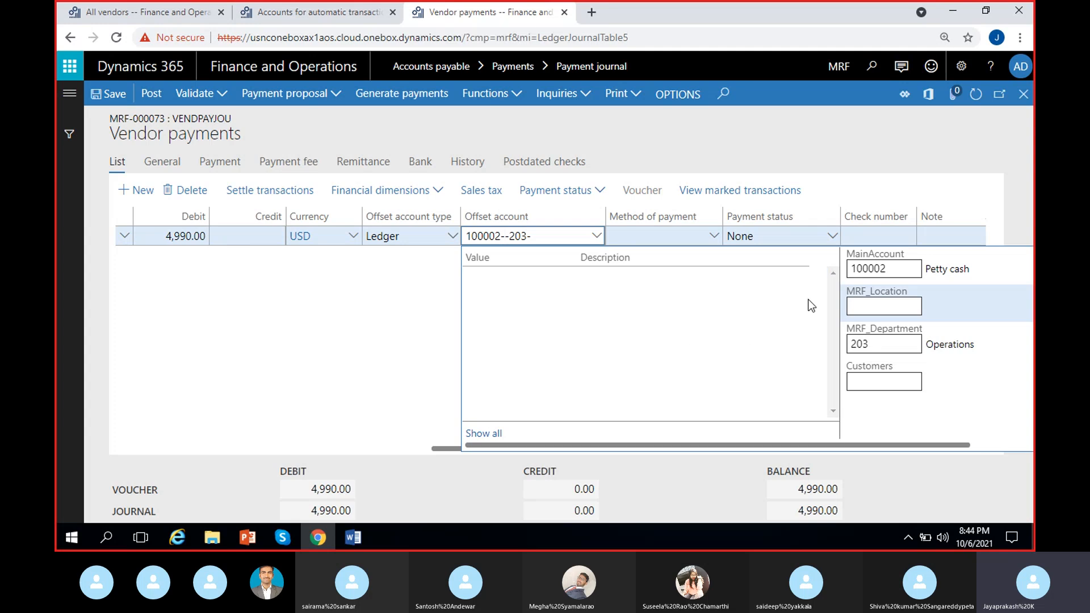
Complete the offset account with location 100, department 200, customer dimension 900 and cost center CC/1.
click(653, 278)
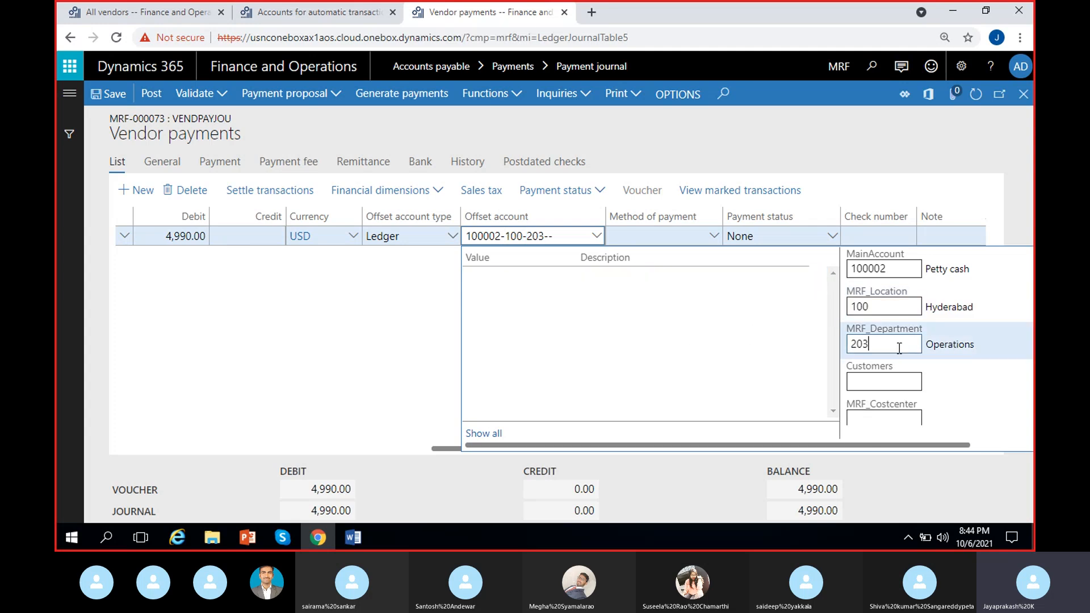
key(BackSpace)
text(0)
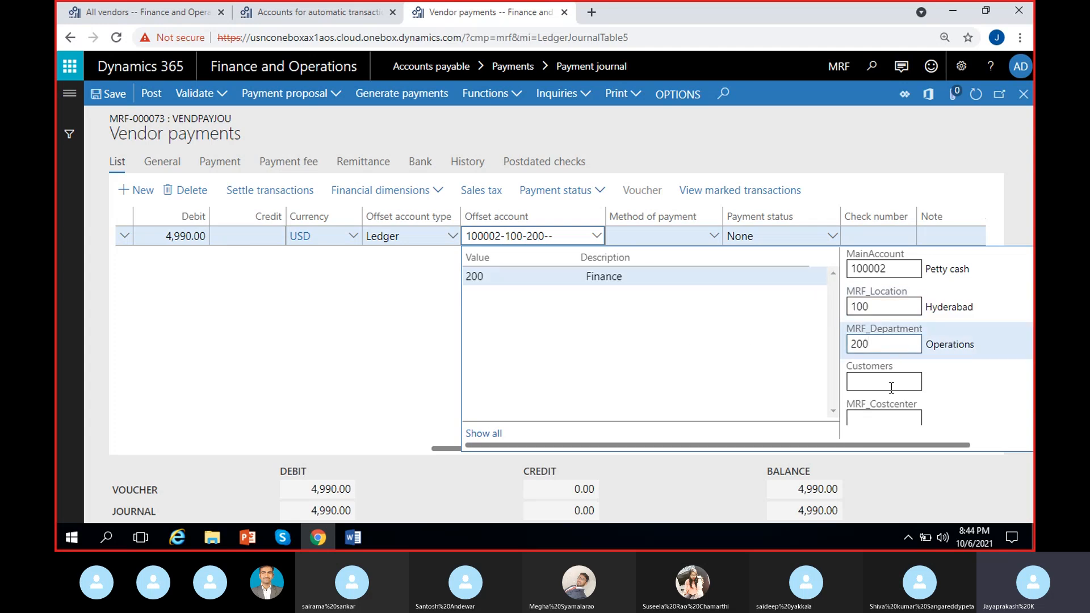
click(891, 382)
click(650, 279)
click(649, 279)
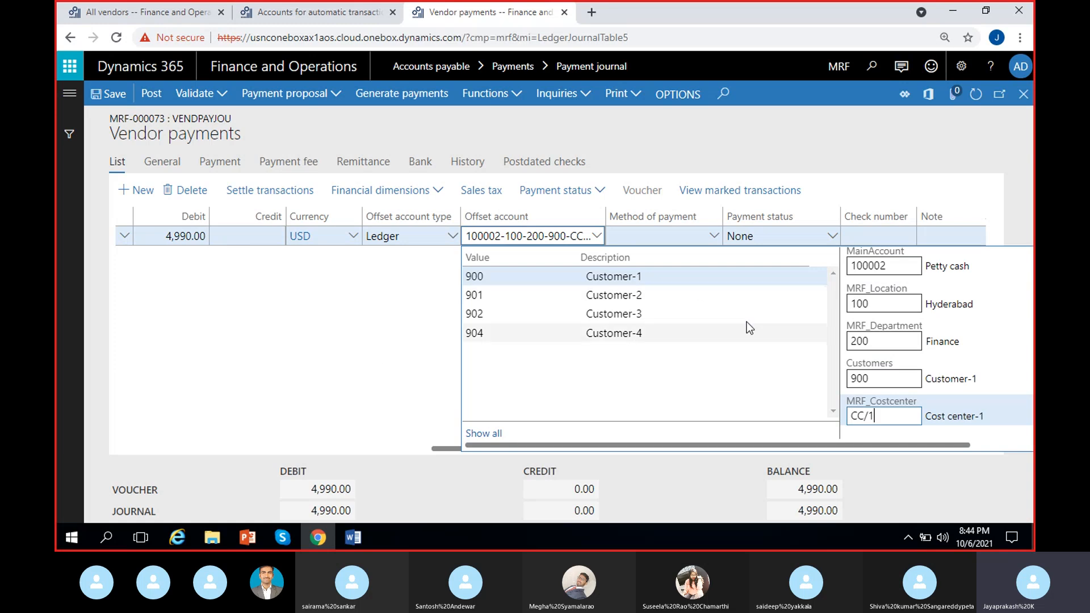
click(289, 344)
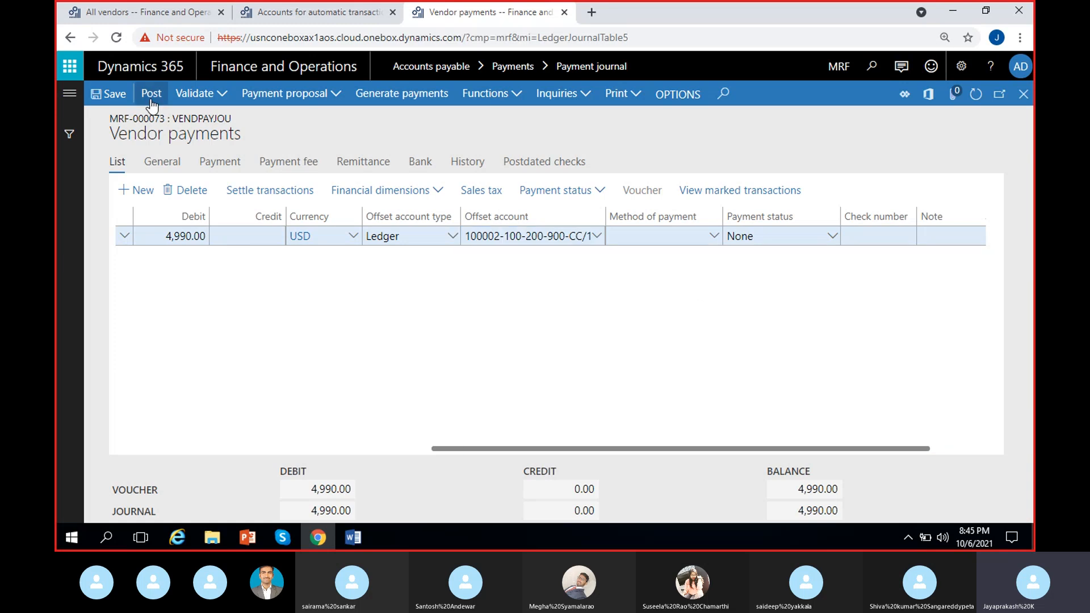
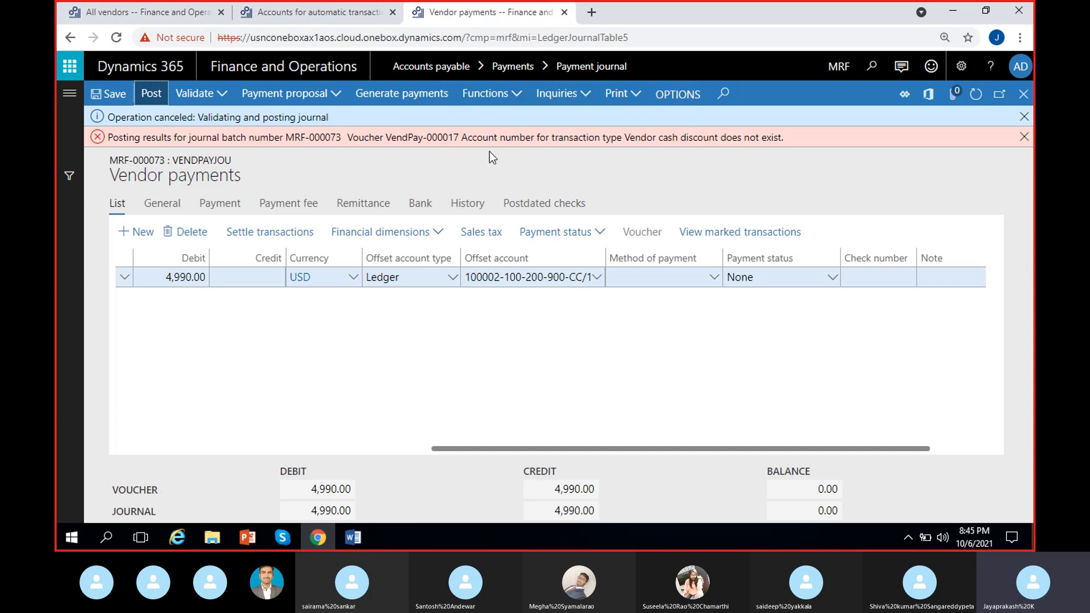
Examine the journal's posting error and compare it with the posting types set up in the accounts for automatic transactions.
drag(553, 142, 789, 149)
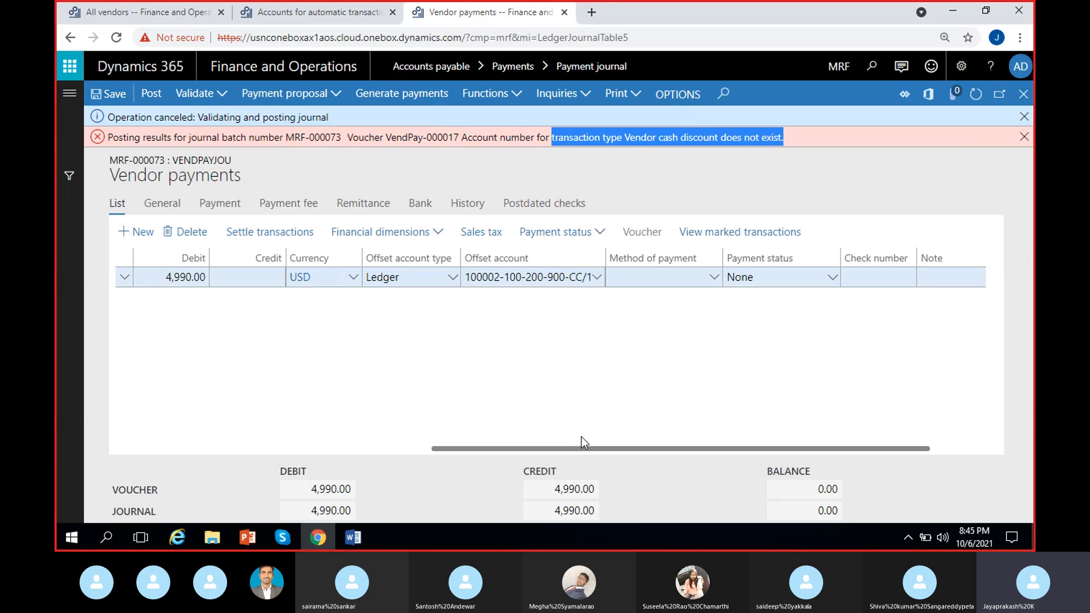
click(578, 407)
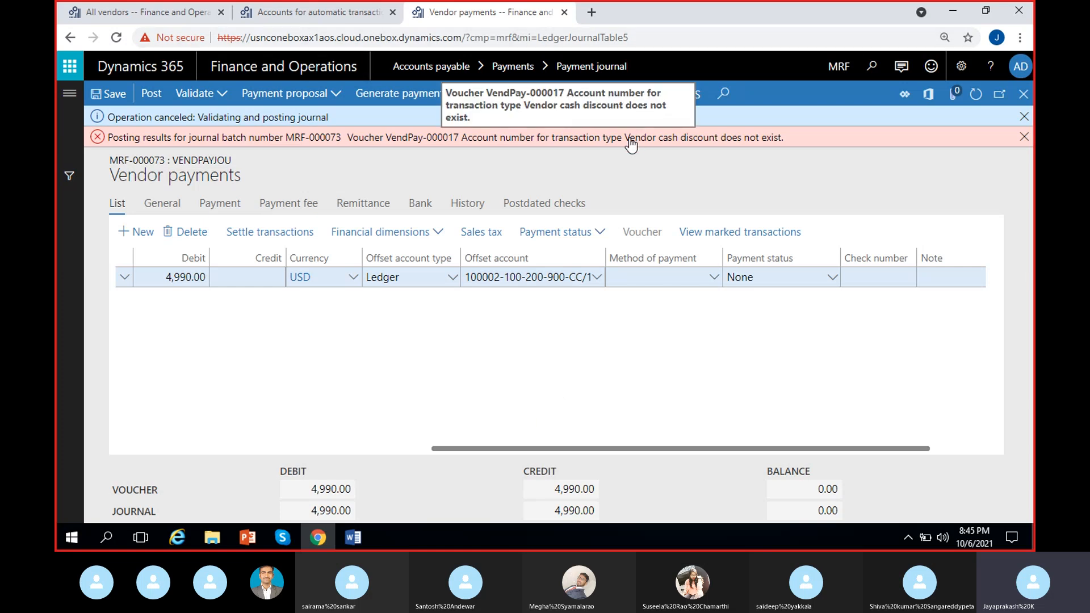
click(291, 10)
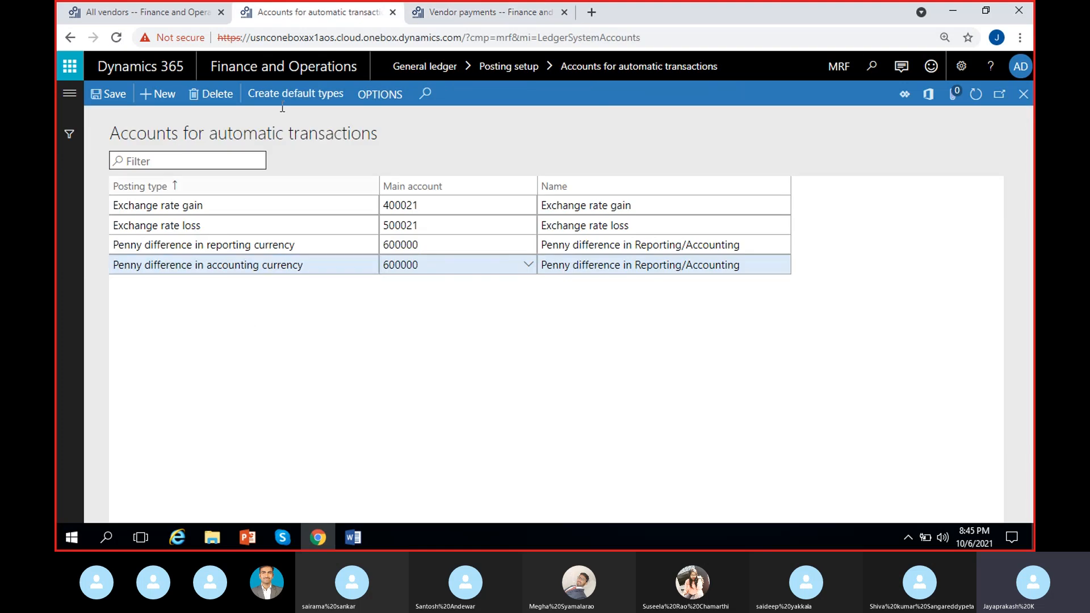
click(434, 12)
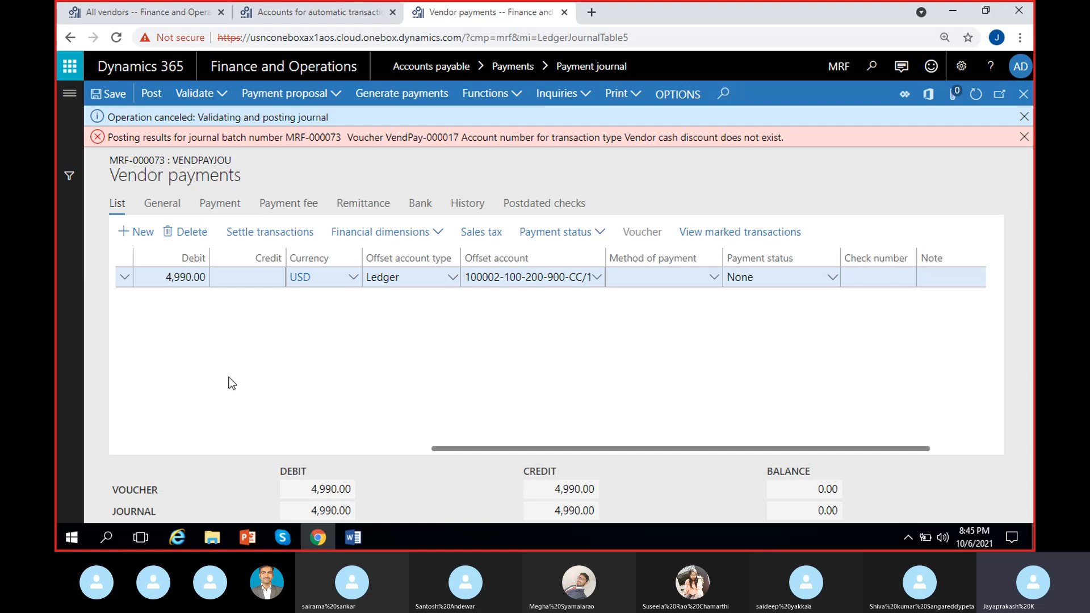
Add a Vendor cash discount posting type with main account 400004 to the accounts for automatic transactions and save it.
click(281, 13)
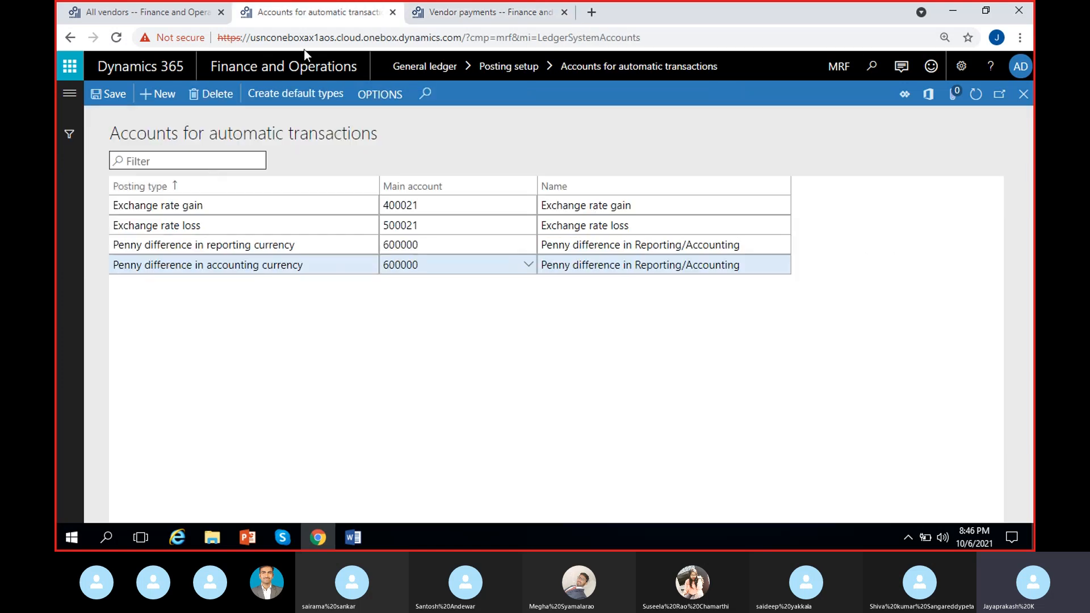
key(alt+n)
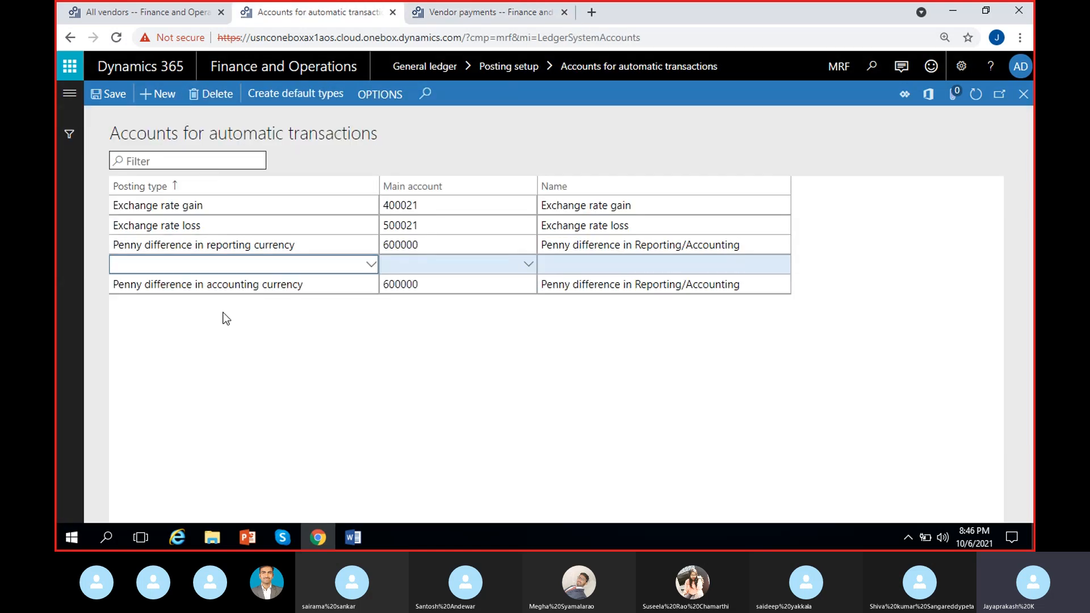
click(370, 265)
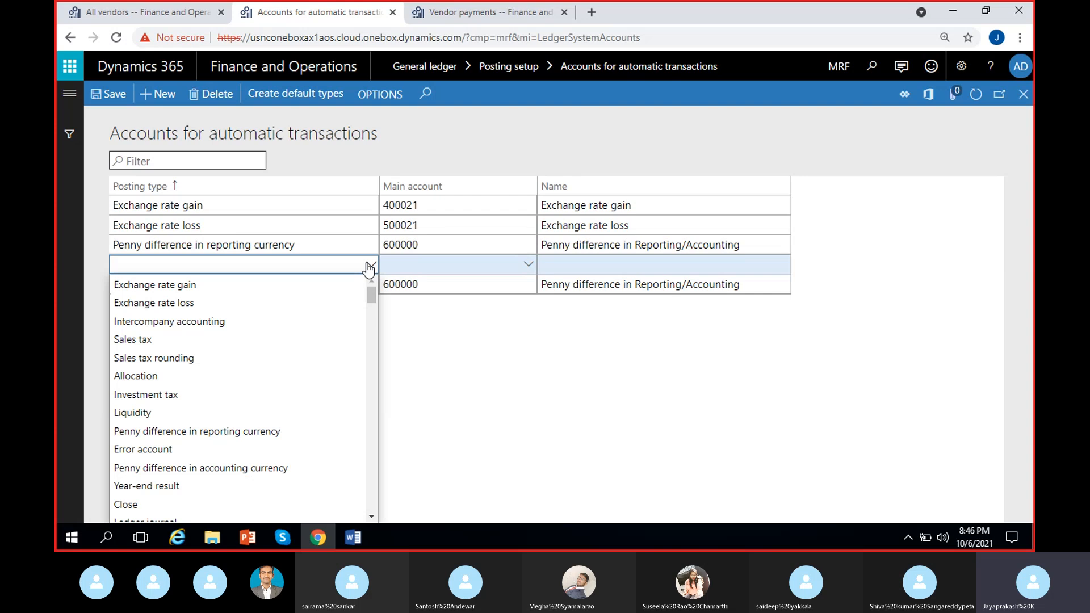
text(Vendor balancevvvv)
key(Return)
click(532, 267)
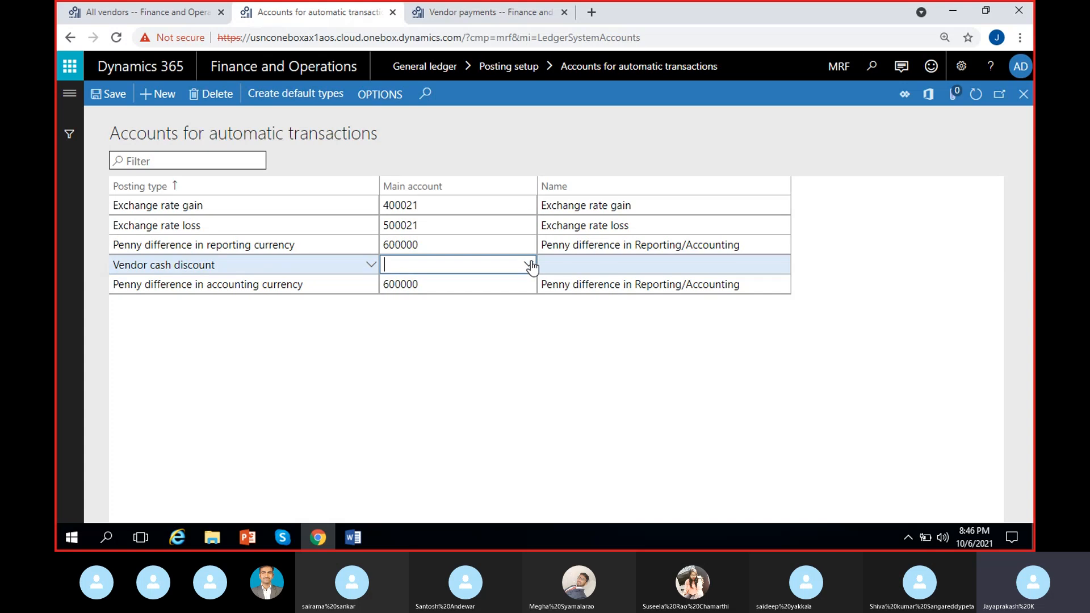
text(400)
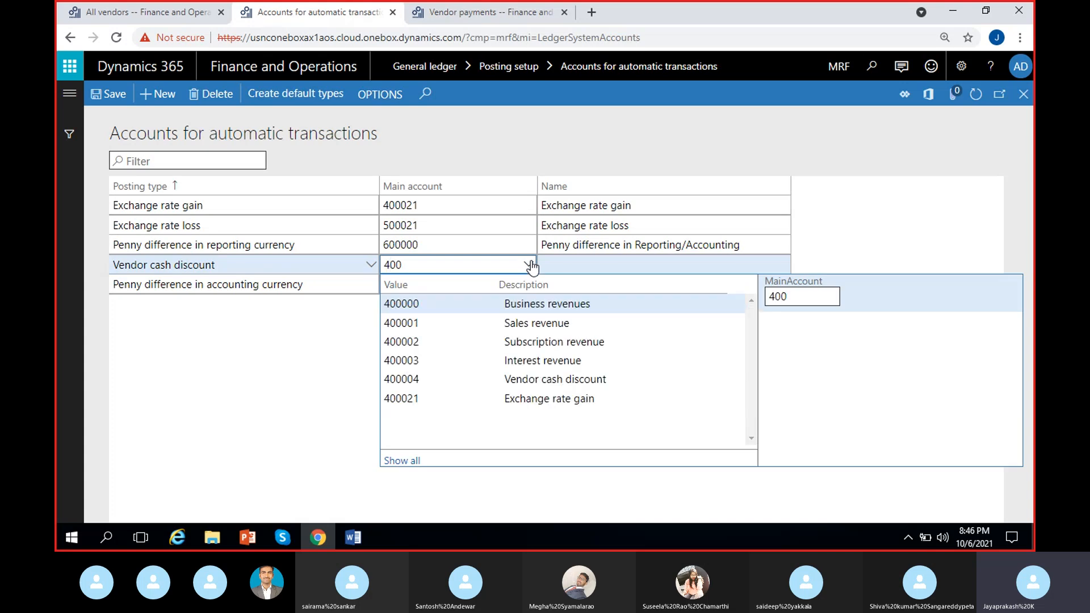
click(526, 379)
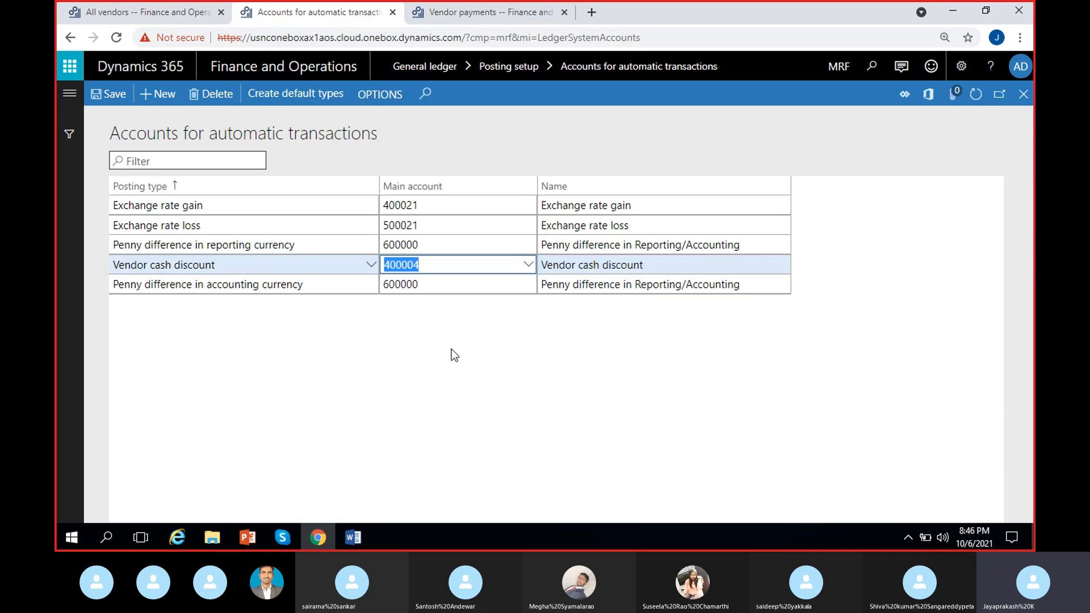
click(106, 97)
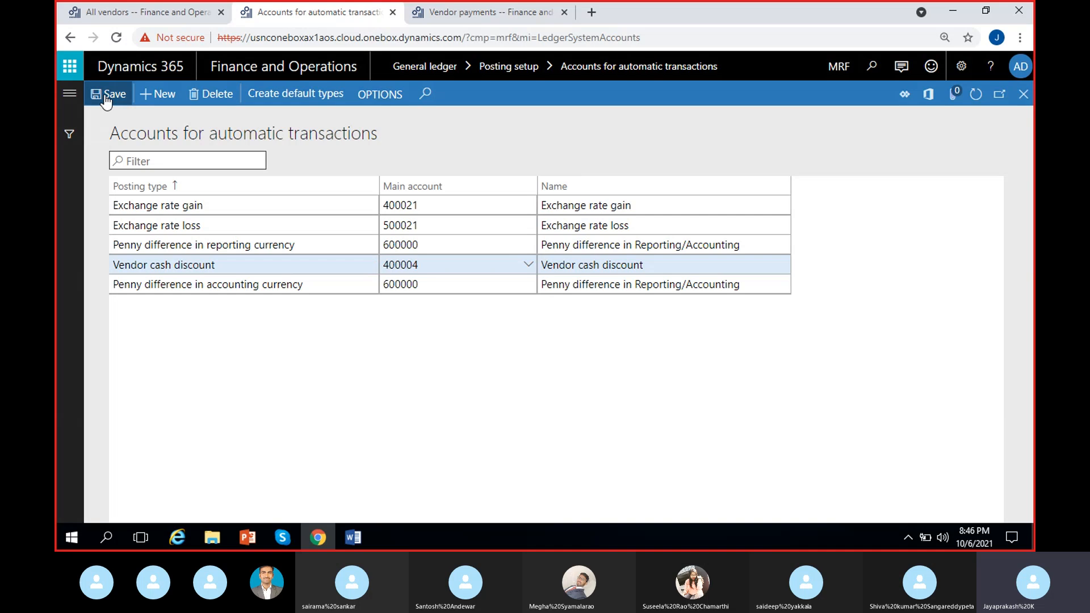
Return to the vendor payments journal lines and dismiss both posting messages.
click(470, 11)
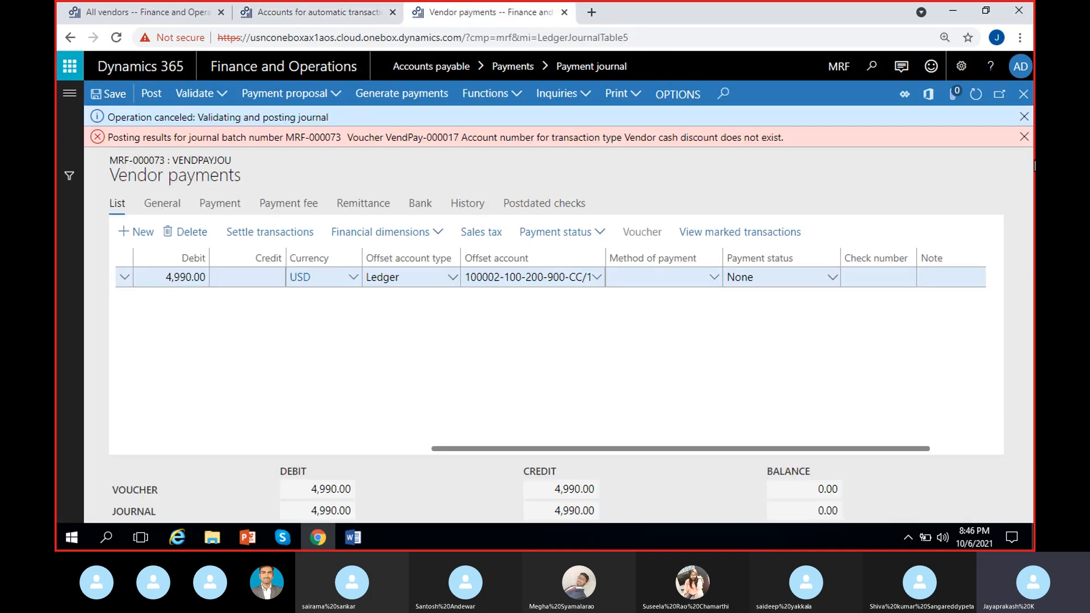
click(1025, 137)
click(1024, 116)
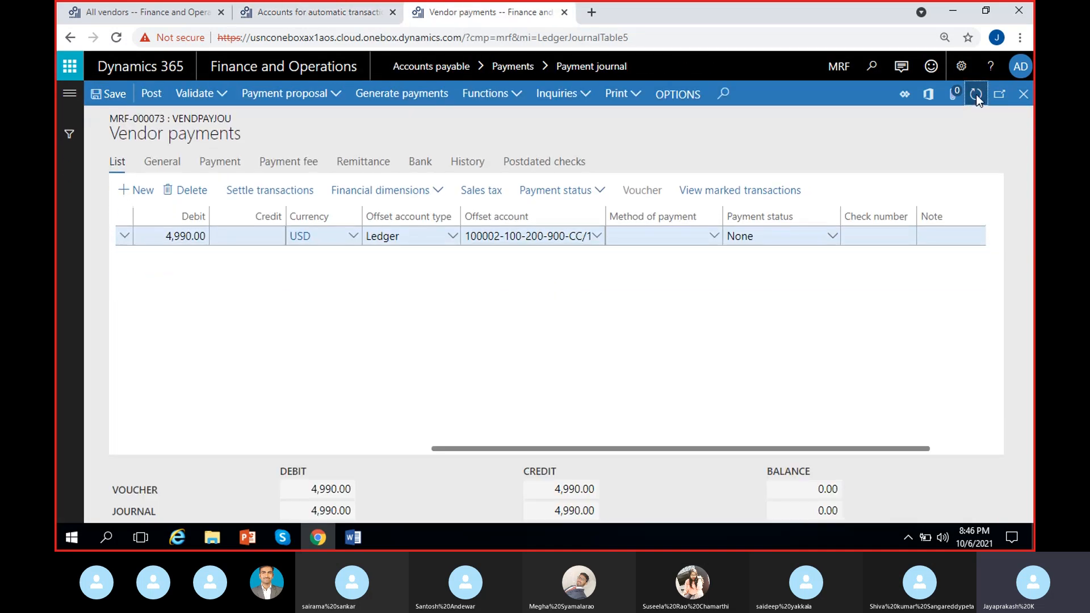
Refresh the vendor payments lines and post the 4,990.00 payment journal for Sahara.
click(977, 96)
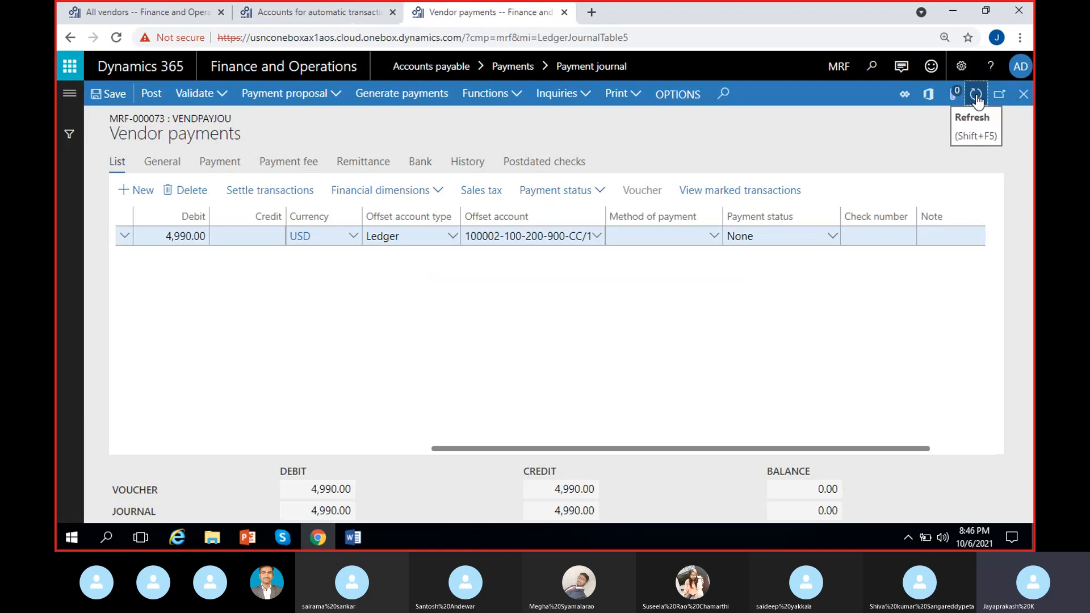
click(152, 99)
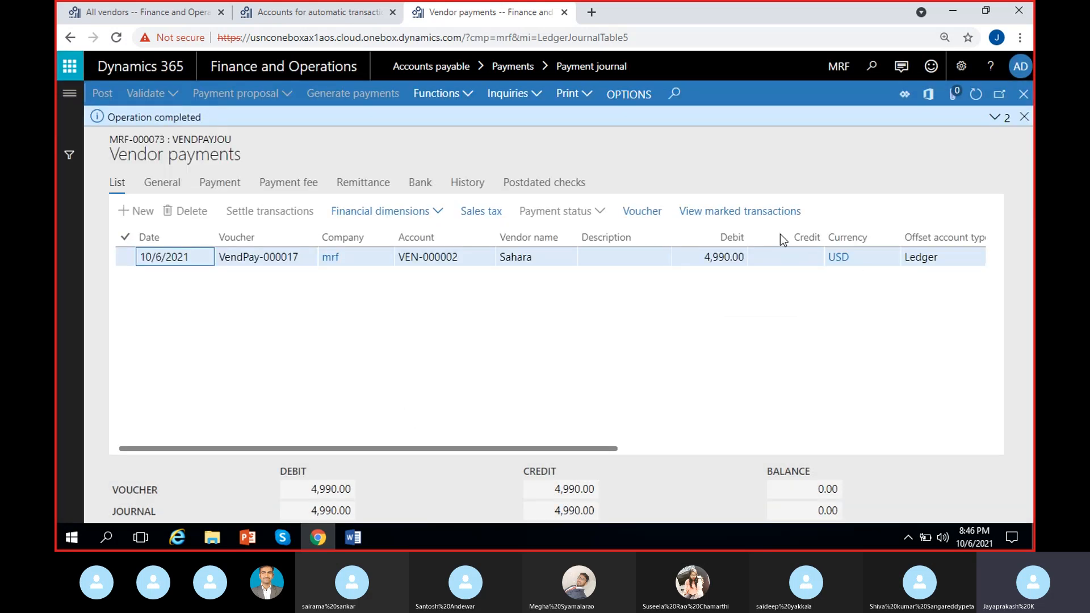
key(ctrl+shift+Tab)
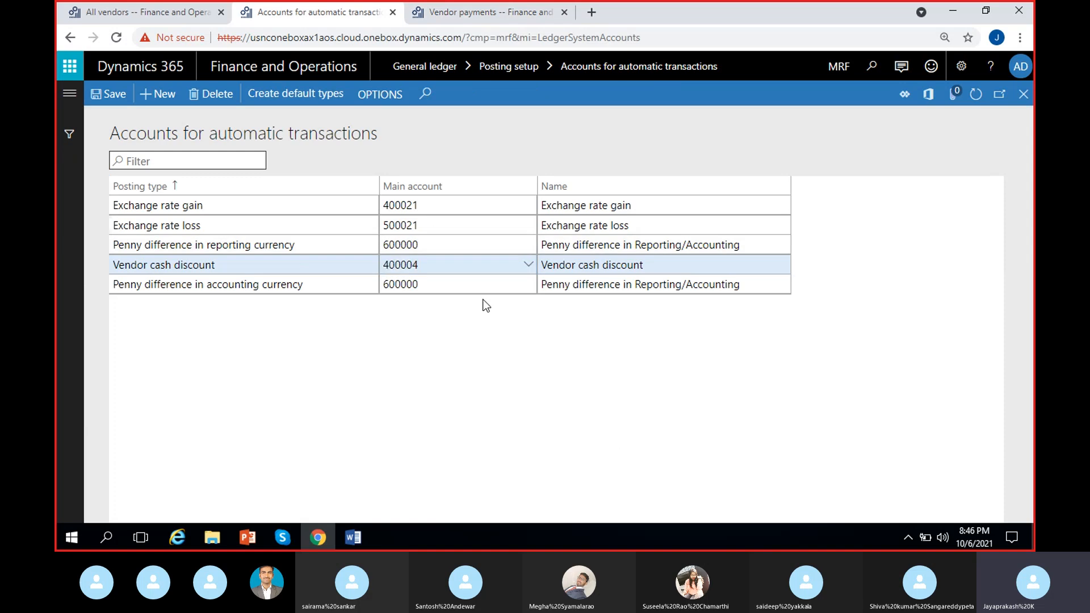
click(520, 9)
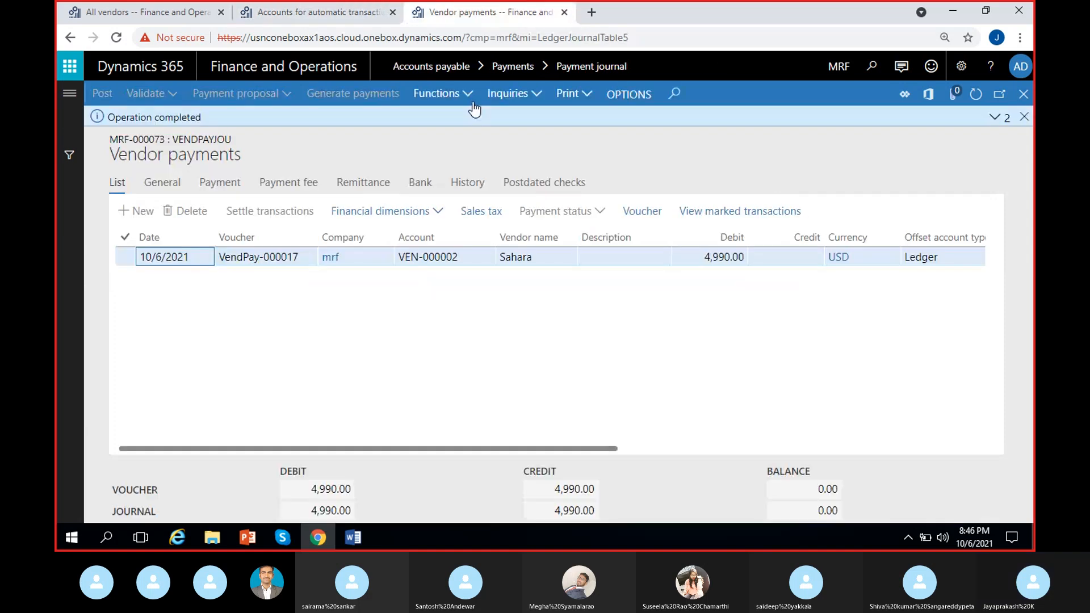
Open the voucher transactions of the posted Sahara payment and bring up the related voucher entries.
click(642, 211)
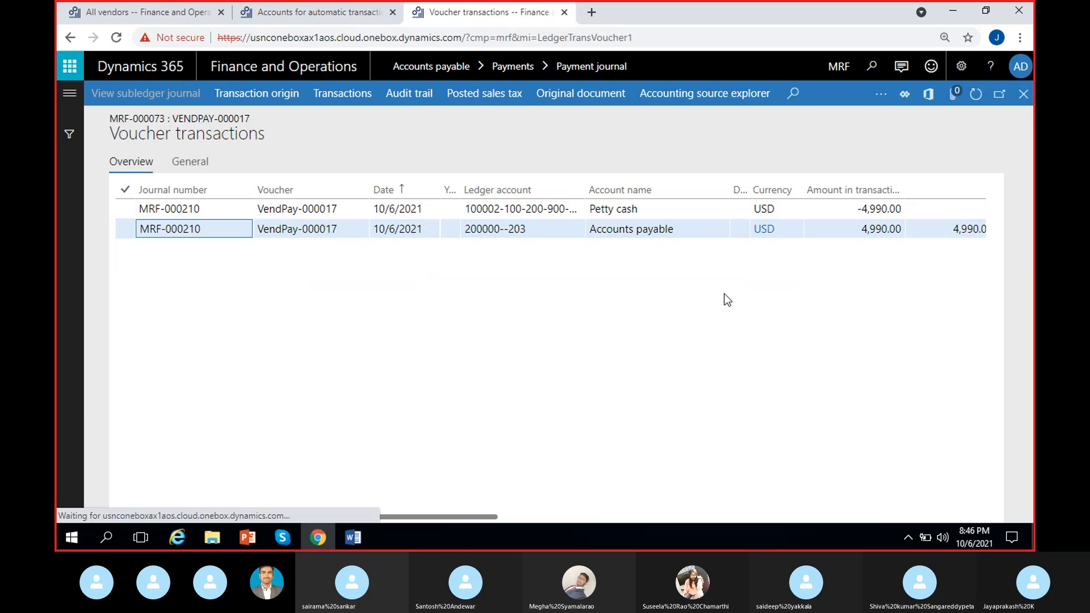
drag(862, 209, 922, 209)
click(882, 298)
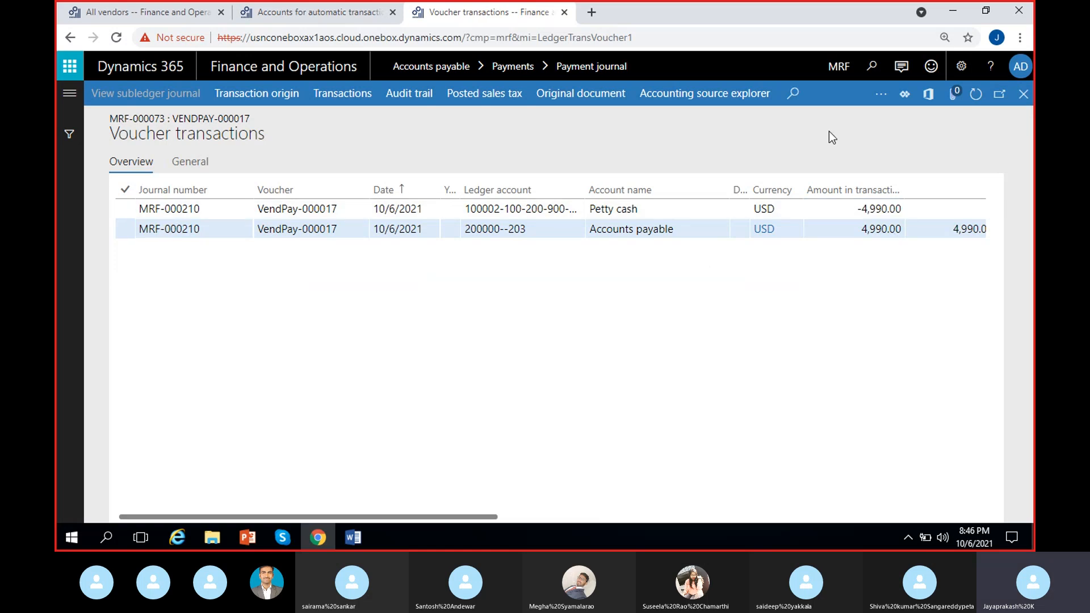
click(881, 95)
click(857, 331)
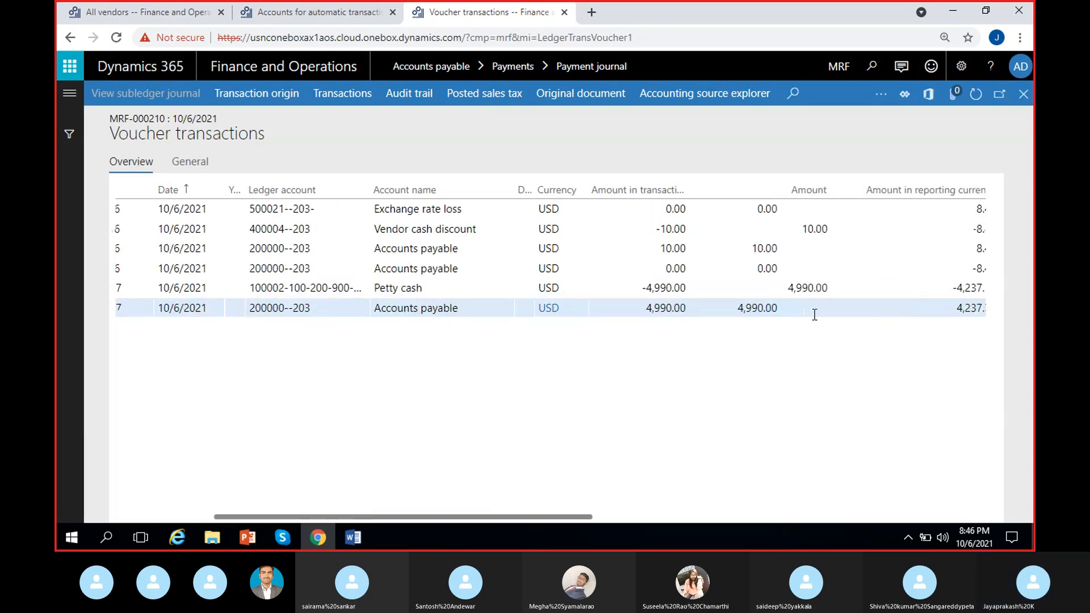
Examine the amounts and ledger account of the vendor cash discount and accounts payable entries in the related voucher.
click(661, 229)
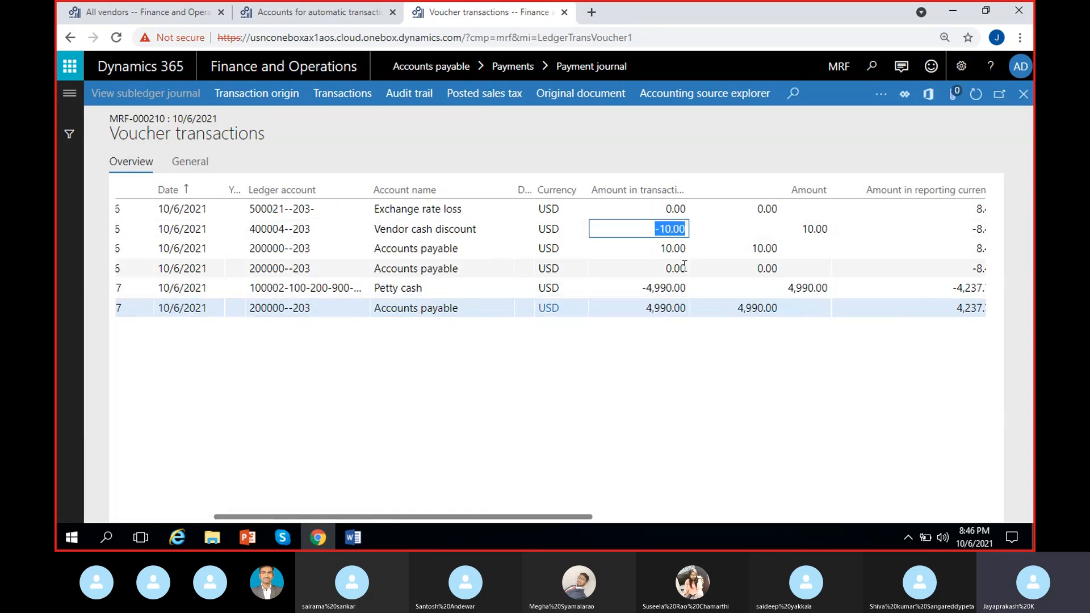
click(662, 249)
click(673, 400)
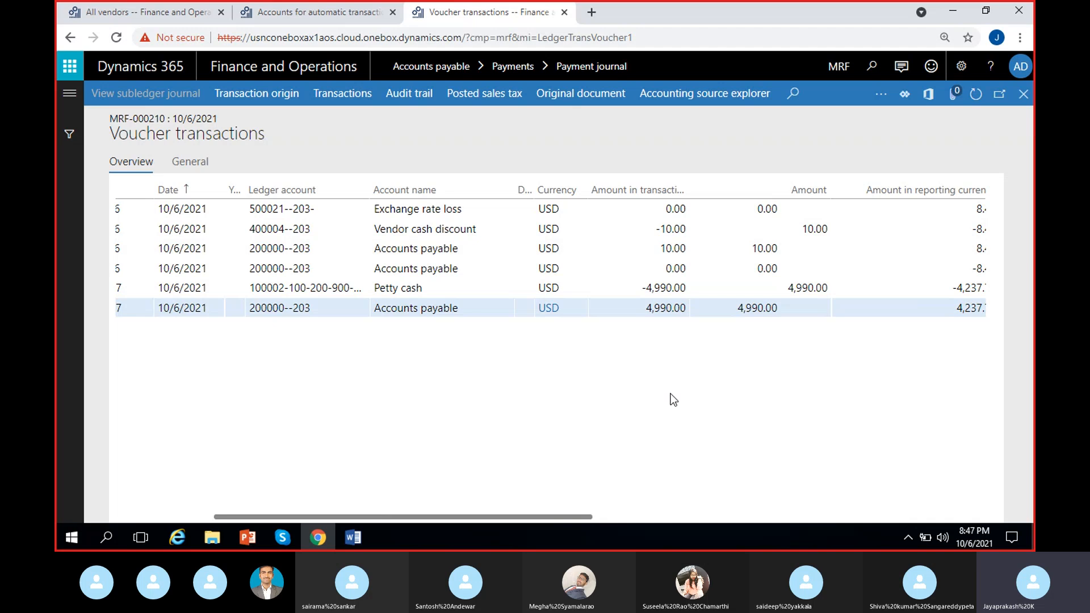
scroll(673, 400, right, 3)
scroll(673, 400, left, 2)
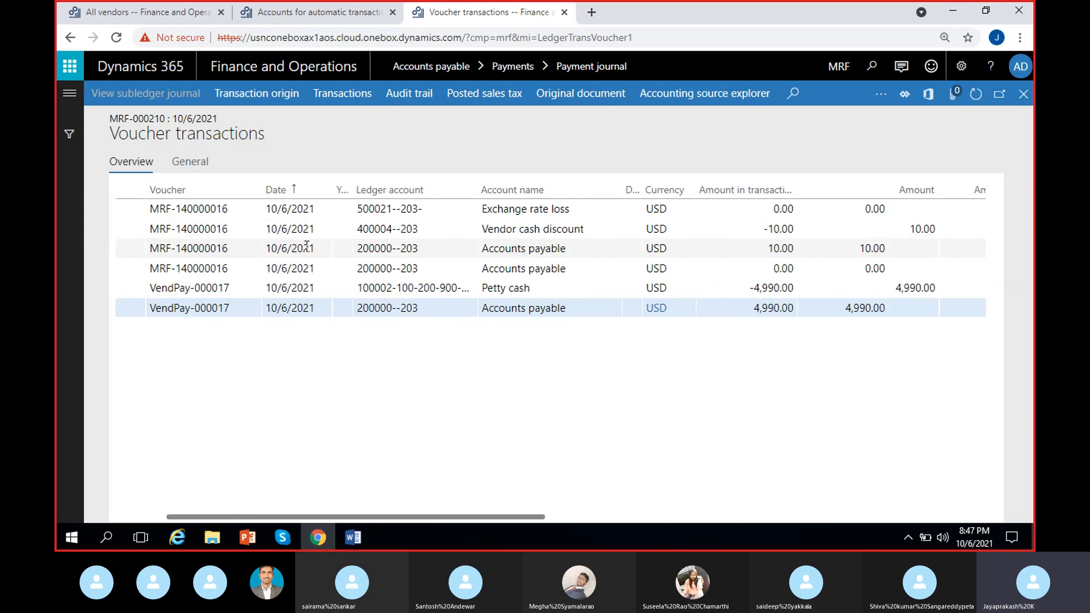
drag(358, 230, 392, 229)
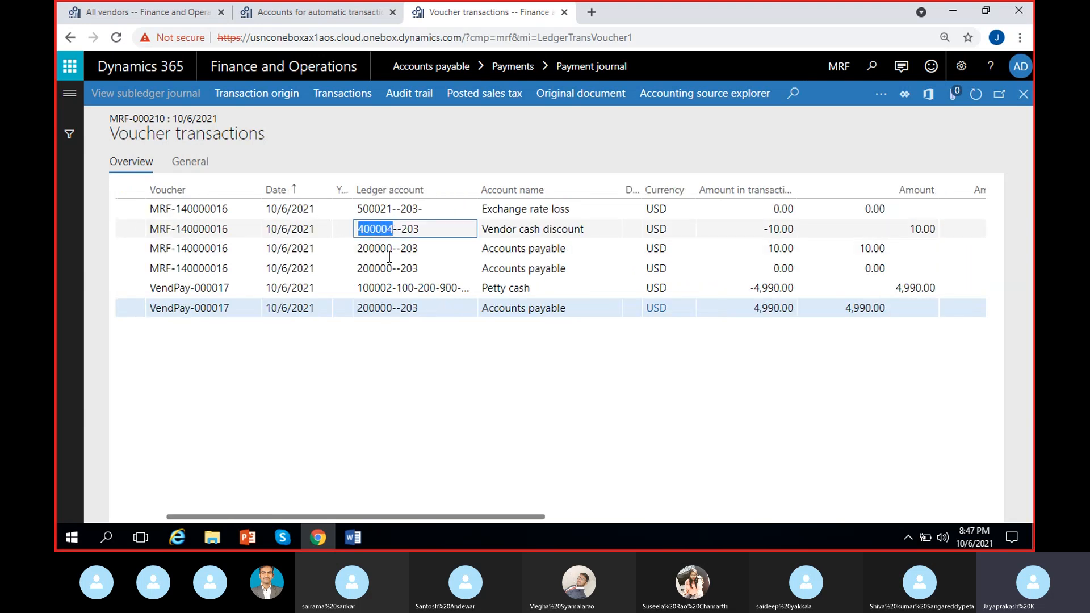
click(341, 365)
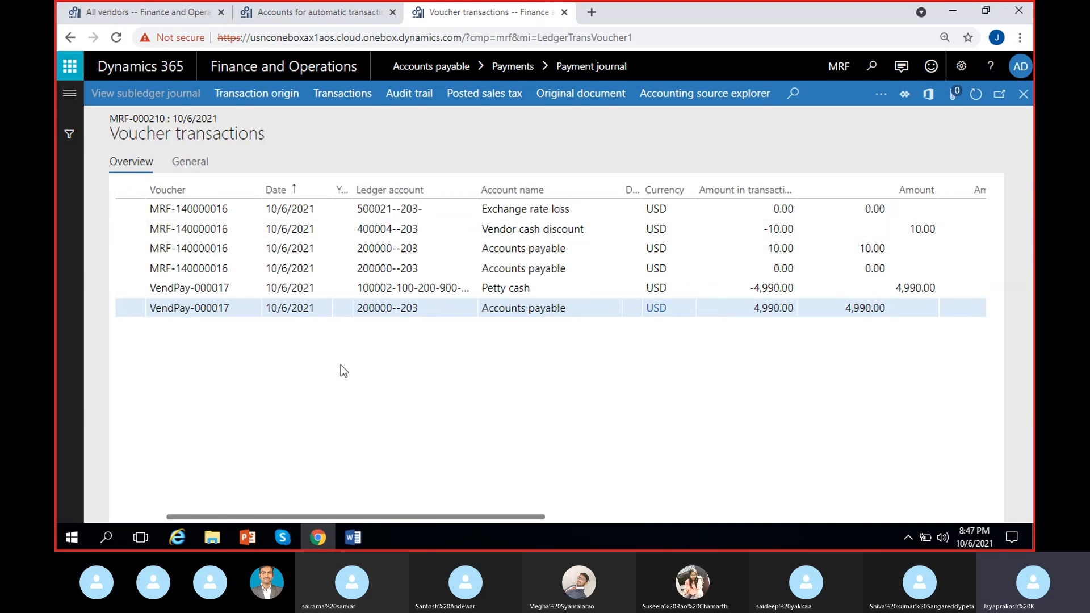
Compare the voucher's cash discount account with the Vendor cash discount setup in the accounts for automatic transactions.
click(314, 15)
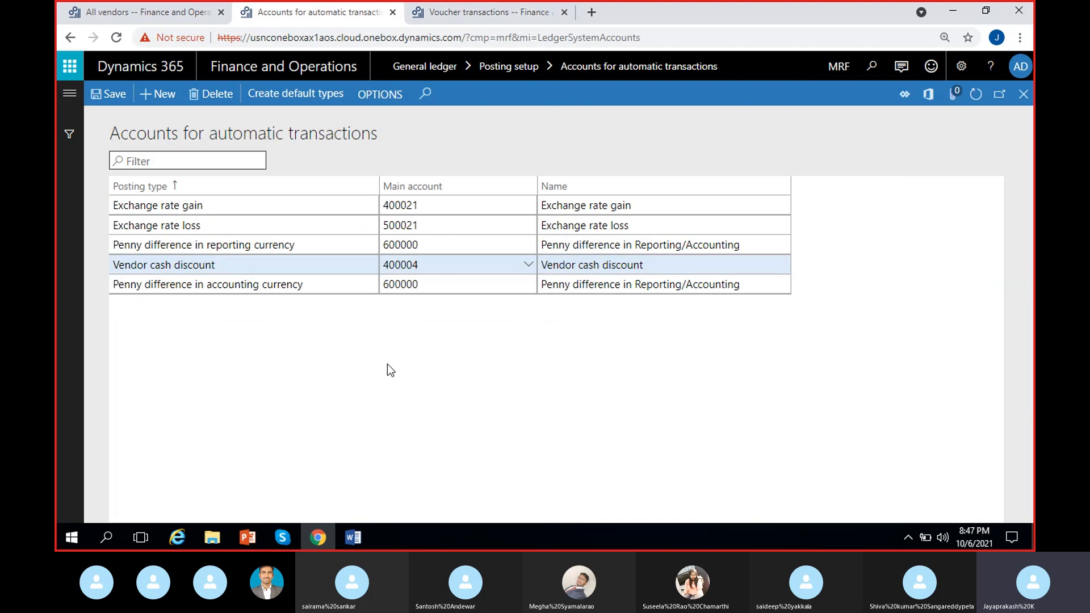
click(445, 17)
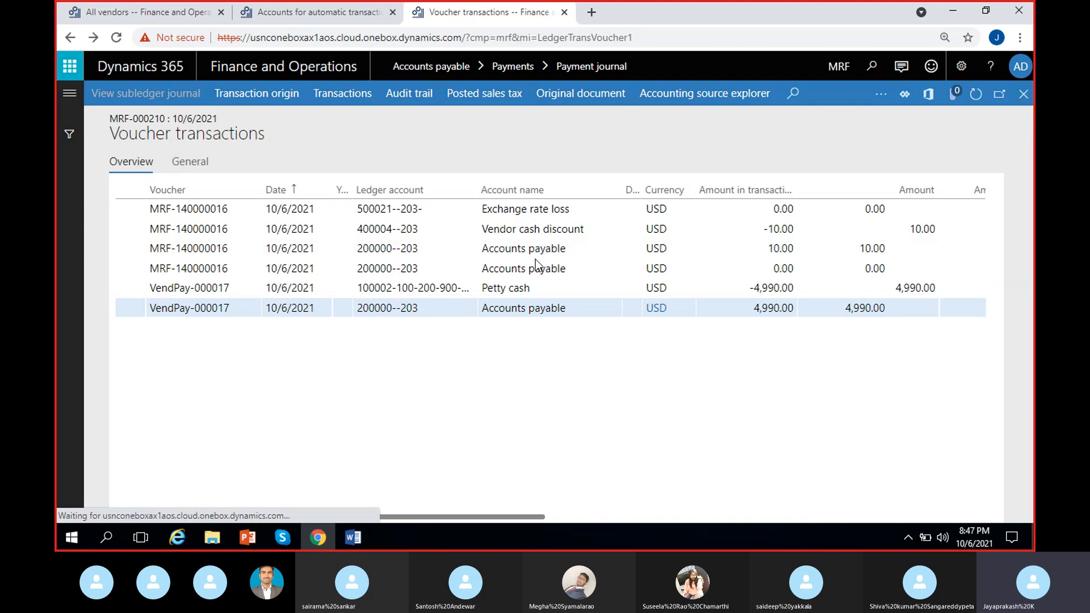
click(295, 16)
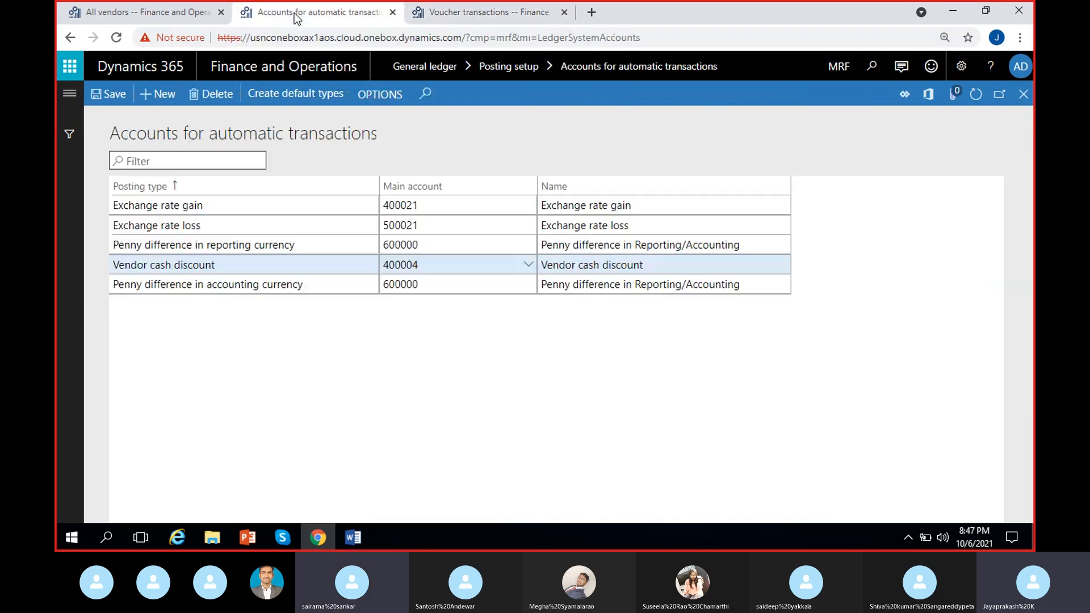
click(476, 17)
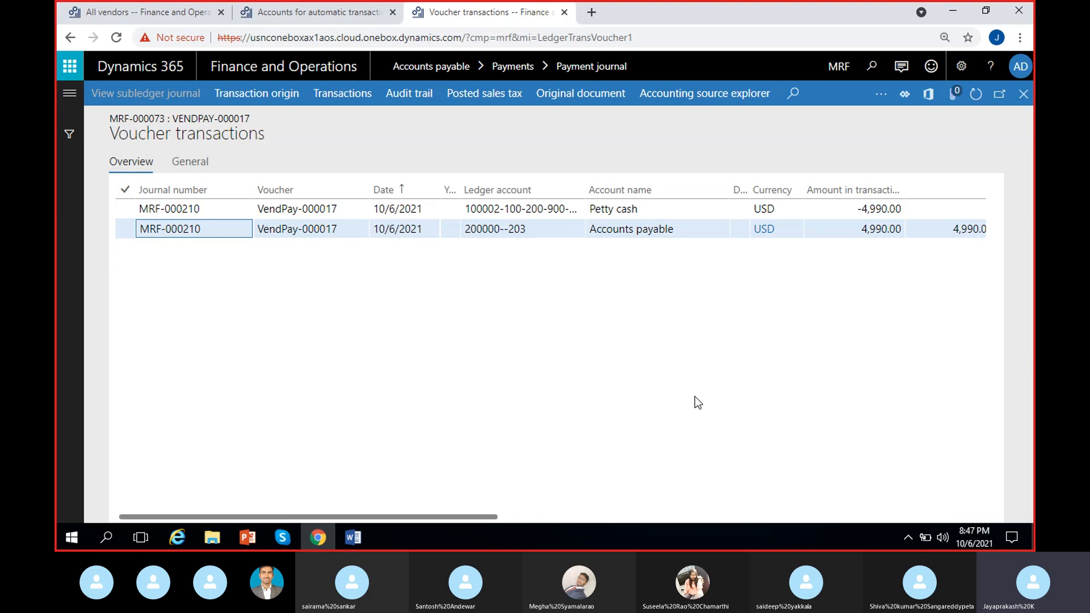
Close the voucher transactions and the posted journal's lines to return to the payment journal list.
click(686, 348)
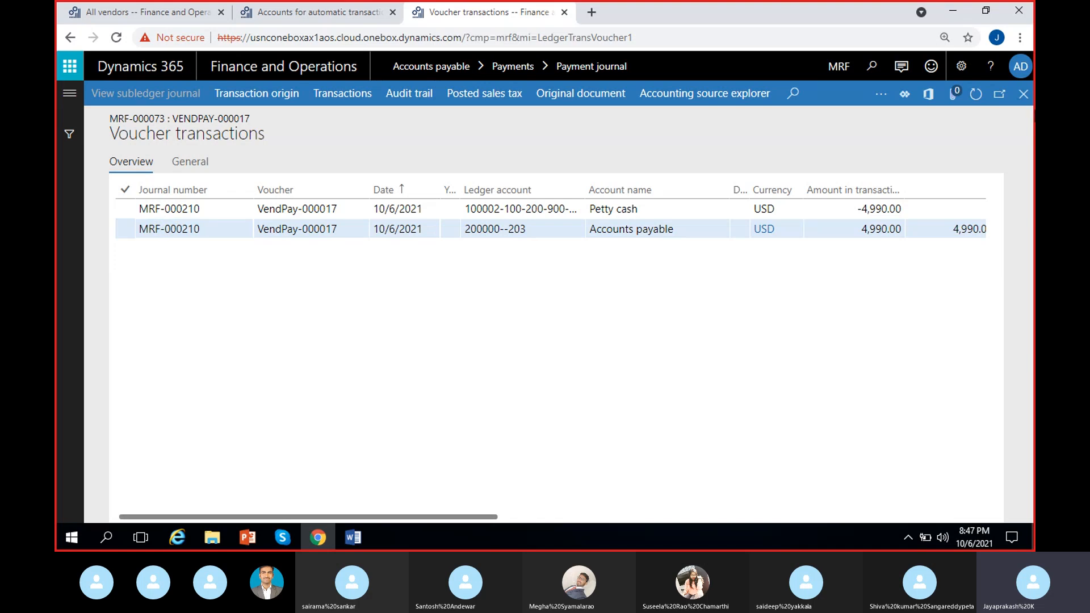
click(1023, 95)
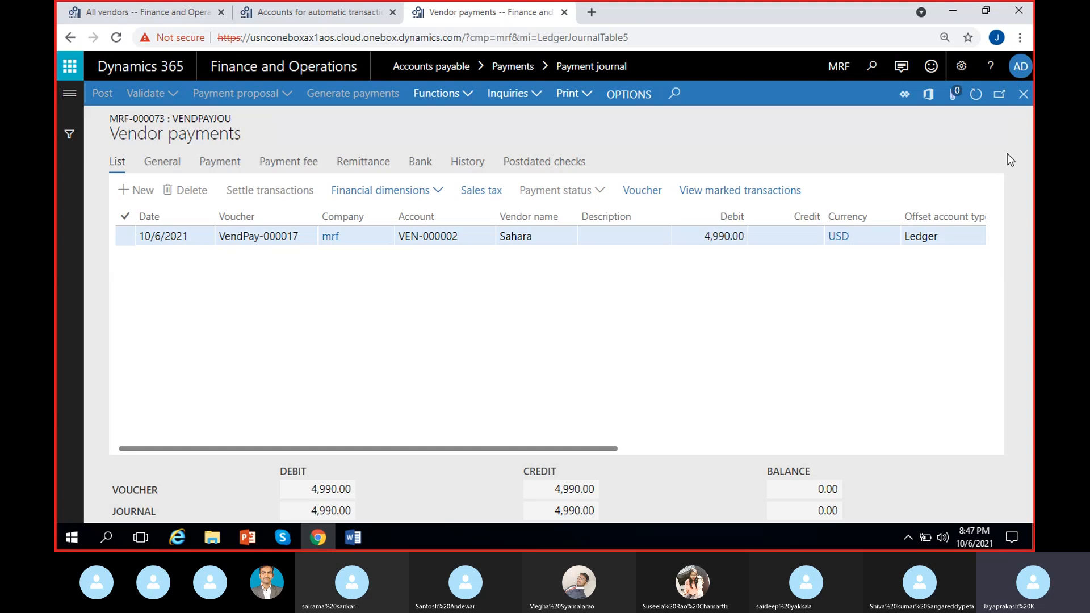
click(1024, 94)
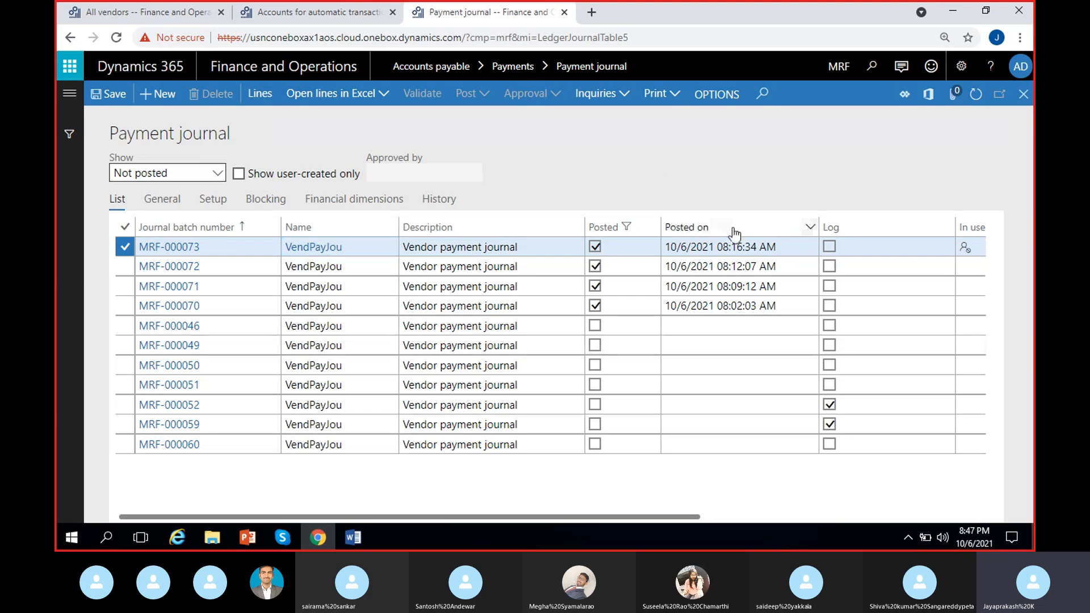
Create a new payment journal with the name VendPayJou and open its lines.
click(158, 96)
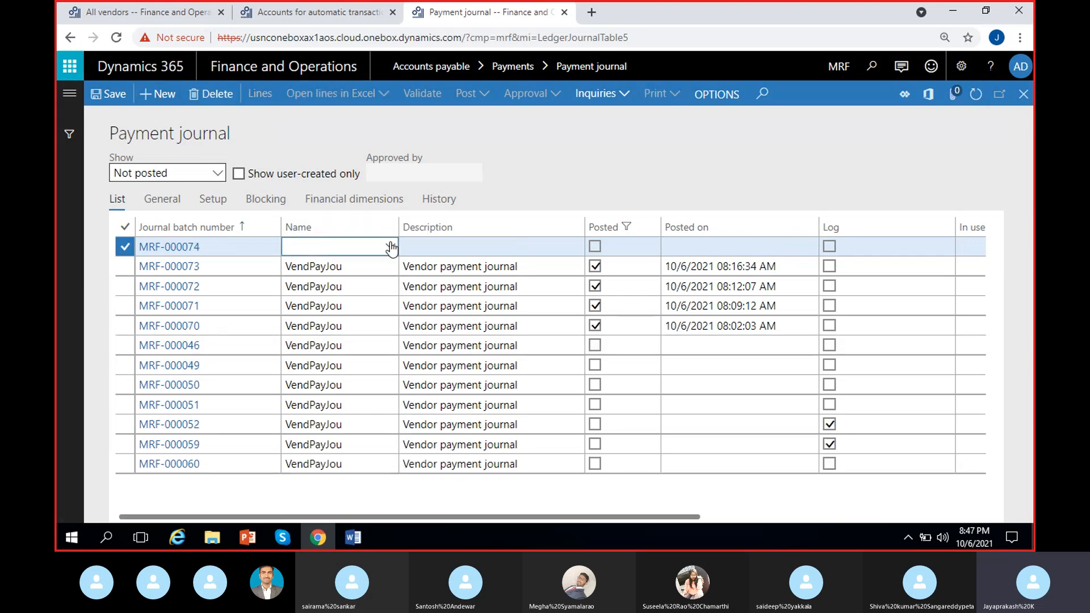
click(390, 245)
click(357, 287)
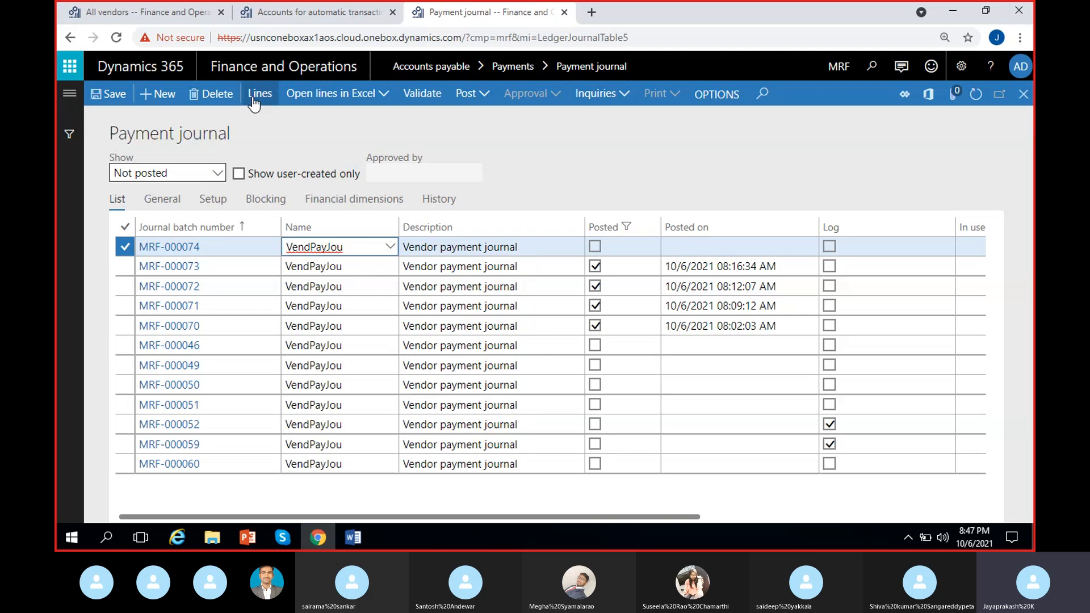
click(253, 97)
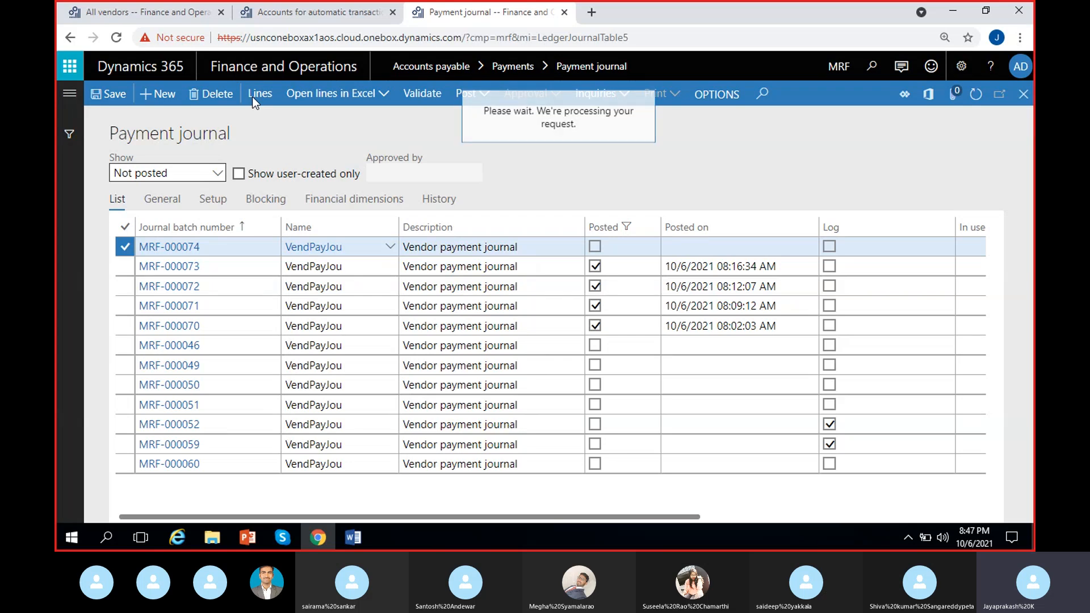
Choose vendor Sahara on the new payment line and enter a debit amount of 1000.
click(491, 237)
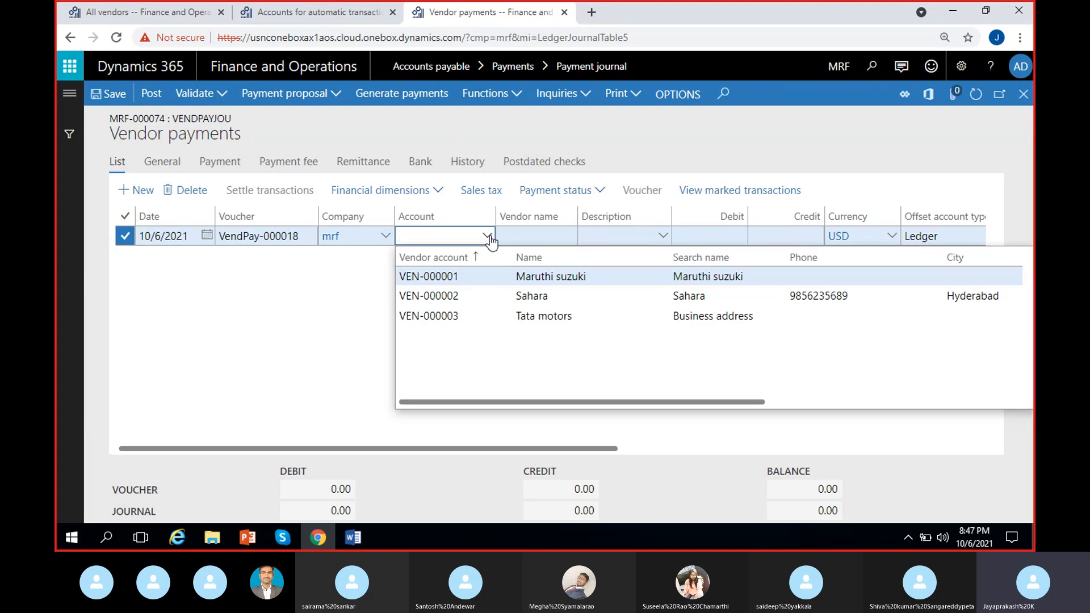
click(534, 299)
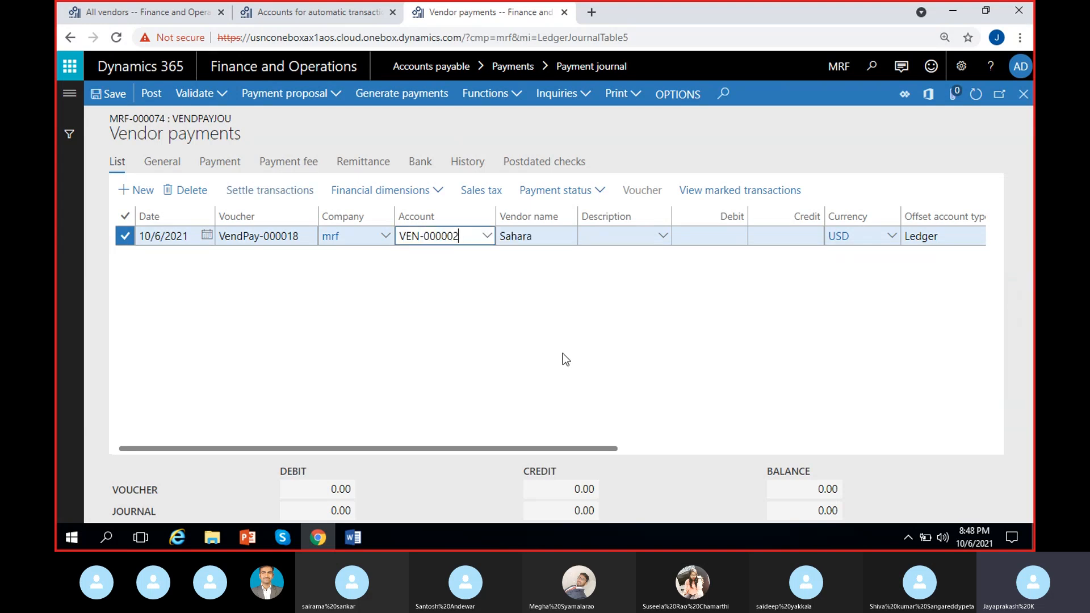
click(727, 236)
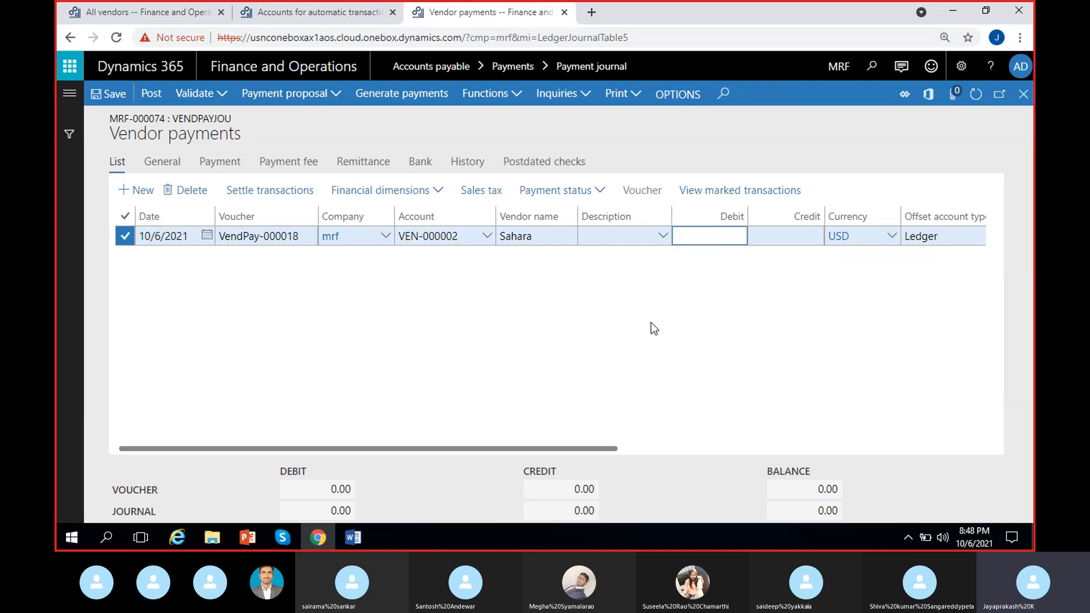
text(1000)
click(712, 342)
Clear the method of payment on the Sahara payment line.
scroll(712, 343, right, 5)
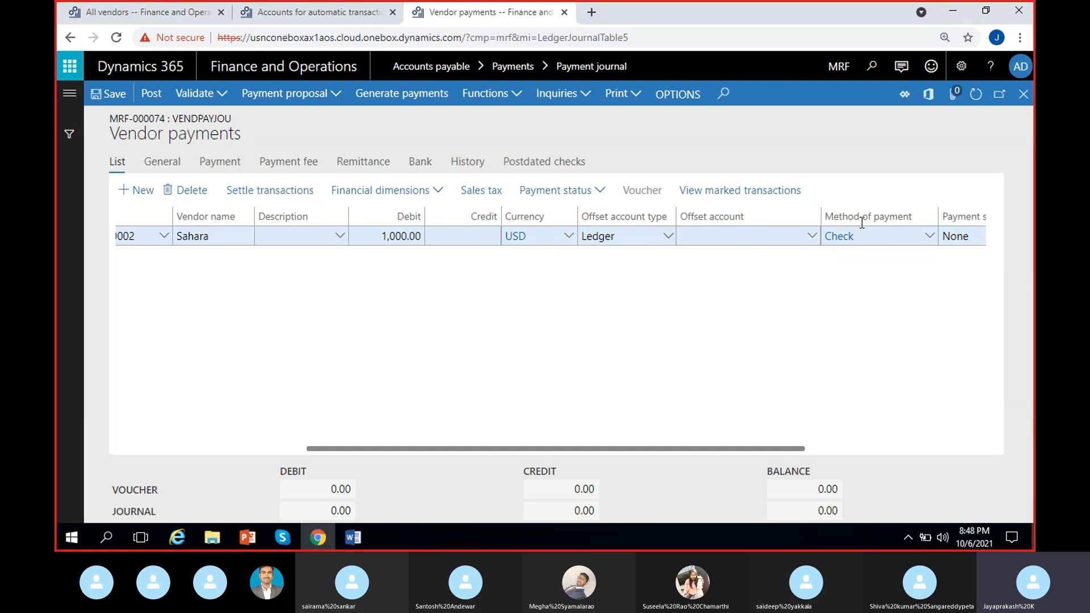
click(811, 236)
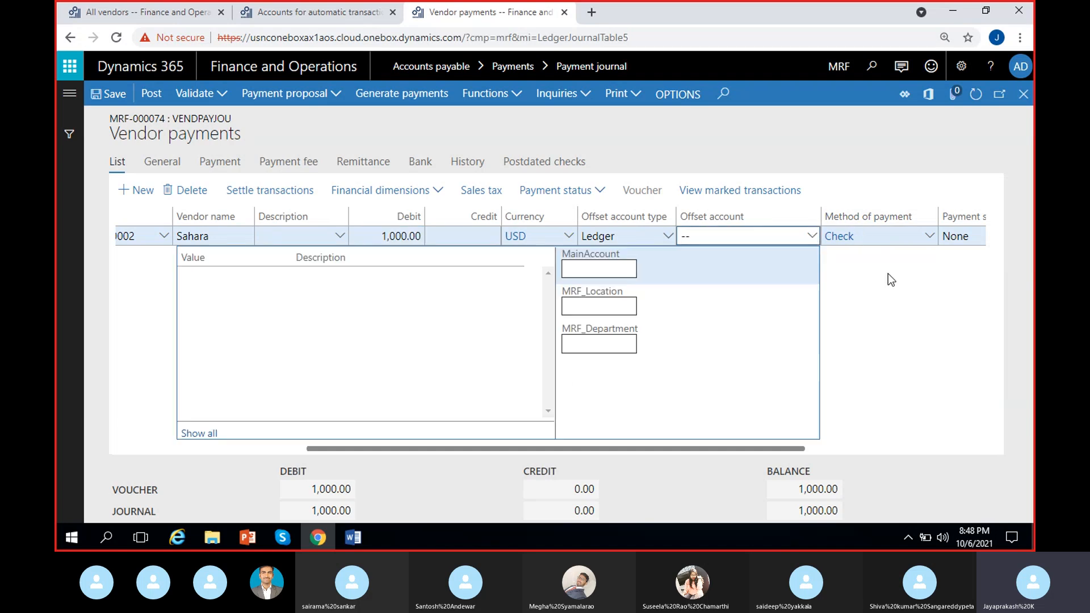
key(Tab)
key(BackSpace)
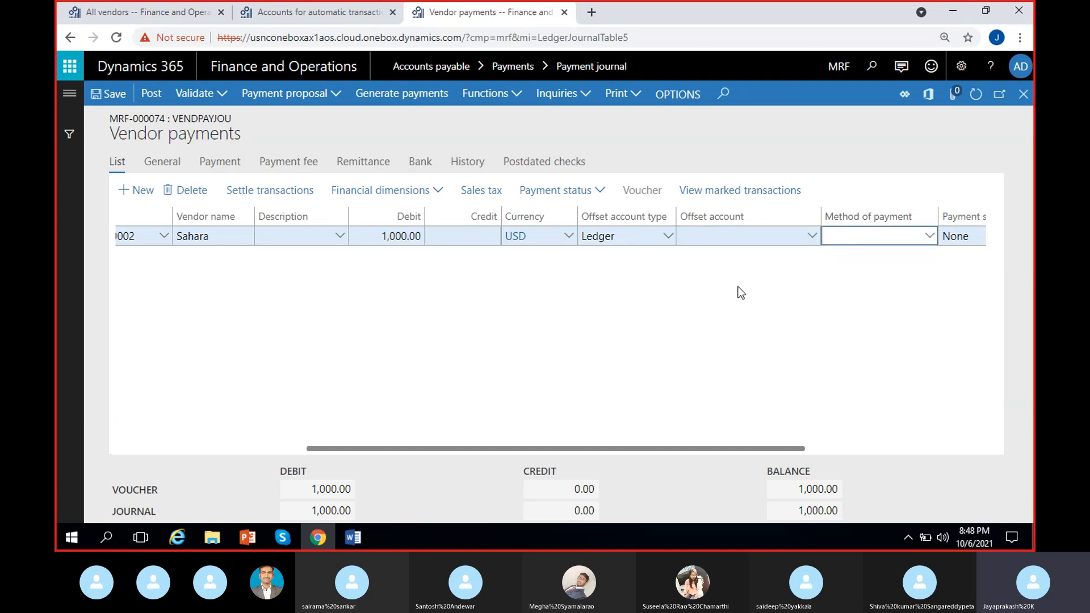
Set the offset account to petty cash 100002 with location 100, department 200, customer dimension 900 and cost center CC/1.
click(812, 239)
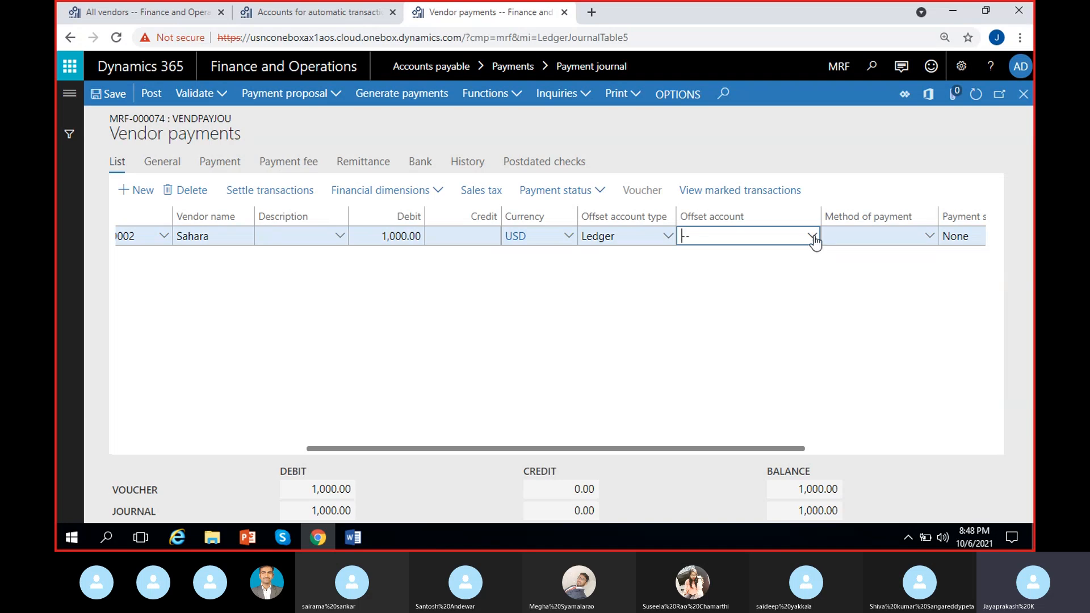
click(813, 237)
click(336, 292)
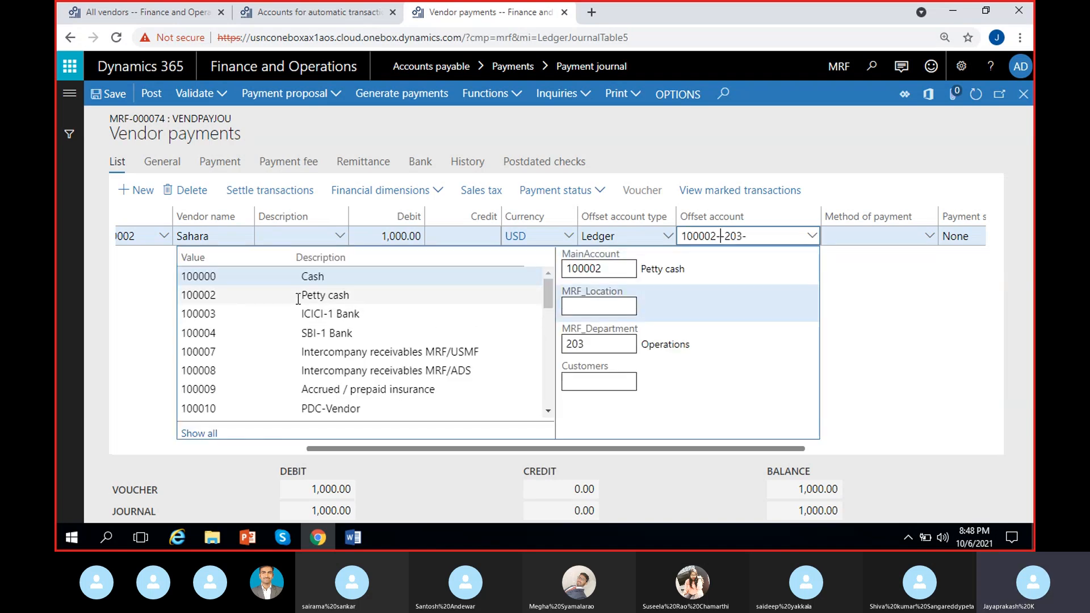
click(579, 322)
key(BackSpace)
text(0)
click(595, 307)
text(100)
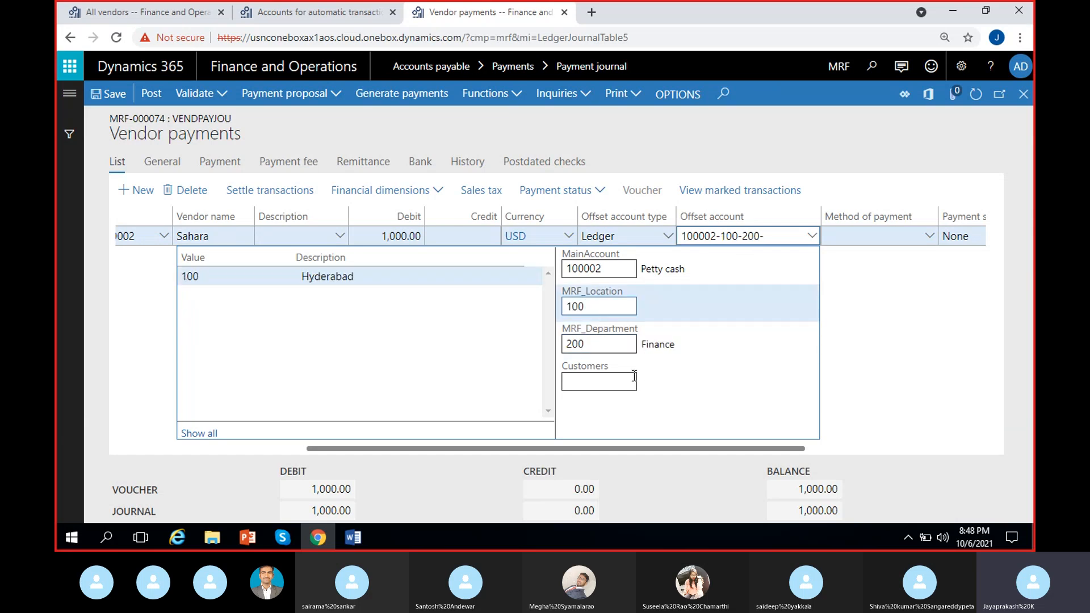
key(Tab)
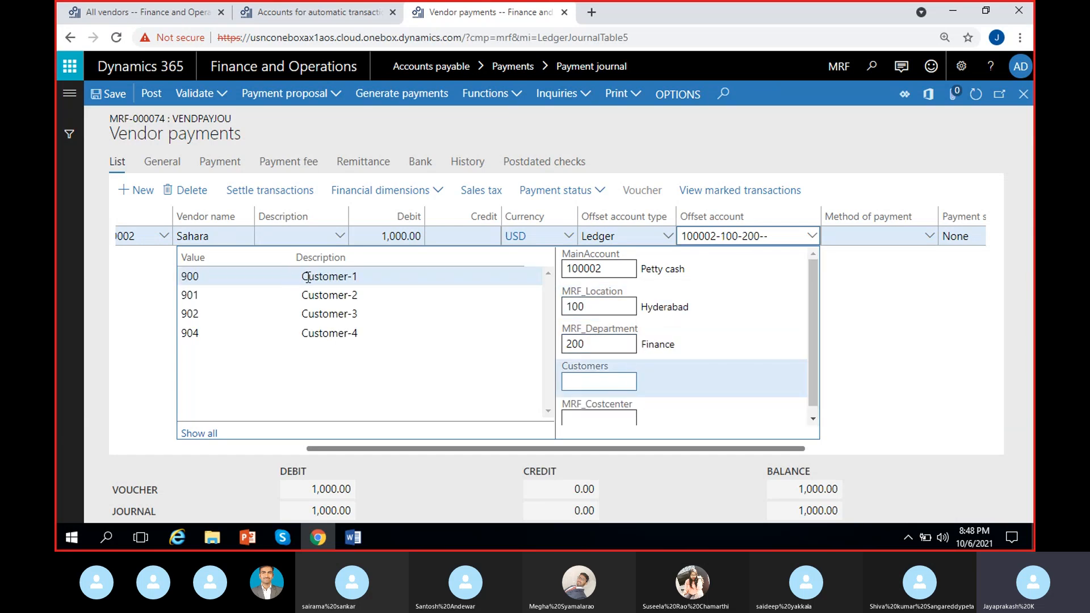
click(309, 277)
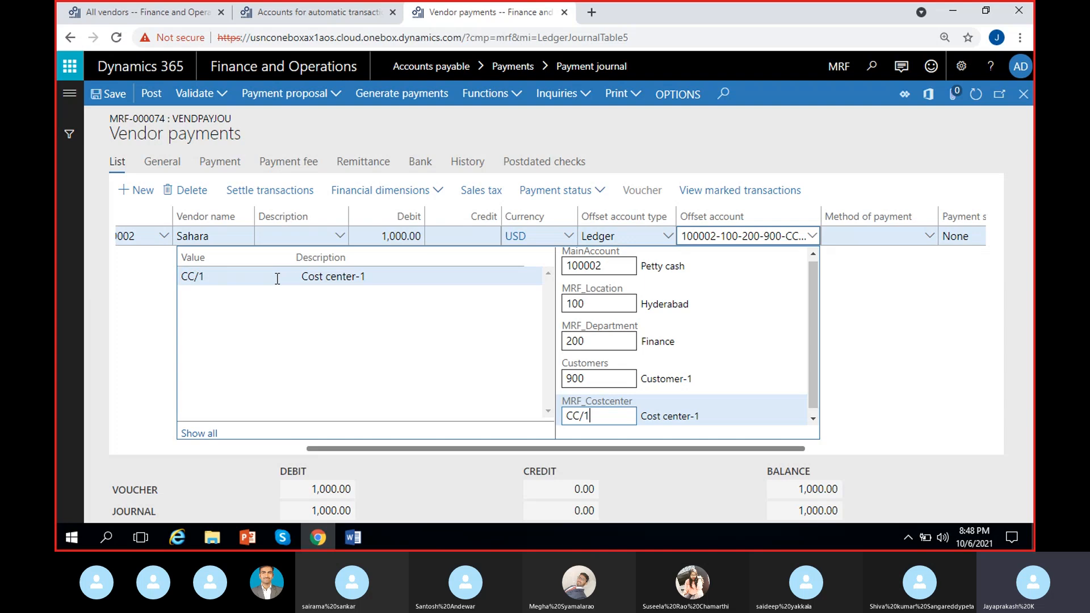
click(151, 291)
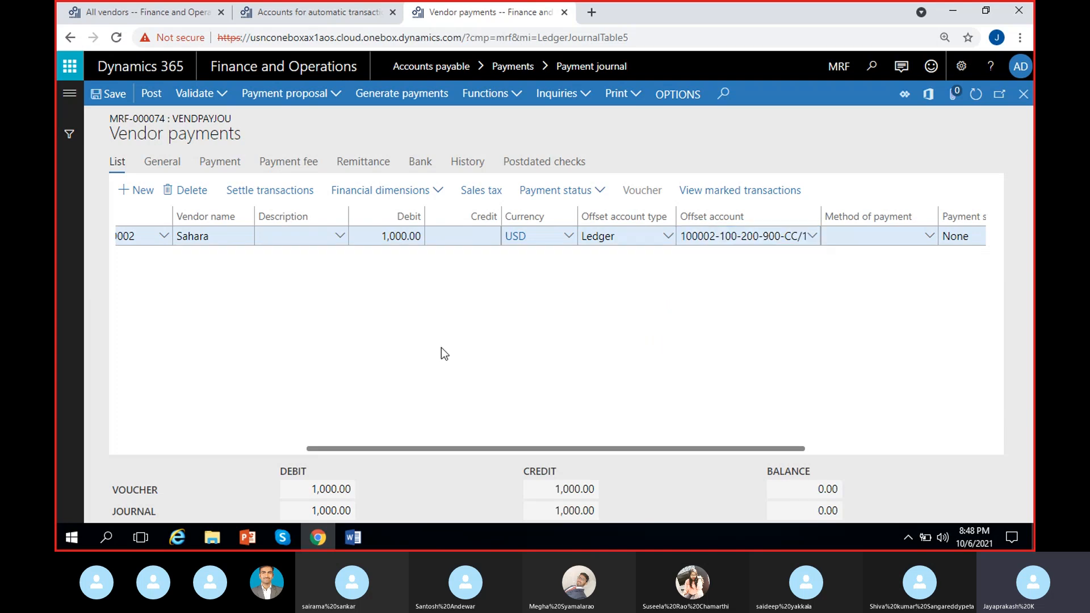
scroll(365, 371, left, 4)
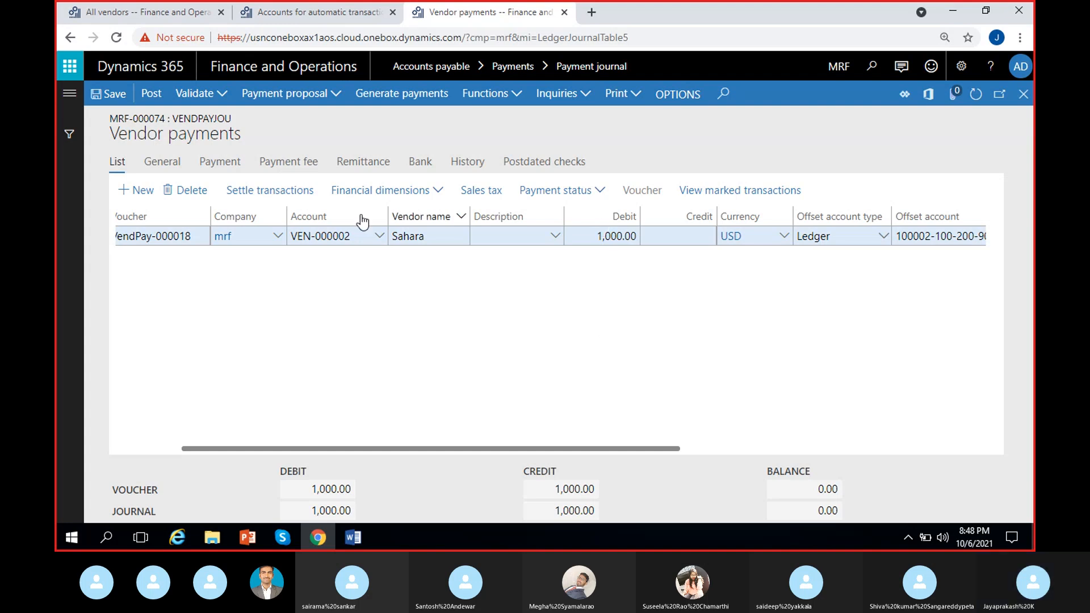
click(216, 164)
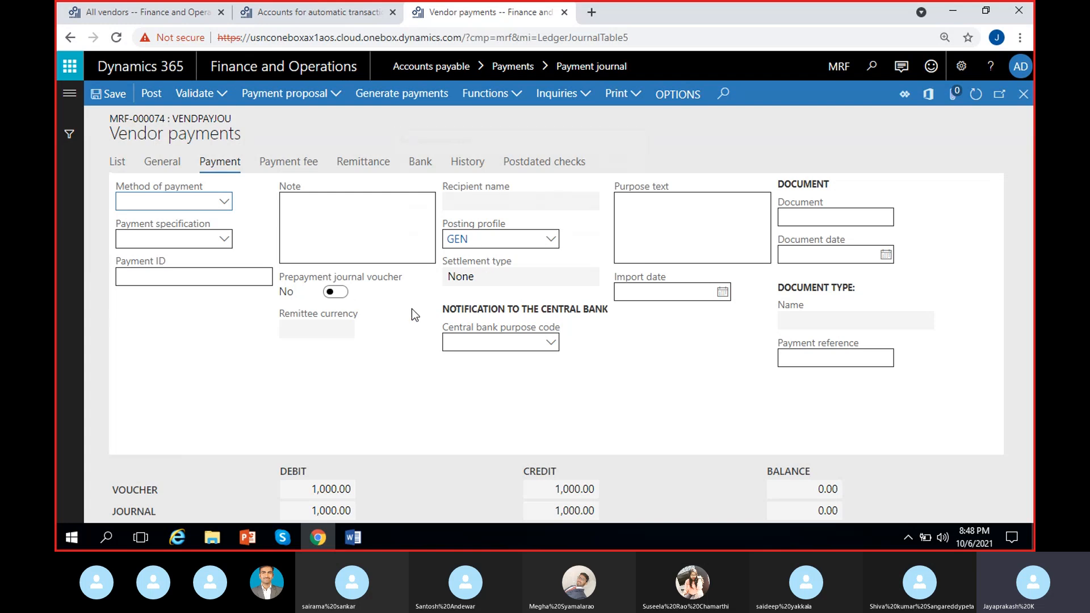
click(341, 293)
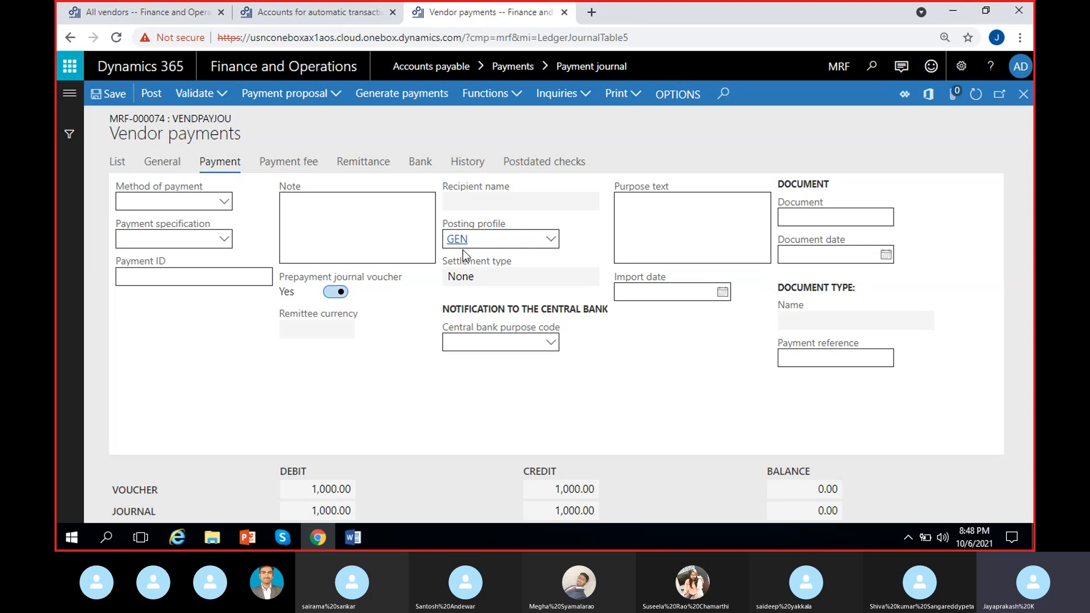
click(338, 292)
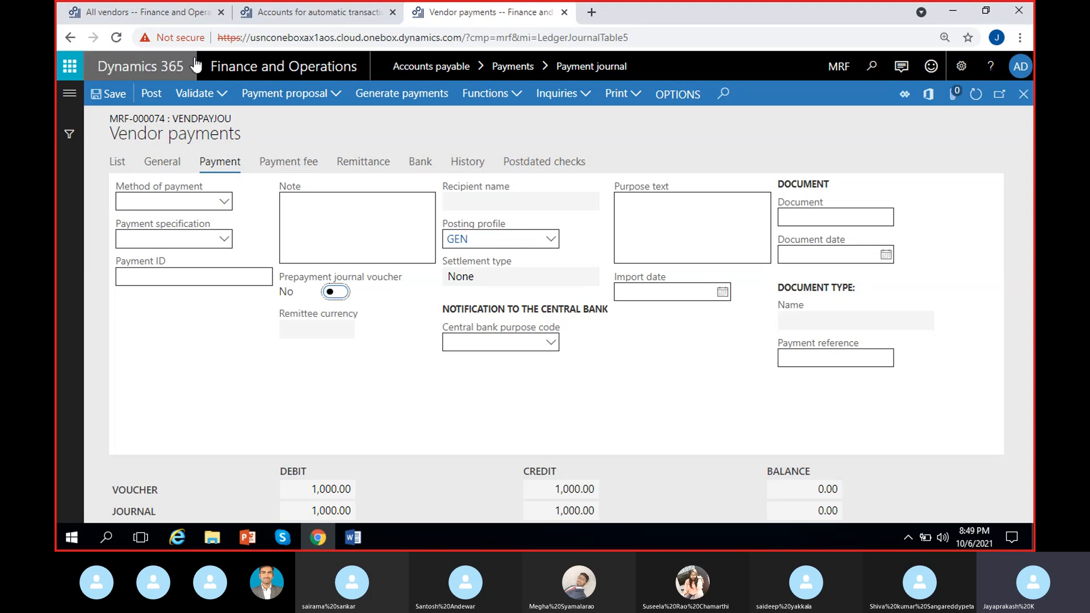
Open the Accounts payable parameters in place of the accounts for automatic transactions page.
click(141, 17)
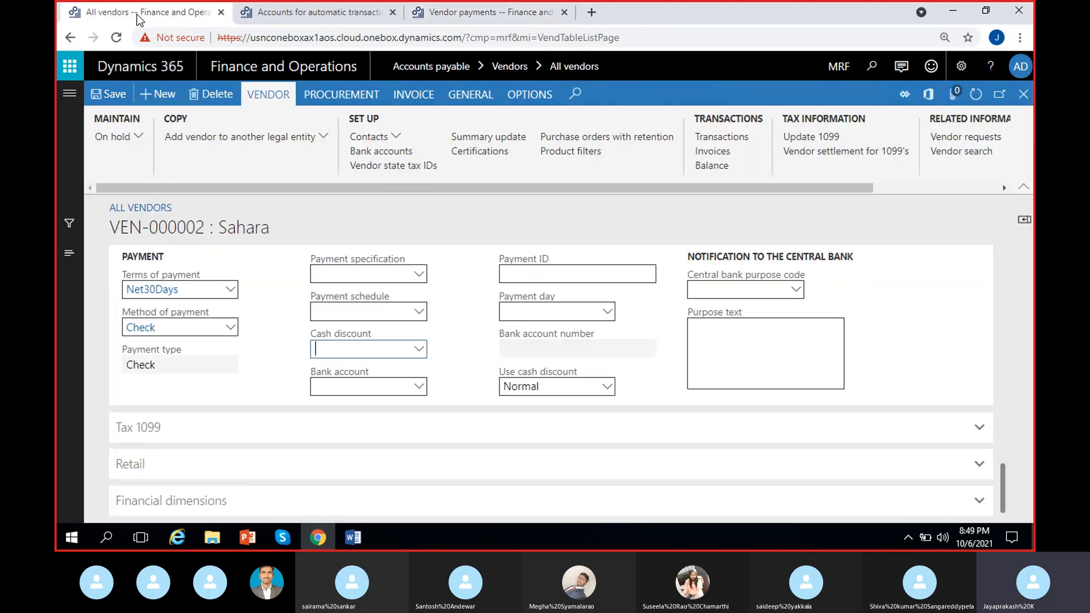
click(314, 12)
click(69, 93)
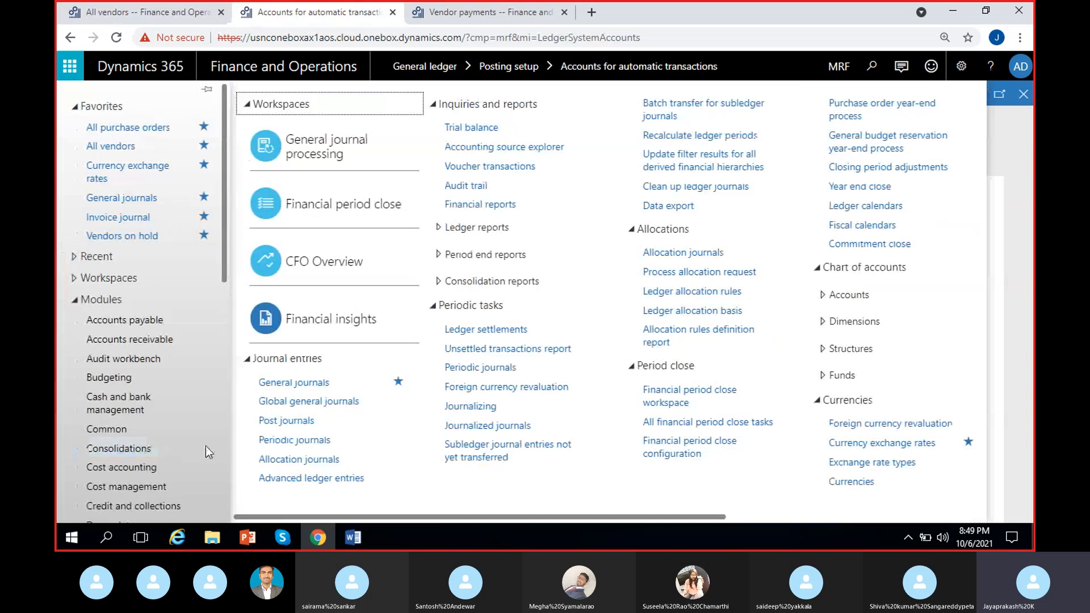
click(143, 325)
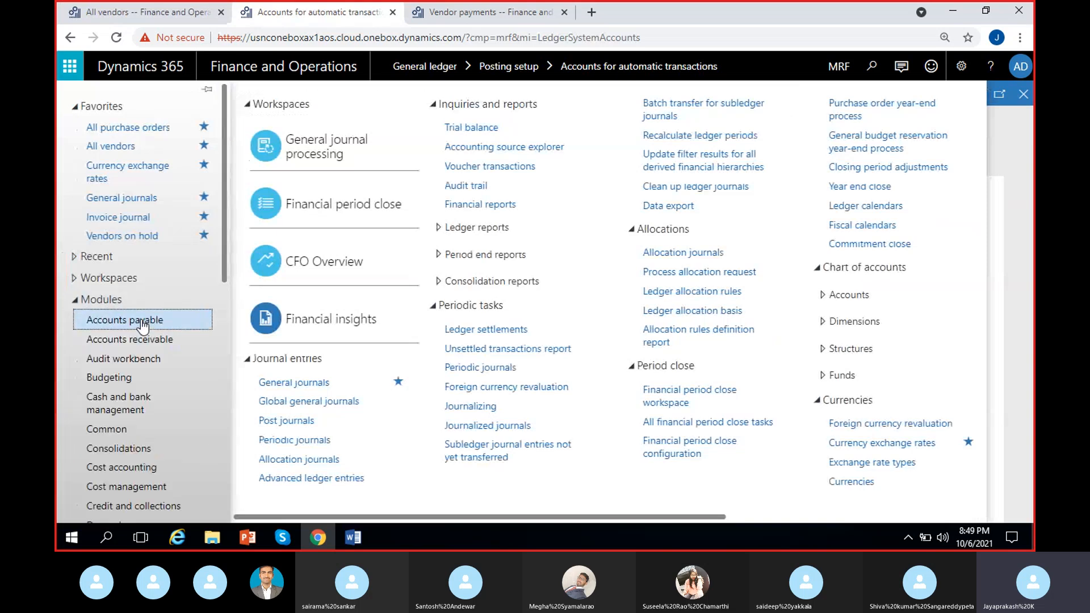
drag(495, 516, 737, 517)
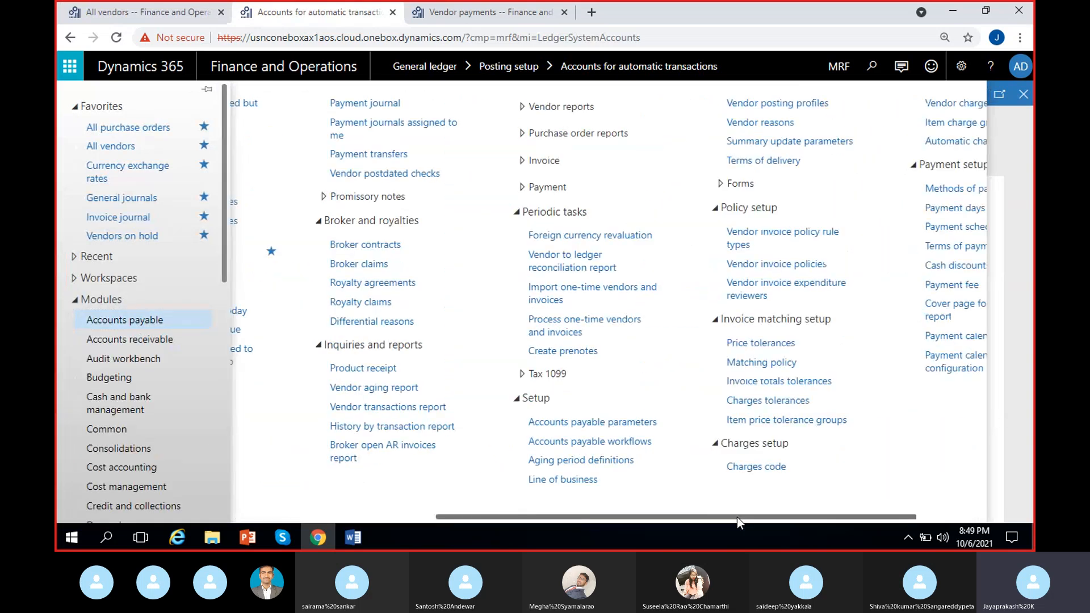
click(479, 421)
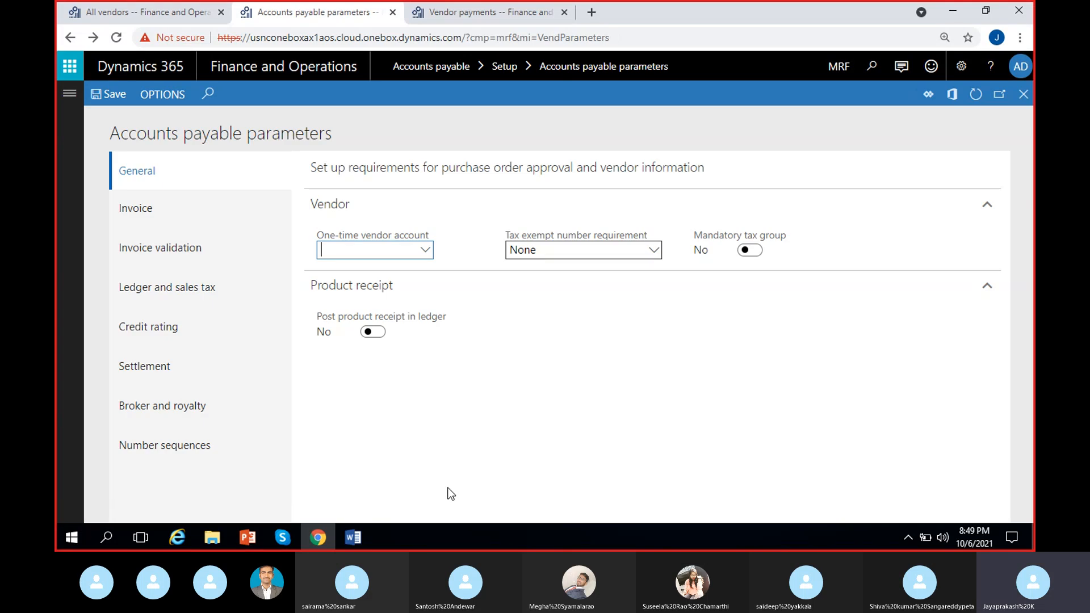
In the ledger and sales tax parameters, set the posting profiles for payment journals with prepayment and for prepayment invoices to PRE, and save.
click(176, 289)
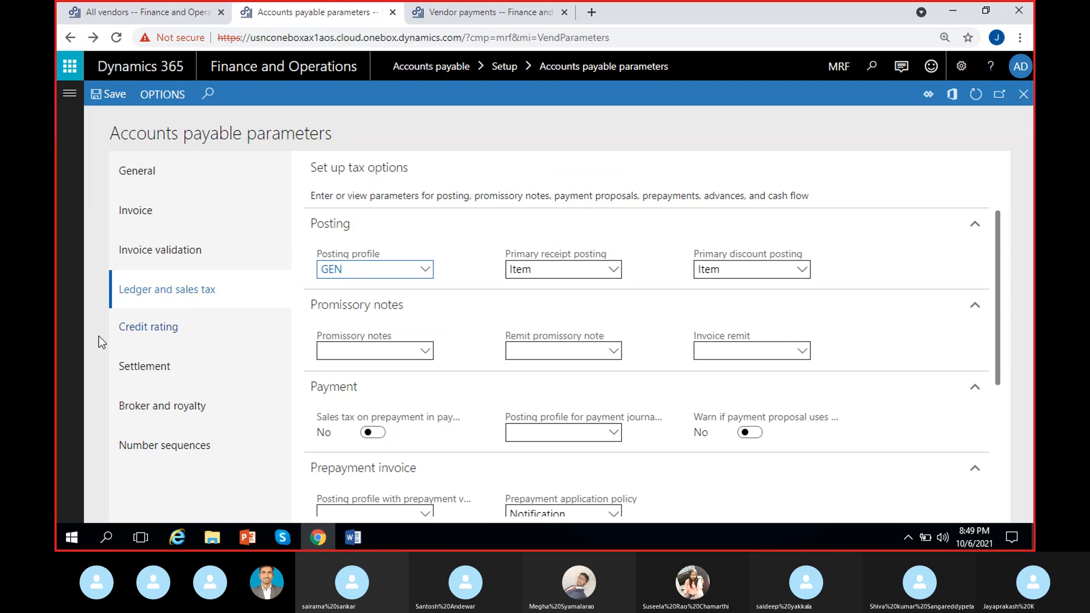
scroll(407, 417, down, 2)
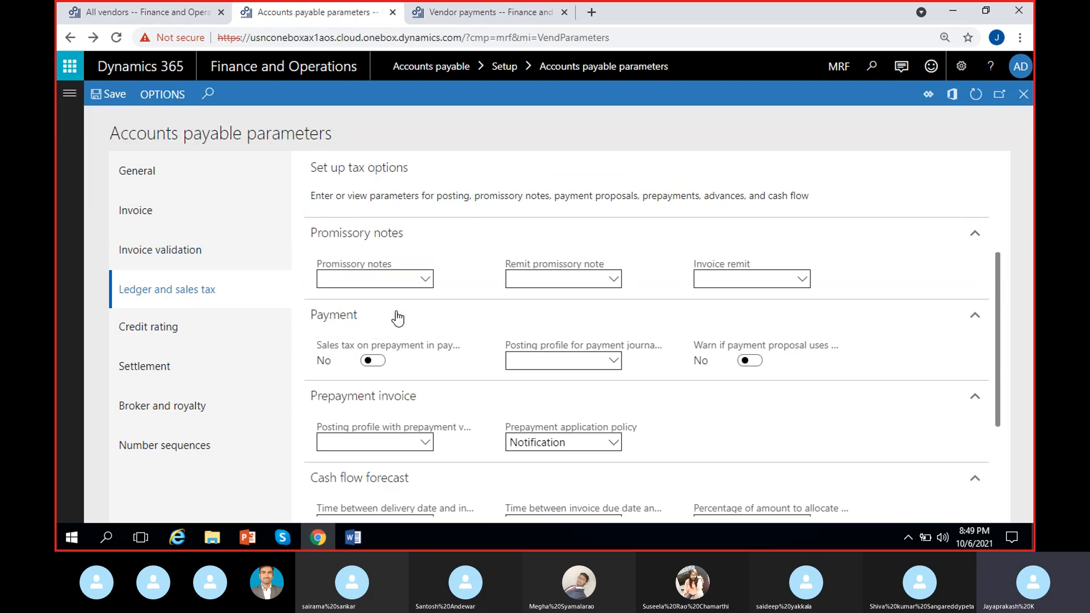
click(613, 361)
click(574, 239)
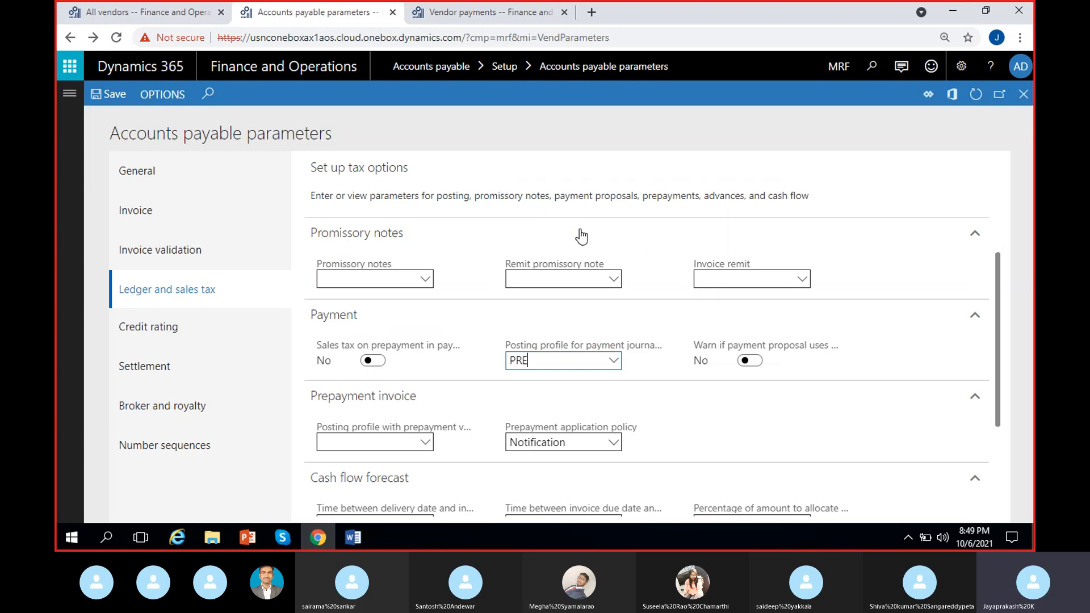
click(424, 443)
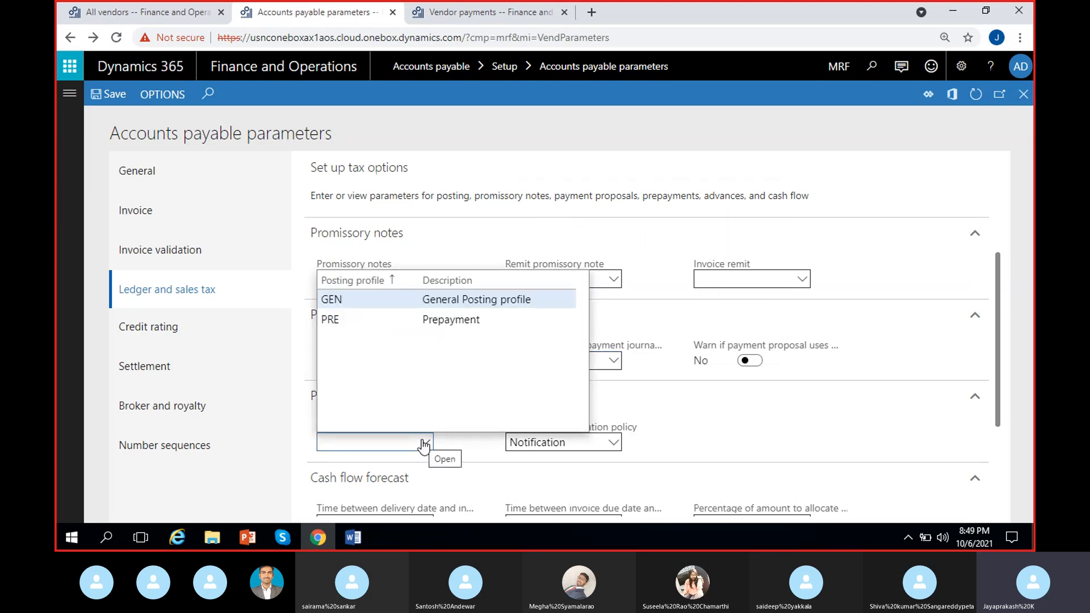
click(423, 319)
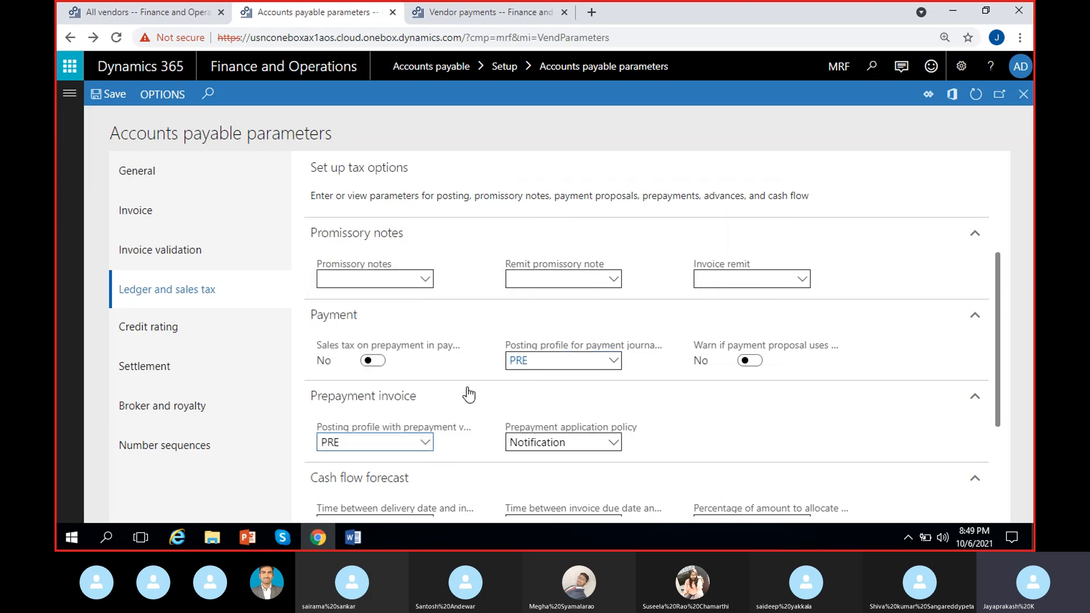
click(458, 437)
click(118, 97)
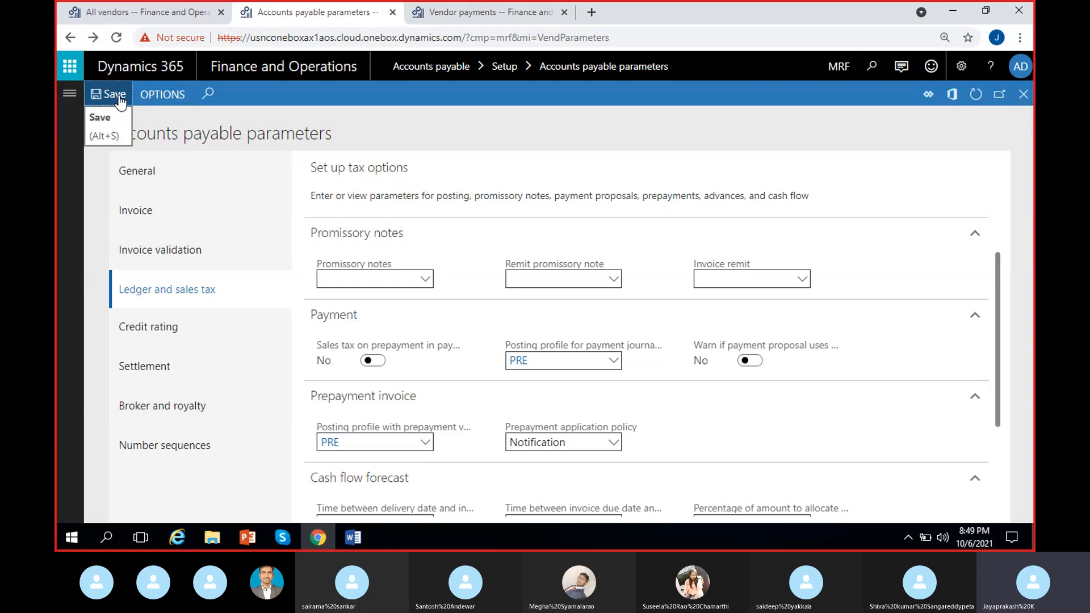
click(455, 17)
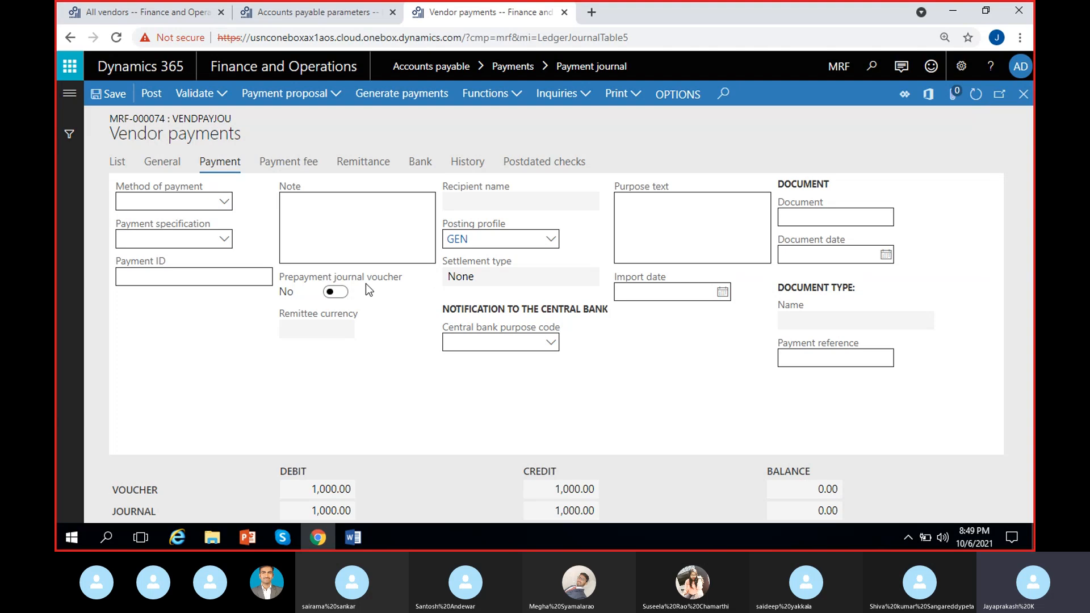
click(334, 292)
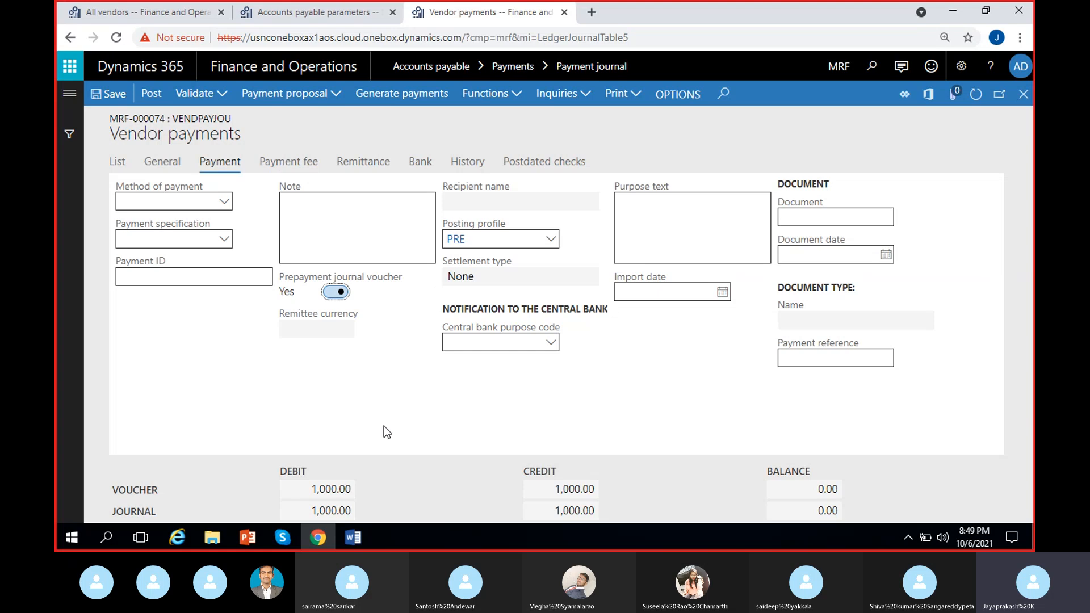
click(335, 292)
click(117, 166)
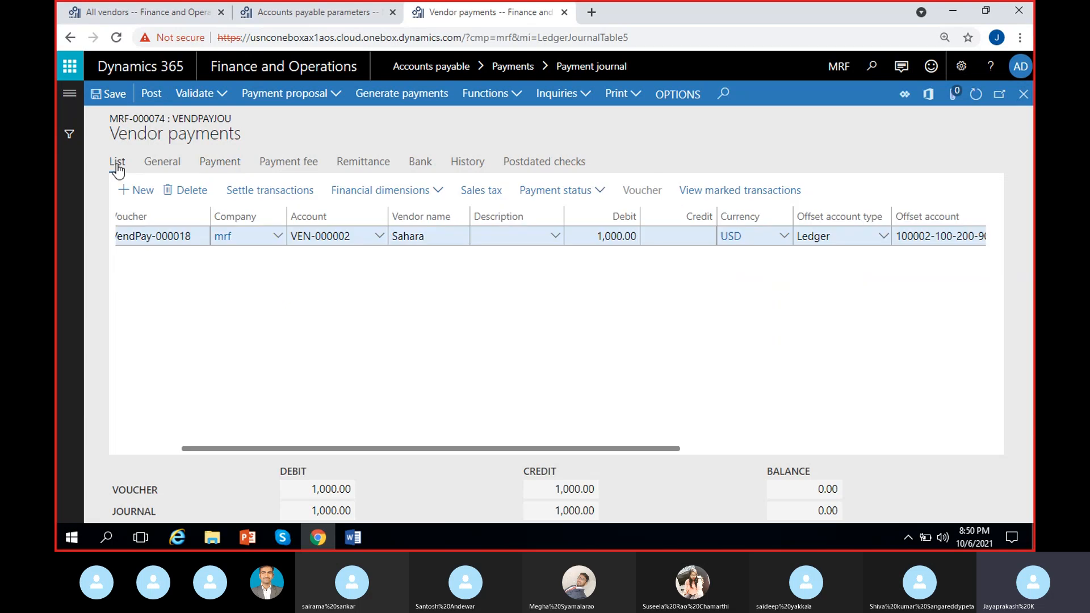
scroll(644, 287, right, 5)
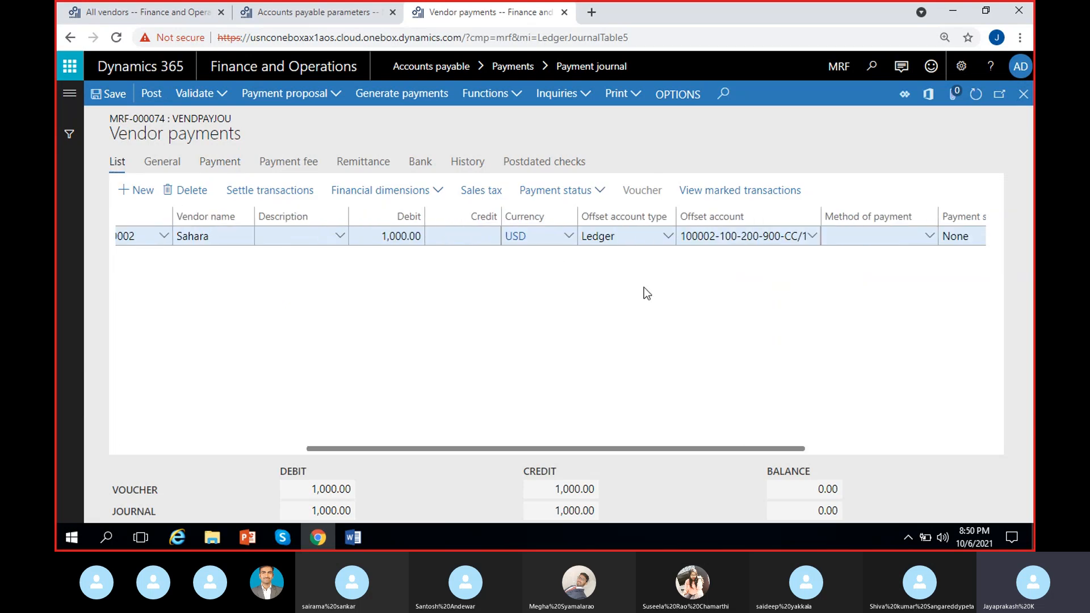
scroll(643, 288, left, 5)
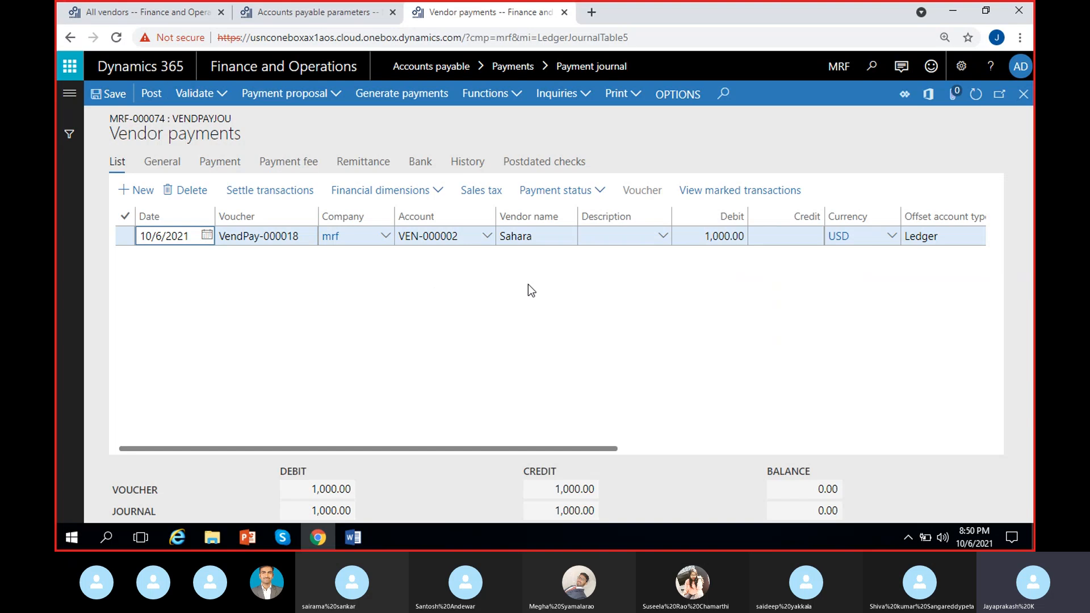
scroll(937, 285, right, 5)
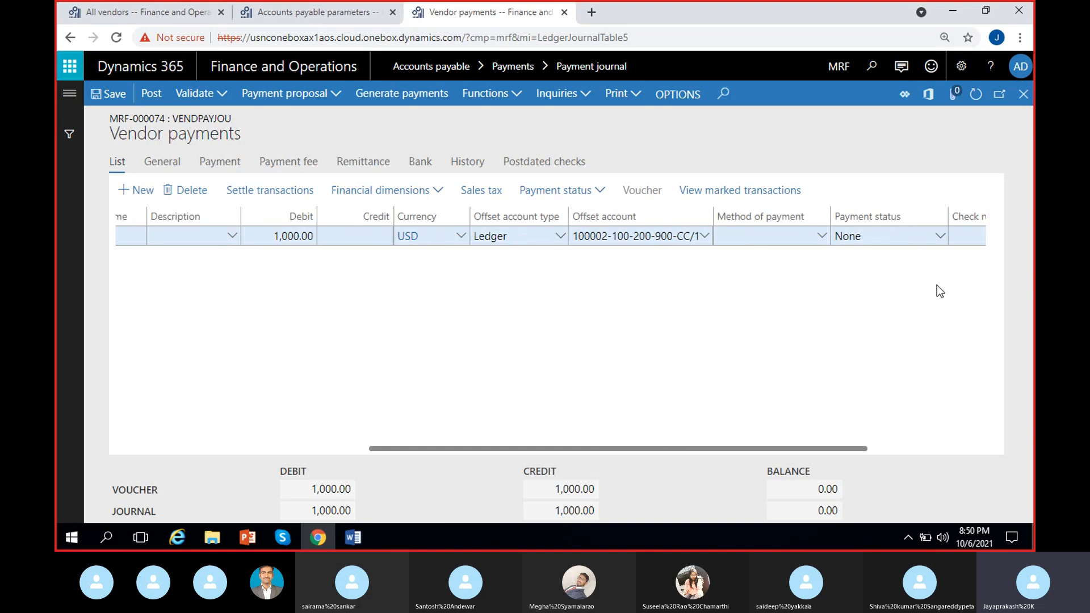
scroll(804, 297, left, 5)
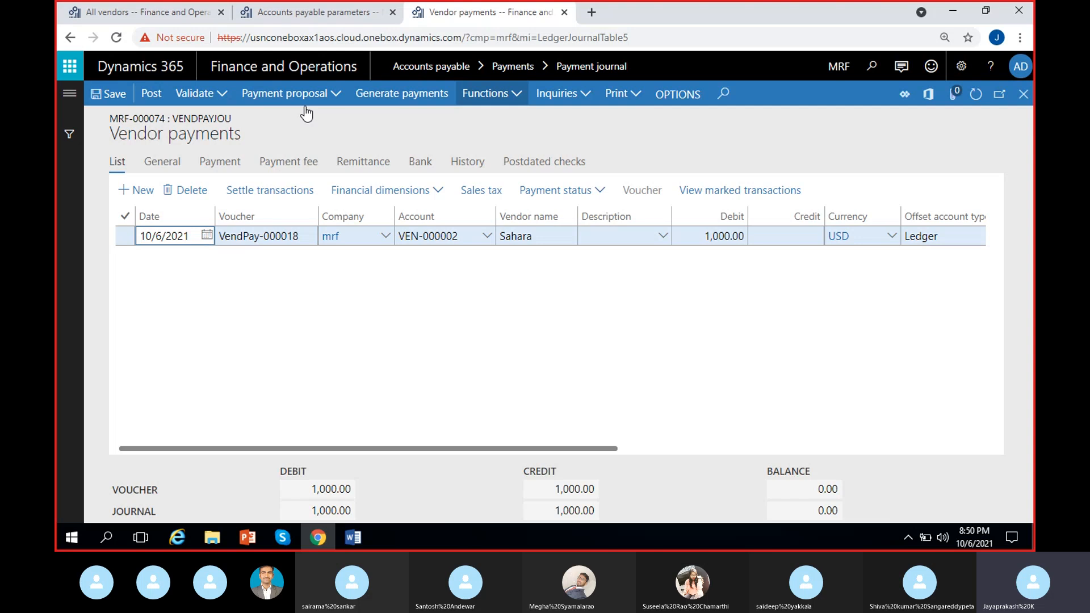
Mark the Sahara payment as a prepayment journal voucher and review the prepayment posting profiles in the Accounts payable parameters.
click(220, 162)
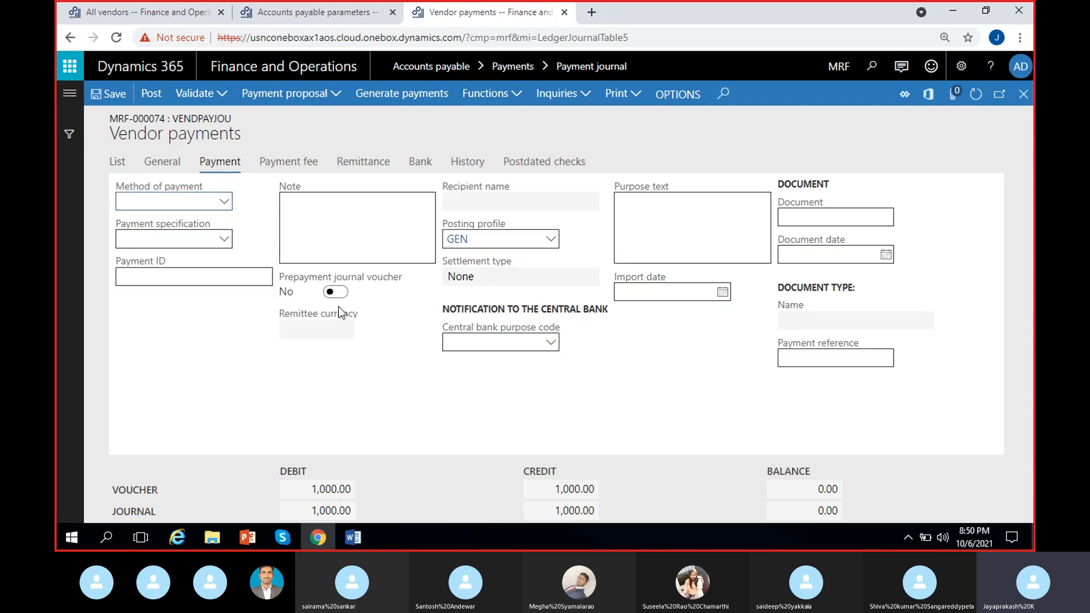
click(340, 292)
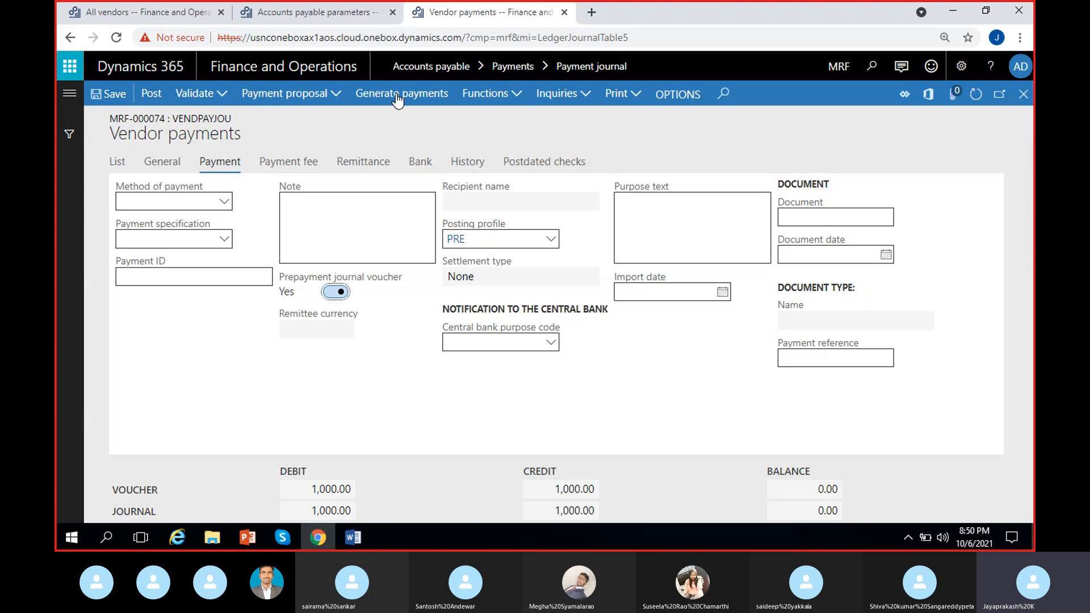
click(337, 17)
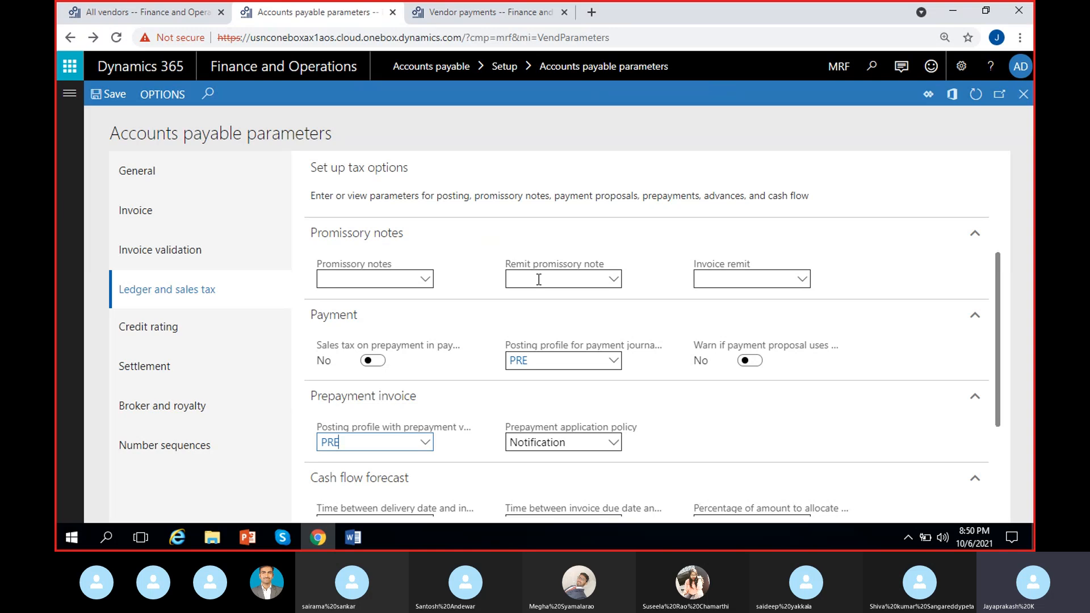
click(500, 16)
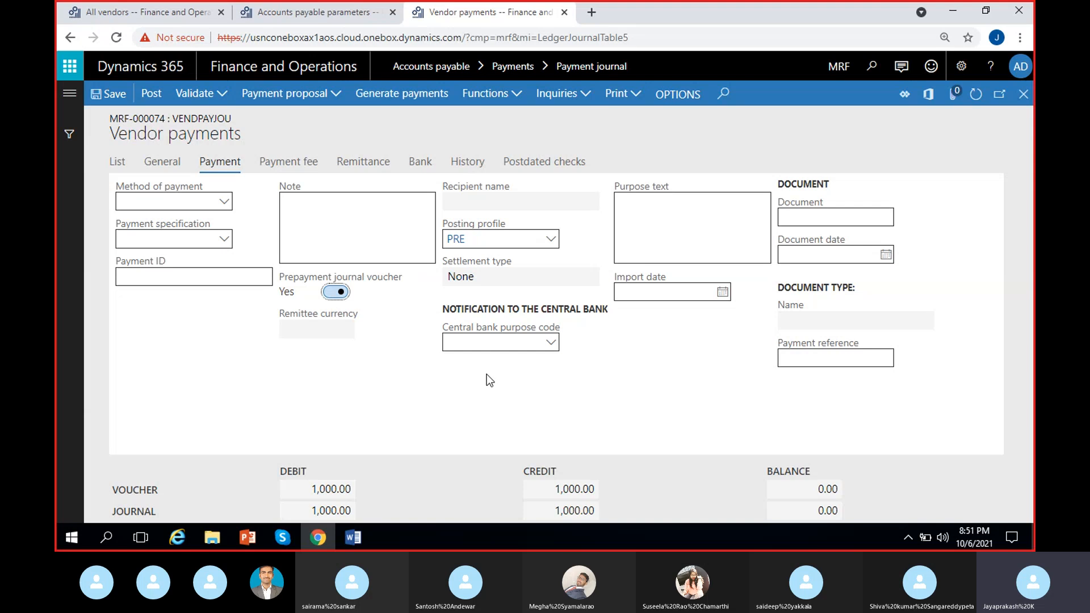
Try to post the vendor payment journal, and compare the posting message details with the line's offset account.
click(116, 164)
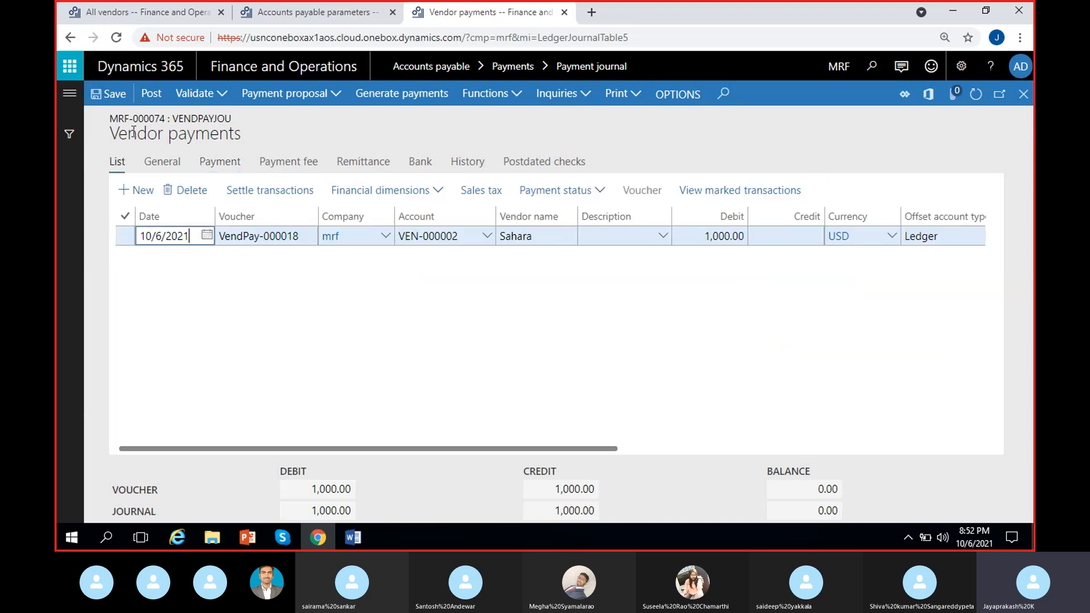
click(150, 95)
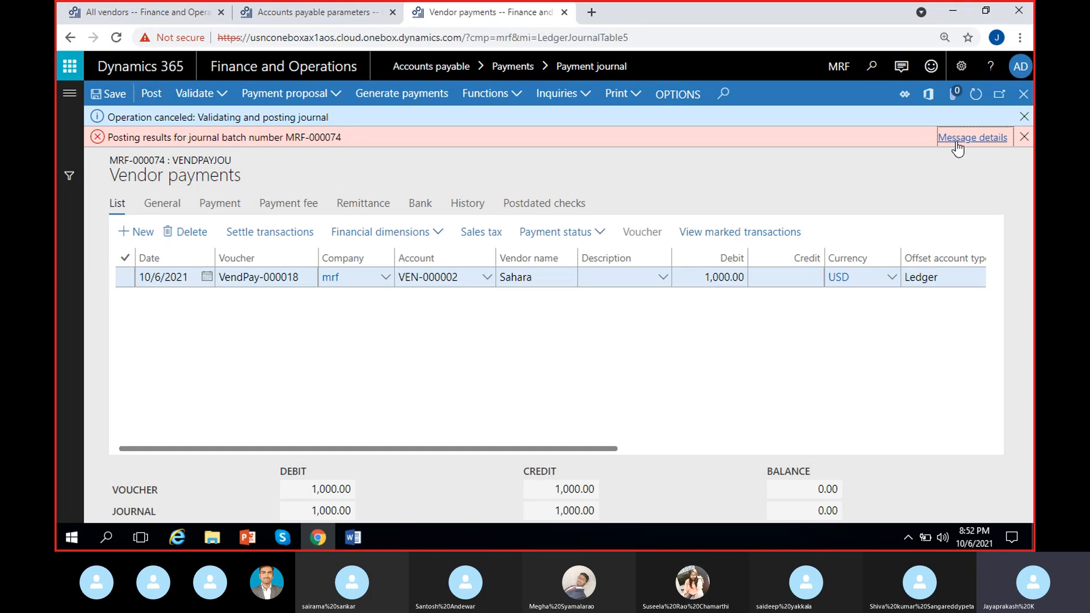
click(957, 138)
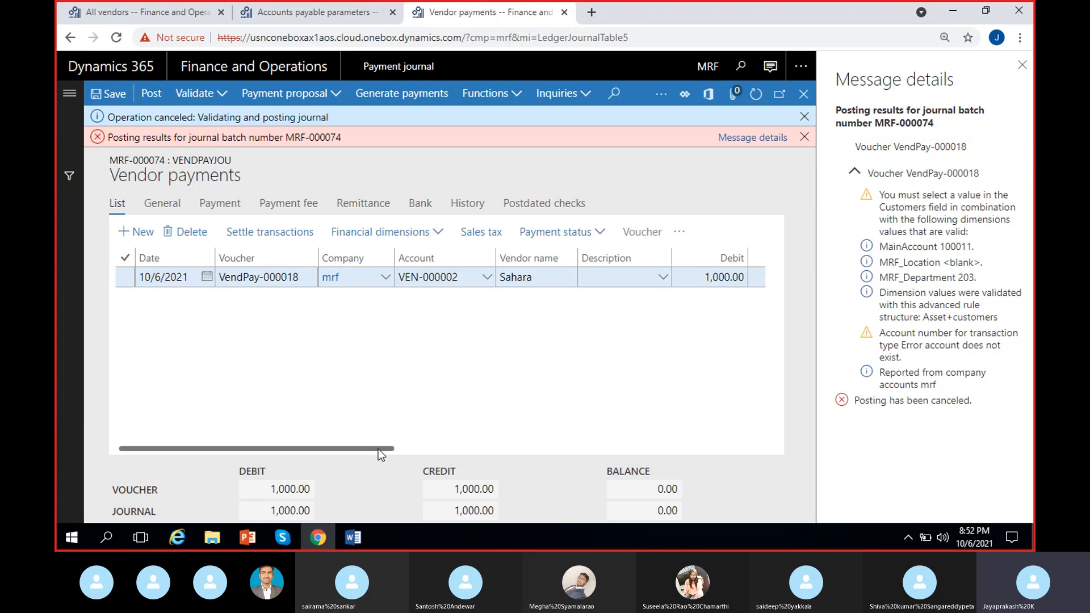
drag(378, 448, 652, 451)
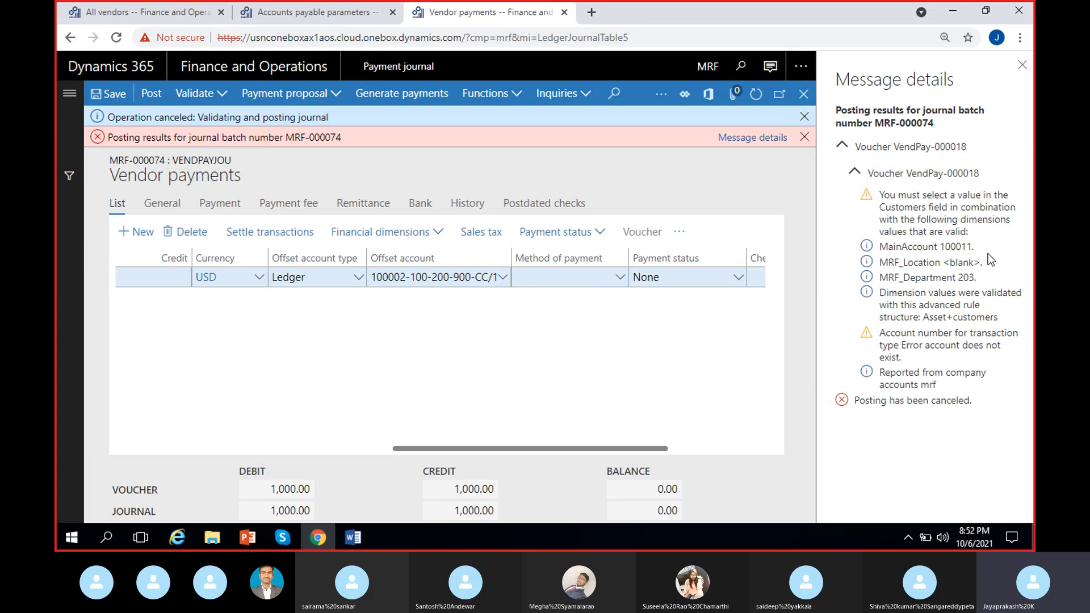
drag(941, 248, 974, 250)
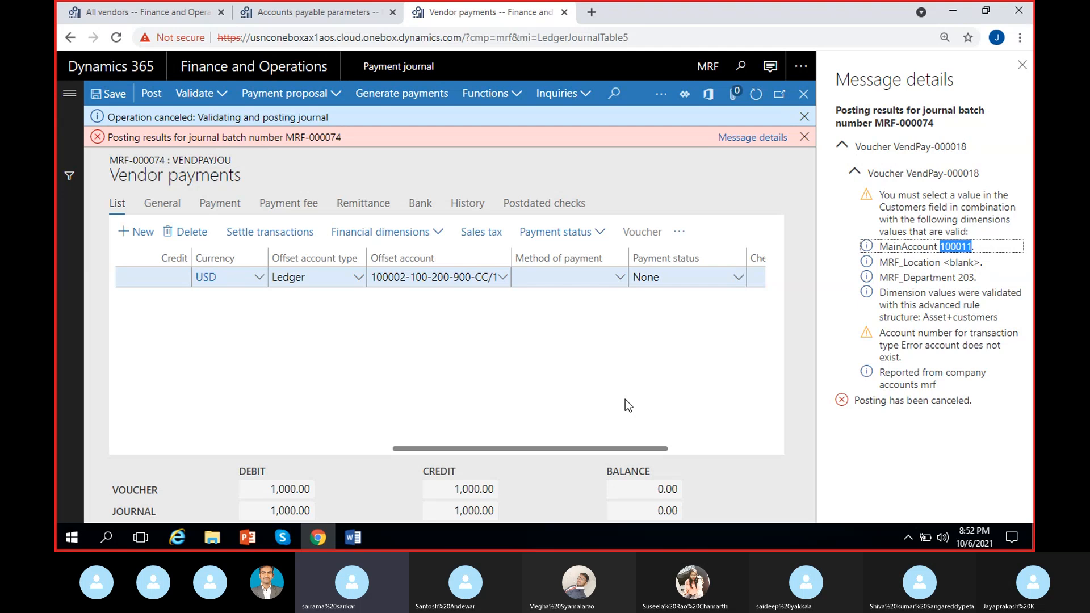
Set the Customers dimension of the Sahara payment line's account to 900 (Customer-1) and post the journal.
drag(630, 447, 345, 369)
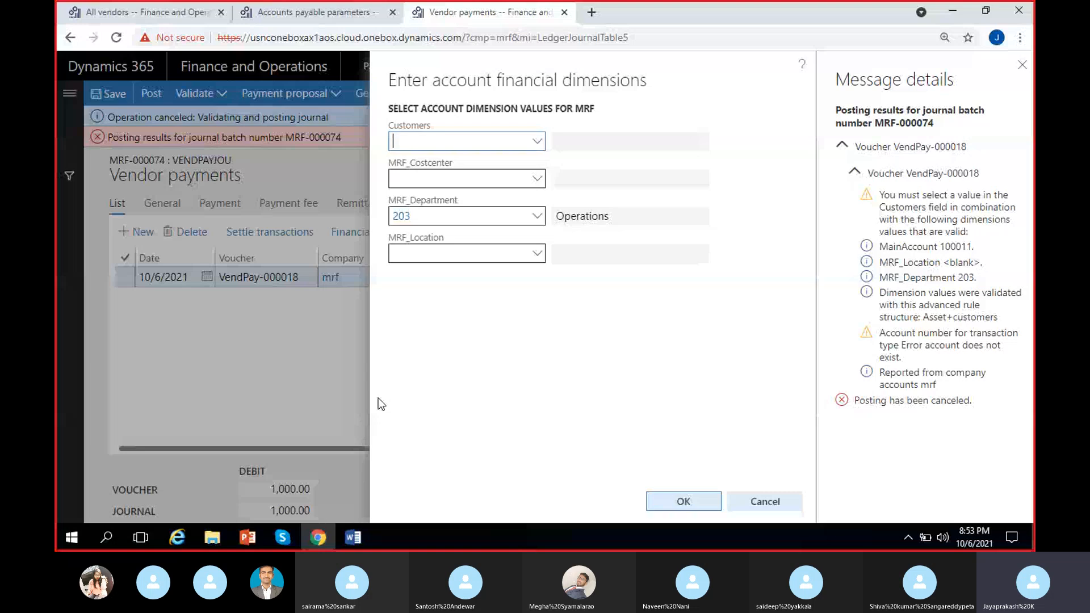
double_click(953, 247)
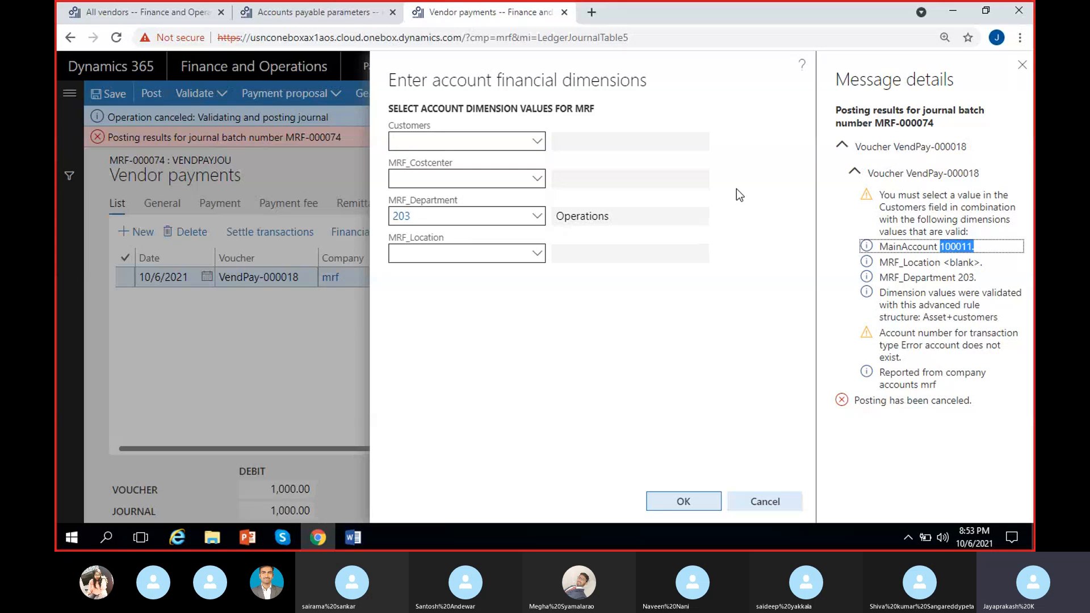
click(943, 246)
drag(939, 247, 972, 247)
click(582, 323)
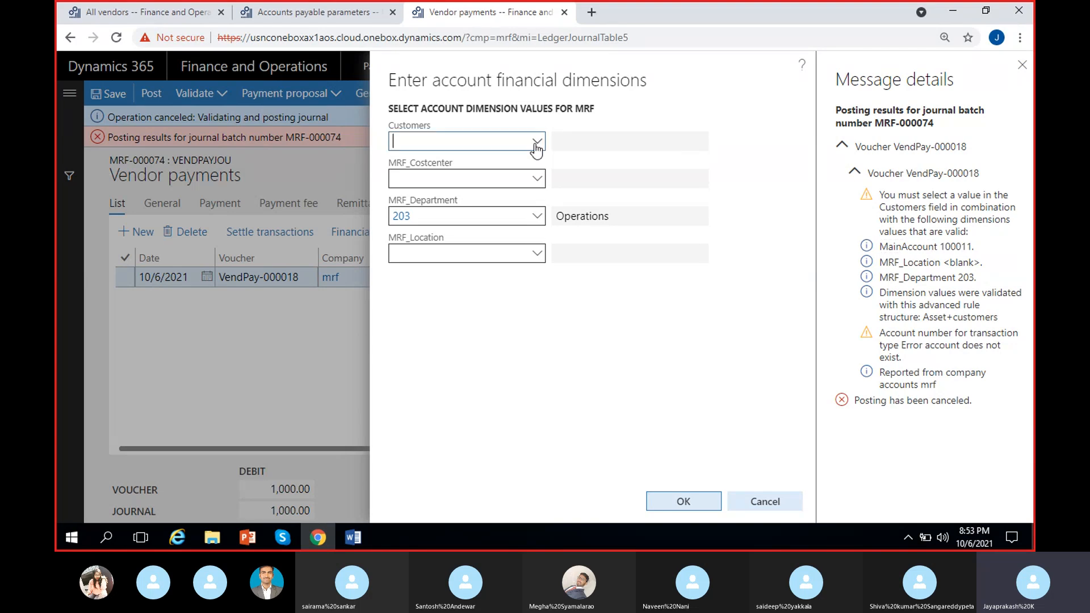
click(536, 143)
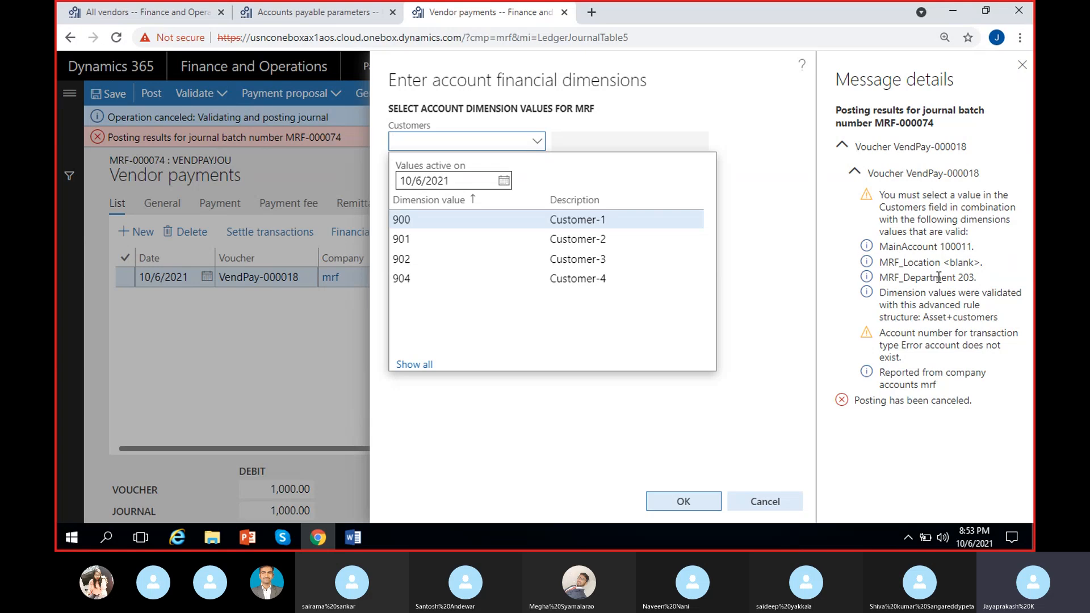
click(530, 226)
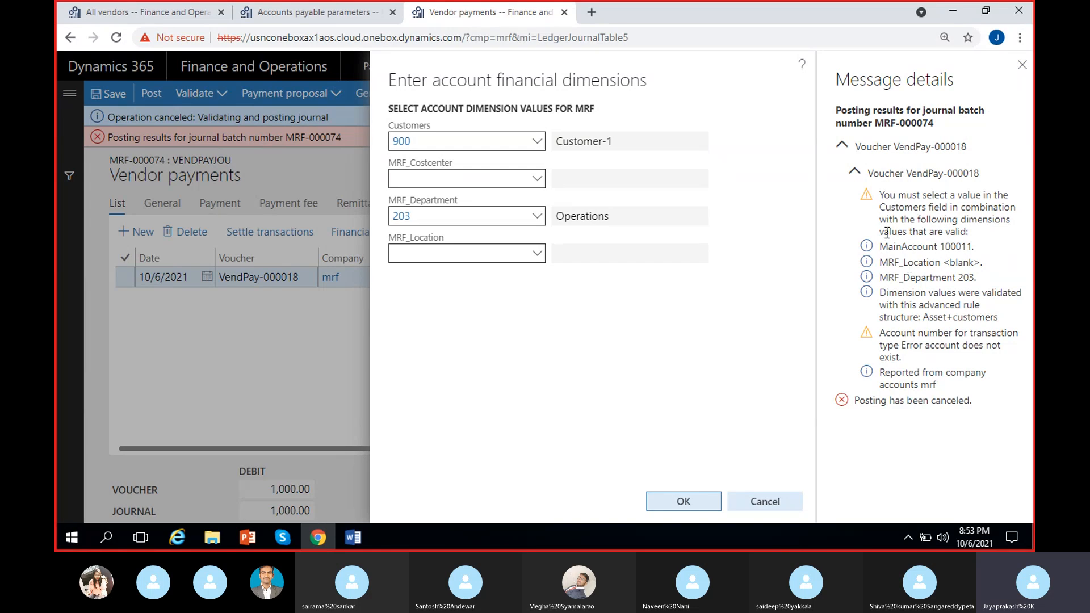
click(996, 89)
click(902, 501)
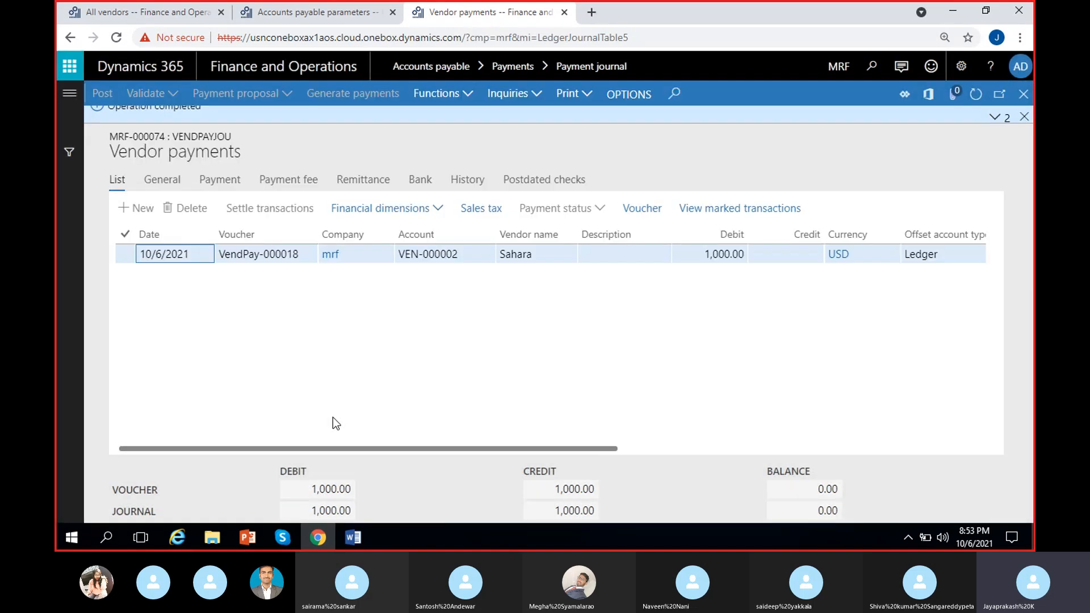
click(1024, 116)
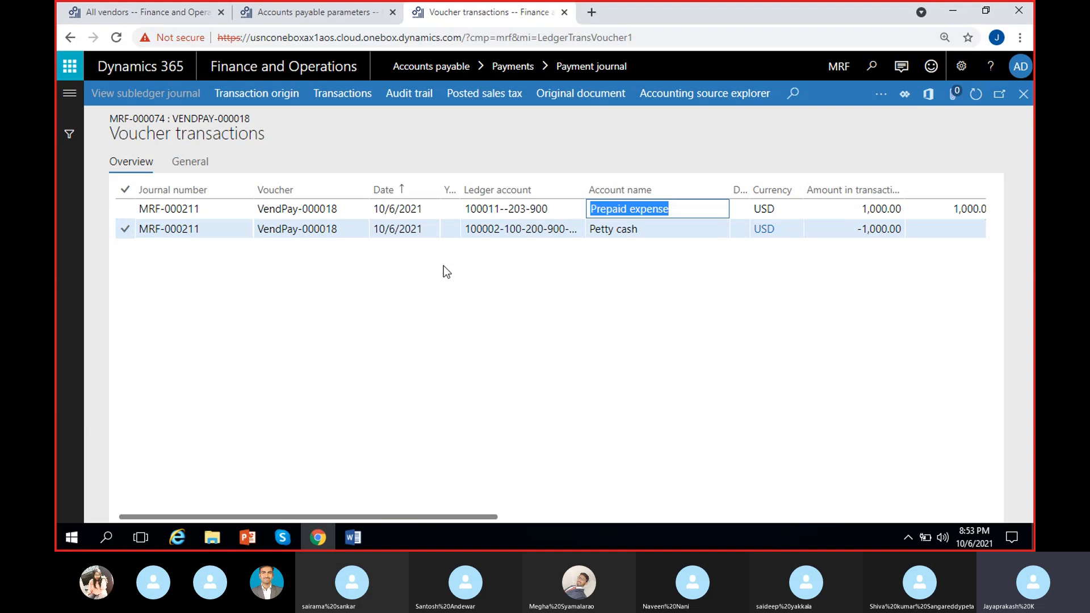
Review the prepaid expense and petty cash entries in the posted payment's voucher transactions.
click(646, 230)
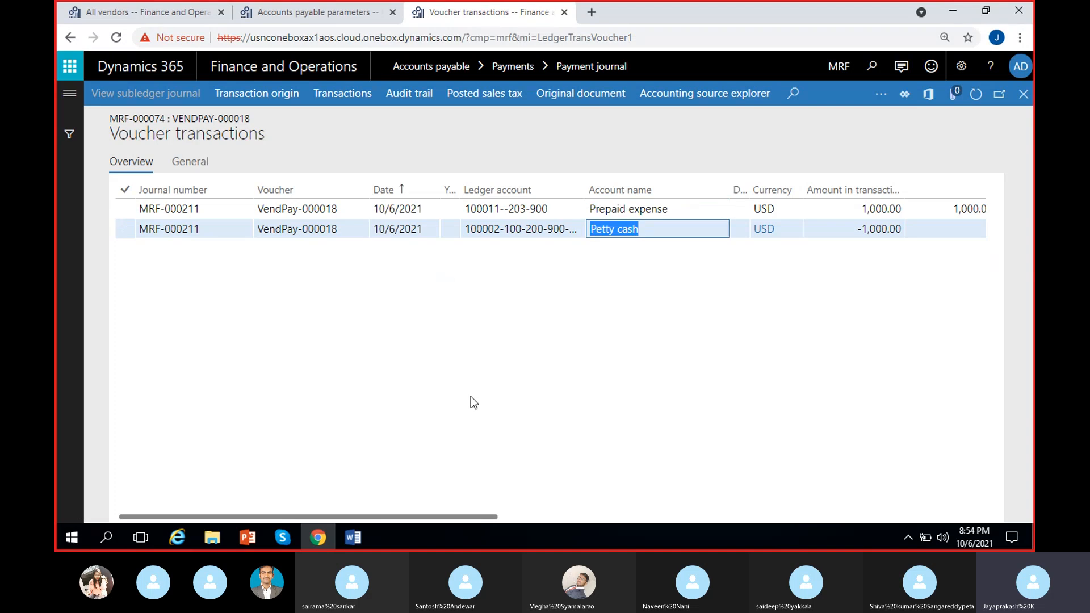
click(664, 210)
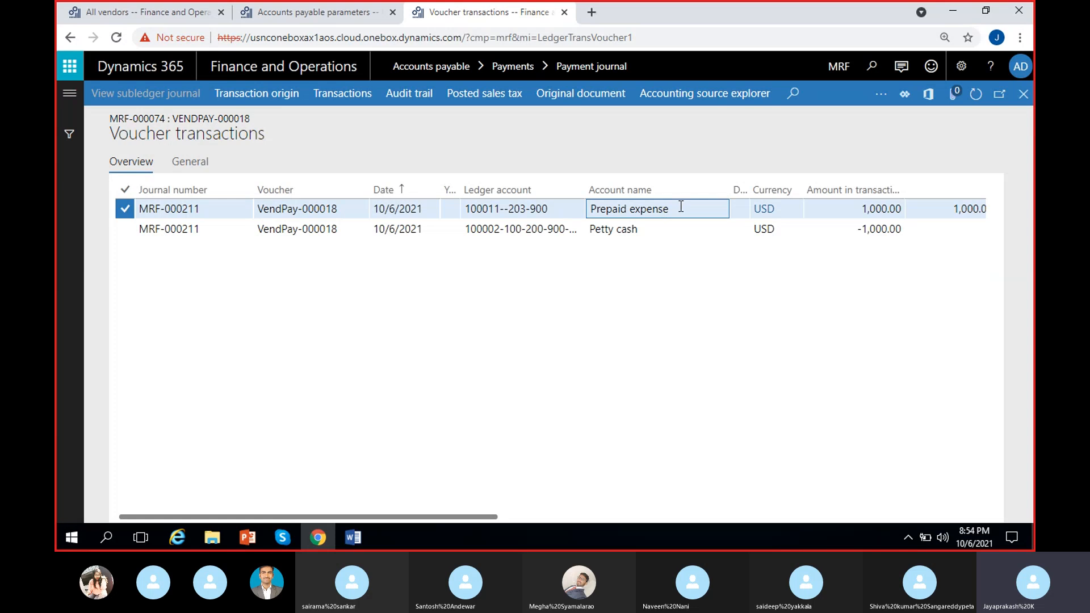
drag(681, 207, 587, 211)
click(571, 355)
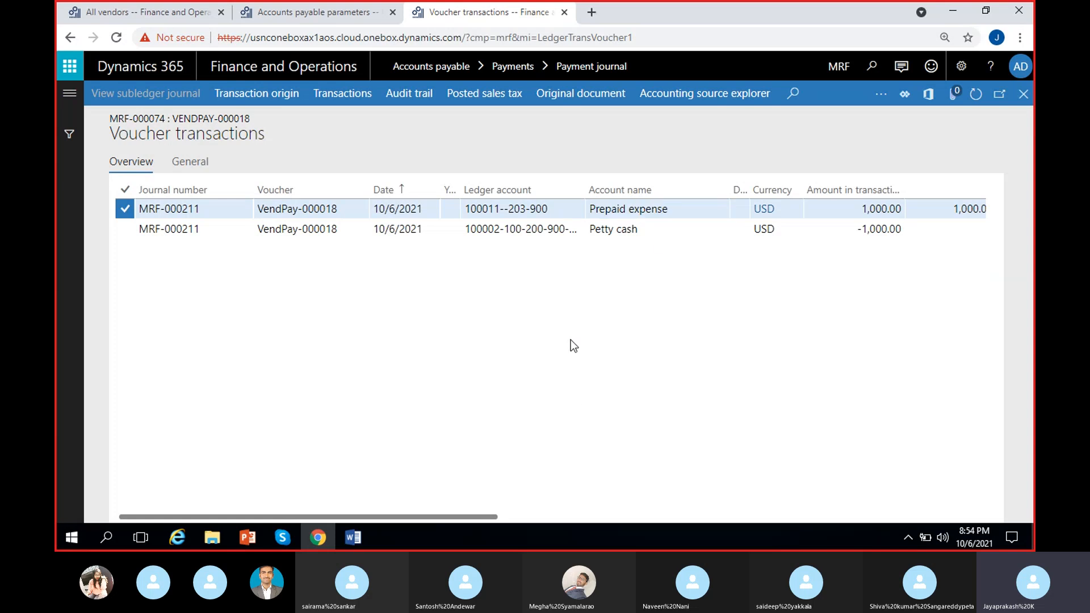
click(673, 213)
click(632, 332)
click(283, 14)
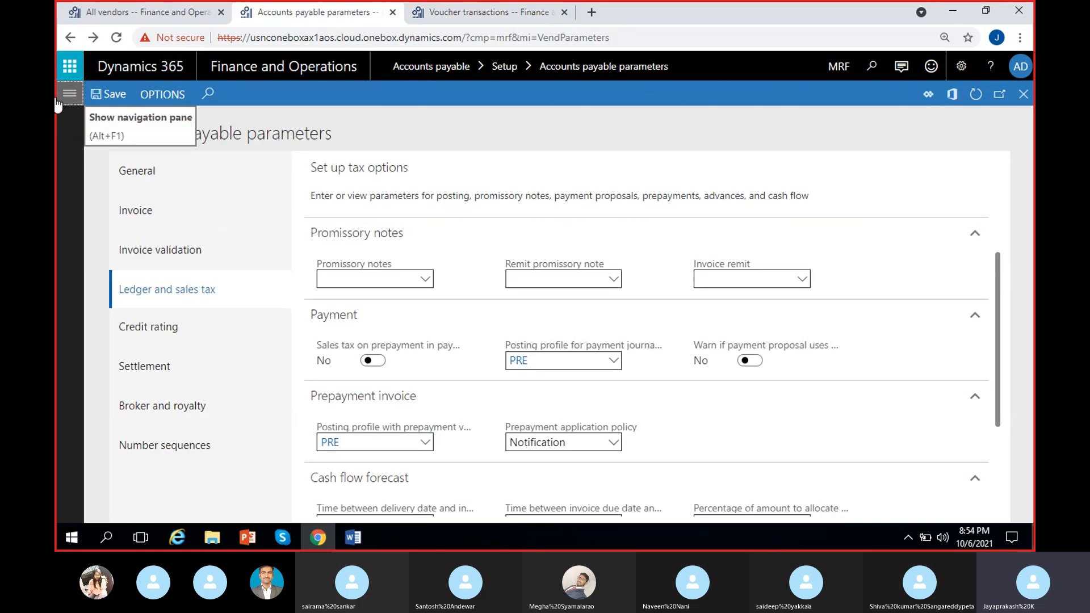
click(69, 93)
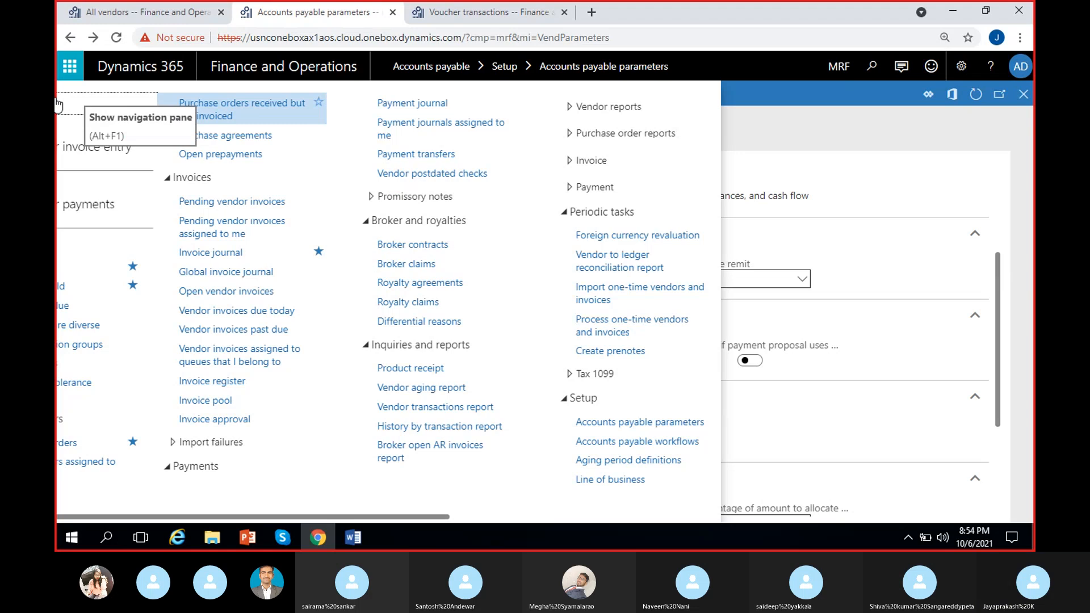
click(272, 401)
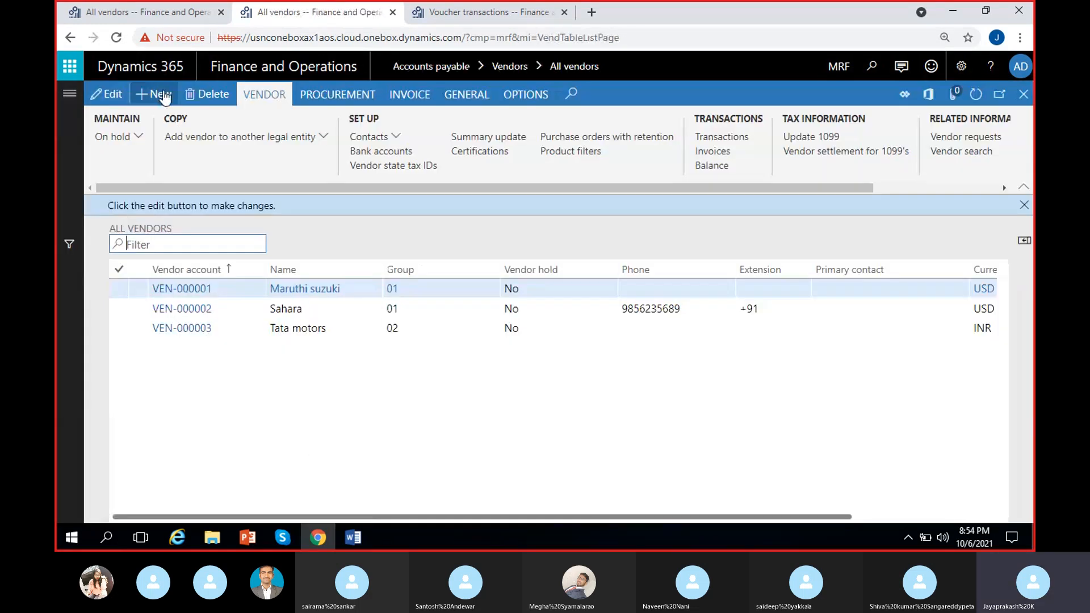
click(163, 95)
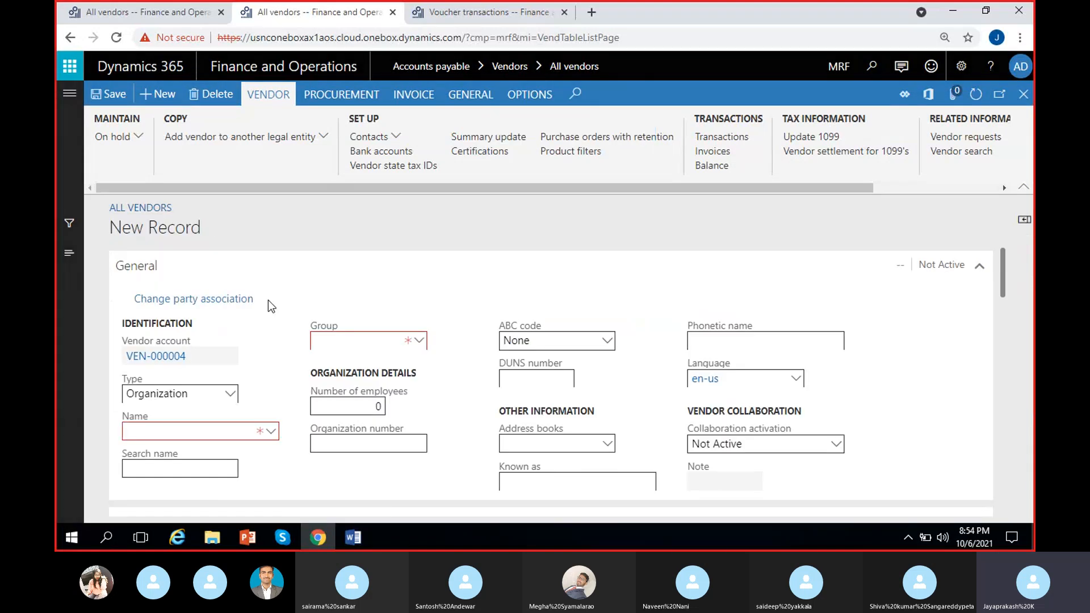
Create a new Accounts payable invoice journal named VendInvJou and open its lines.
click(69, 95)
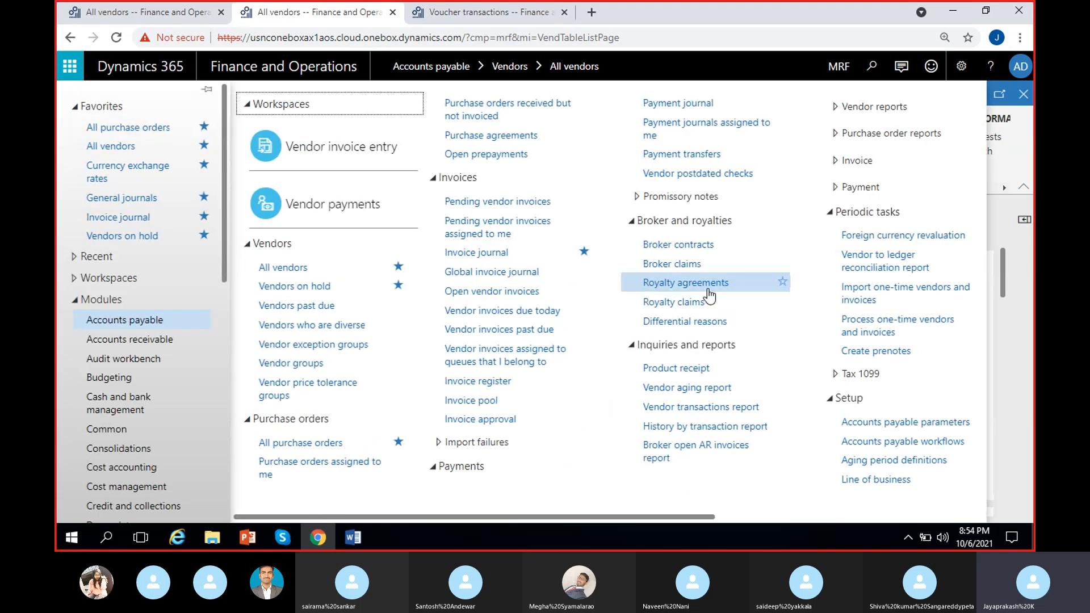
click(476, 252)
key(alt+n)
click(390, 246)
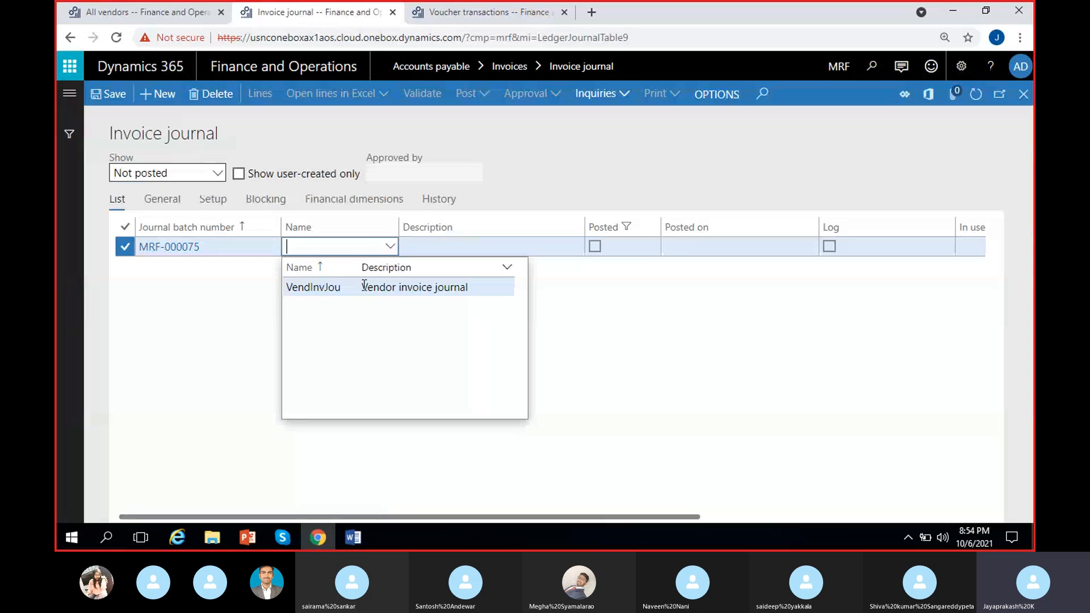
click(364, 286)
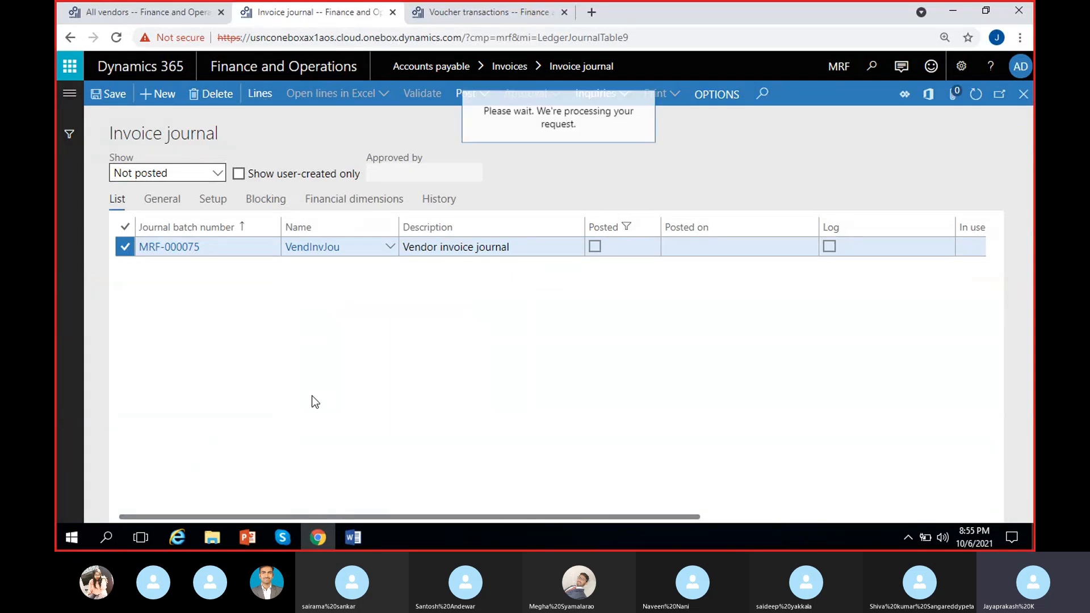
Fill the invoice line with vendor Sahara, invoice date 10/10/2021 and invoice number SH-INV-33.
click(481, 235)
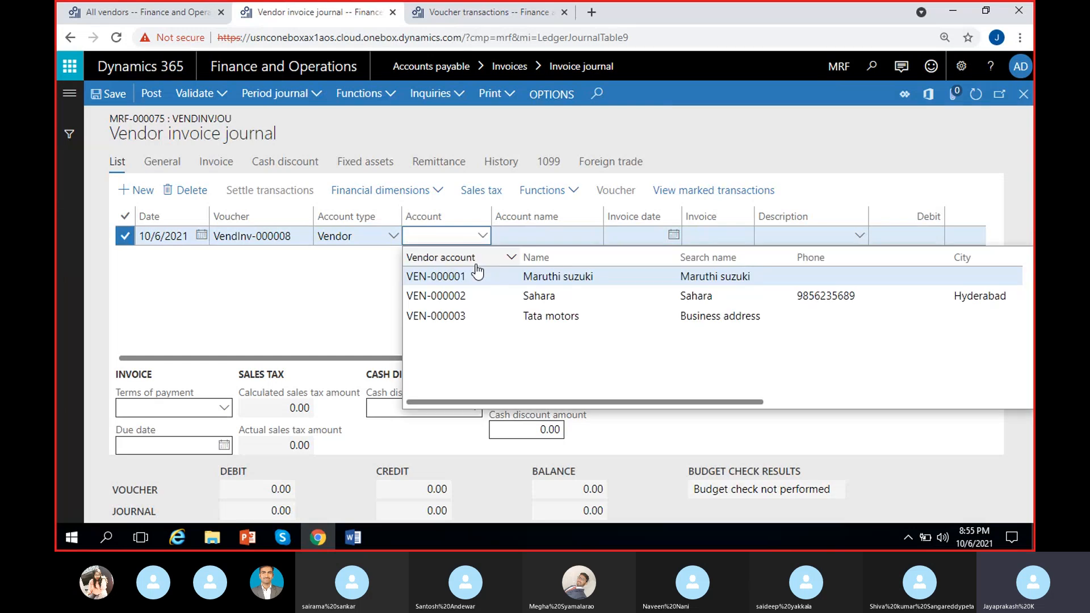
click(547, 295)
click(679, 237)
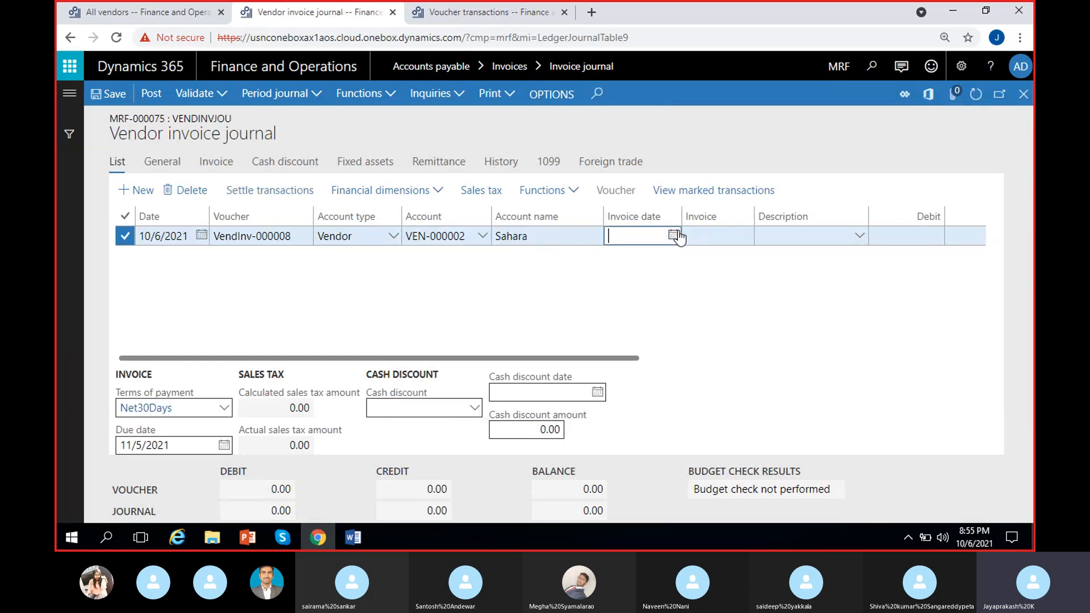
click(676, 236)
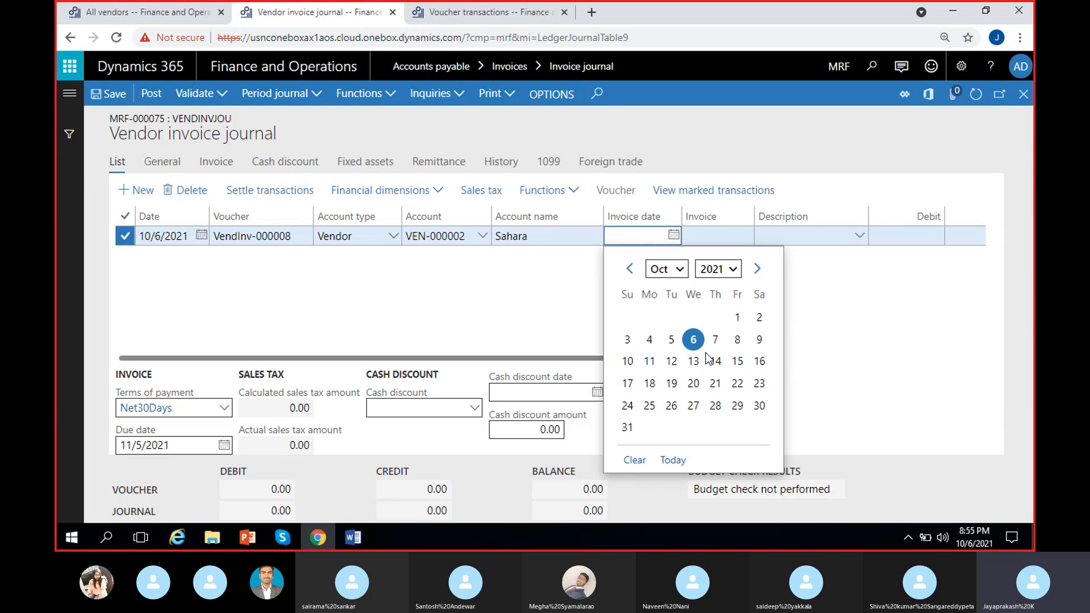
click(627, 361)
click(723, 233)
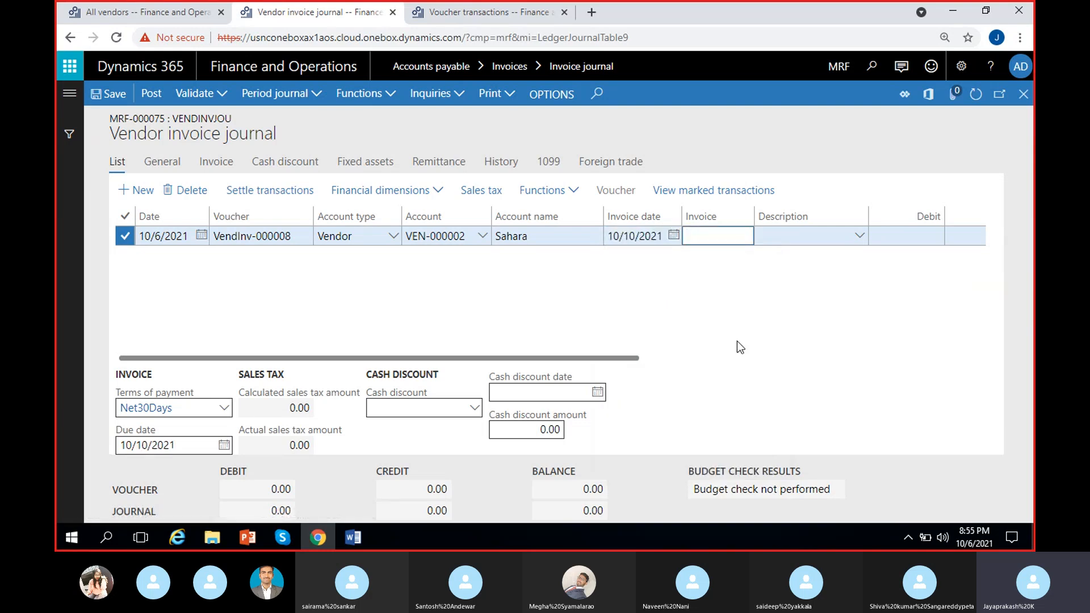
text(SH-INv-33)
key(BackSpace)
text(V)
scroll(712, 289, right, 3)
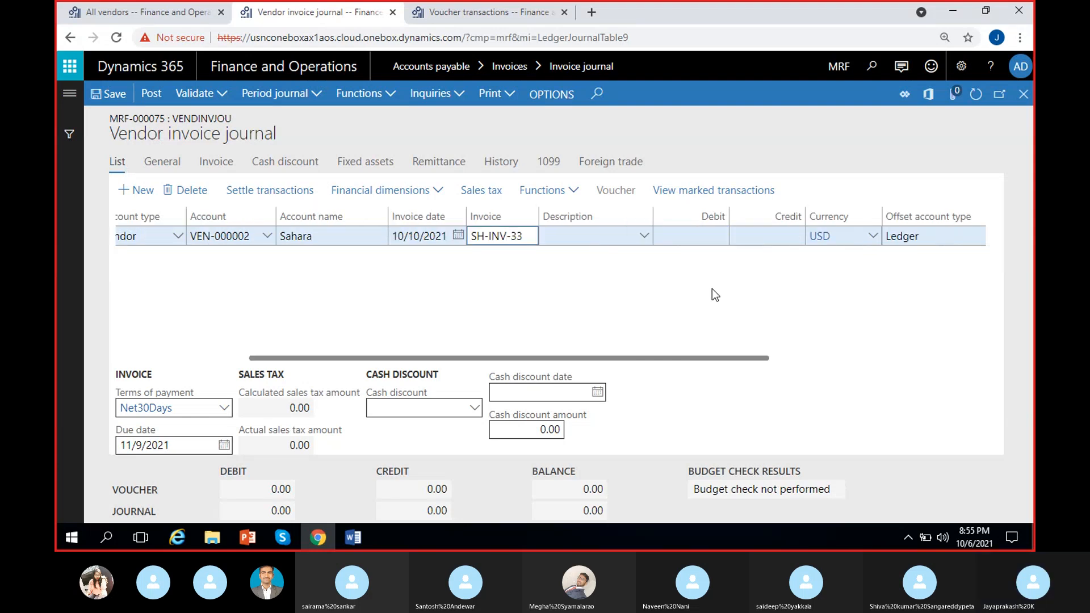
Enter a 1,000.00 credit on the Sahara invoice line with ledger offset account 500005, miscellaneous expenses.
click(740, 237)
text(10000.00)
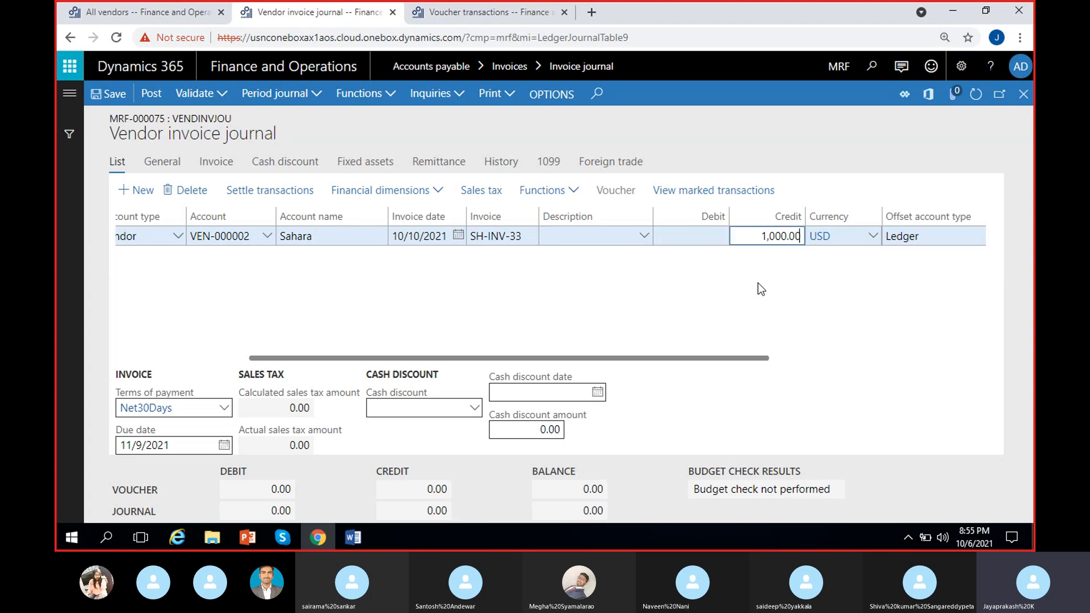
scroll(758, 283, right, 3)
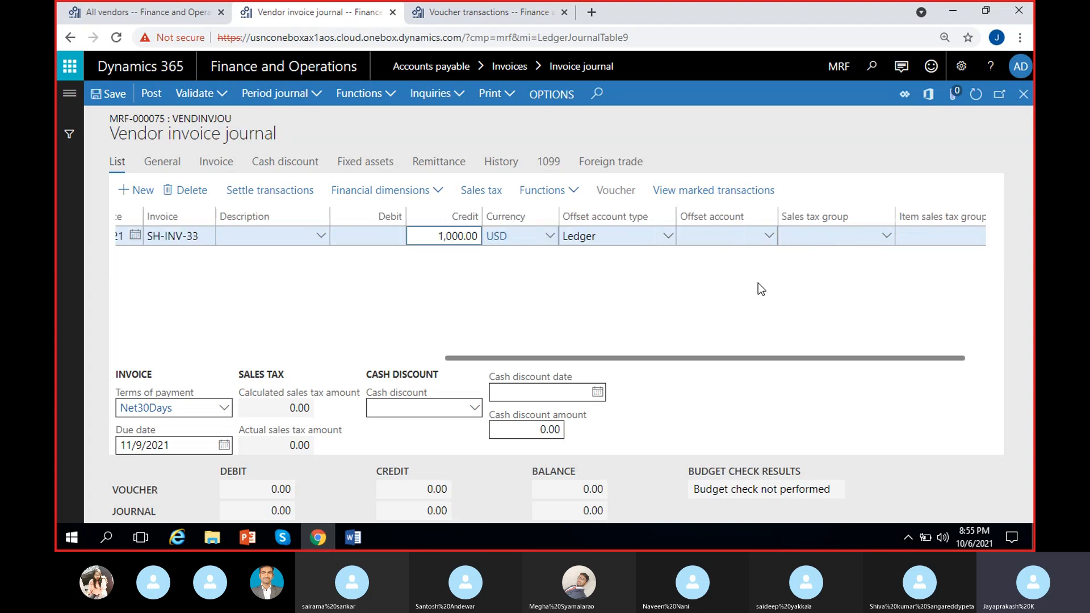
click(769, 237)
click(770, 238)
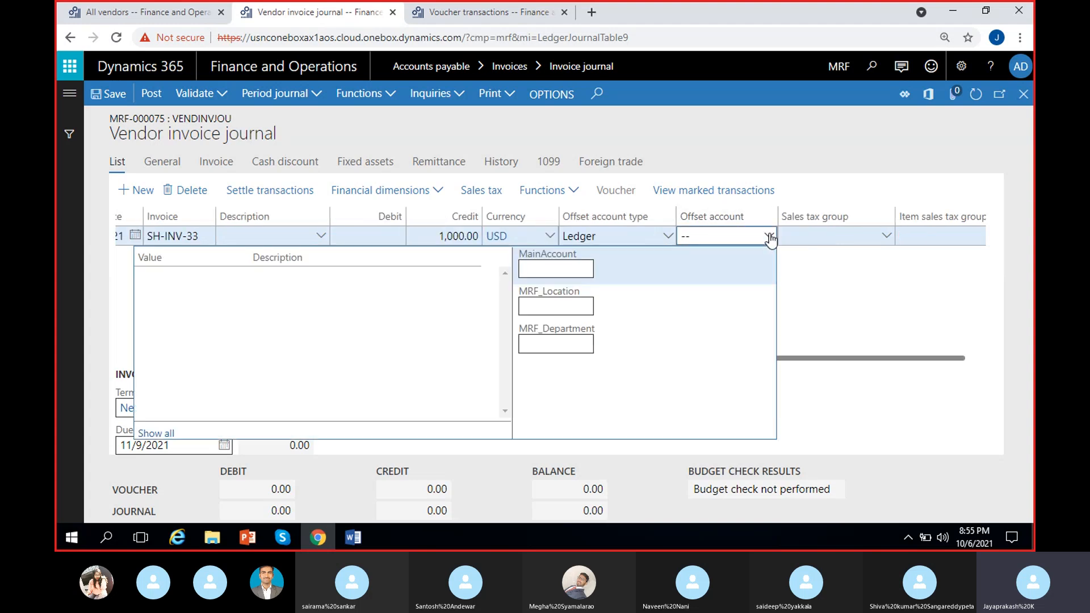
text(5)
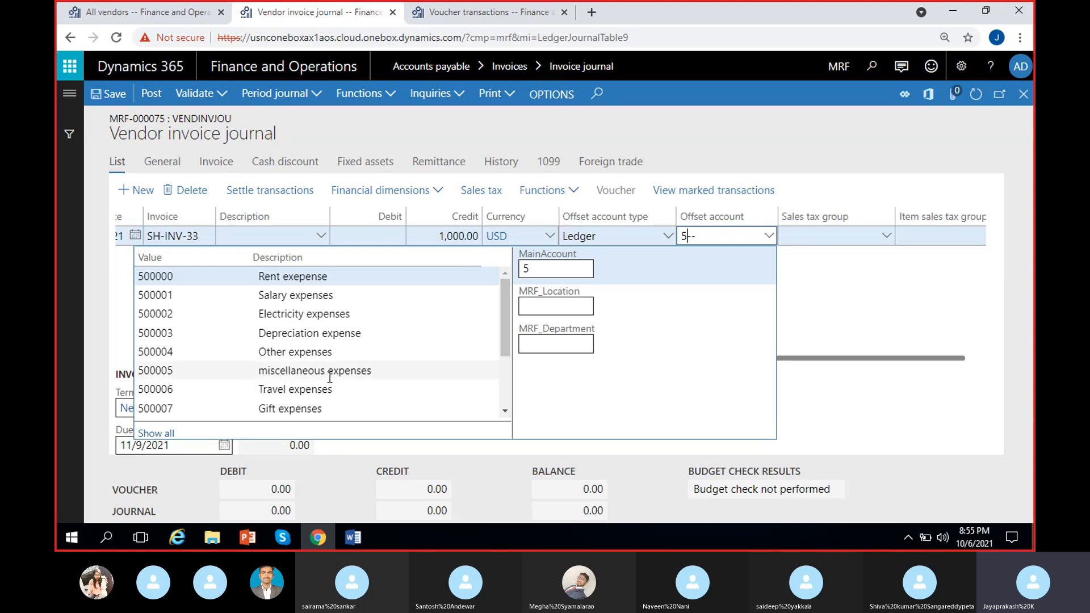
click(284, 370)
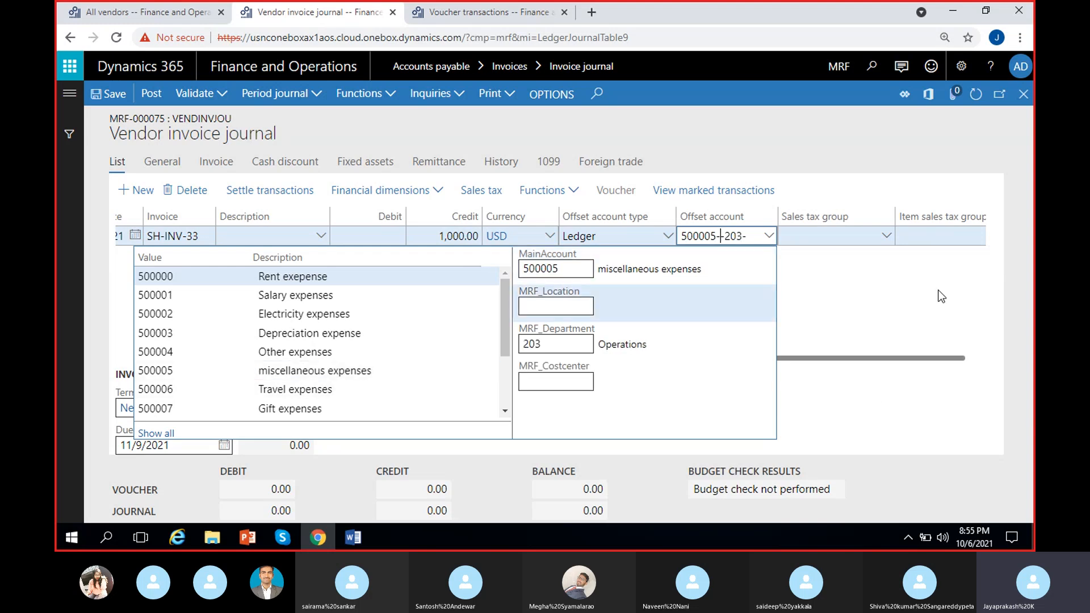
click(860, 302)
Set the Customers financial dimension of the Sahara invoice line's account to 900 (Customer-1).
drag(774, 369, 491, 378)
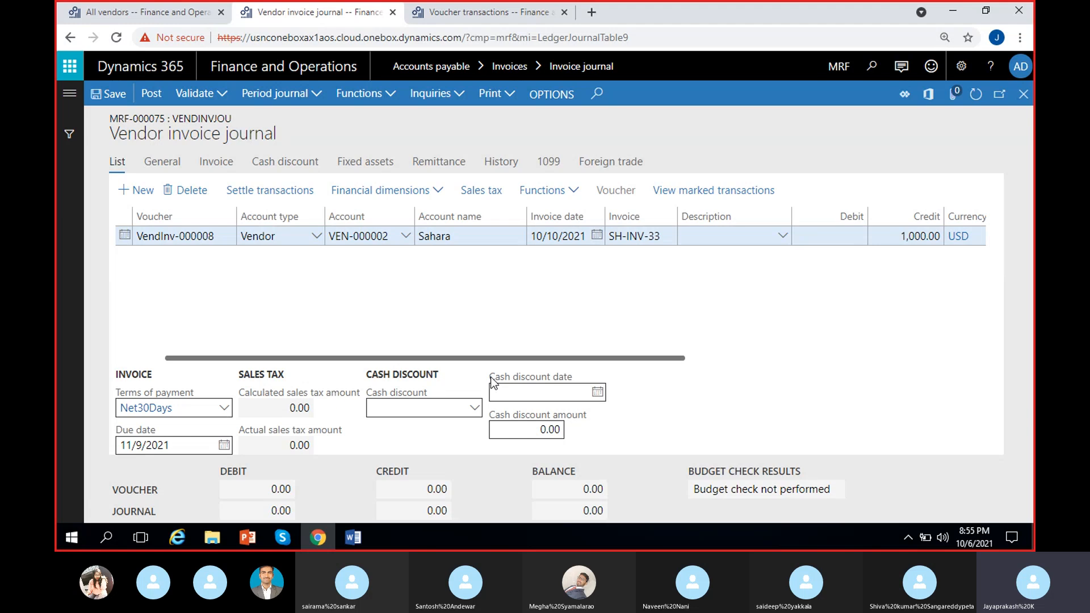
click(373, 194)
click(372, 214)
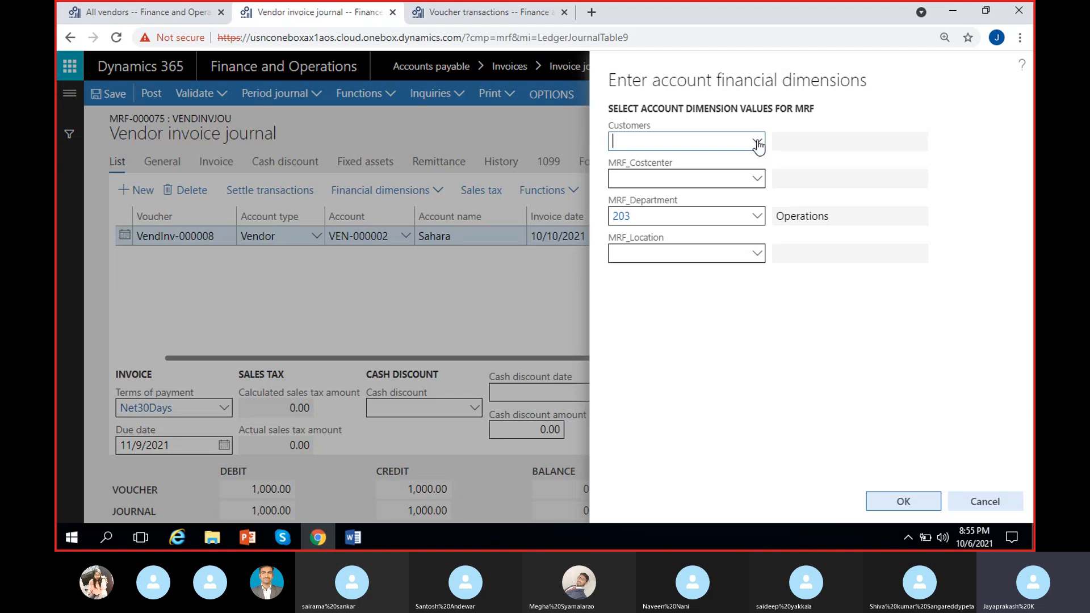
click(758, 142)
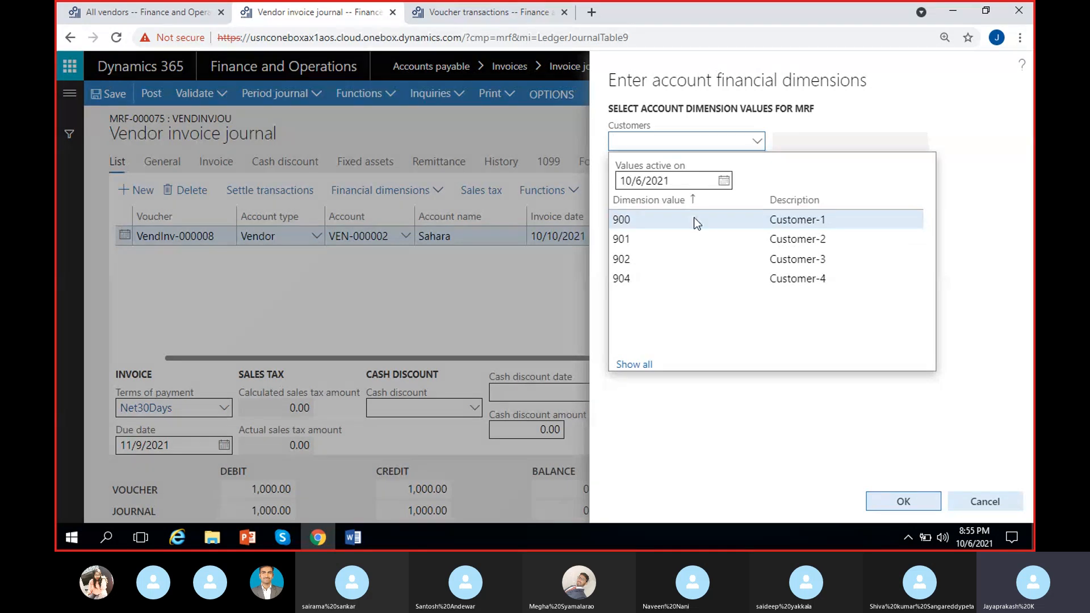
click(694, 219)
click(902, 501)
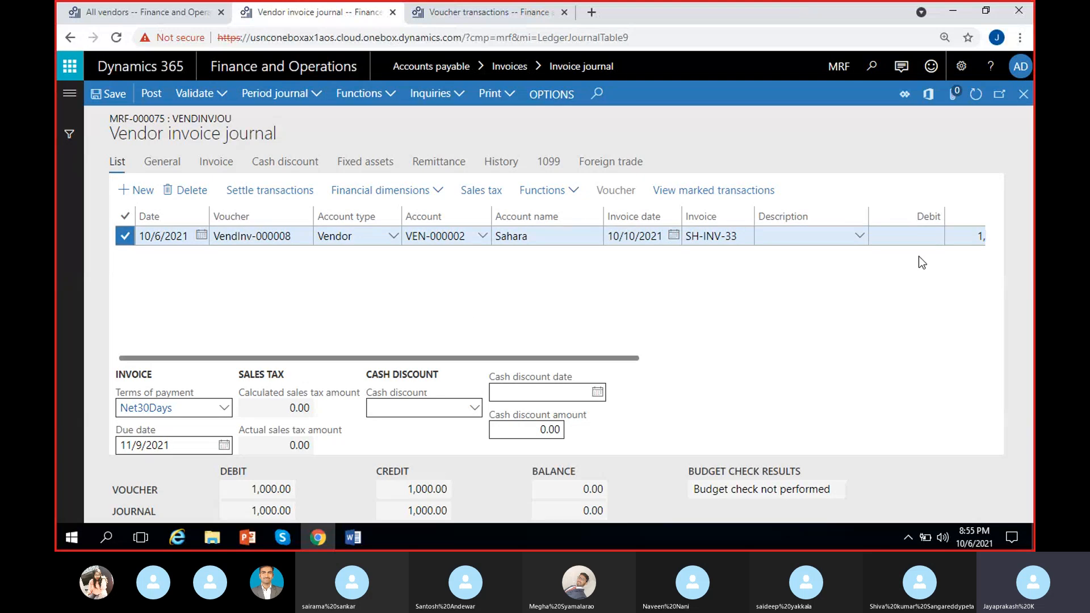
Clear the terms of payment on the Sahara invoice line.
click(186, 415)
key(BackSpace)
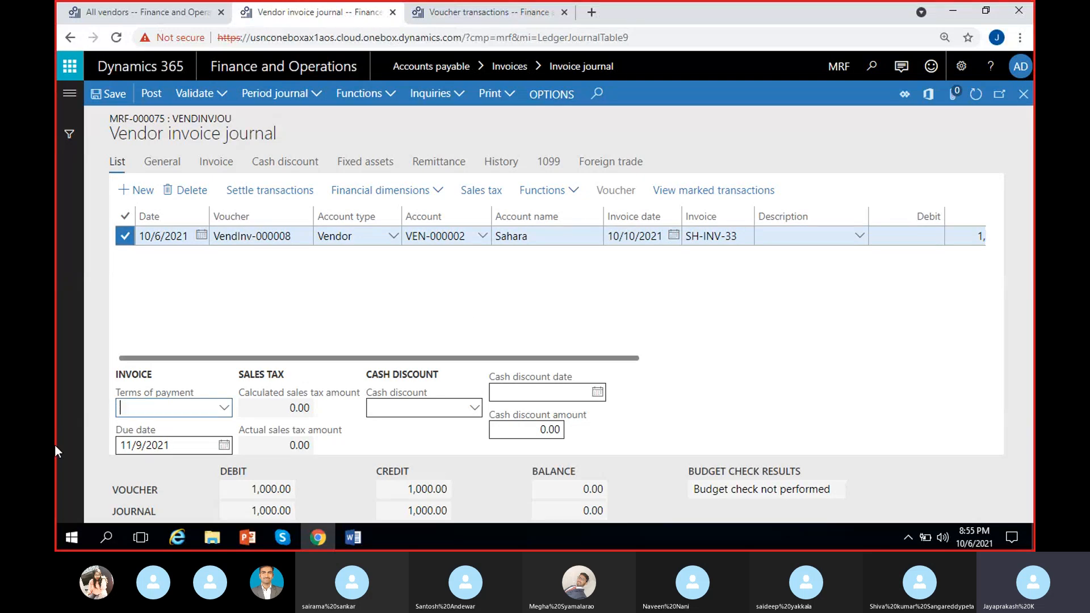
click(298, 312)
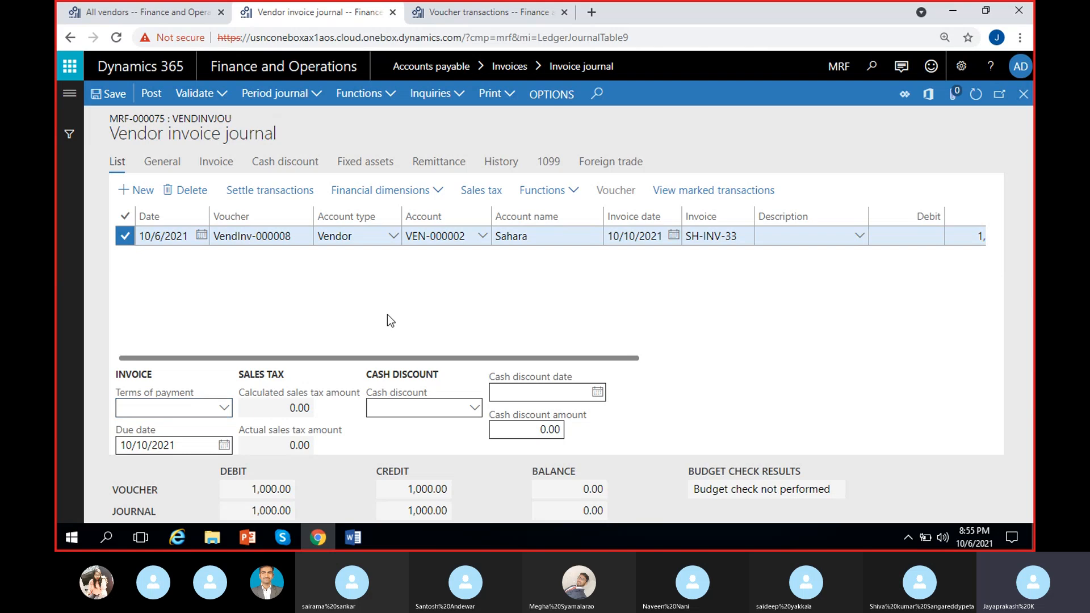
Check the Sahara invoice line and its posting profile on the invoice details, and post the vendor invoice journal.
scroll(387, 314, right, 6)
scroll(406, 278, left, 6)
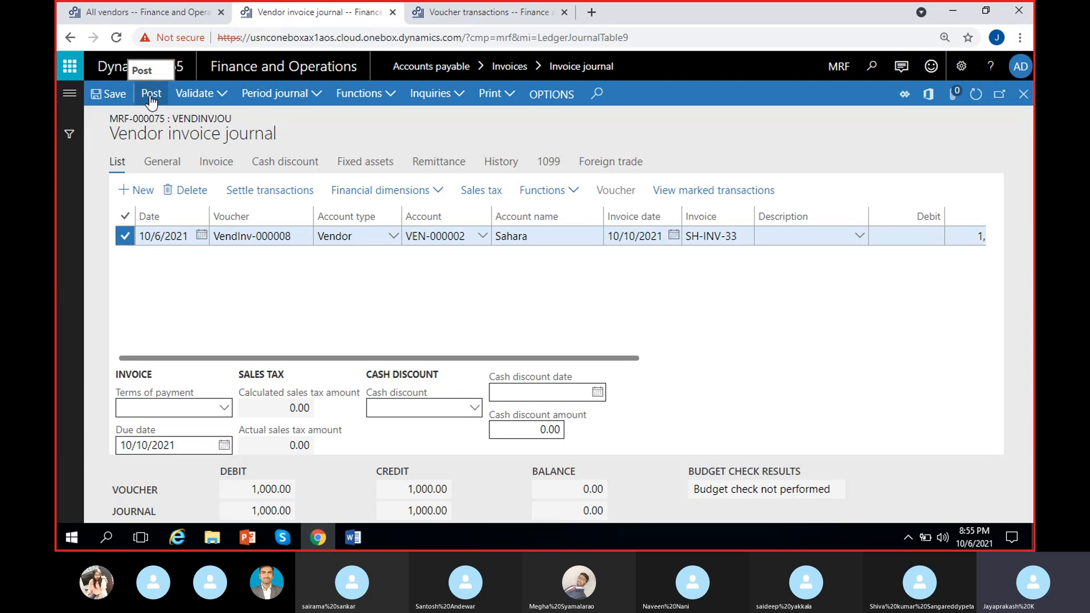
click(160, 166)
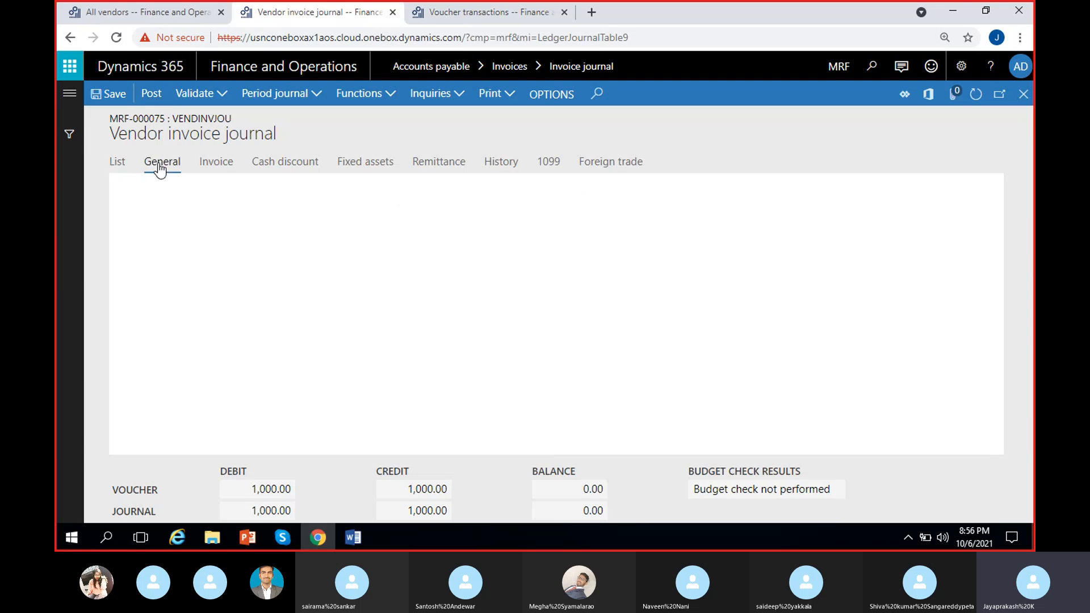
click(230, 167)
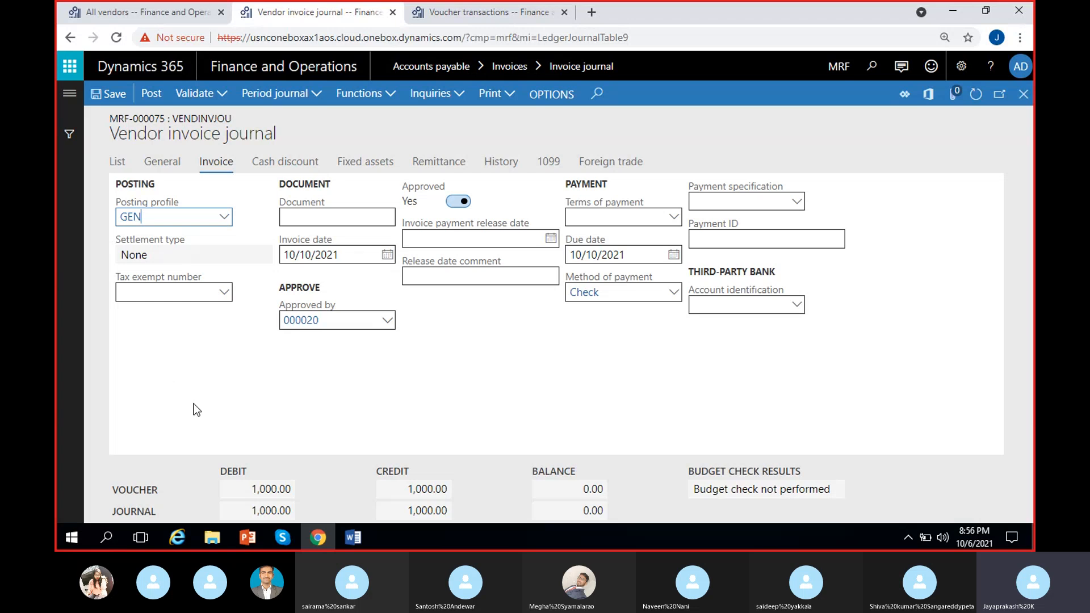
click(117, 162)
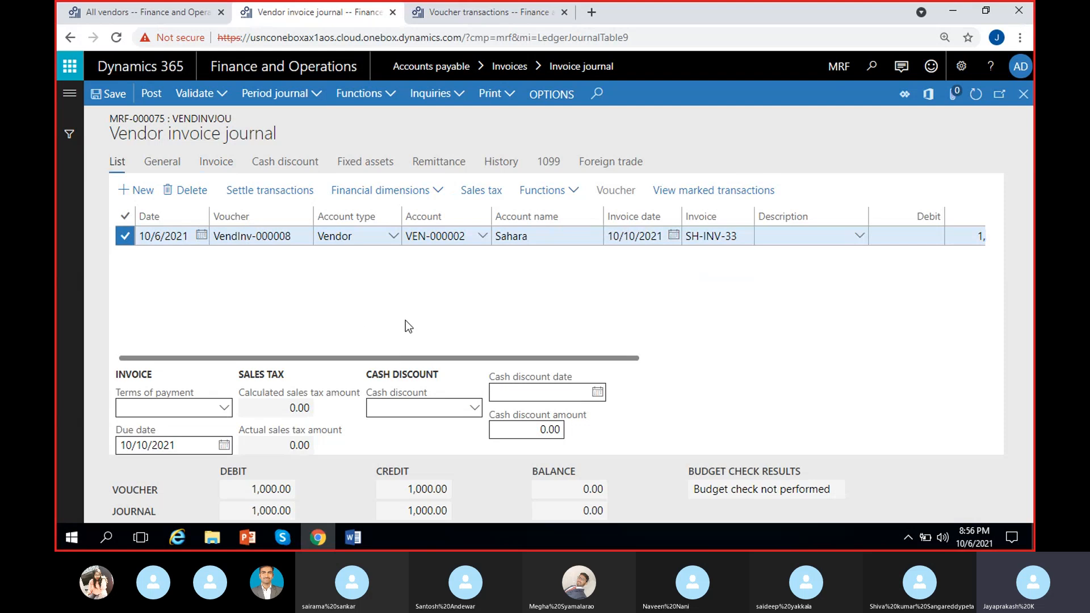
scroll(223, 305, right, 3)
scroll(224, 303, left, 3)
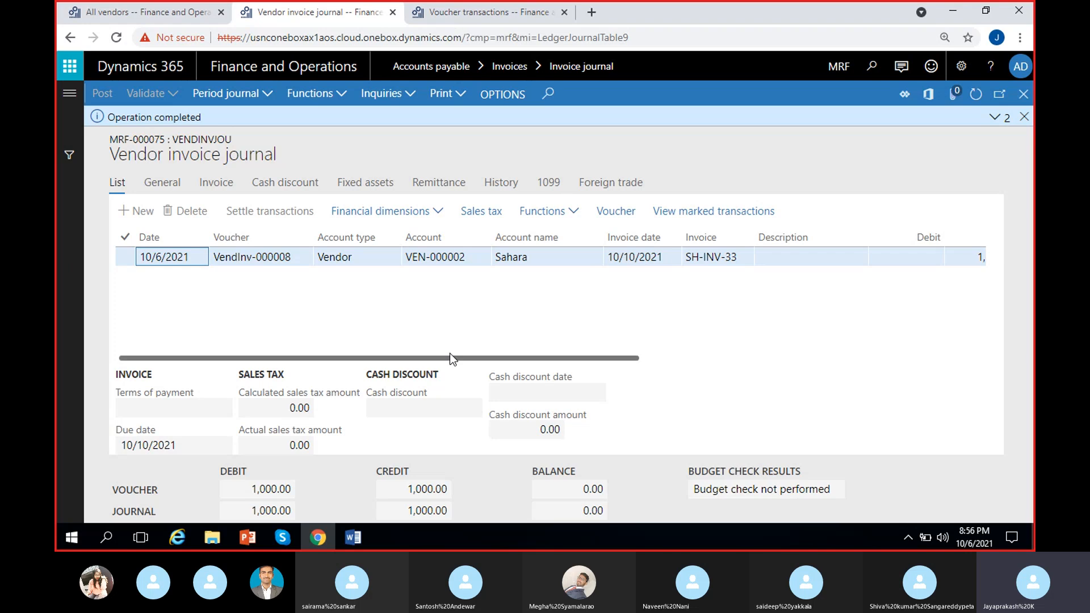
Narrow the Description column in the posted journal and open the voucher transactions of invoice SH-INV-33.
drag(444, 357, 567, 358)
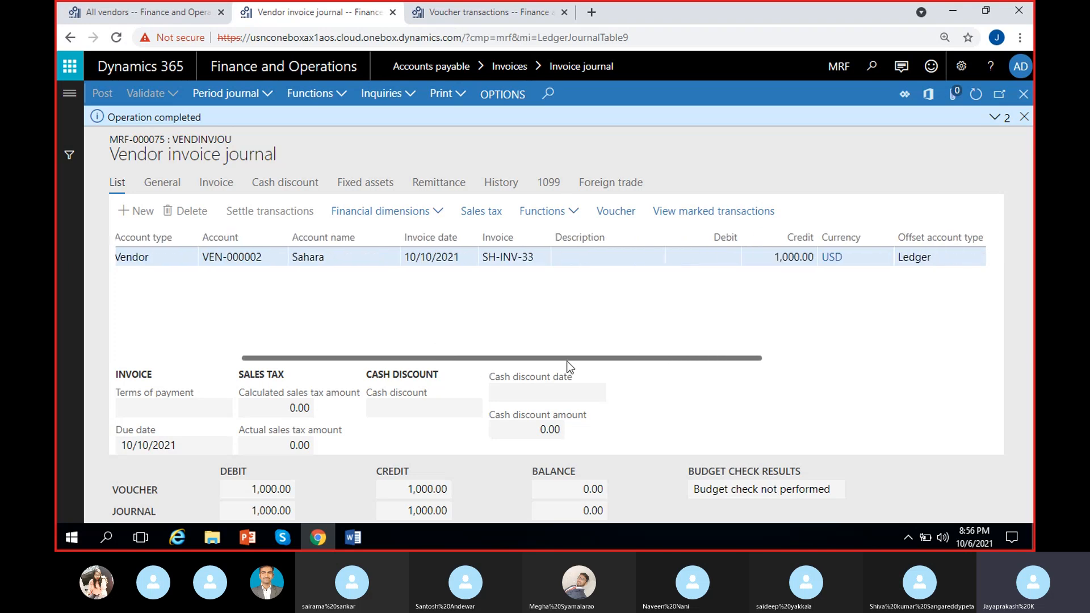
drag(664, 237, 570, 238)
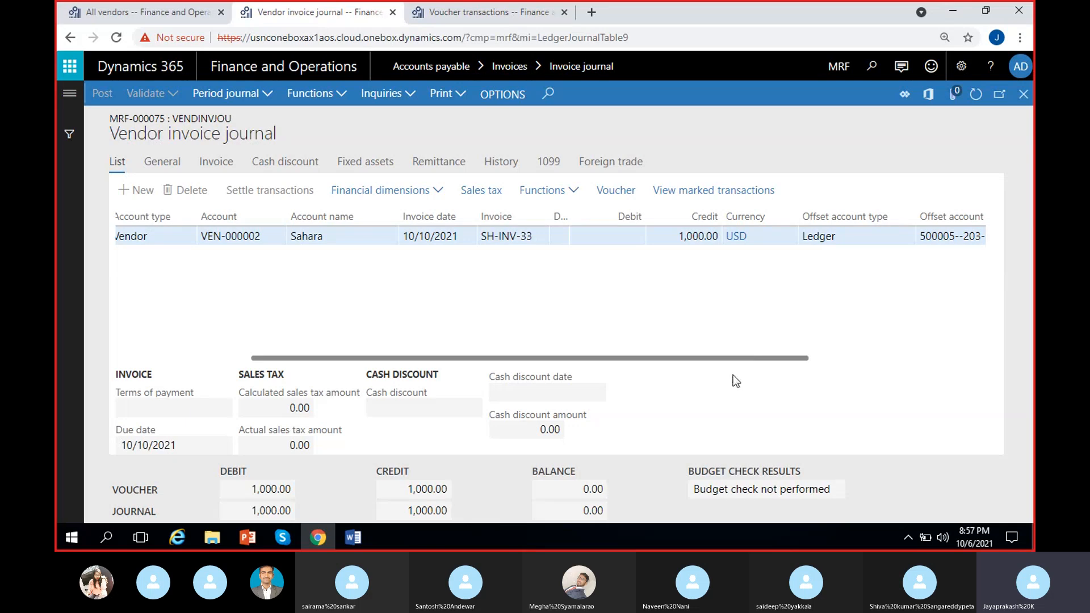
click(612, 193)
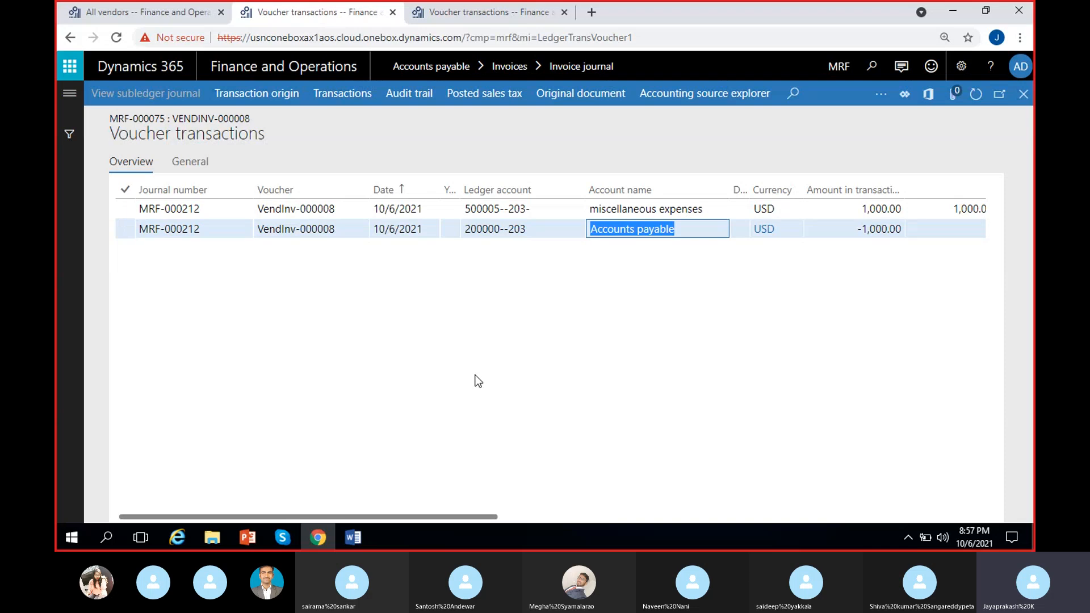
Switch to the Word document "MS Dynamics 8 PM" and add the heading "Invoice" at its end.
click(357, 524)
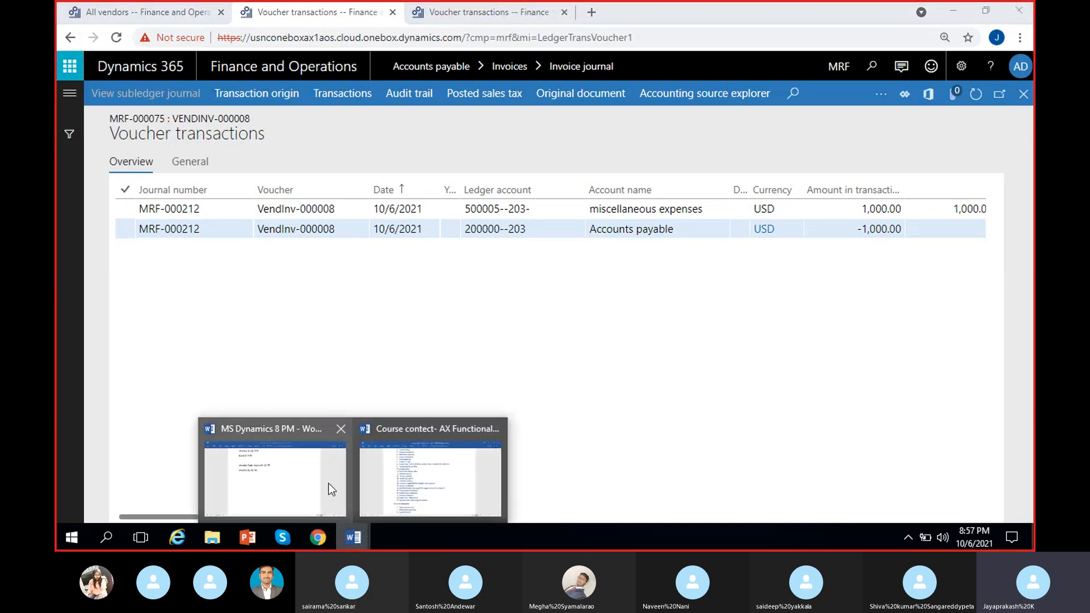
click(304, 488)
key(Return)
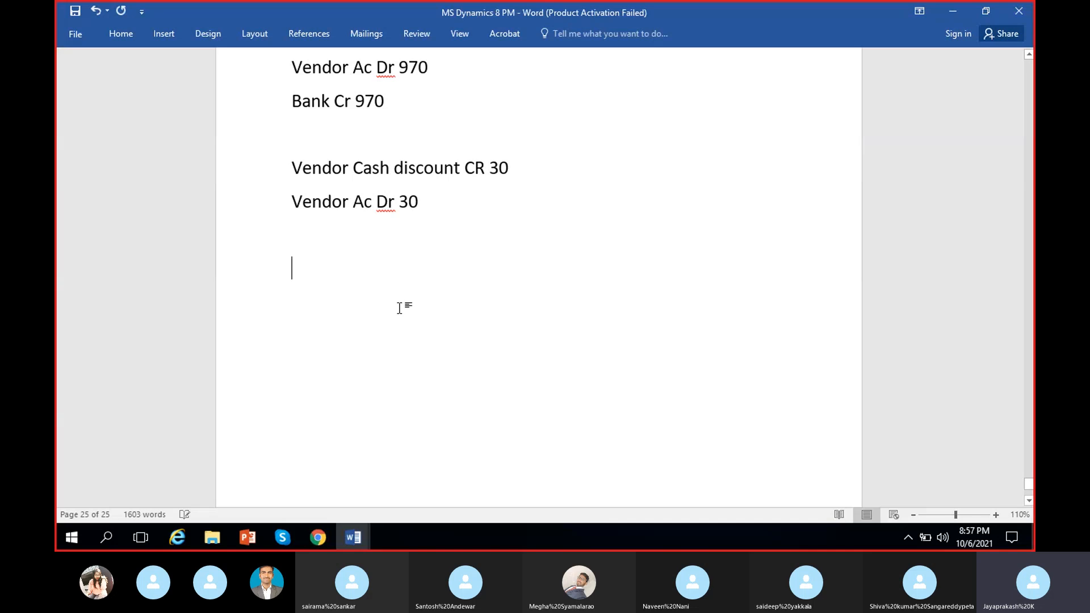
scroll(398, 310, down, 3)
scroll(390, 329, down, 1)
text(In)
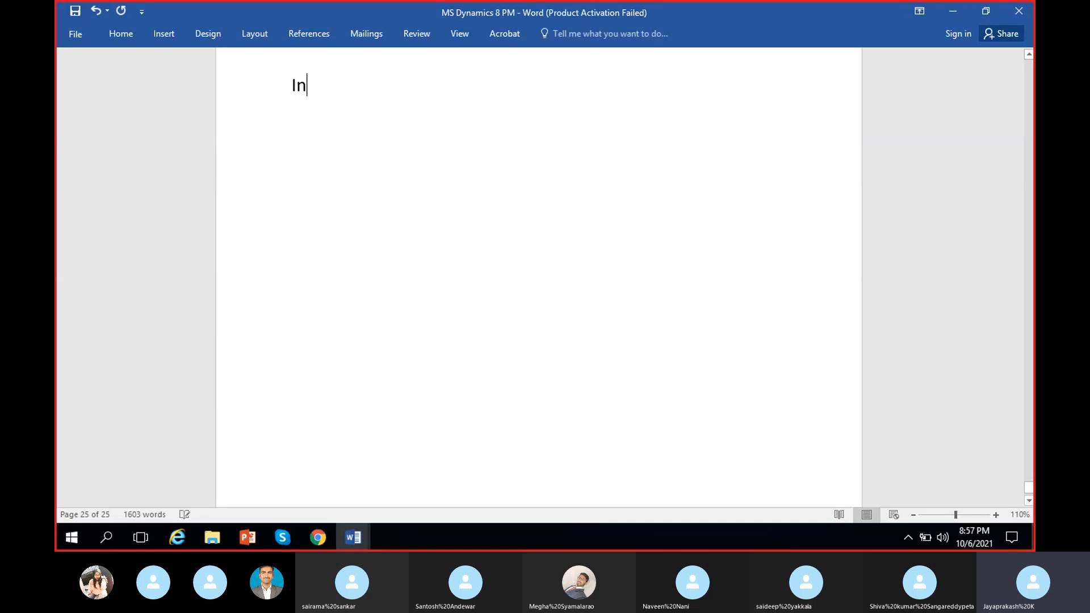
text(voice)
Write the entry lines "Expense DR" and "Accounts payable Ac CR" under the Invoice heading.
key(Return)
text(Ac)
key(BackSpace)
key(BackSpace)
text(Expense DR)
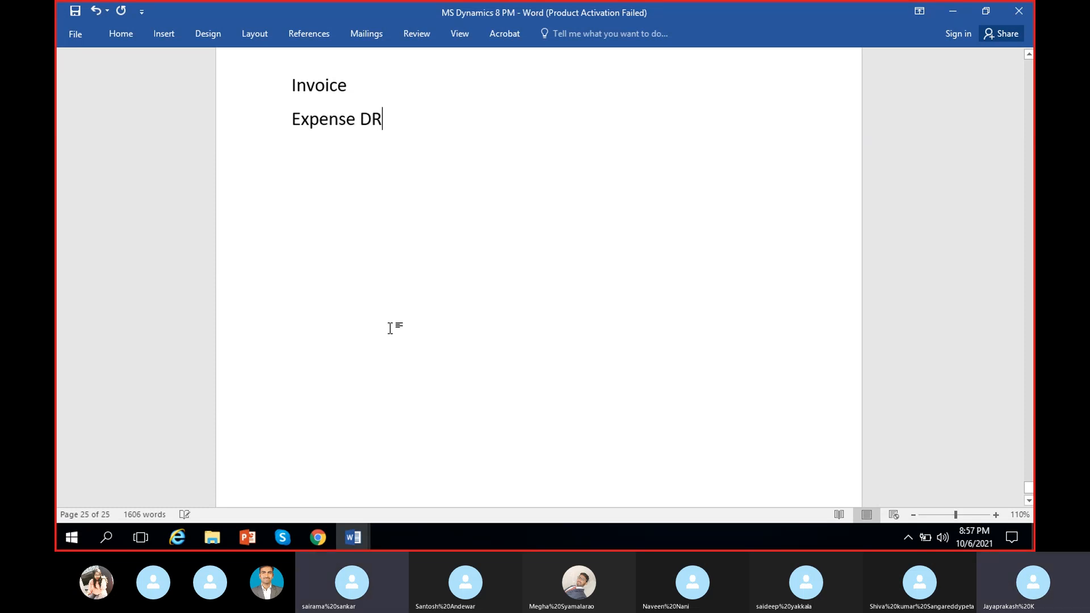
key(Return)
text(Acc)
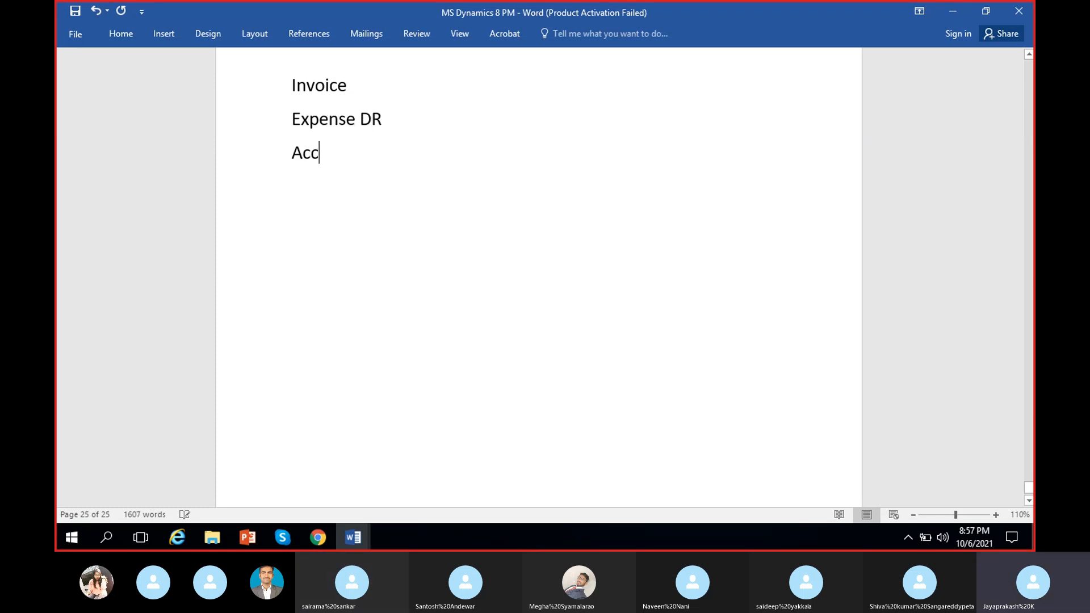
text(ounts payab)
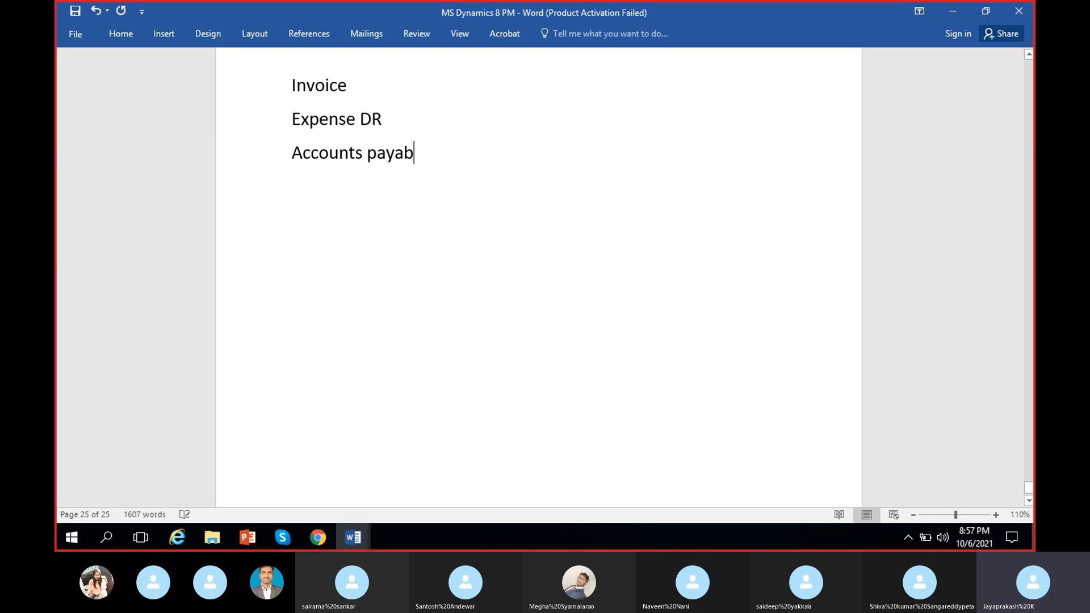
text(le Ac CR)
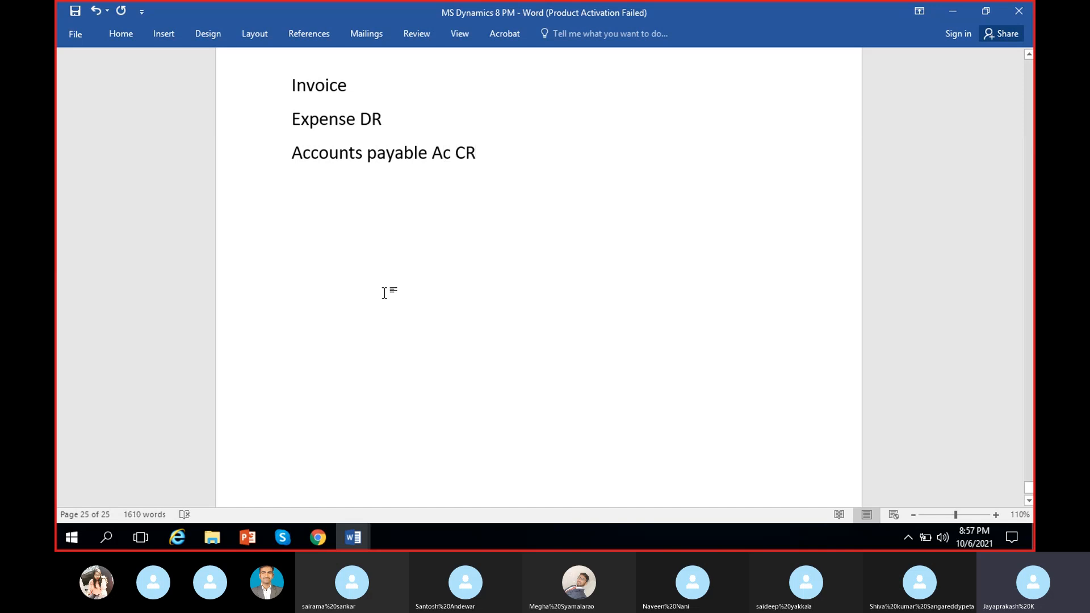
Add the amount 1000 to the end of both the expense and the accounts payable lines.
click(456, 128)
text(1000)
click(503, 158)
text(1000)
Add a "Prepayment:" heading below the invoice entry and put a colon after the "Invoice" heading.
key(Return)
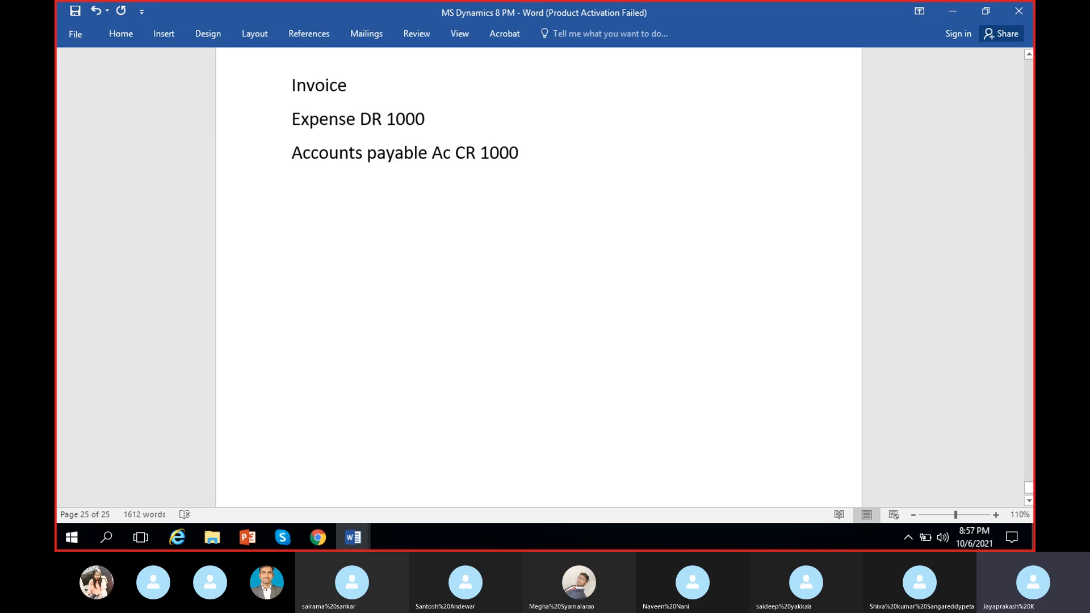
text(Prepayment:)
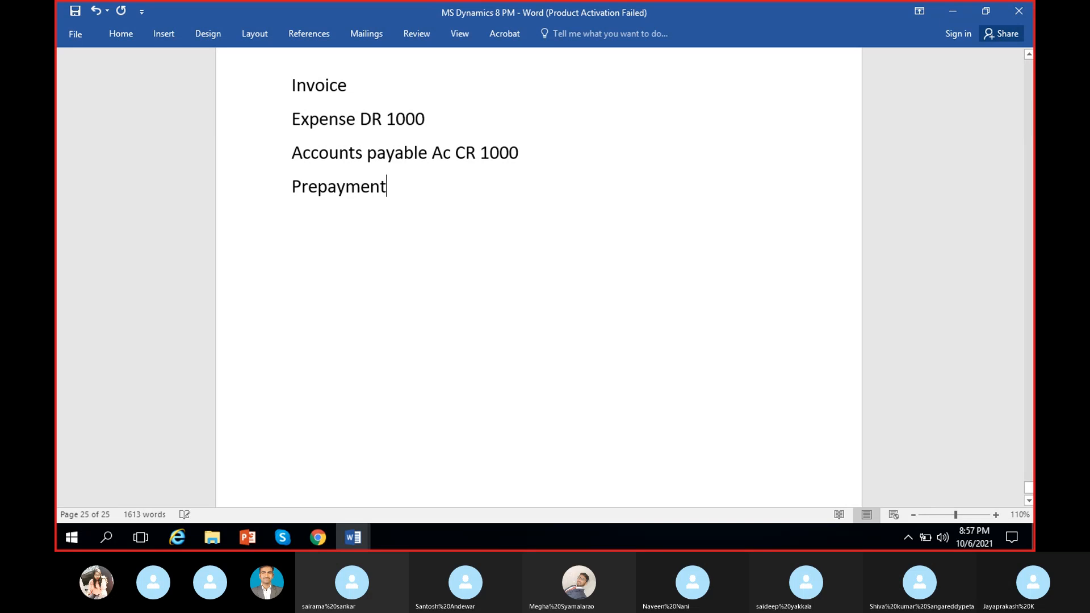
click(366, 83)
text(:)
click(435, 185)
key(Return)
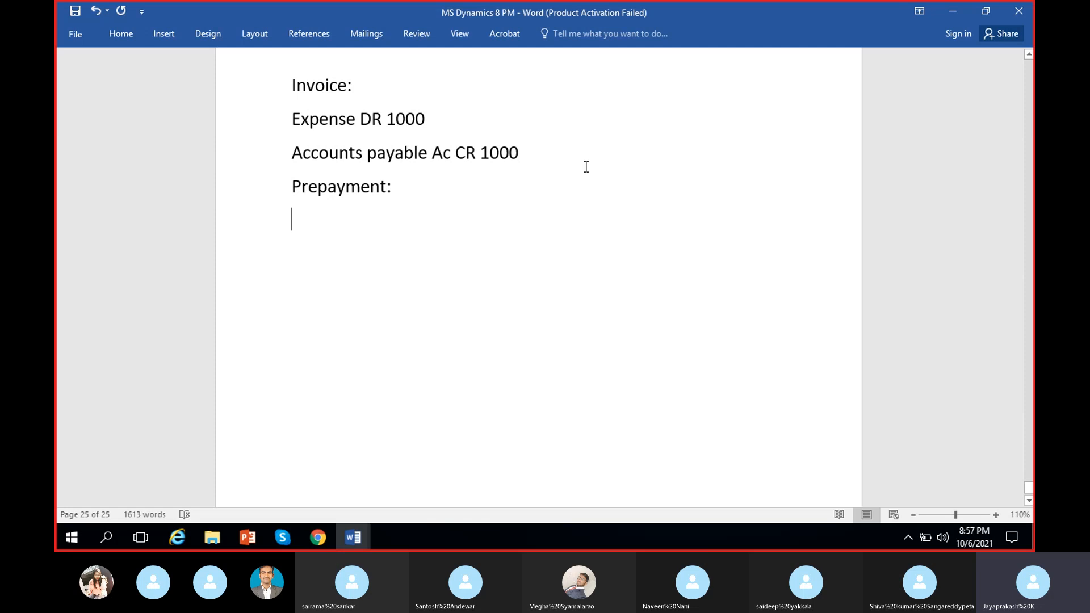
Insert a blank line above the "Prepayment:" heading and start the entry below it with "Prepaid".
click(561, 145)
key(Return)
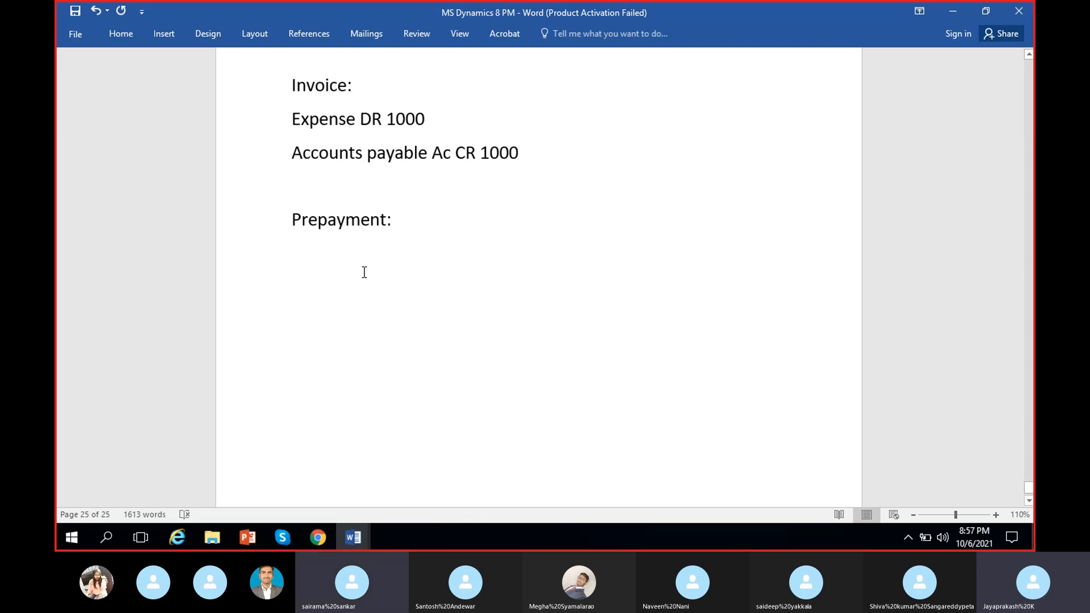
click(342, 262)
text(Prepaid)
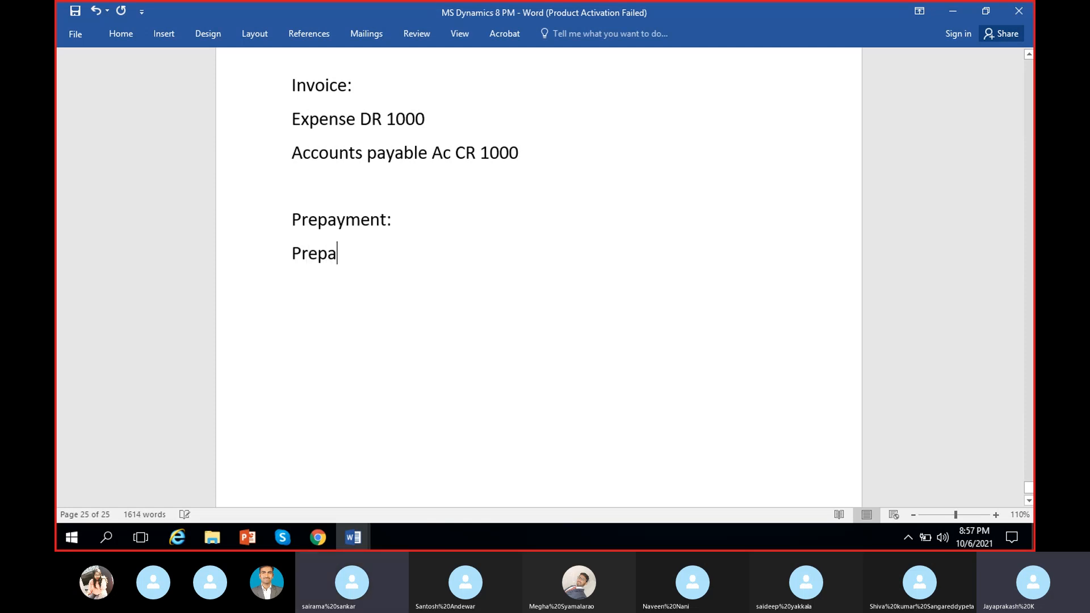
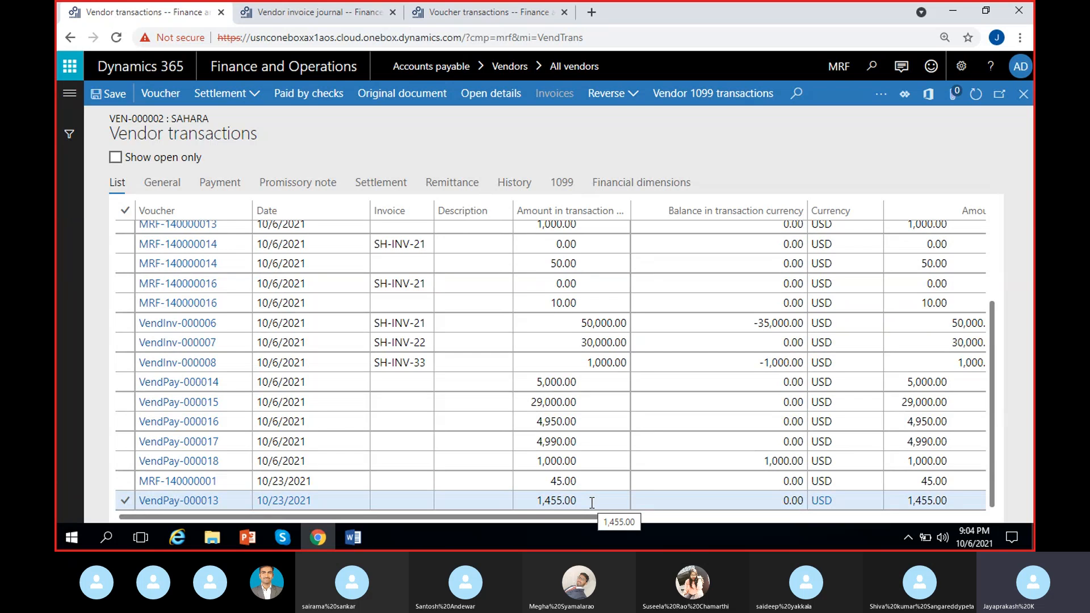
Examine the ledger accounts in the voucher of Sahara's 1,000.00 prepayment VendPay-000018, and return to the vendor transactions.
click(590, 461)
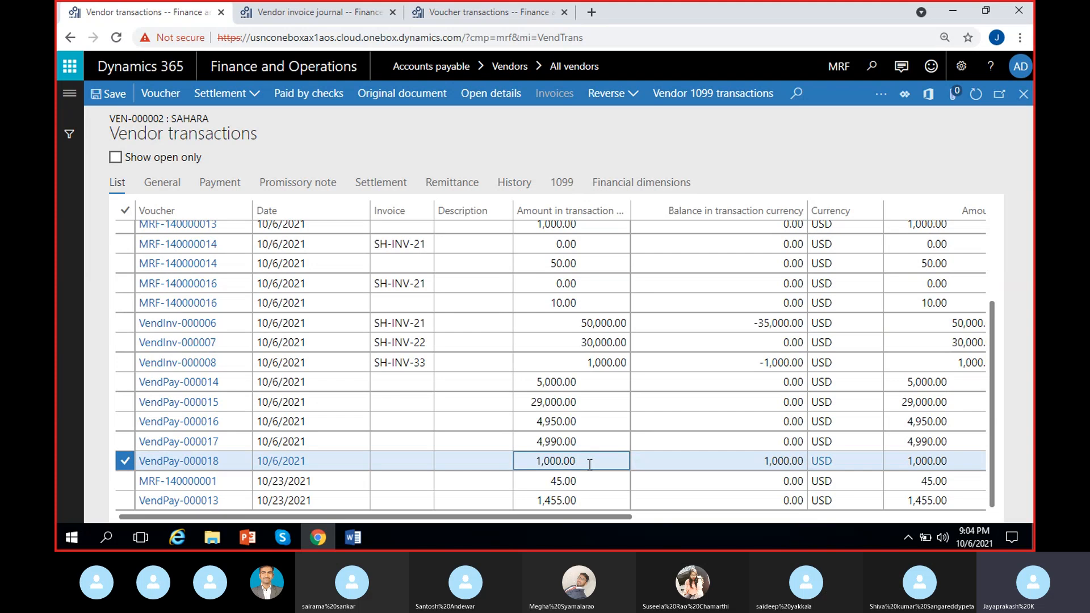
click(608, 361)
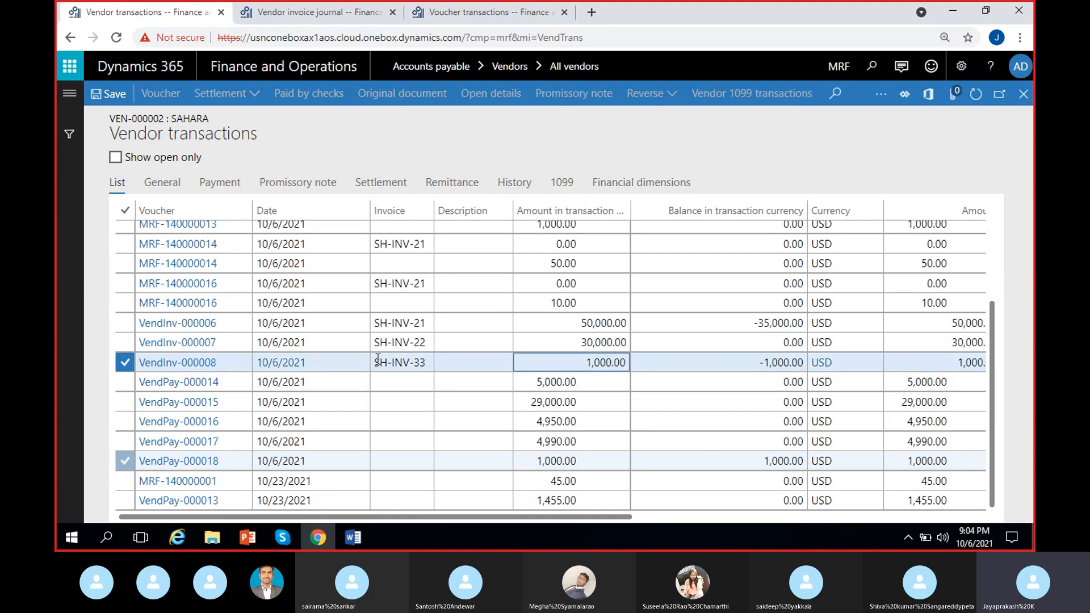
click(592, 460)
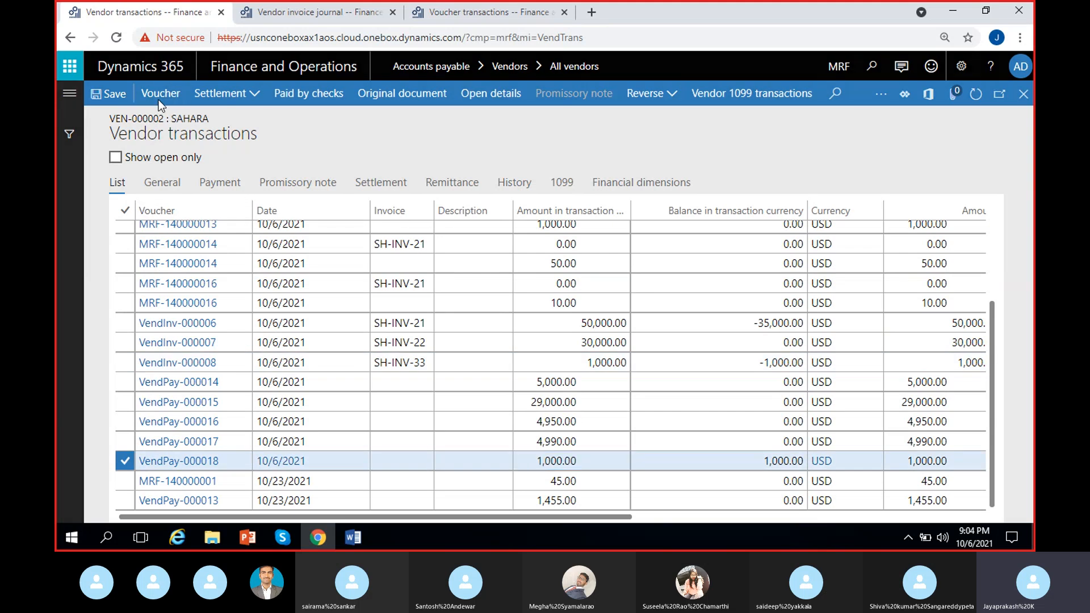
click(160, 94)
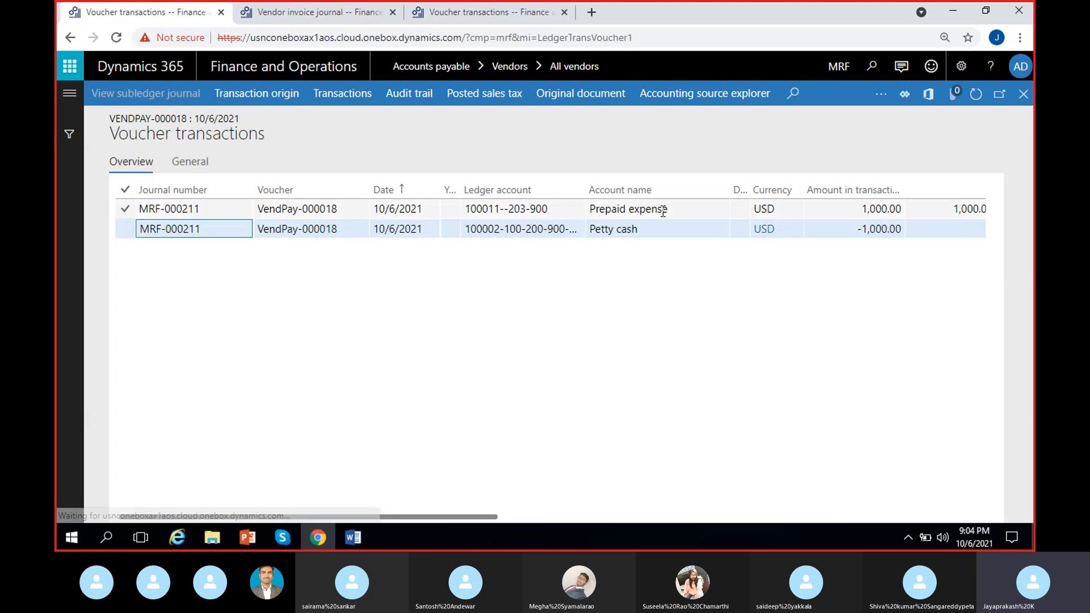
click(620, 215)
drag(620, 215, 591, 213)
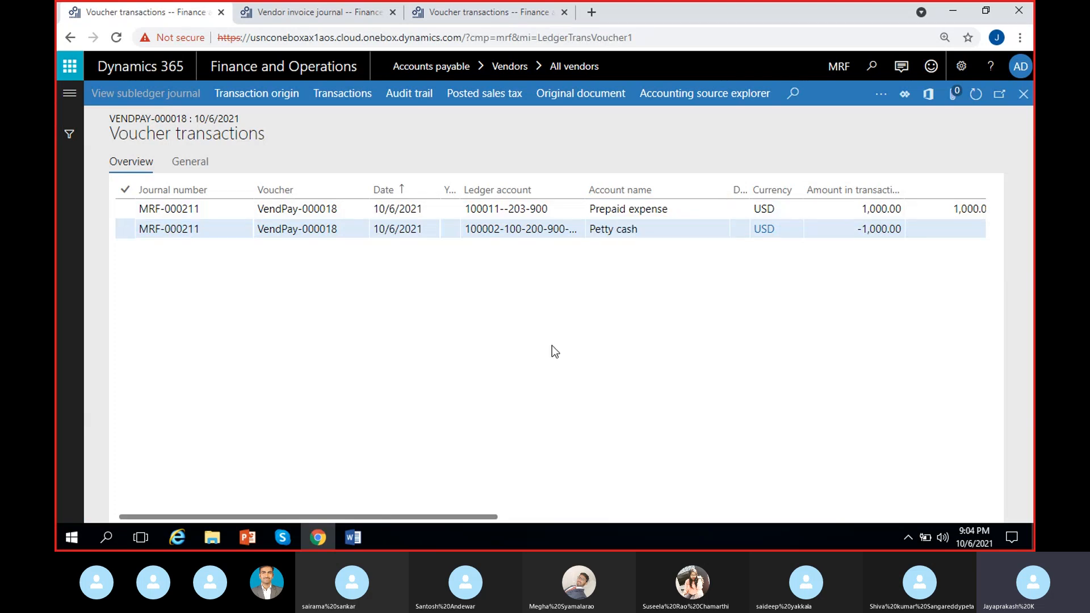
click(1023, 94)
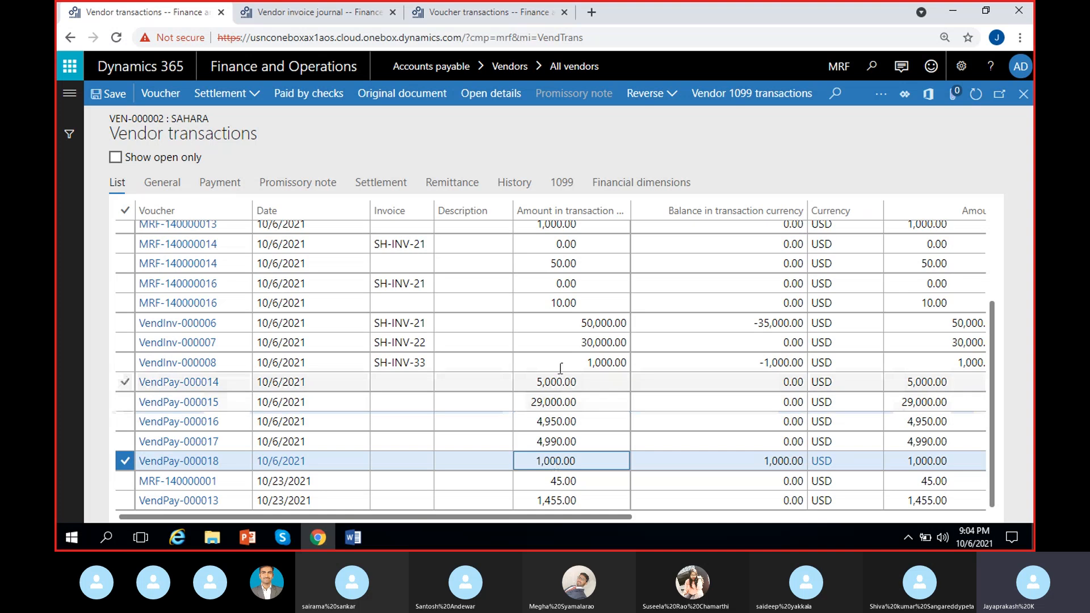
Open Settle transactions from Sahara's invoice SH-INV-33 and mark that invoice for settlement.
click(581, 359)
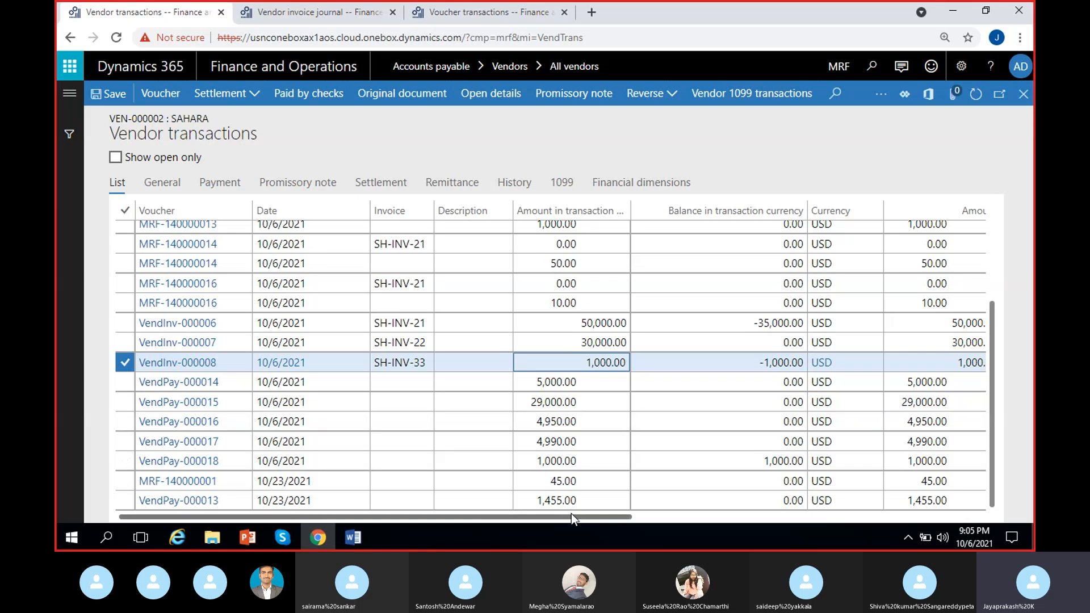
click(247, 95)
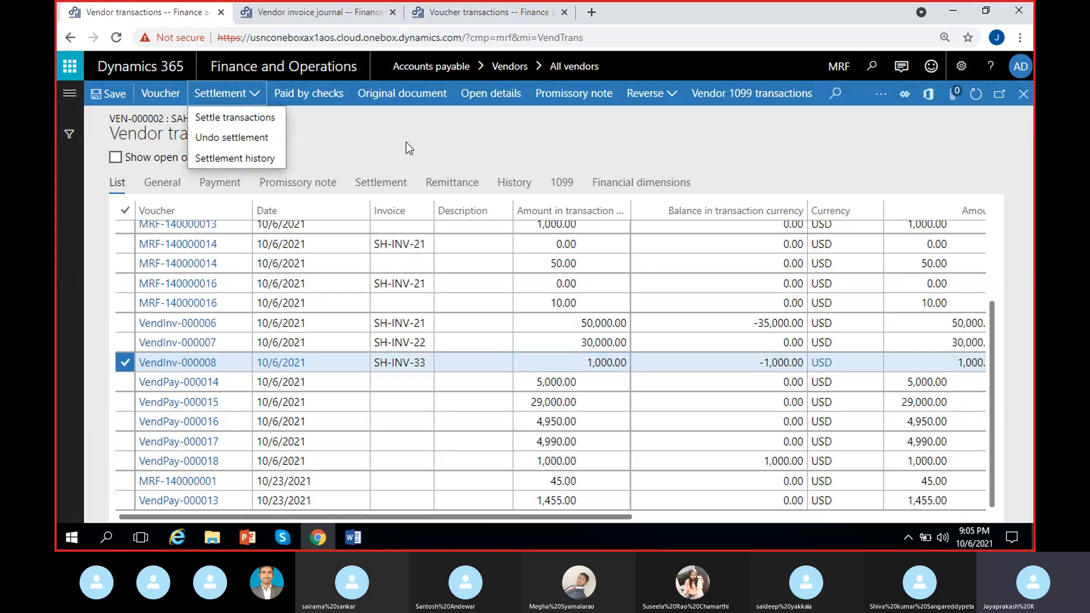
click(241, 119)
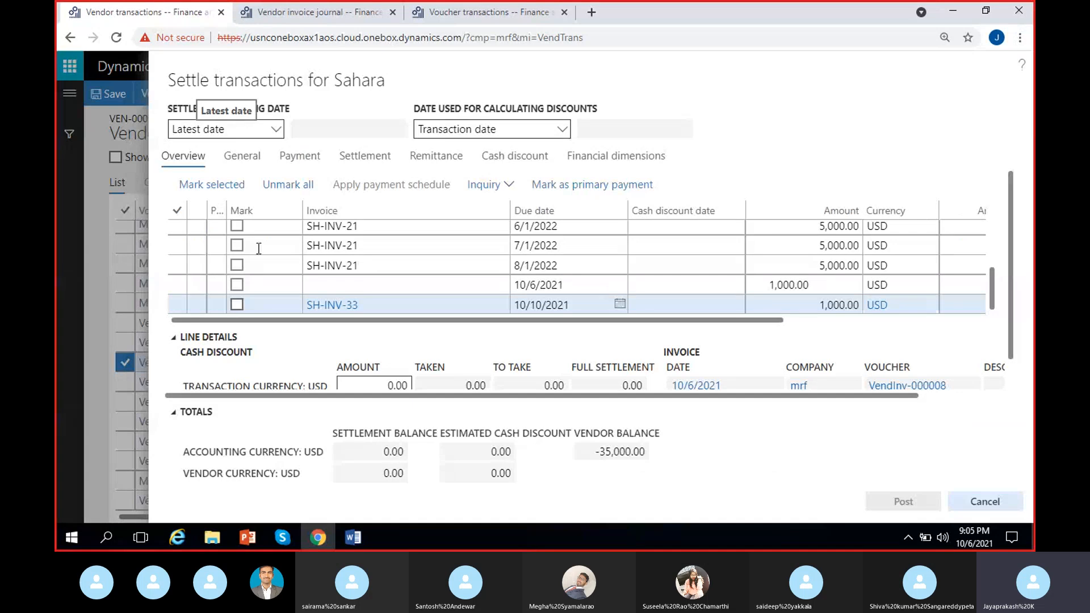
click(236, 305)
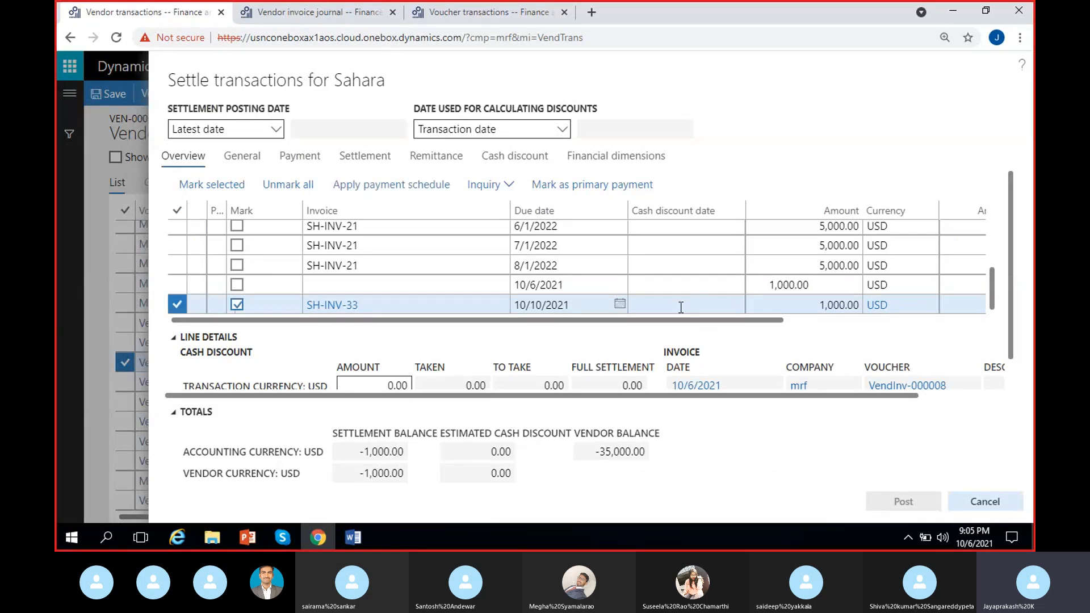
Mark the 1,000.00 prepayment dated 10/6/2021 for settlement too, accept marking it as a prepayment, and post the settlement.
click(236, 285)
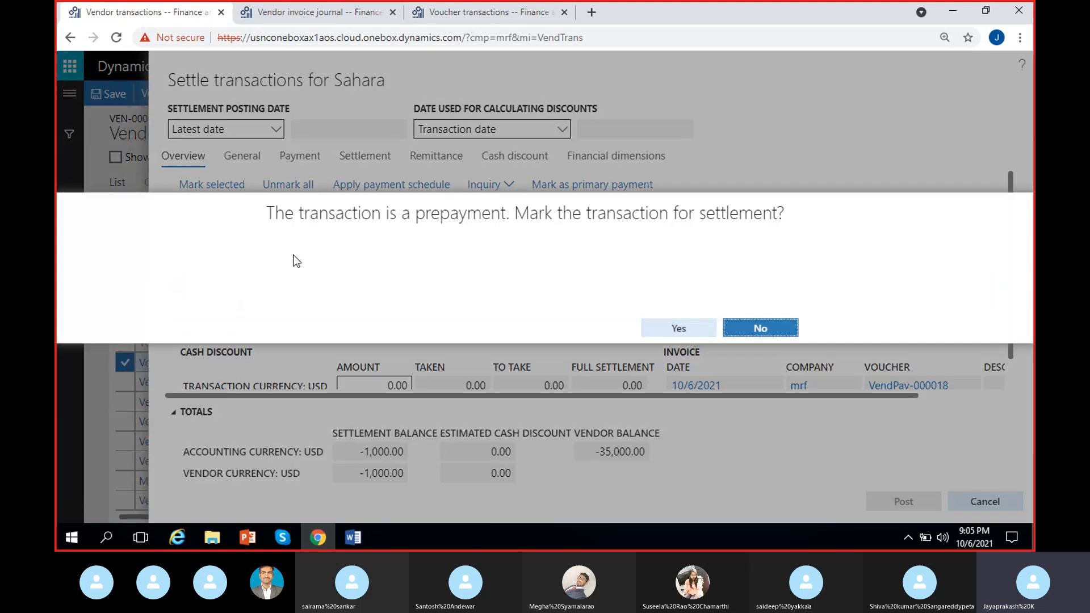
drag(268, 216, 785, 220)
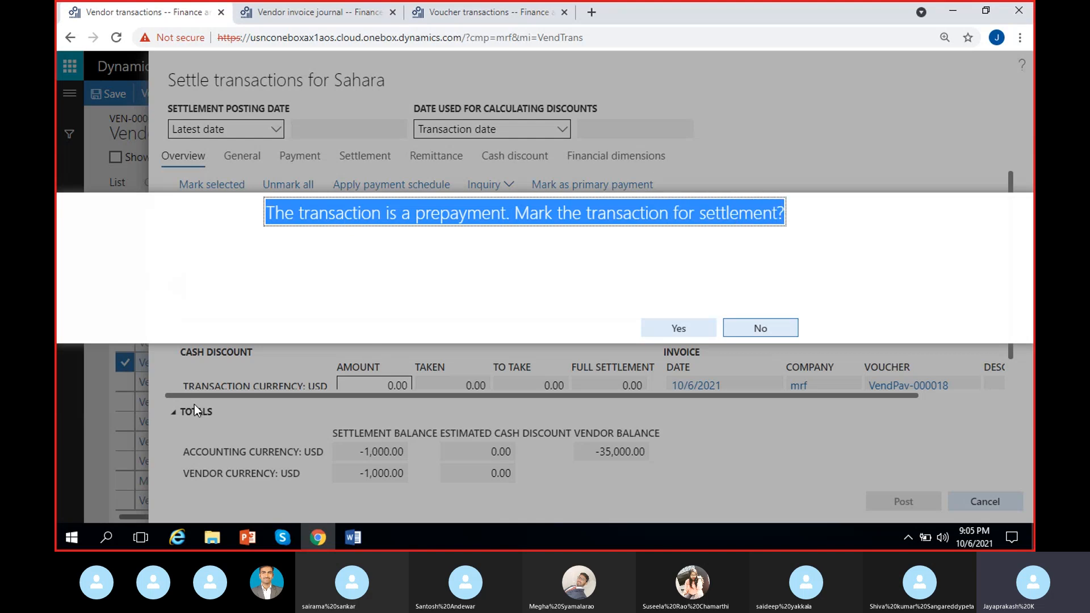
click(679, 328)
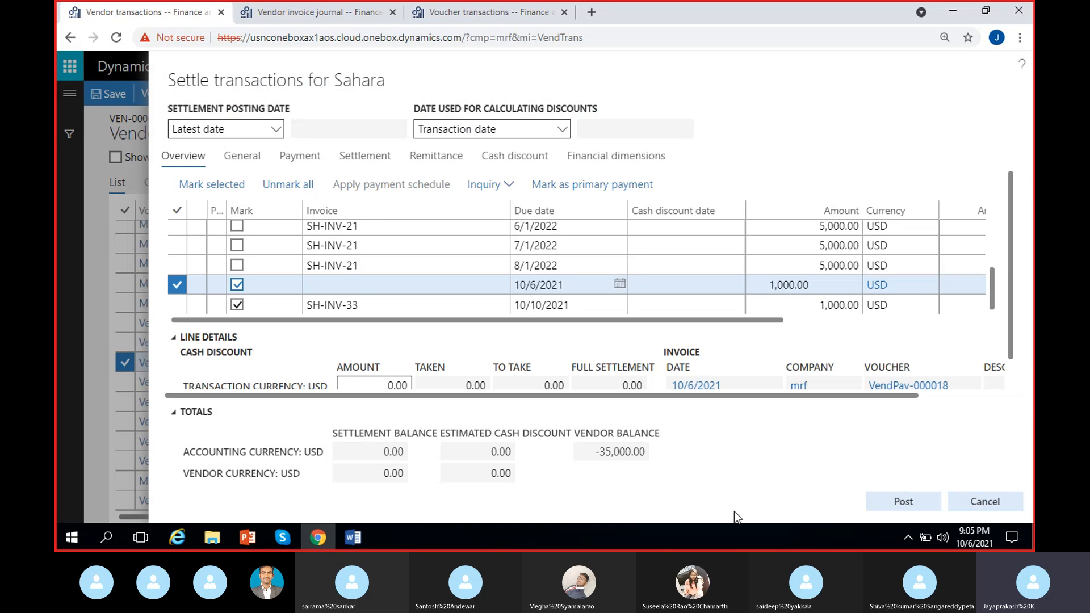
click(884, 507)
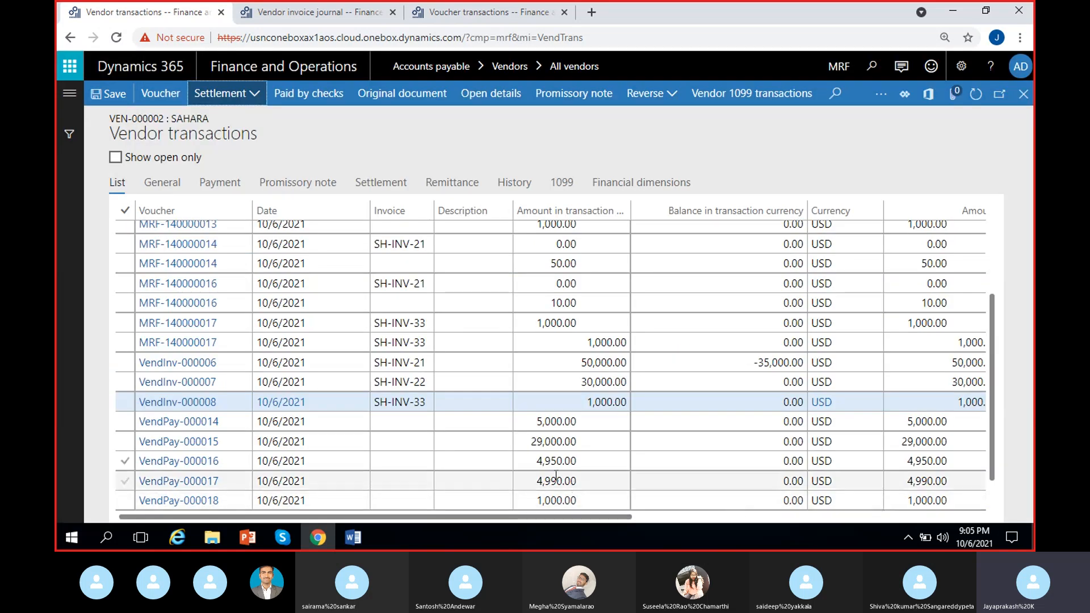
Find the SH-INV-33 settlement lines in Sahara's vendor transactions and open voucher MRF-140000017 from the second one.
scroll(393, 437, down, 1)
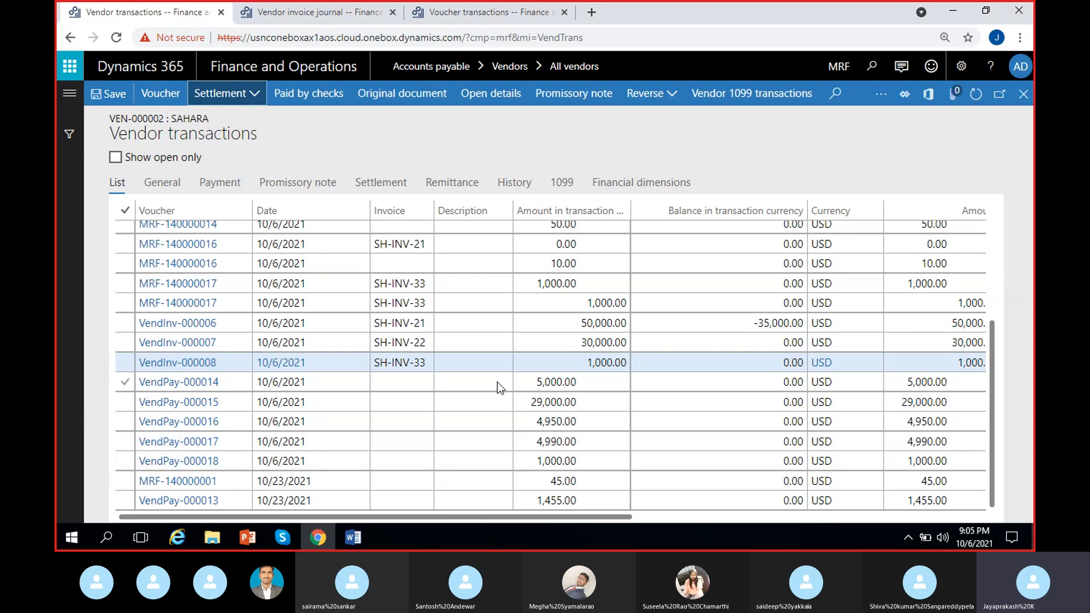
scroll(498, 383, up, 2)
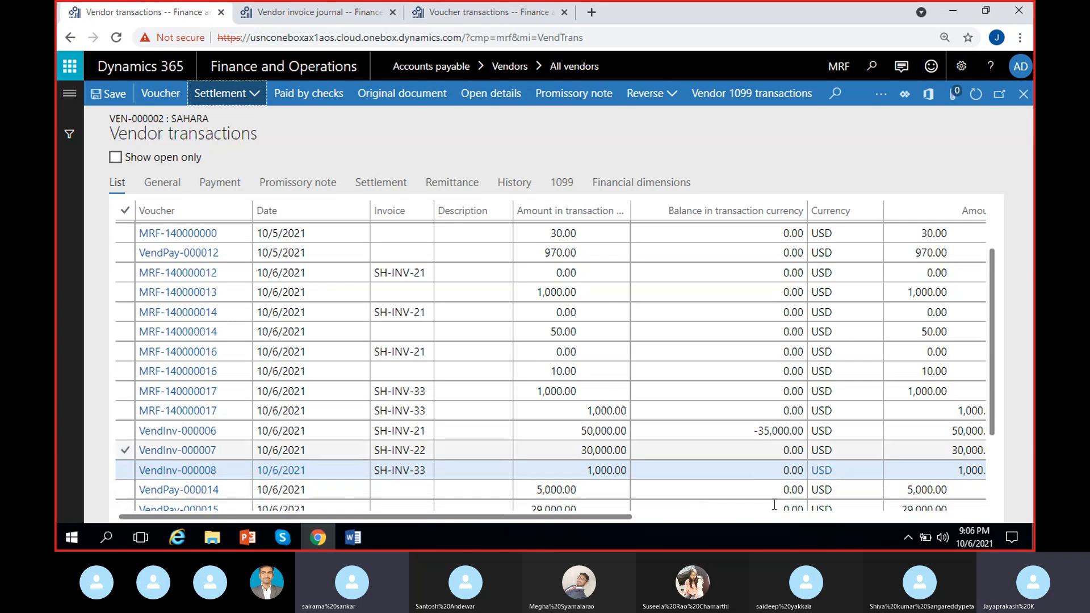
click(782, 473)
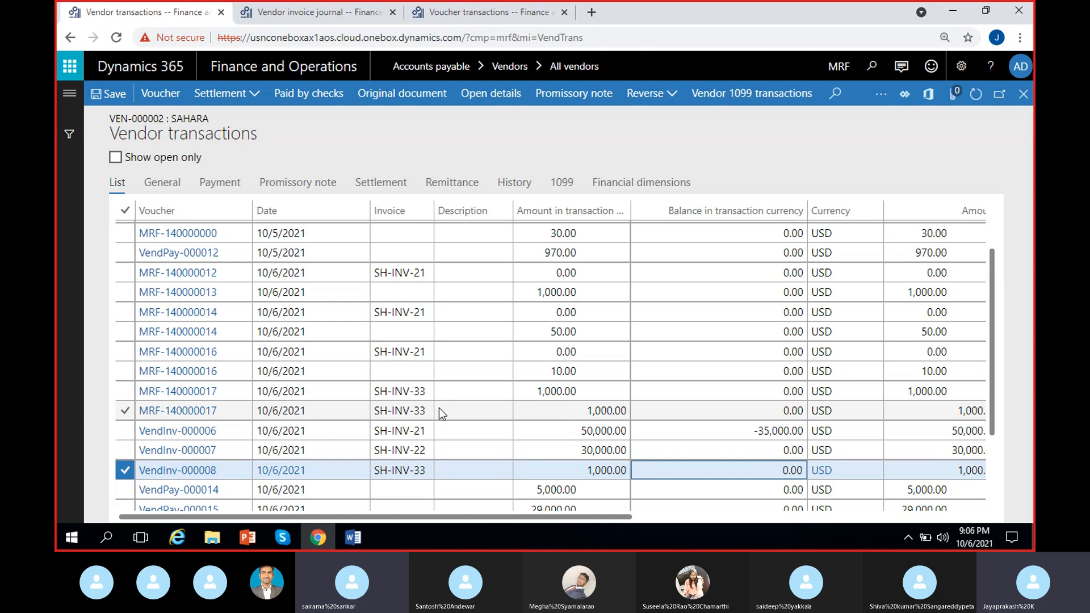
click(358, 412)
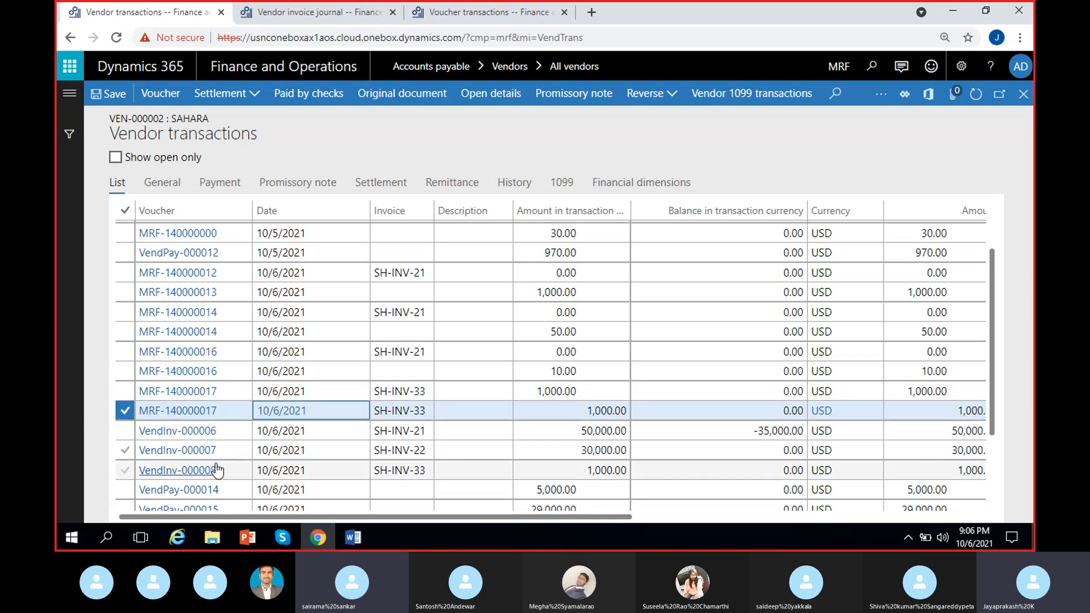
click(200, 412)
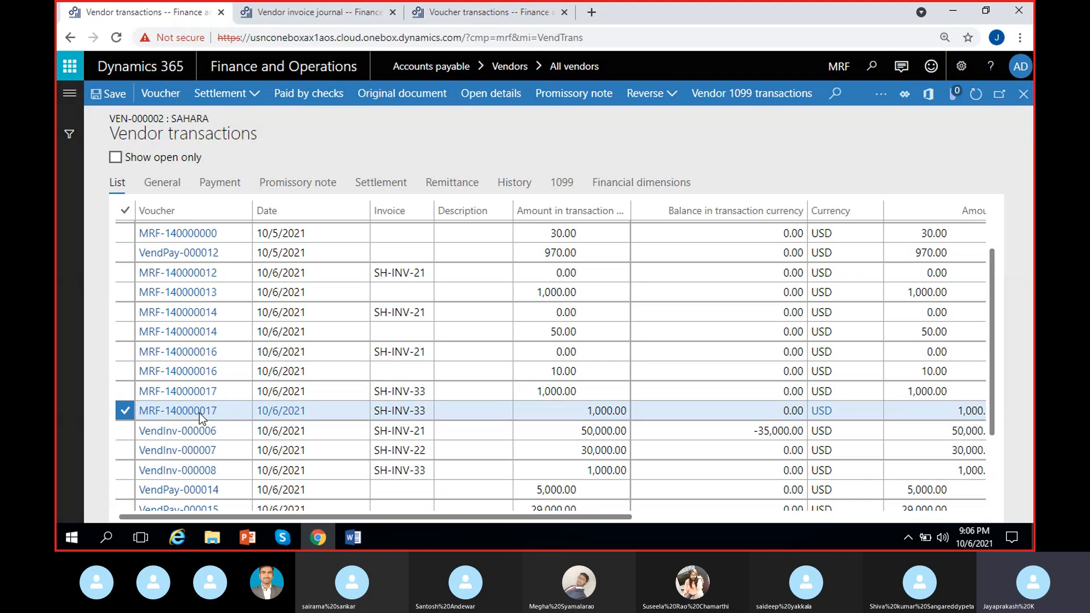
Examine the account names and transaction amounts of the Prepaid expense and Accounts payable lines in the settlement voucher.
click(587, 370)
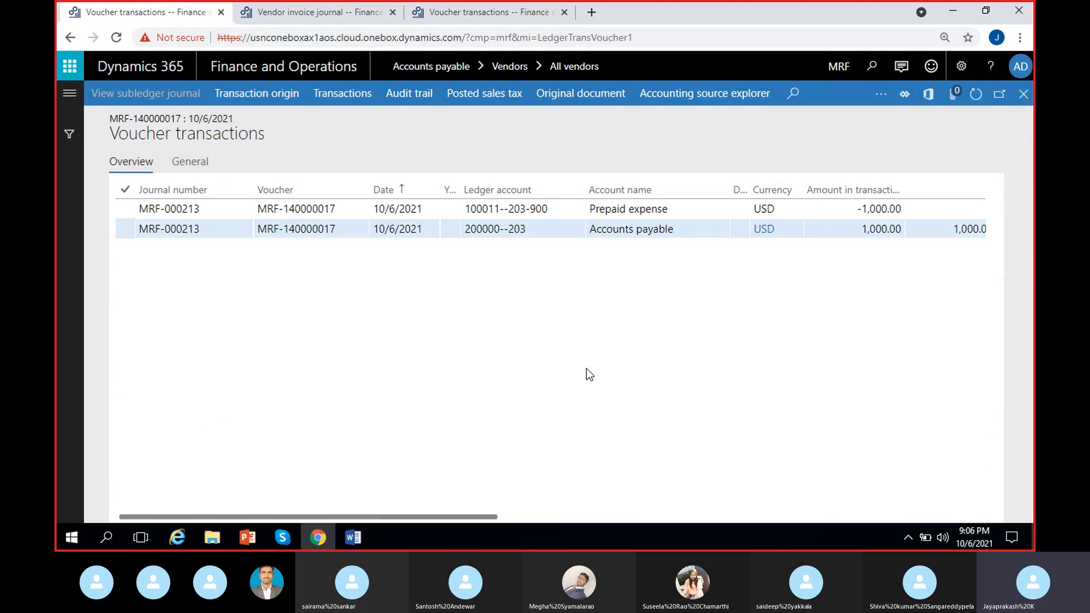
scroll(586, 369, right, 3)
click(480, 211)
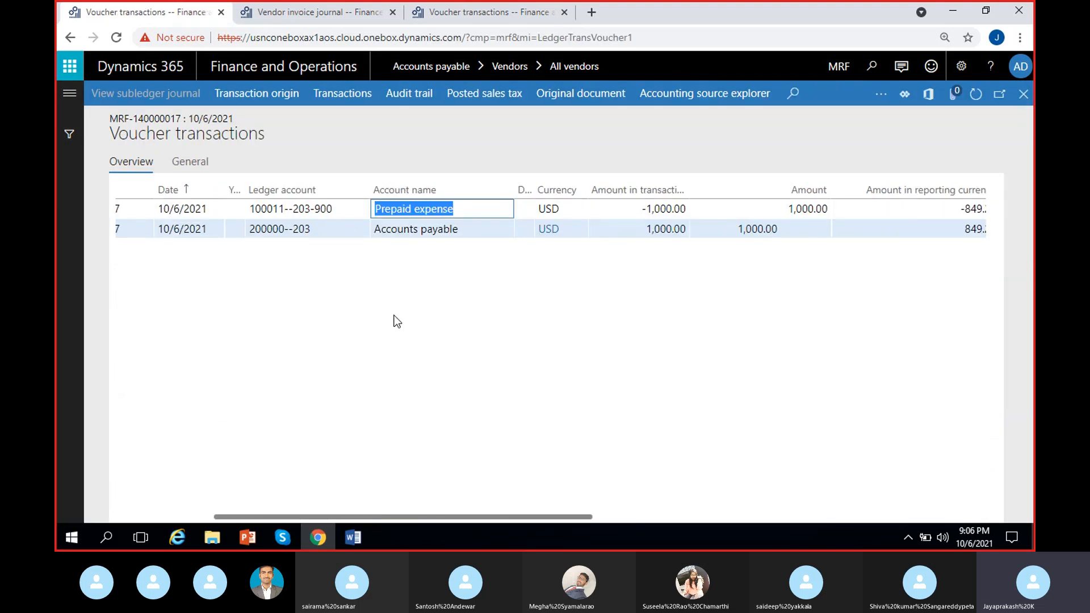
click(447, 338)
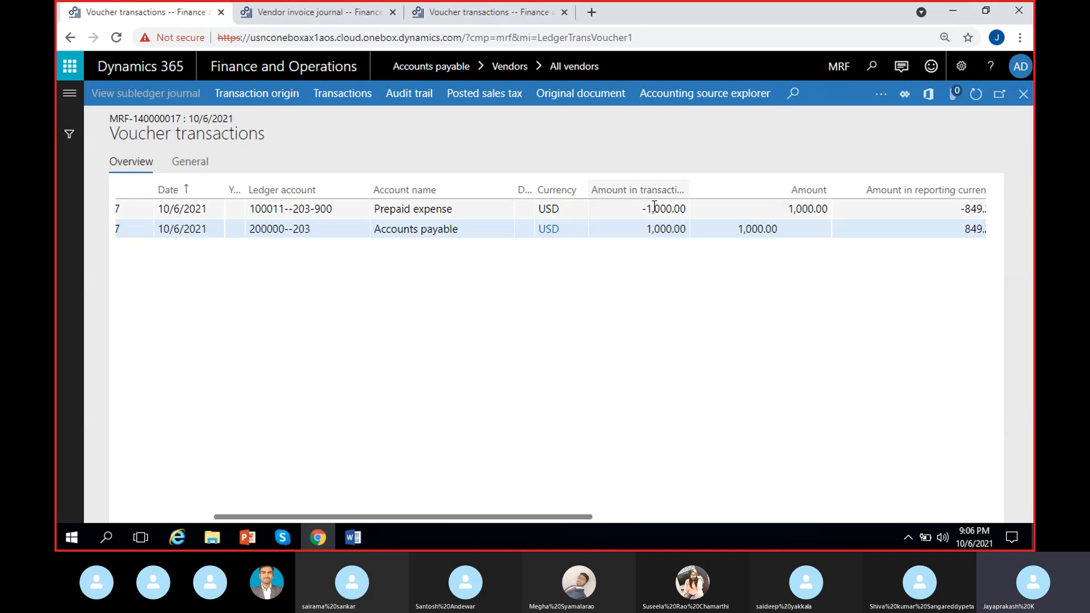
click(678, 209)
drag(489, 235, 427, 230)
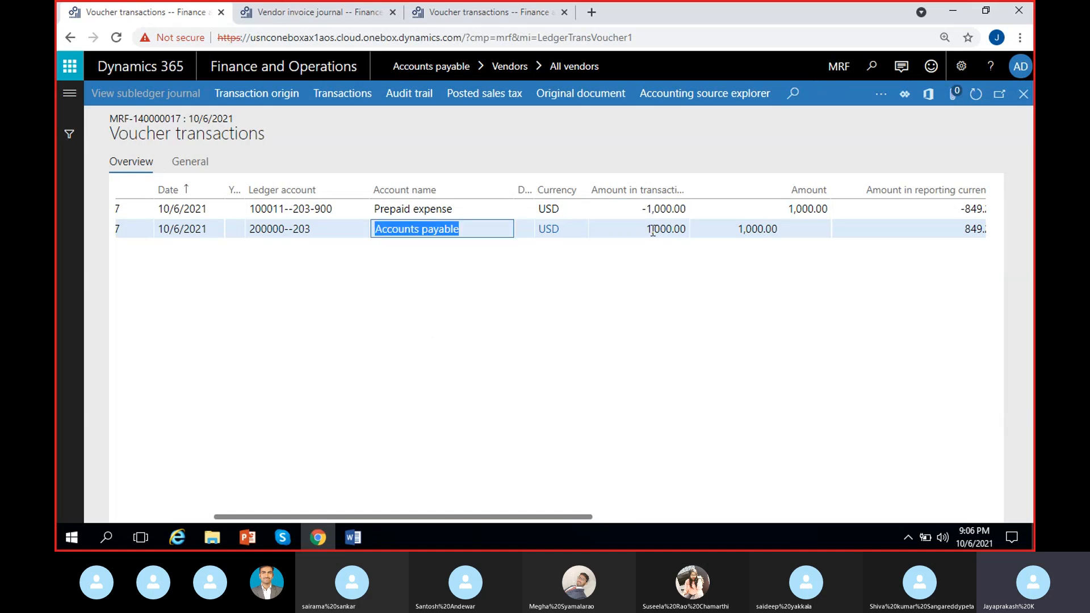
drag(653, 231, 681, 232)
click(690, 388)
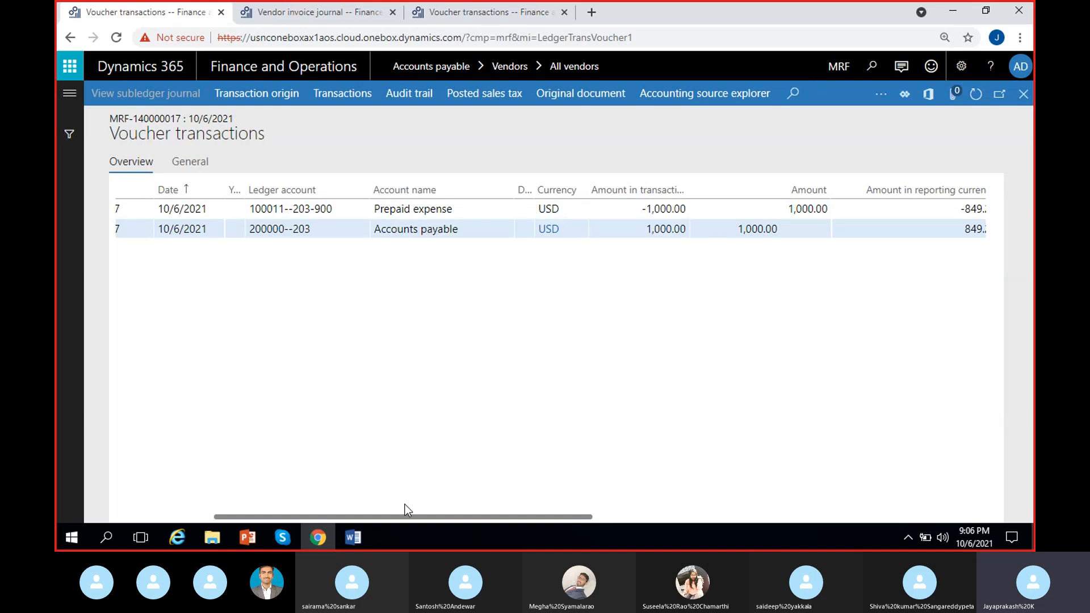
Switch to Word, review the "Settlement voucher:" heading with its accounts payable and prepayment entries, and return to the voucher in the browser.
mouse_move(356, 540)
click(331, 499)
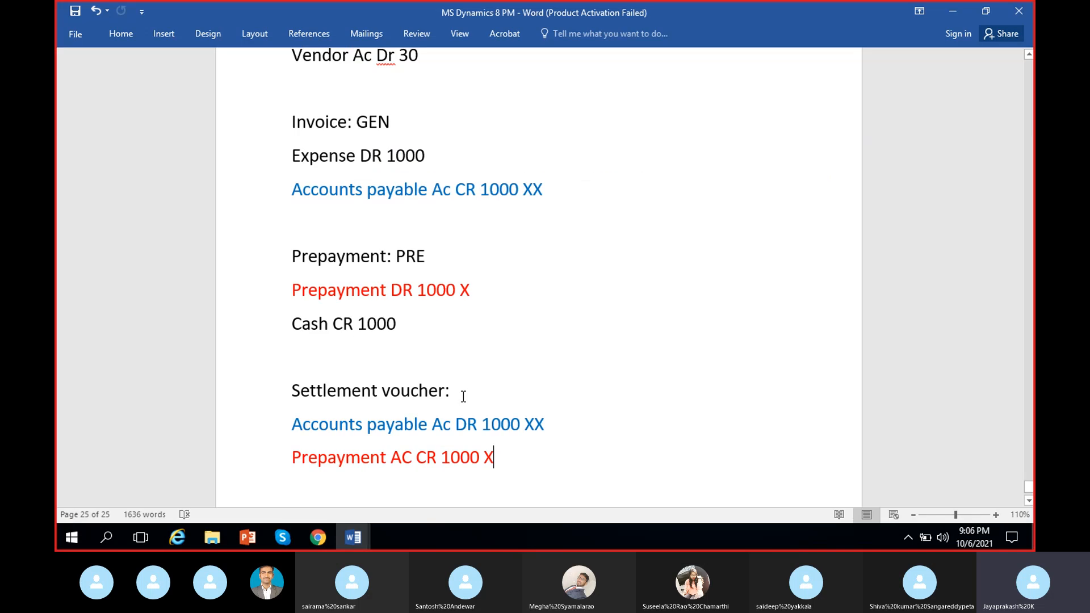
scroll(464, 397, down, 2)
drag(504, 381, 296, 391)
click(528, 442)
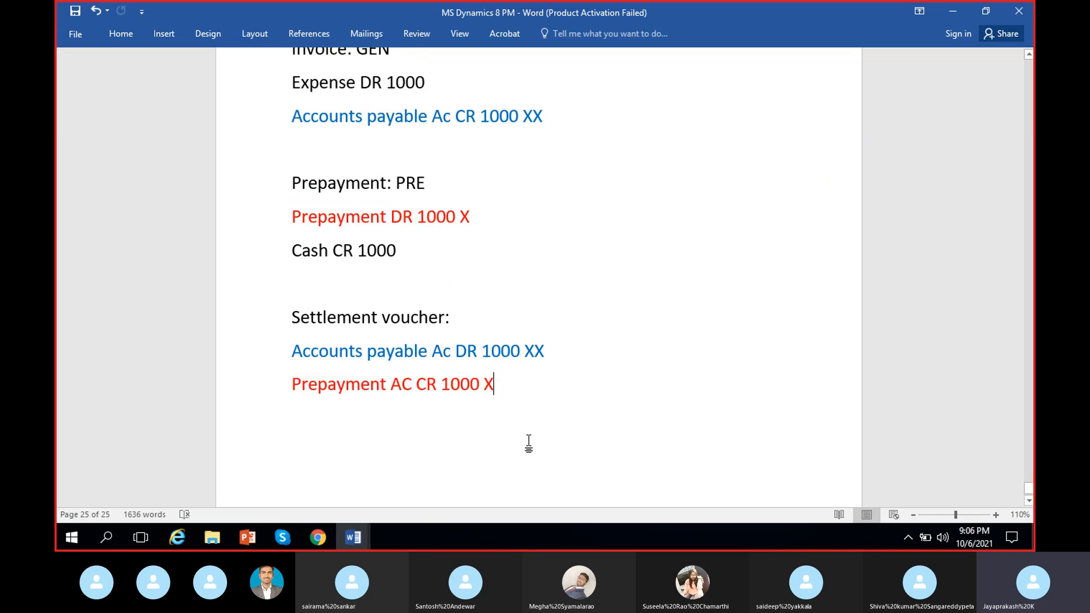
drag(538, 350, 319, 359)
click(539, 438)
drag(464, 323, 296, 323)
click(691, 392)
click(945, 15)
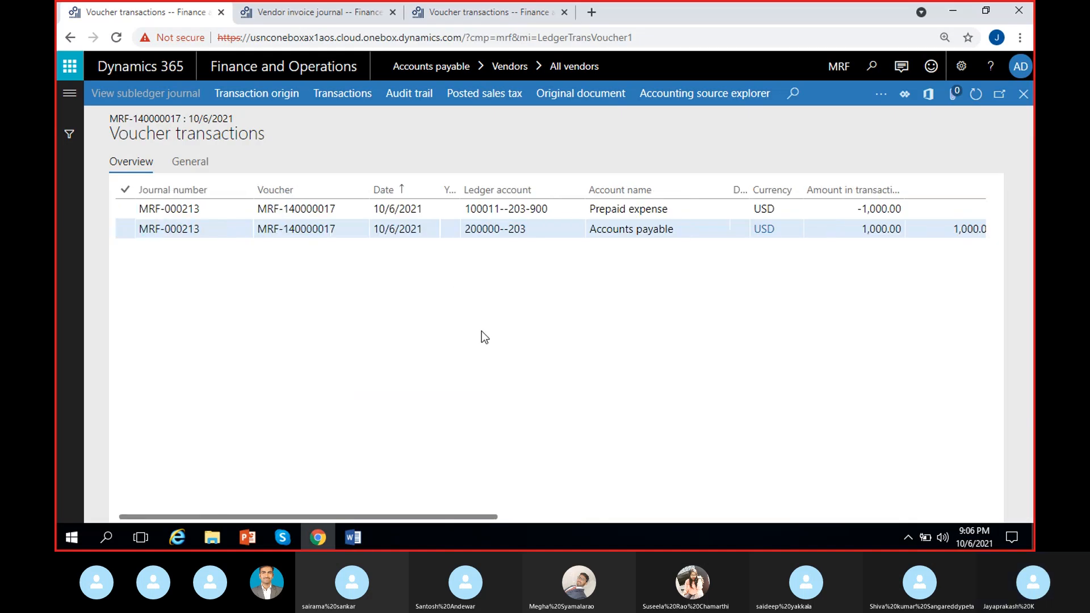
Check the voucher number and the Accounts payable line's amount in voucher MRF-140000017, and return to the vendor transactions.
scroll(481, 332, right, 3)
scroll(468, 360, left, 3)
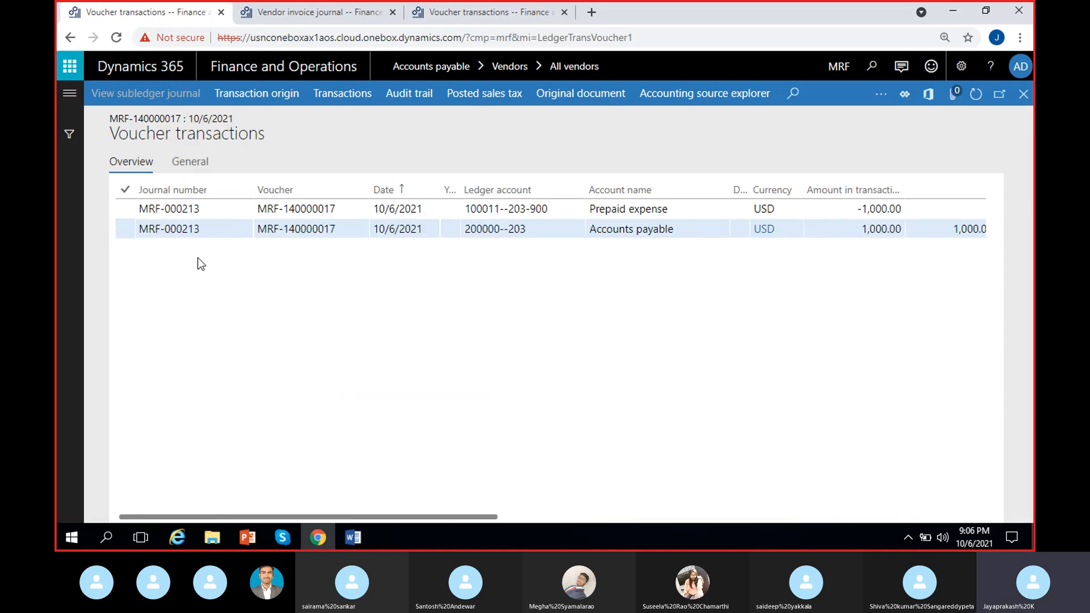
drag(353, 227, 210, 250)
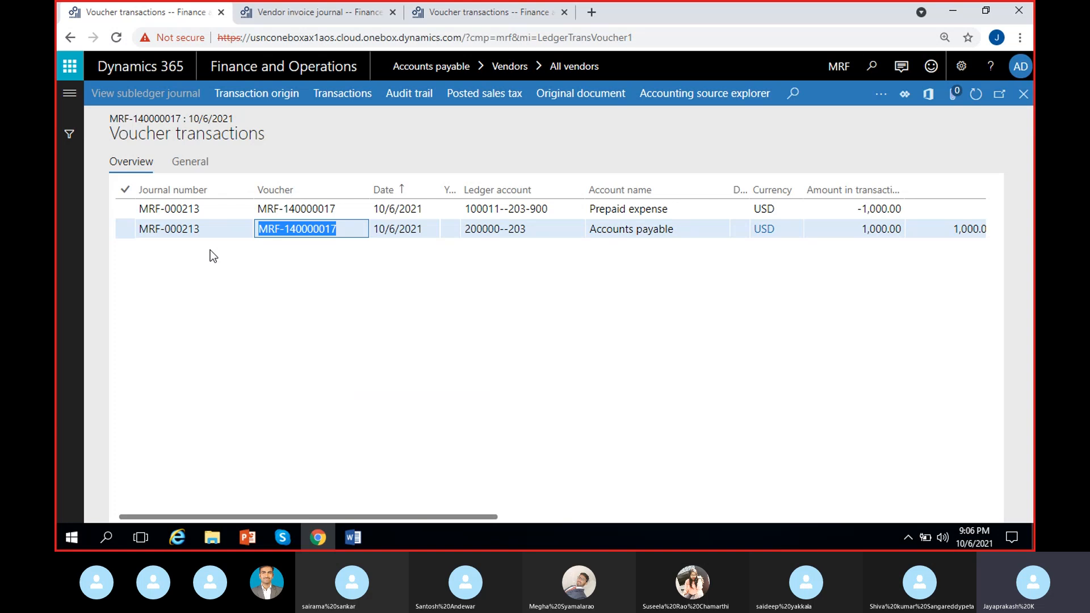
click(322, 242)
drag(336, 235, 263, 286)
click(344, 231)
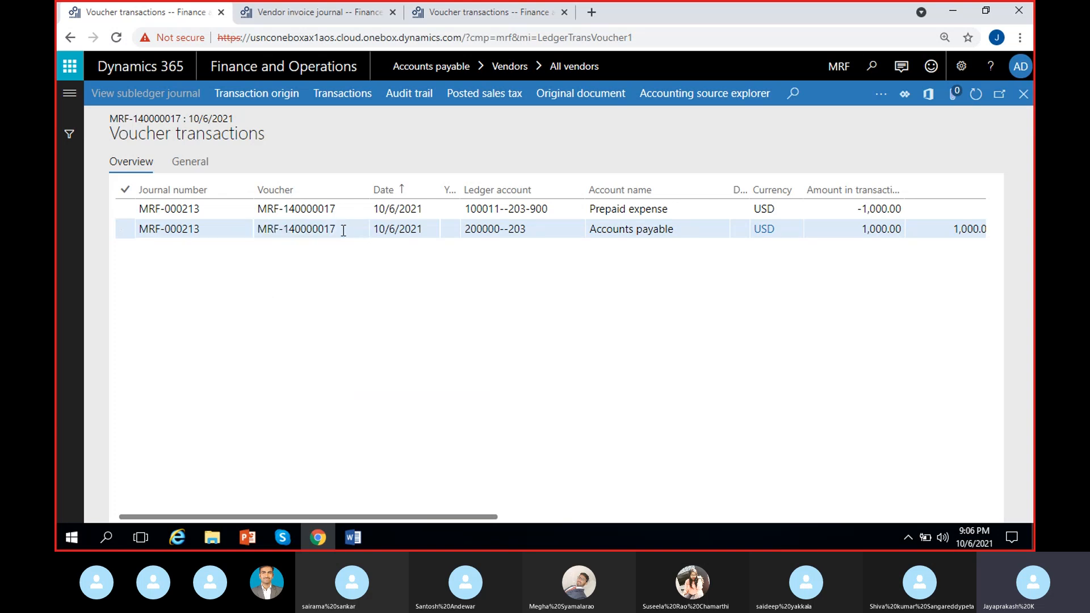
scroll(449, 318, right, 3)
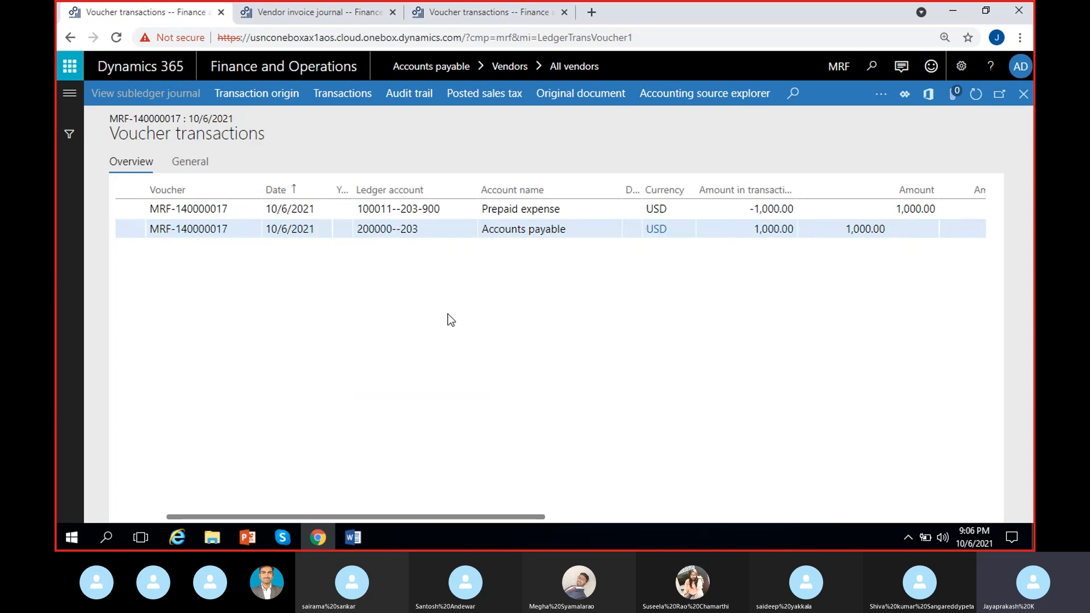
drag(461, 229, 380, 239)
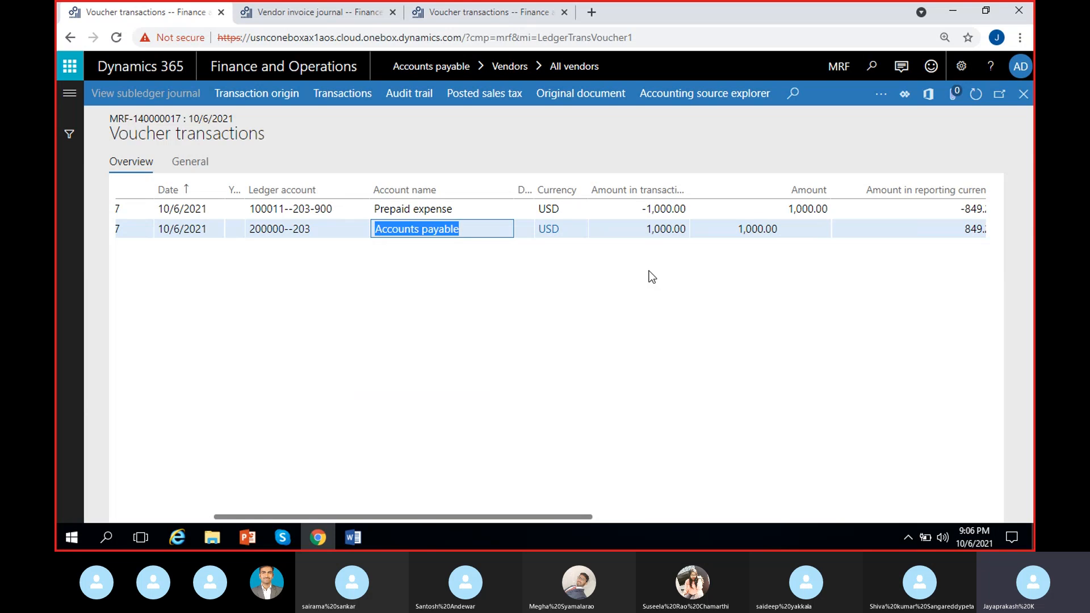
drag(646, 230, 689, 235)
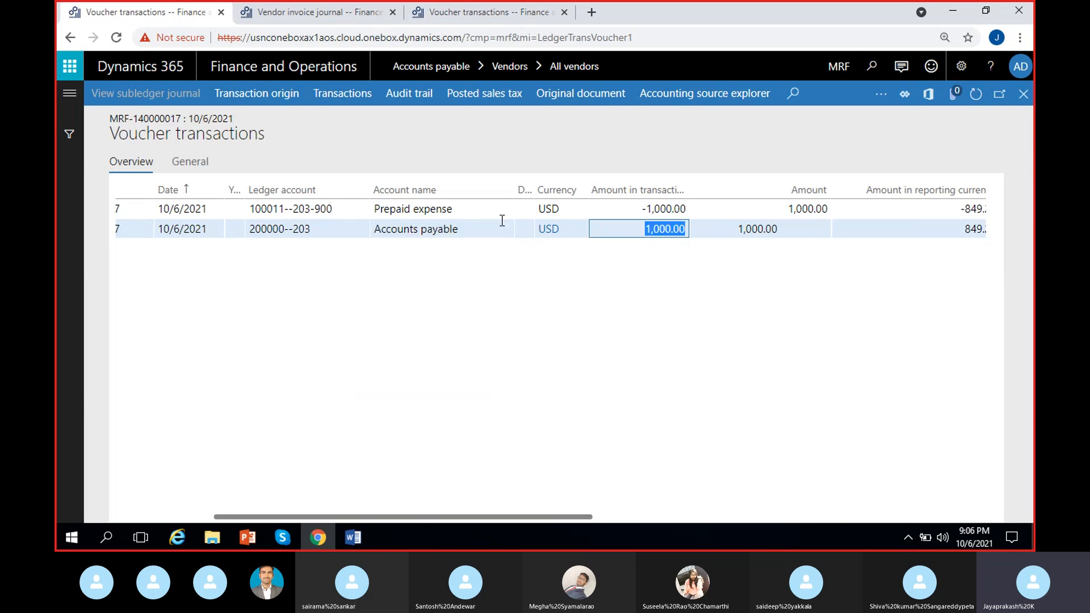
click(1024, 94)
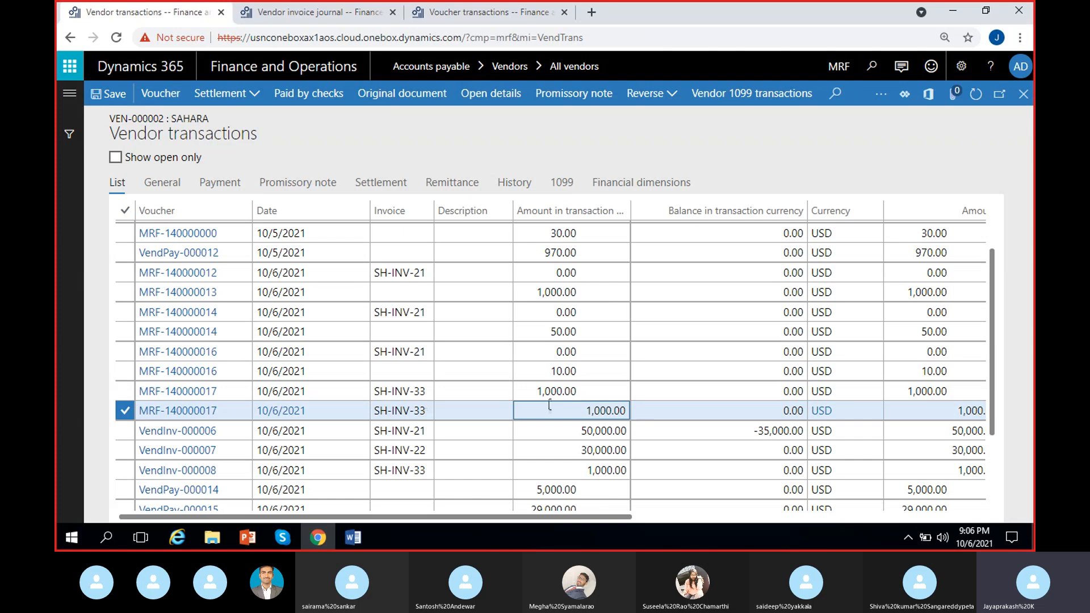
Compare the two MRF-140000017 lines for SH-INV-33, inspect the Prepaid expense account in the first line's voucher, and return to the list.
click(432, 415)
key(Up)
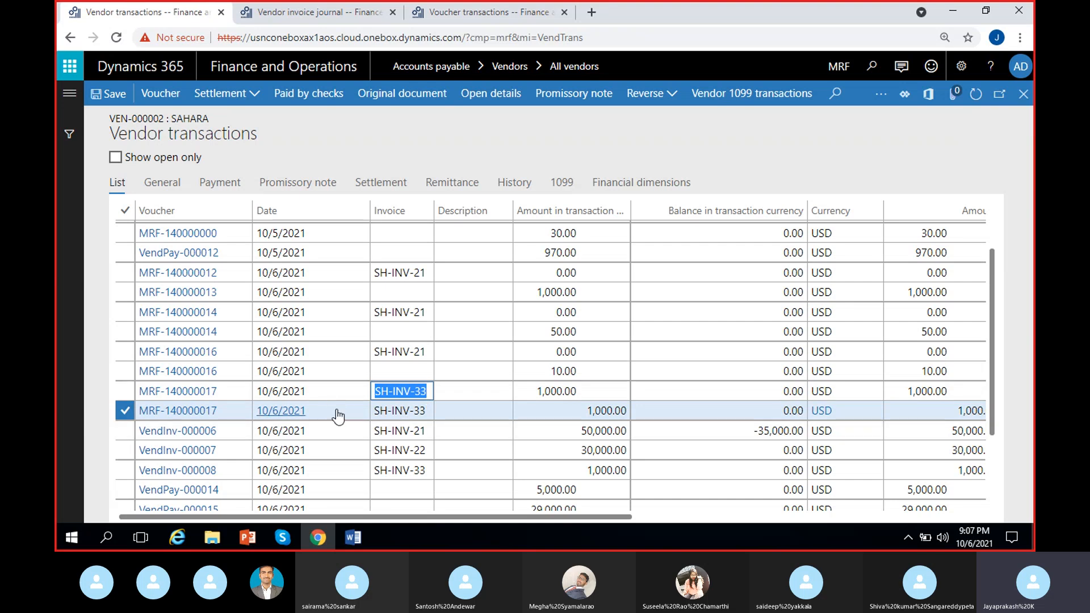
click(572, 405)
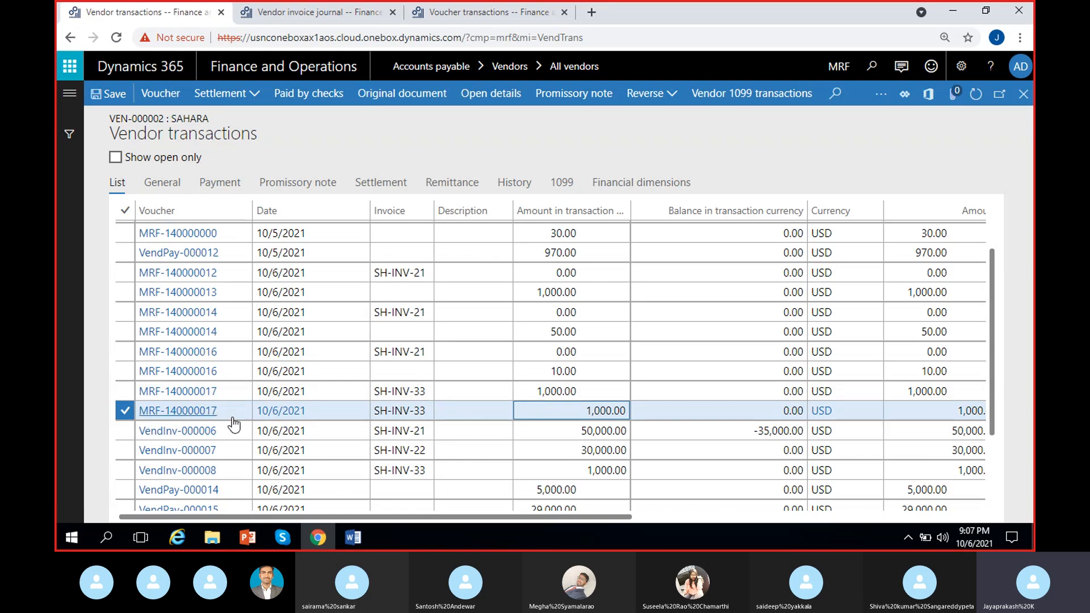
click(206, 395)
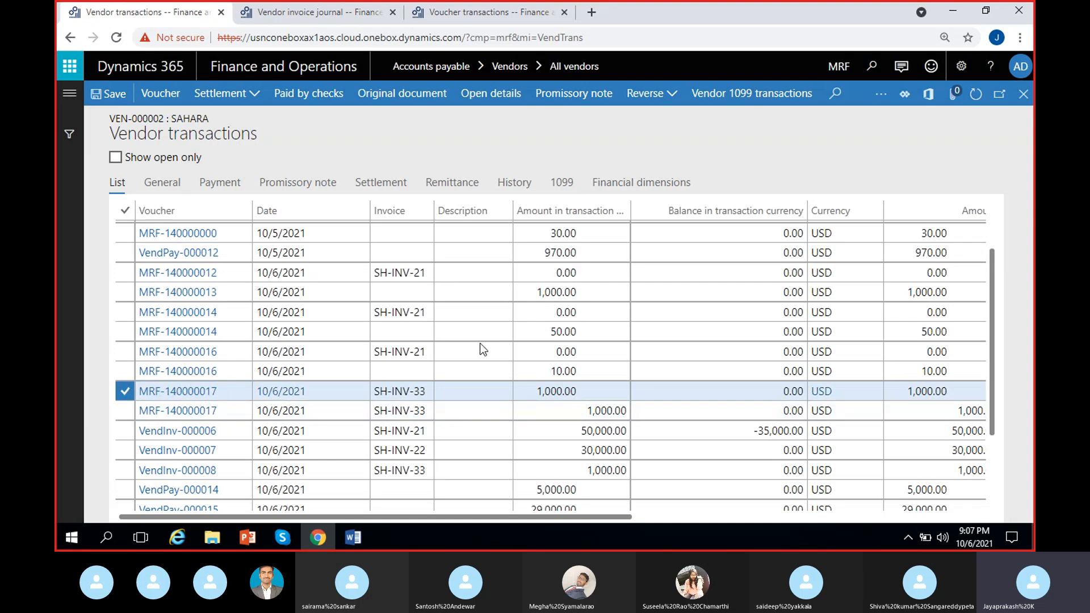
drag(668, 210, 554, 306)
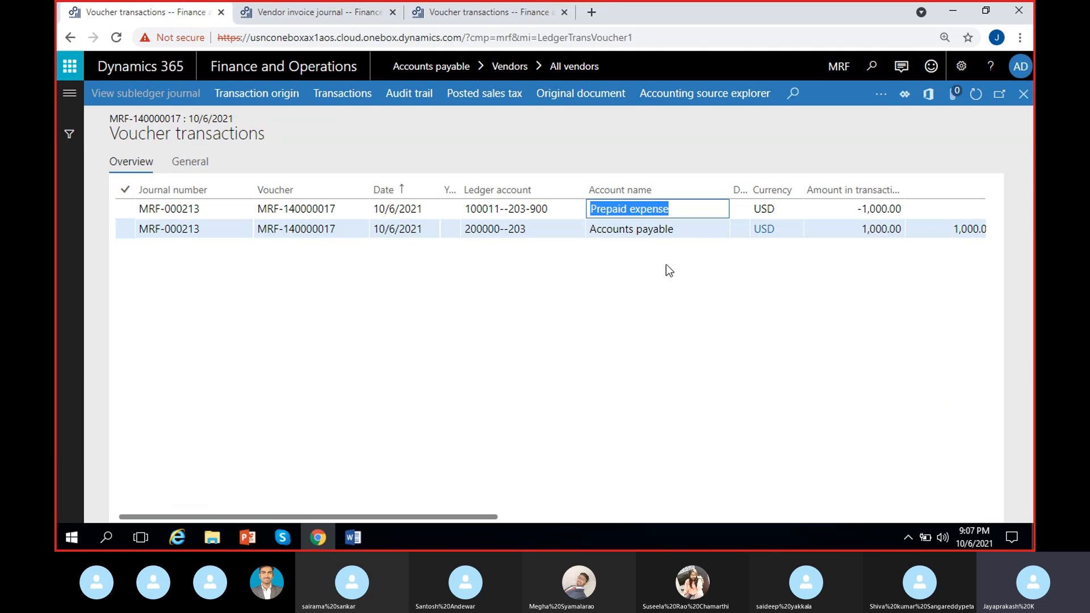
click(1024, 94)
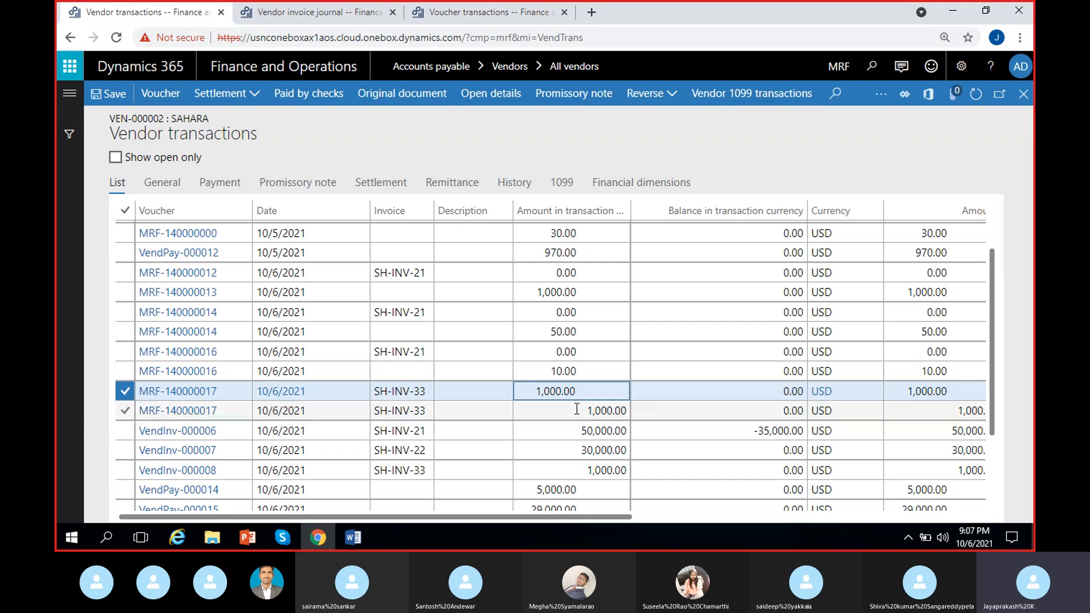
Personalize the vendor transactions grid by finding fields containing "posting" and inserting the Posting profile field.
click(577, 409)
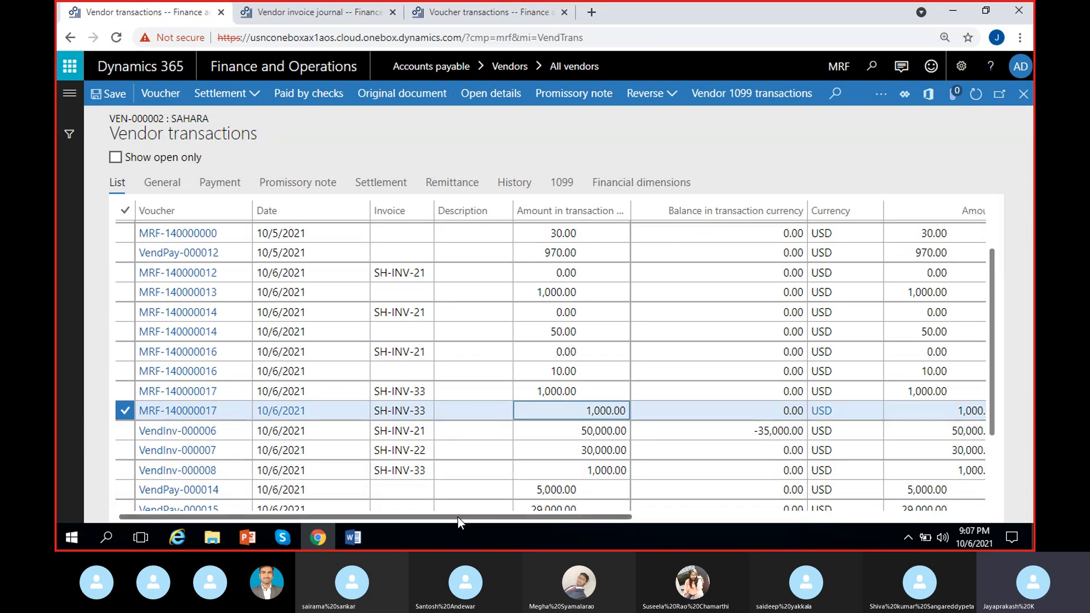
drag(458, 516, 809, 517)
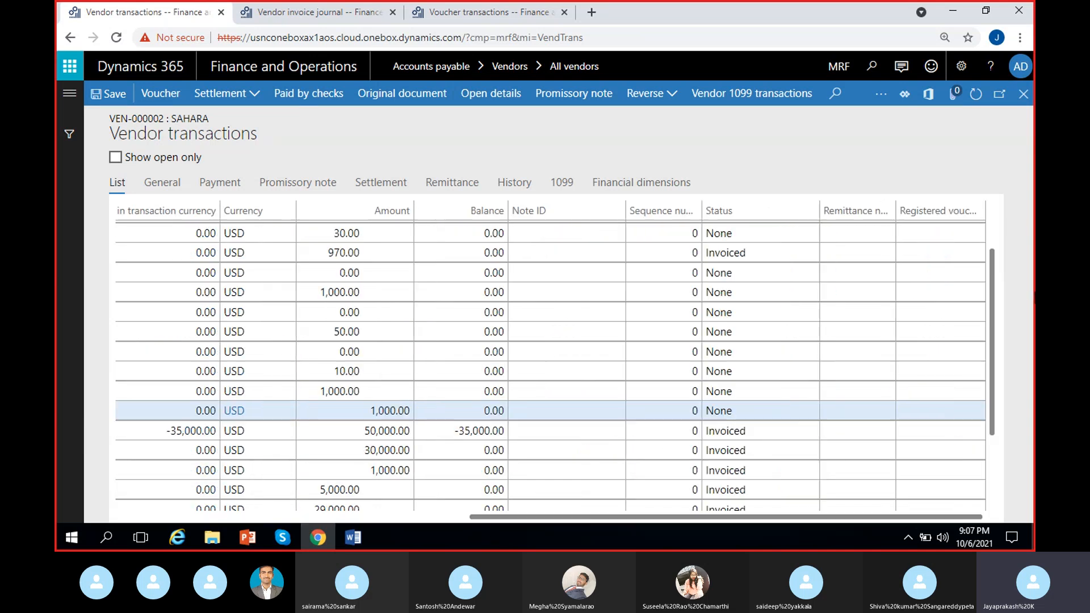
right_click(988, 221)
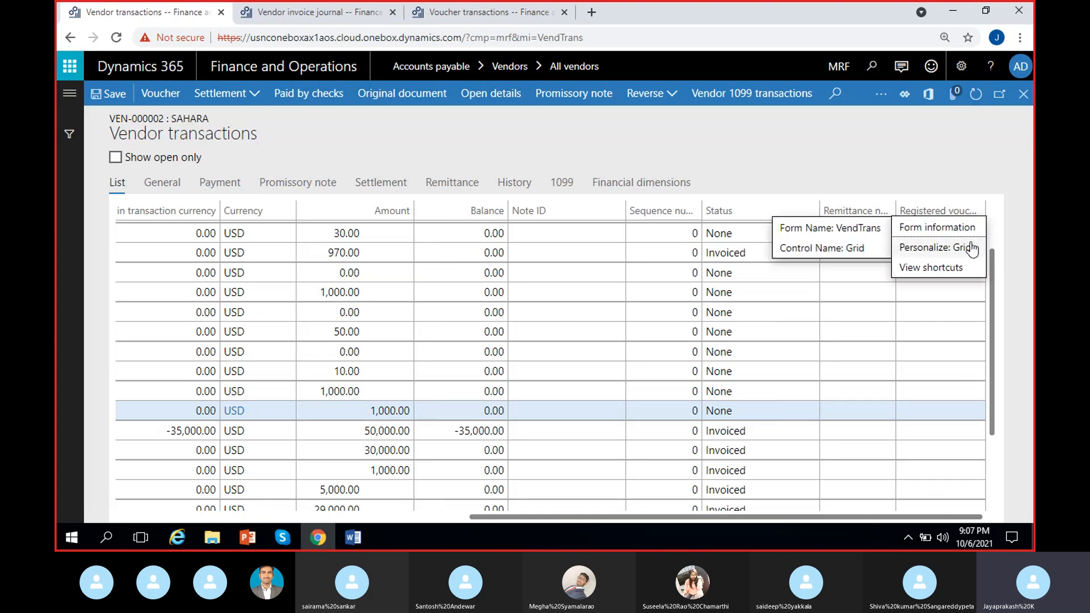
click(937, 248)
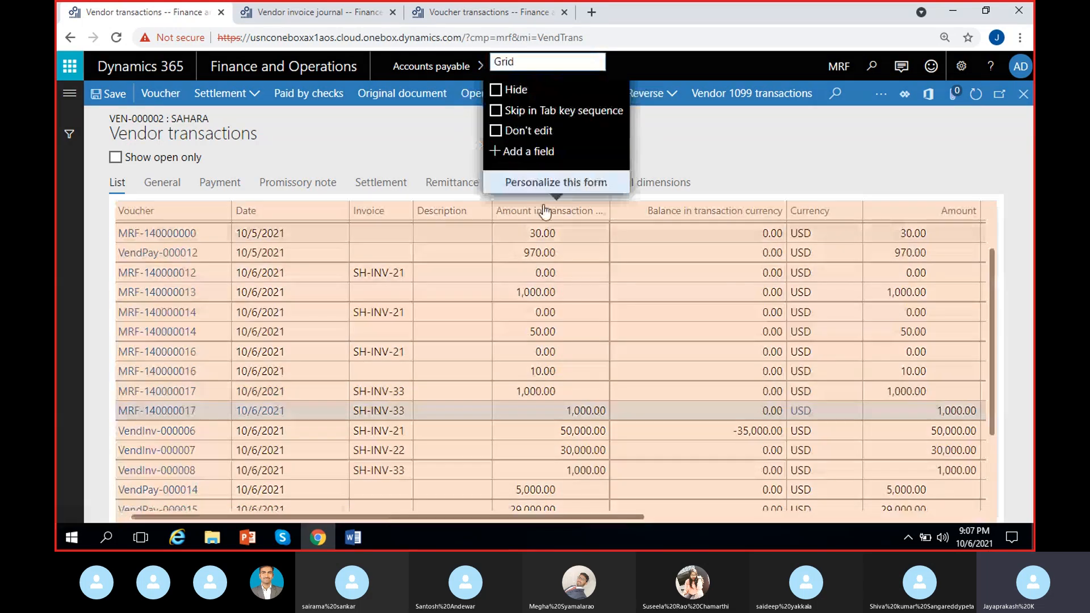
click(532, 154)
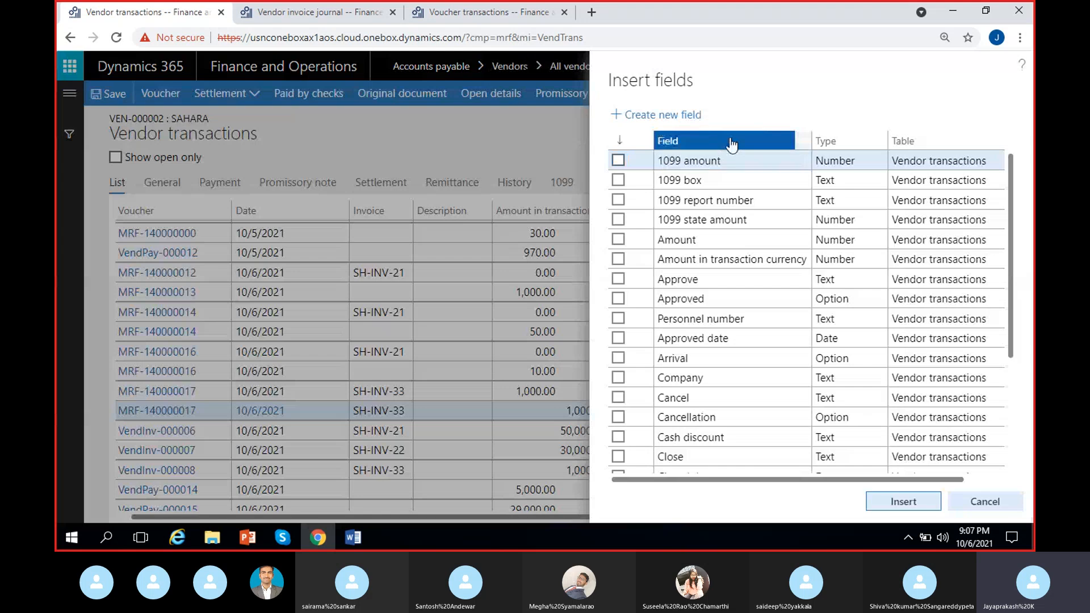
click(732, 143)
text(postin)
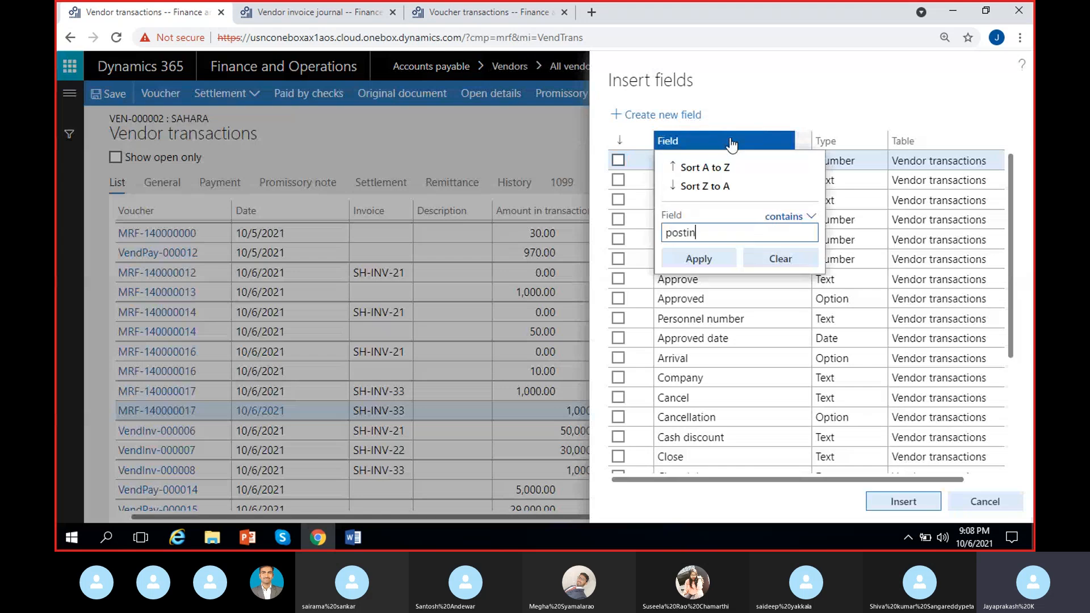
text(g)
click(699, 259)
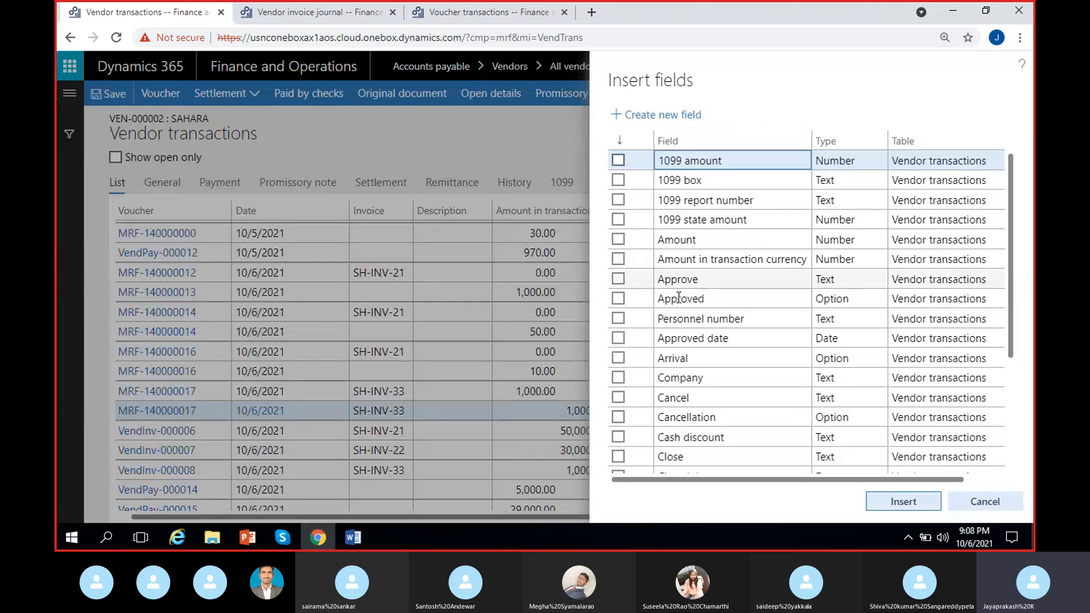
click(619, 161)
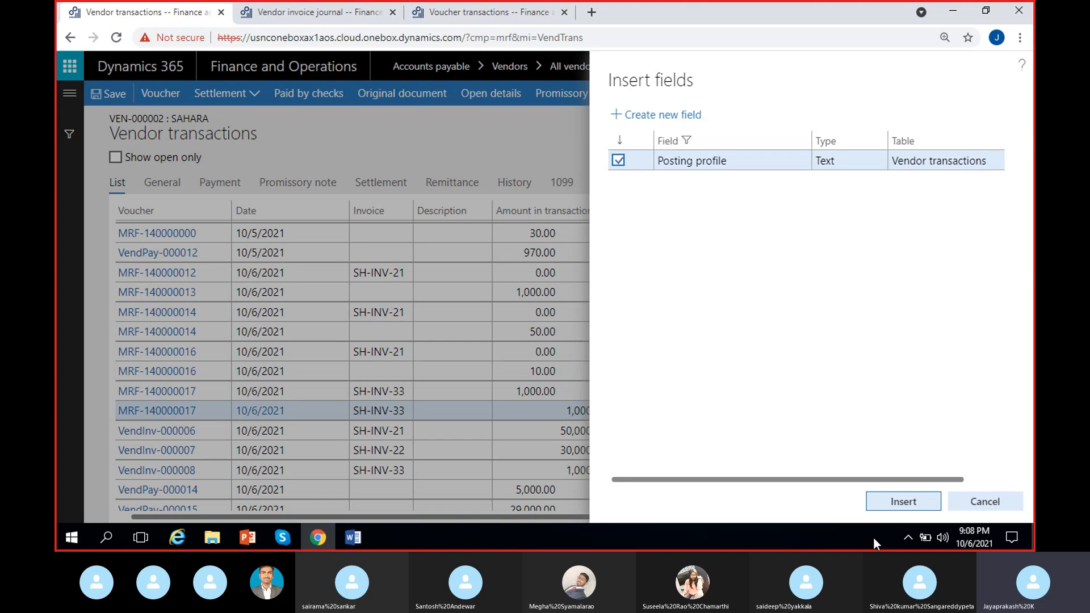
click(901, 503)
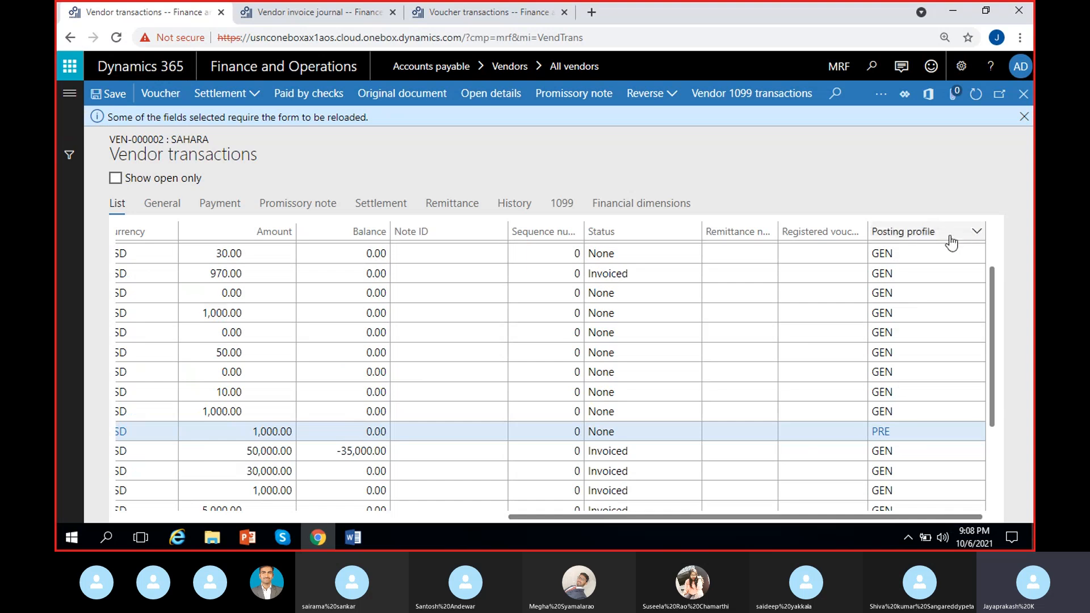
Move the Posting profile column directly after Amount in transaction currency, finish personalizing the form, and dismiss the reload notice.
click(947, 238)
right_click(946, 237)
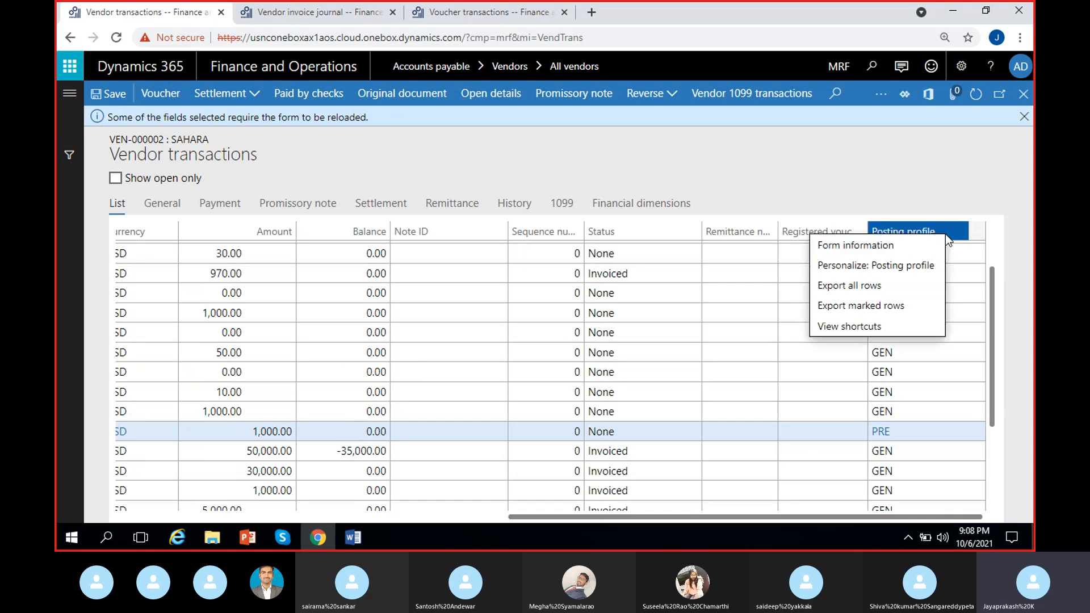
click(903, 267)
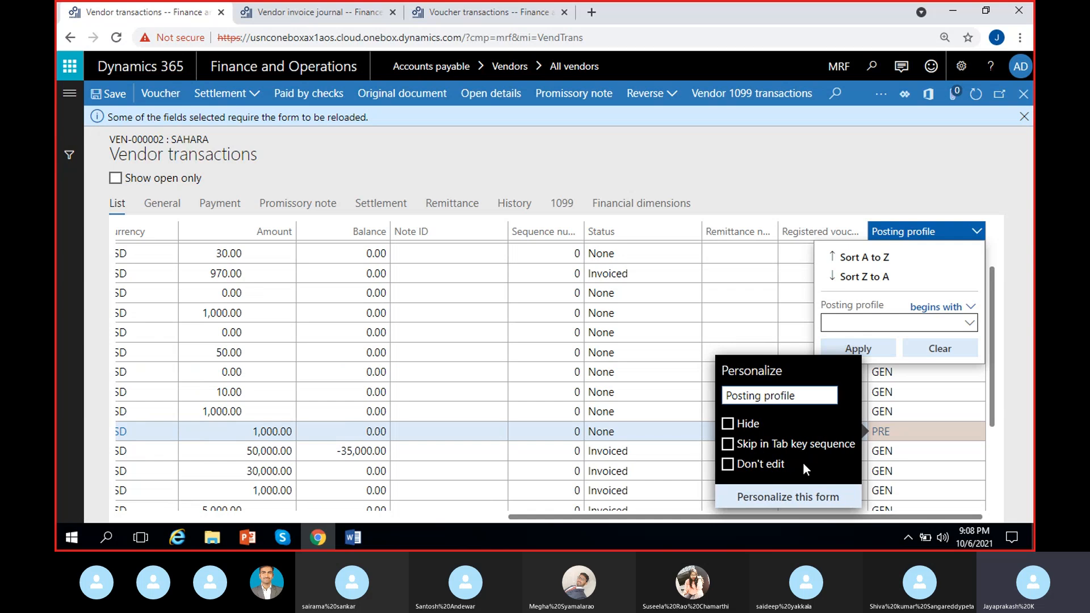
click(810, 493)
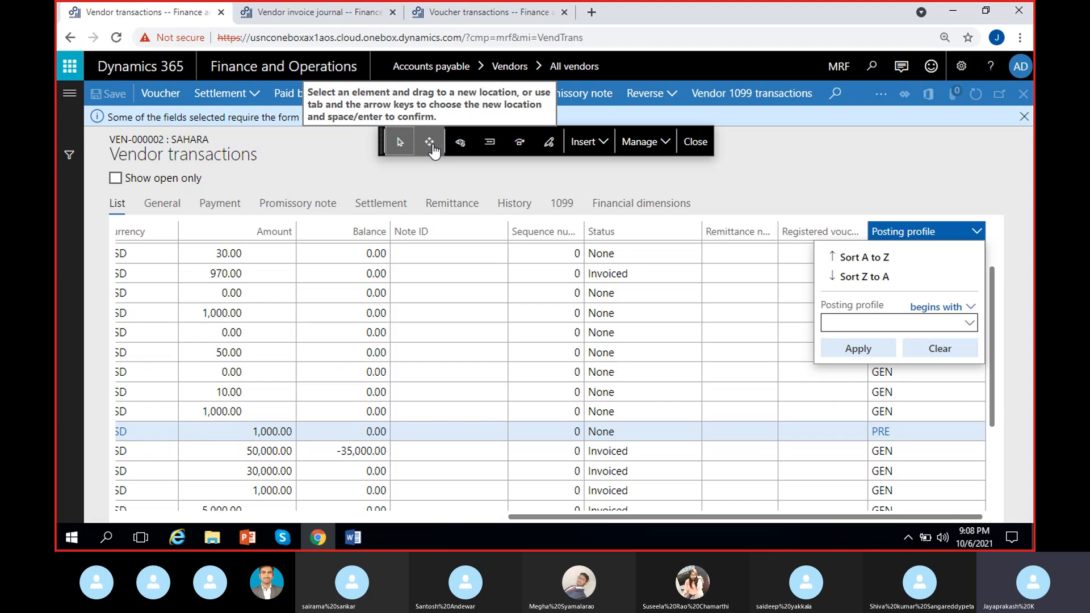
click(939, 348)
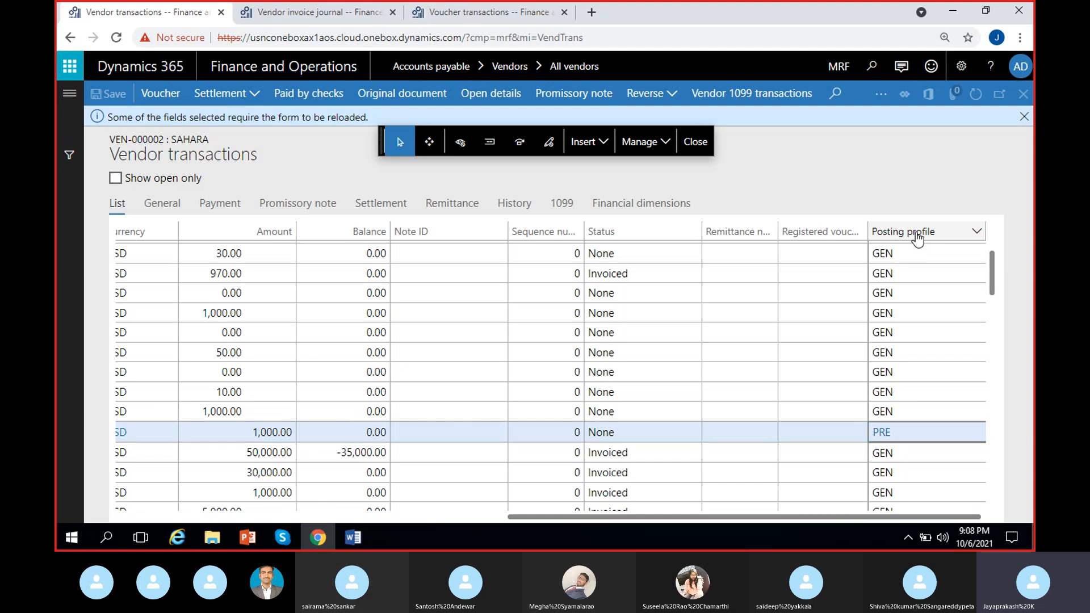
click(917, 233)
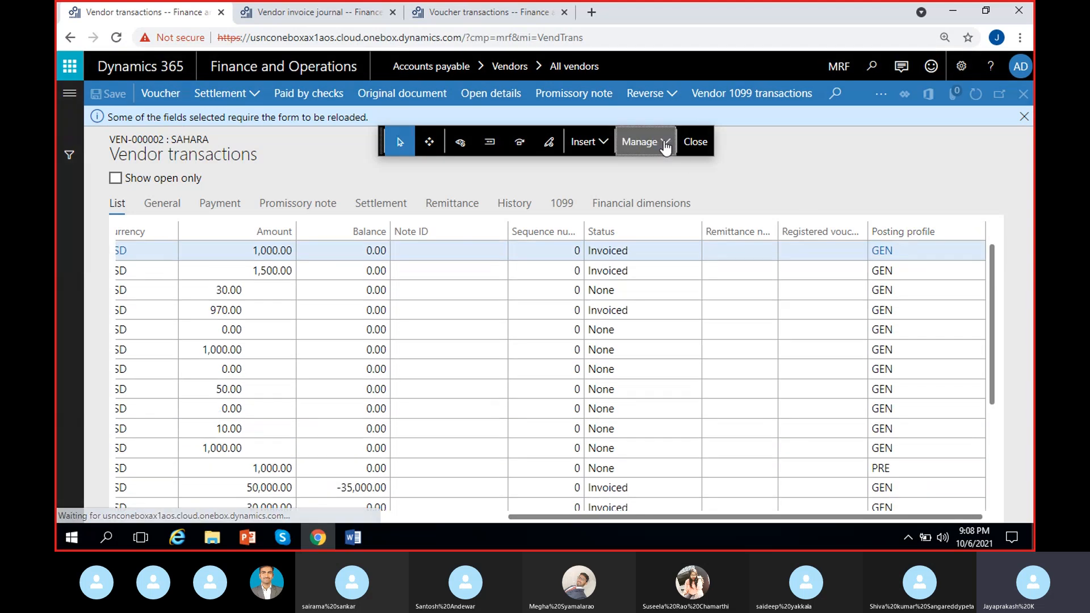
click(664, 145)
click(757, 145)
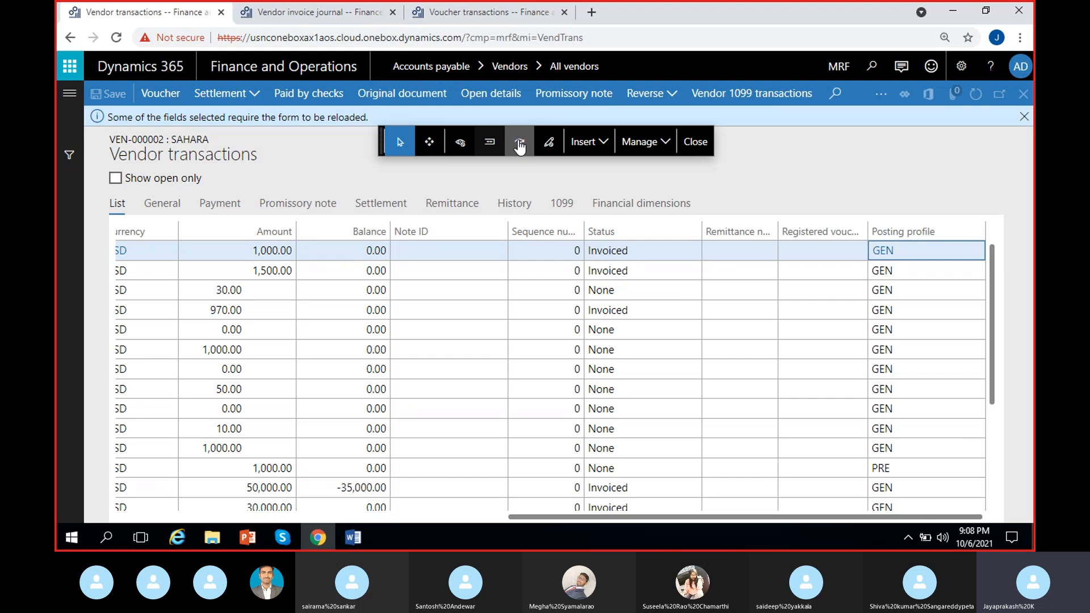
click(400, 148)
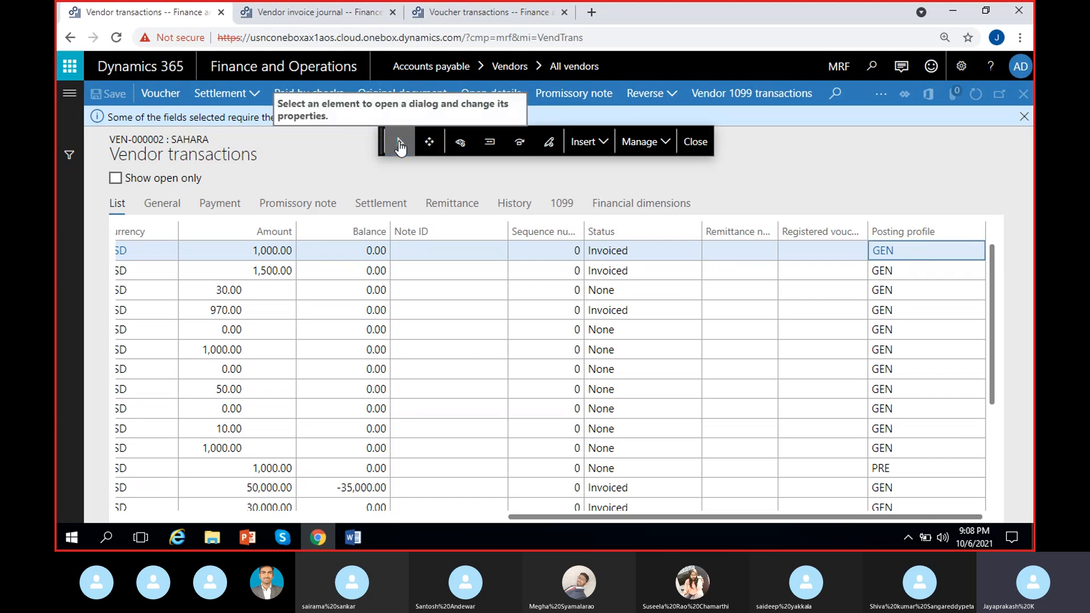
click(427, 145)
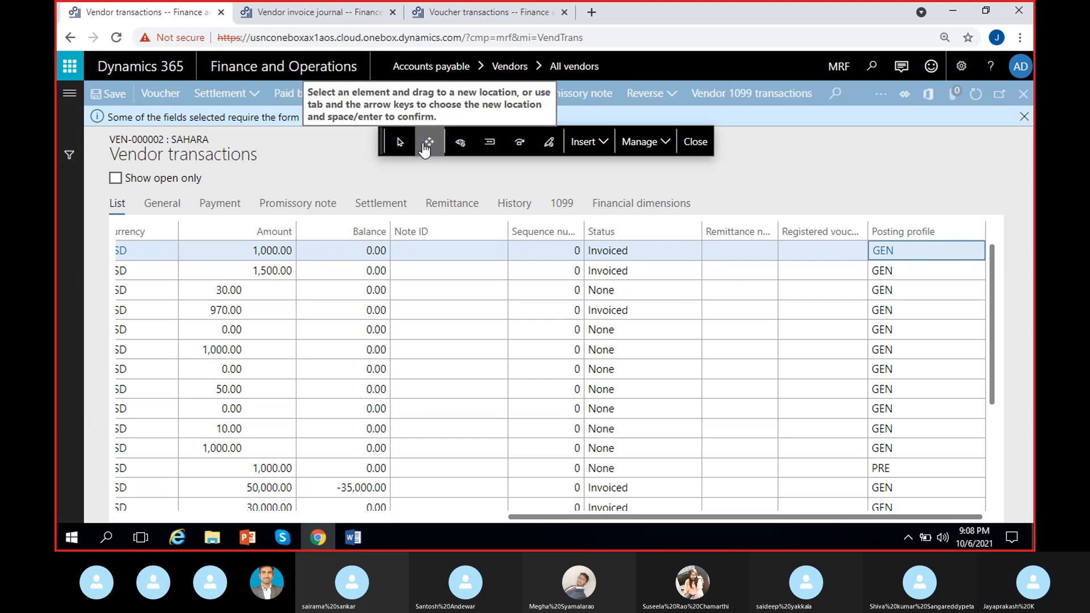
click(917, 232)
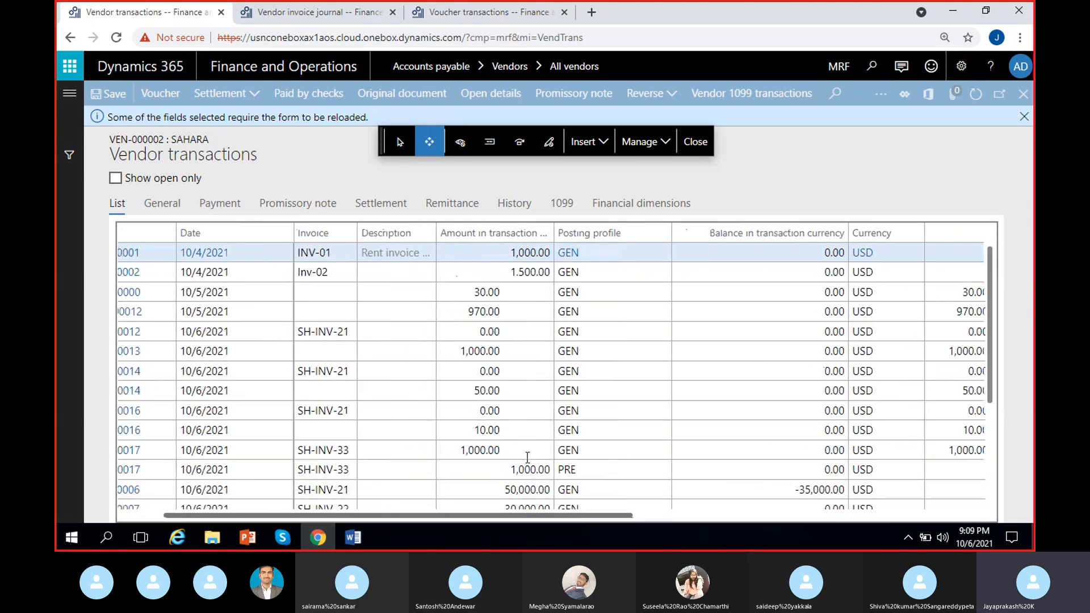
click(695, 142)
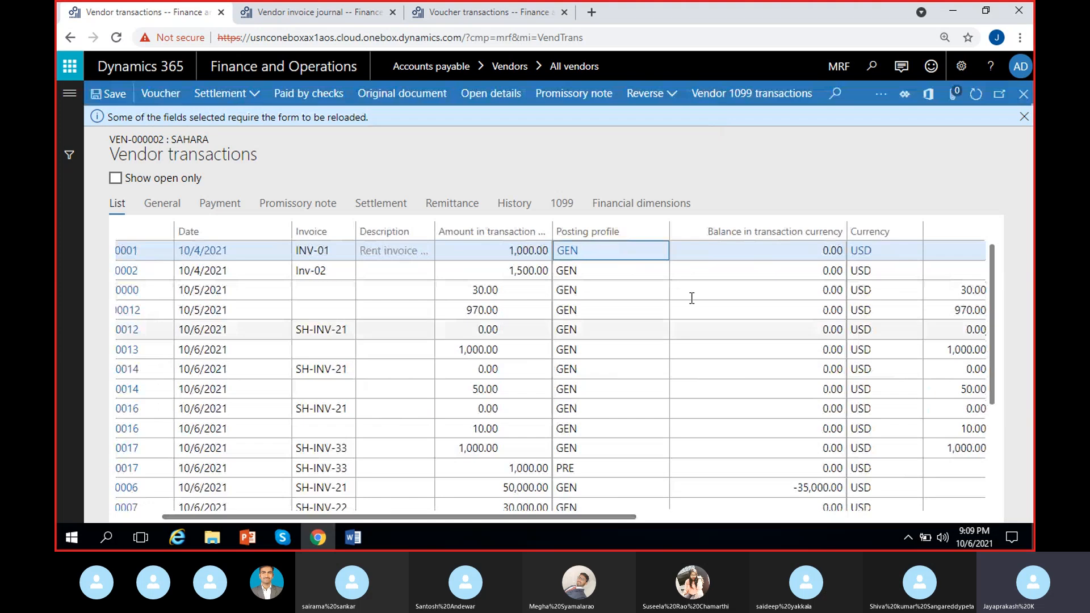
click(1024, 117)
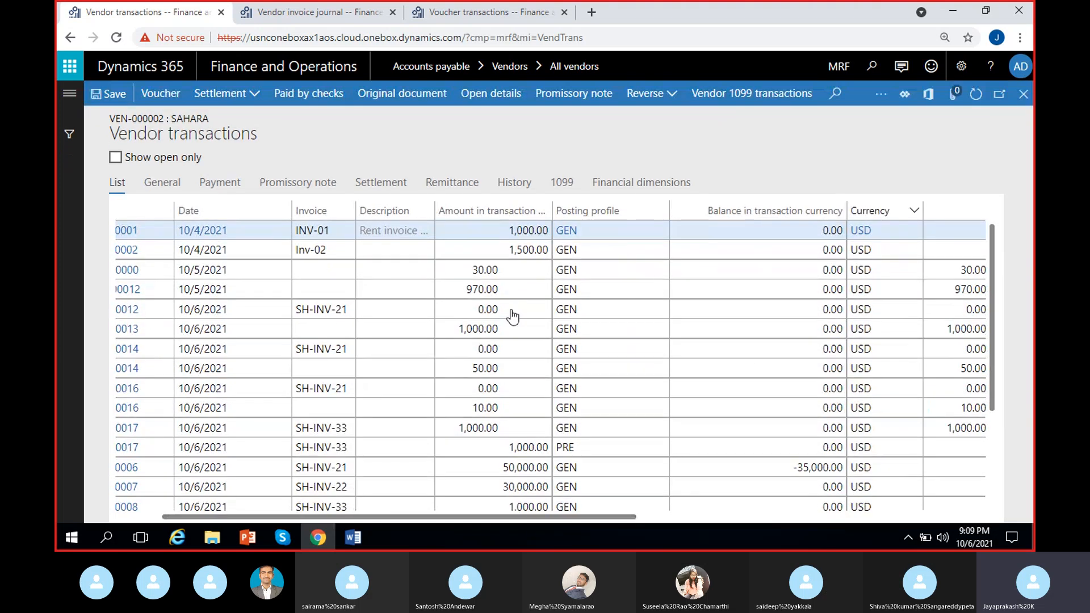
Check the posting profiles of payment VendPay-000018 and invoice VendInv-000008 in the vendor transactions.
drag(595, 518, 525, 514)
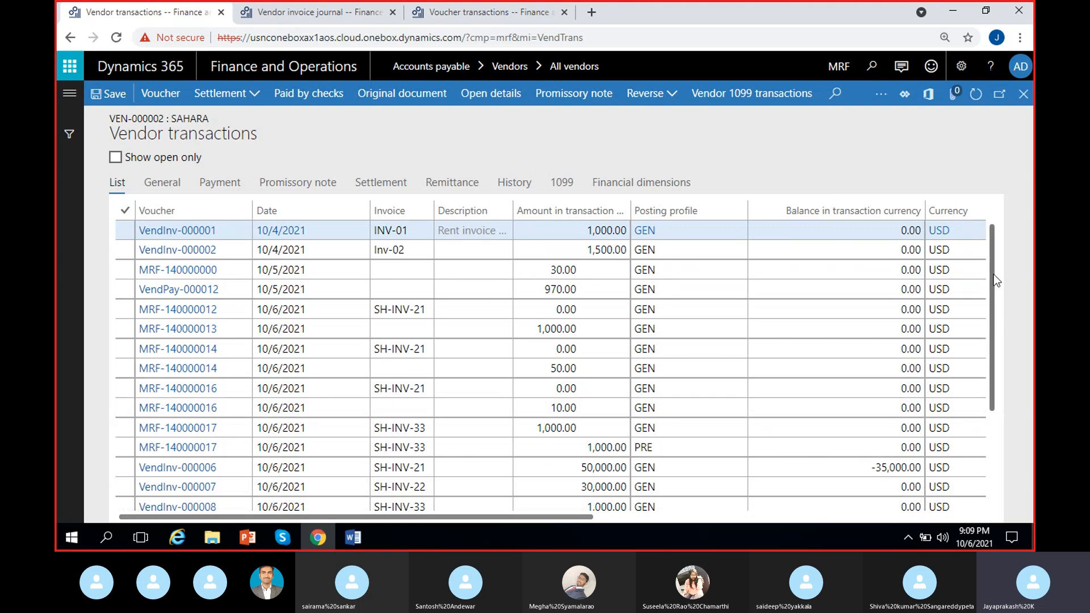
drag(993, 274, 982, 363)
click(659, 463)
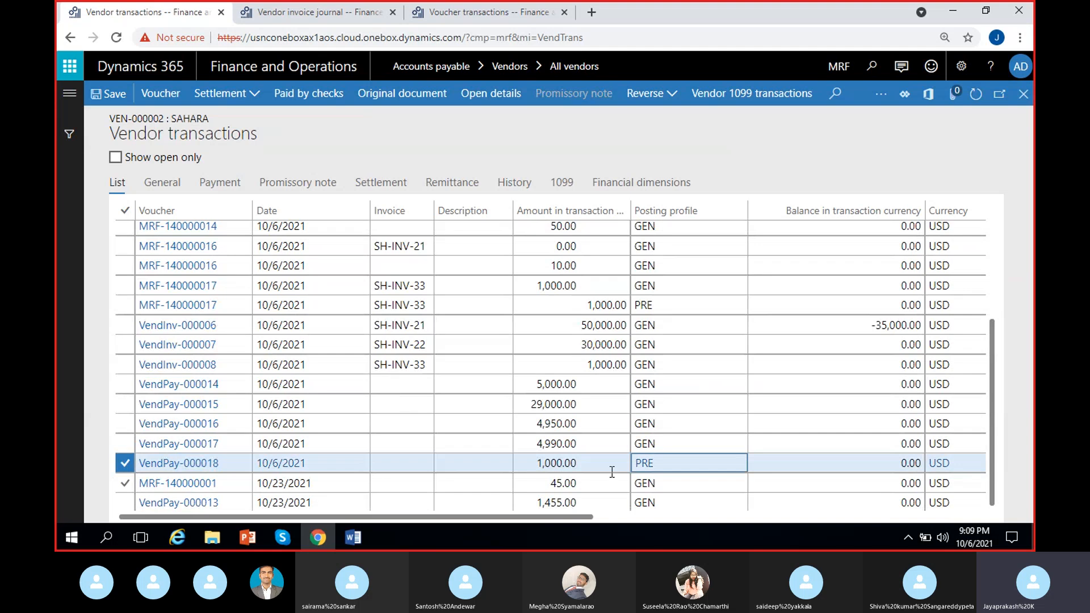
drag(672, 471, 608, 479)
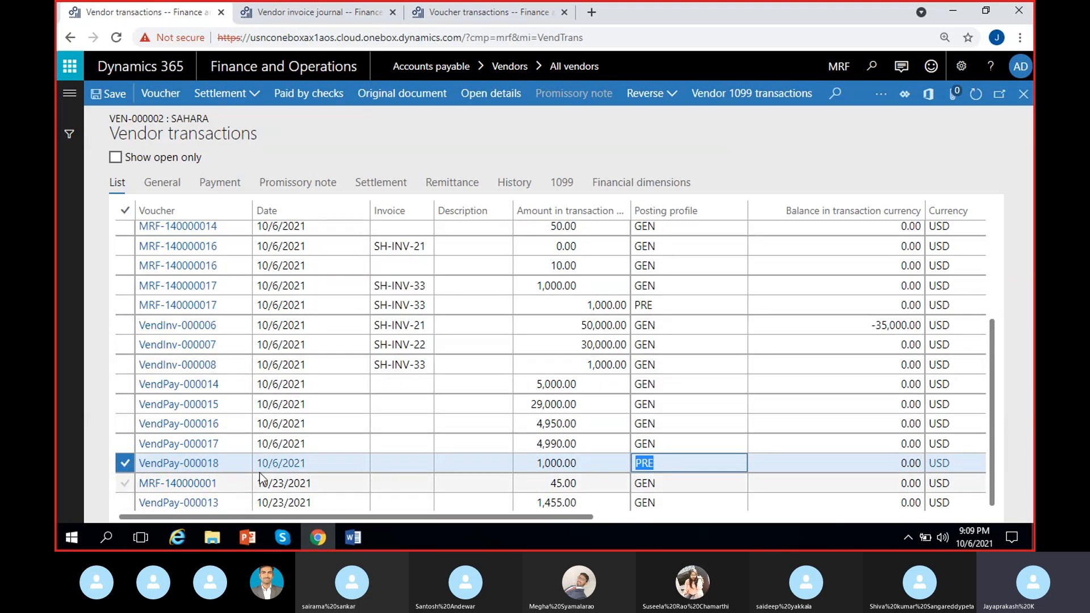
click(676, 366)
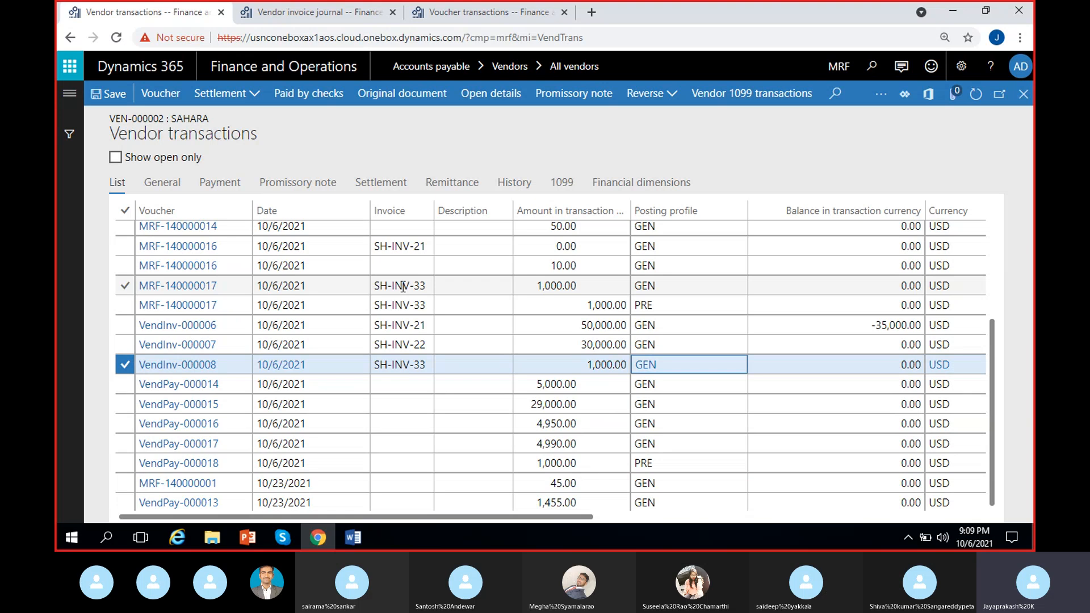
Compare the posting profiles, transaction amounts and invoice reference of the two MRF-140000017 settlement lines.
click(468, 286)
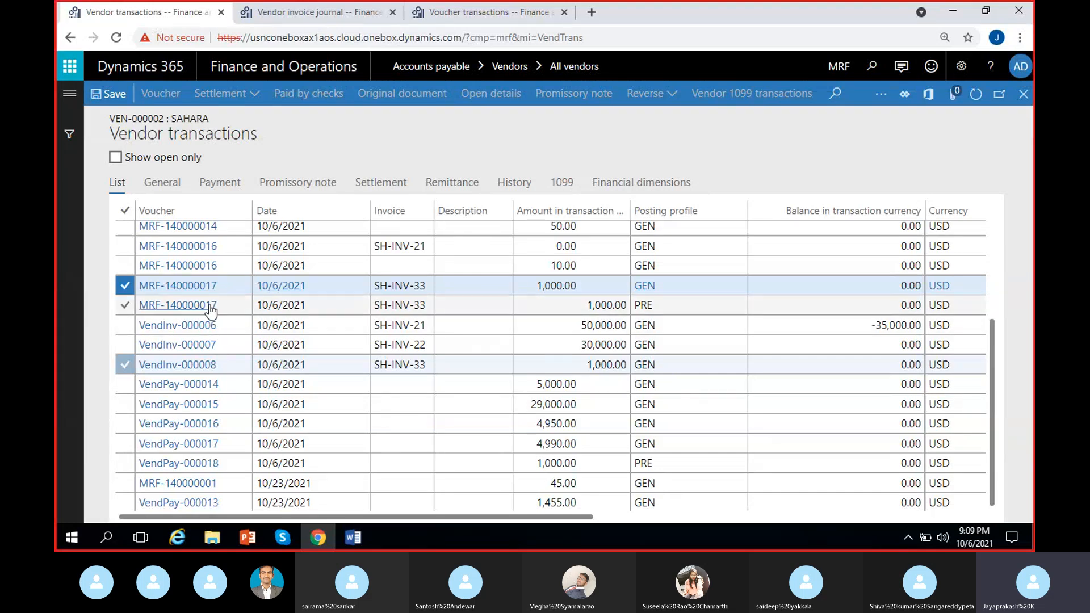
click(648, 306)
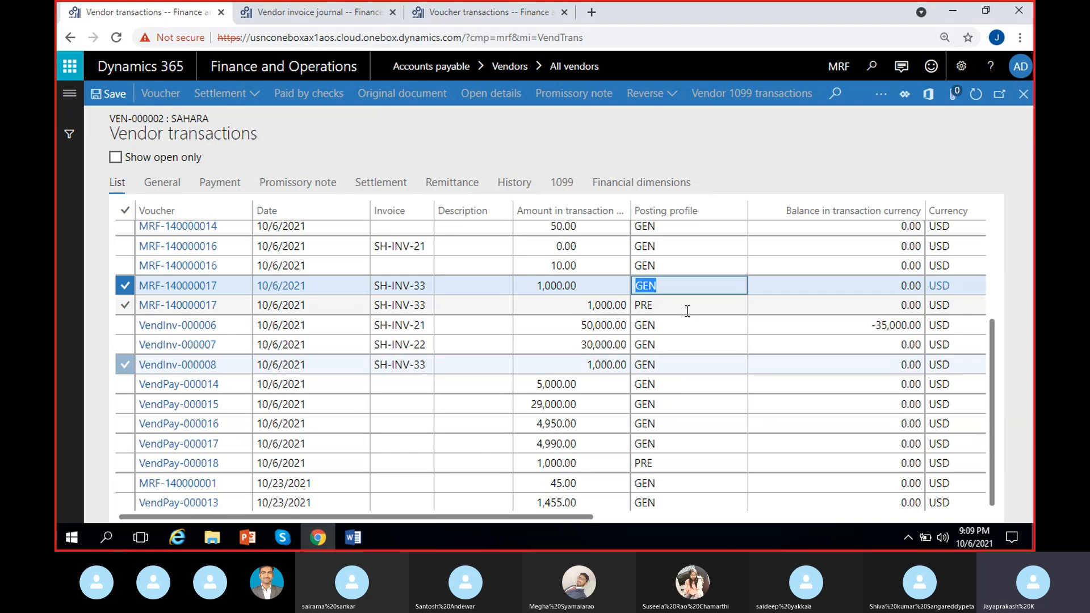
click(583, 291)
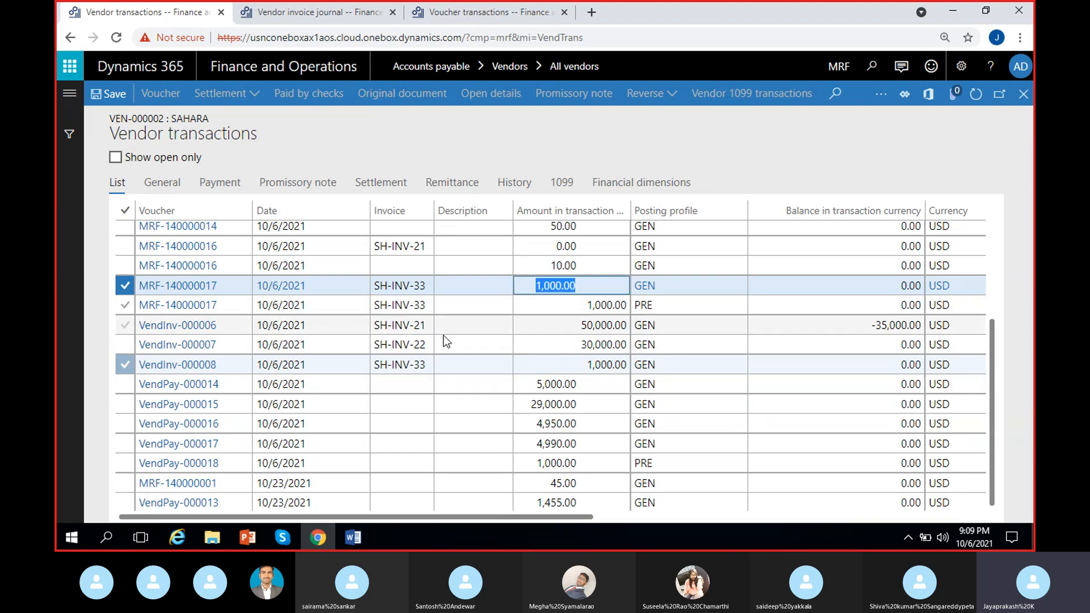
click(585, 306)
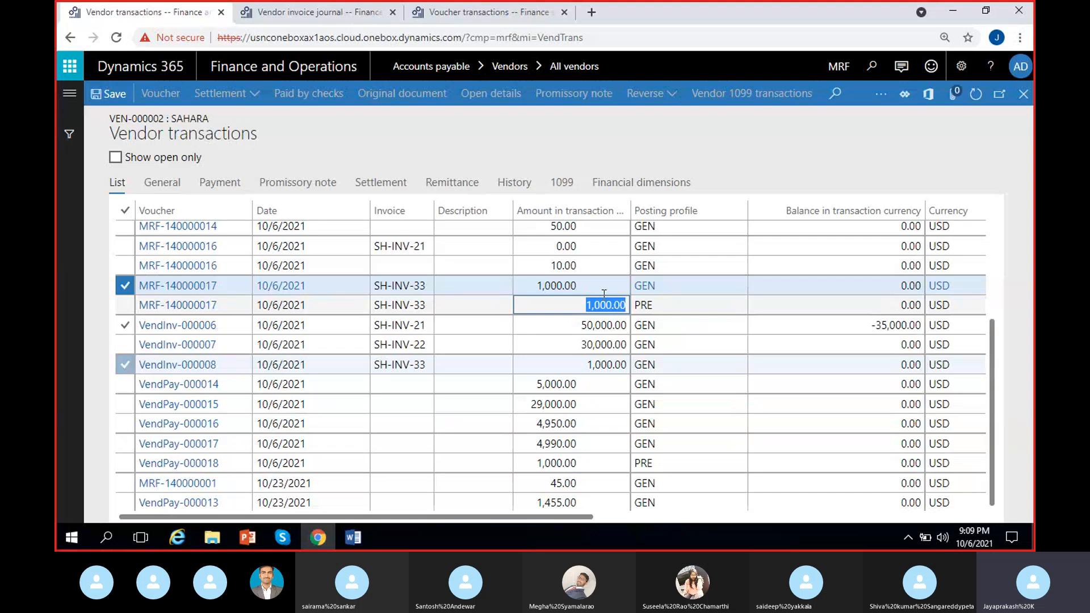
click(688, 306)
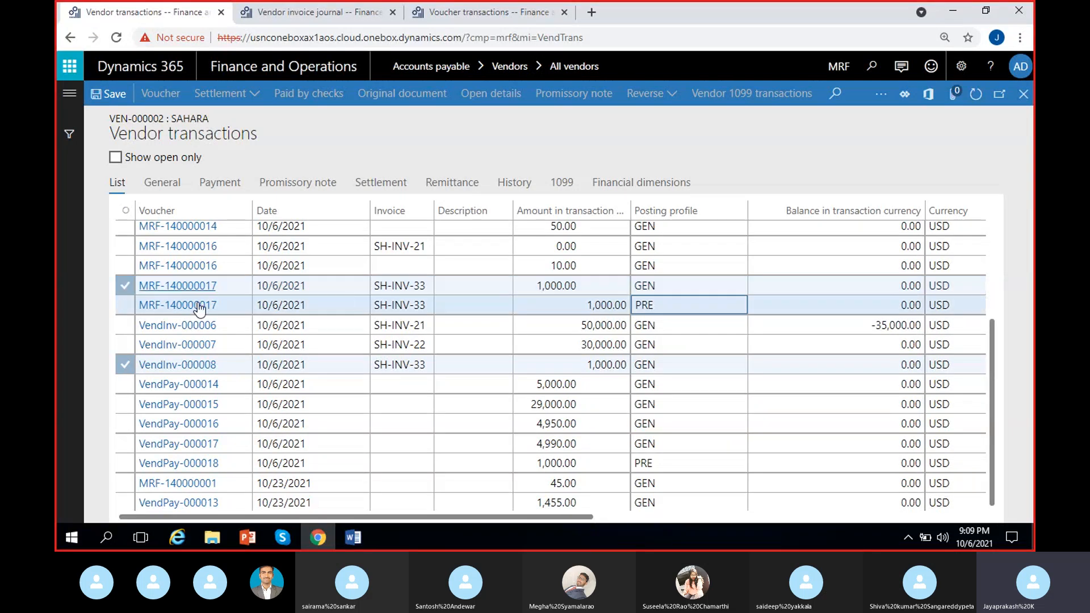
click(424, 302)
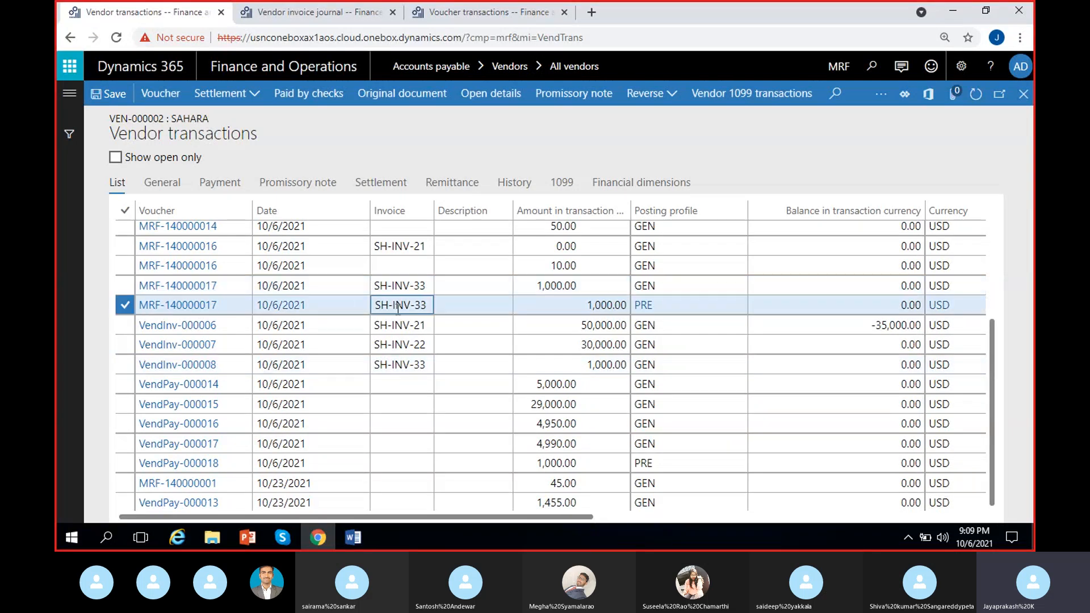
Mark both MRF-140000017 lines together, recheck their transaction amounts, and leave only the GEN-profile line selected.
click(125, 287)
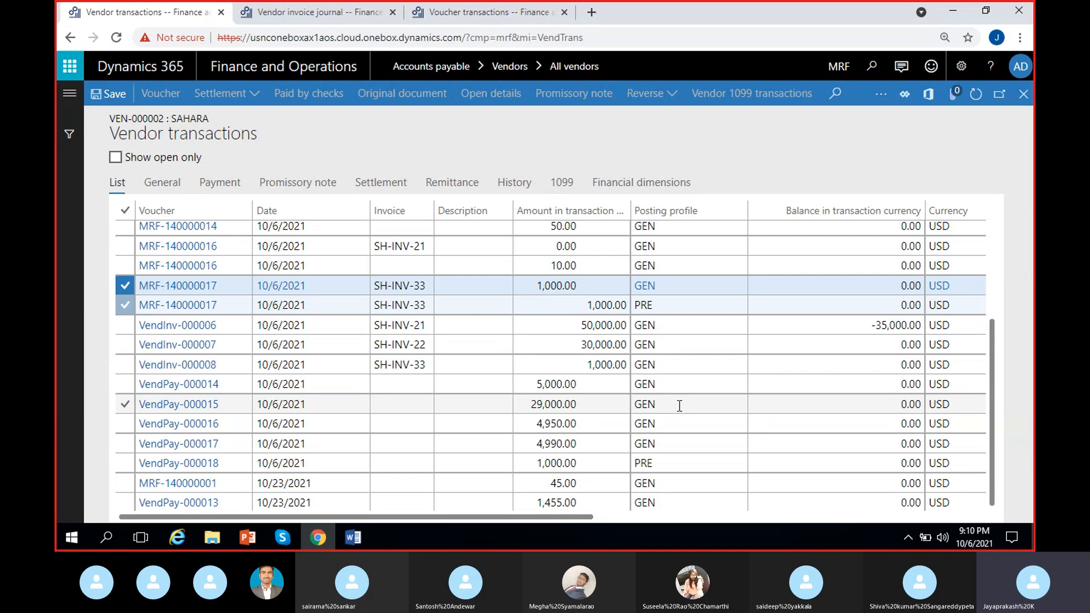
click(563, 284)
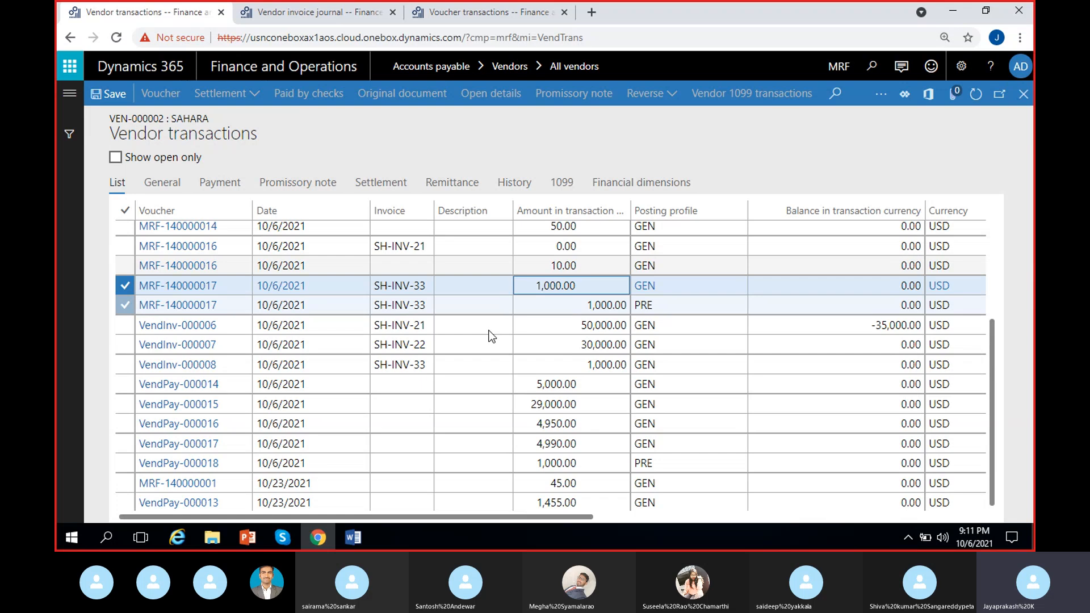
click(542, 306)
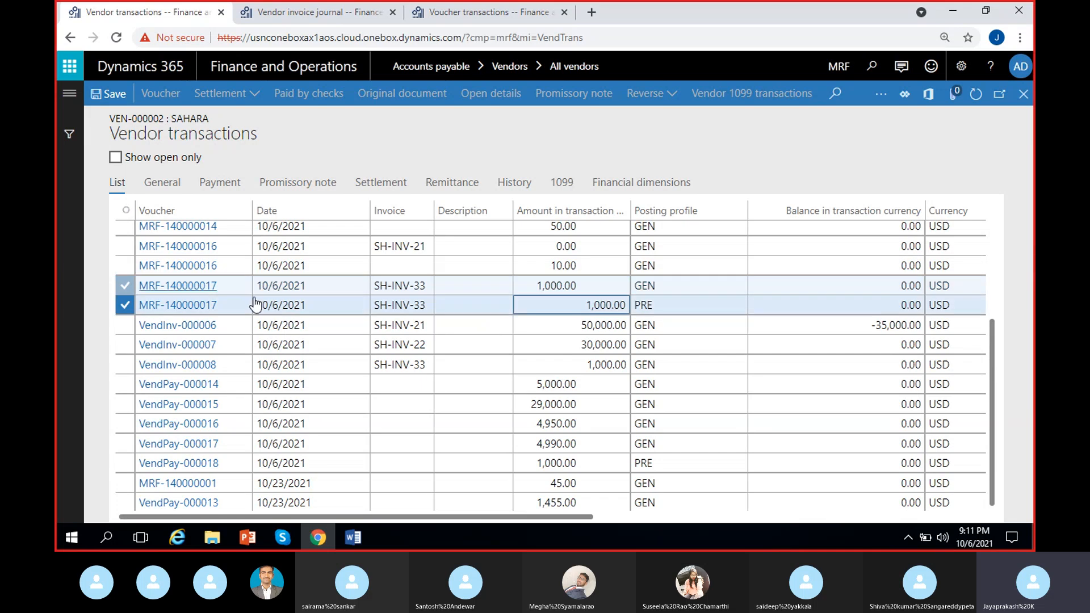
click(541, 288)
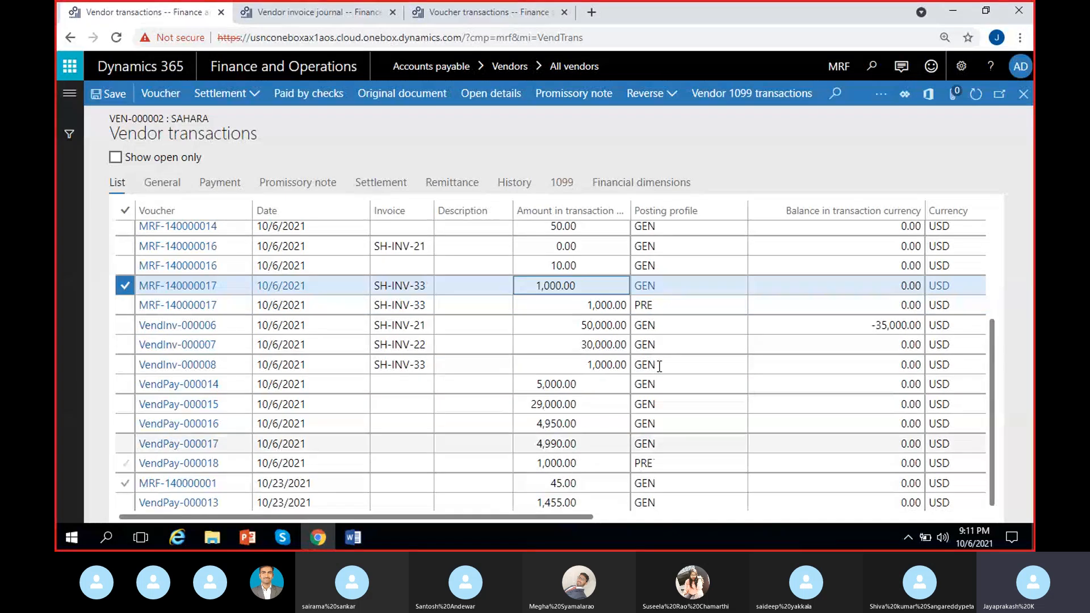
Examine the ledger accounts in the voucher of the GEN-profile MRF-140000017 line and return to the vendor transactions.
click(155, 93)
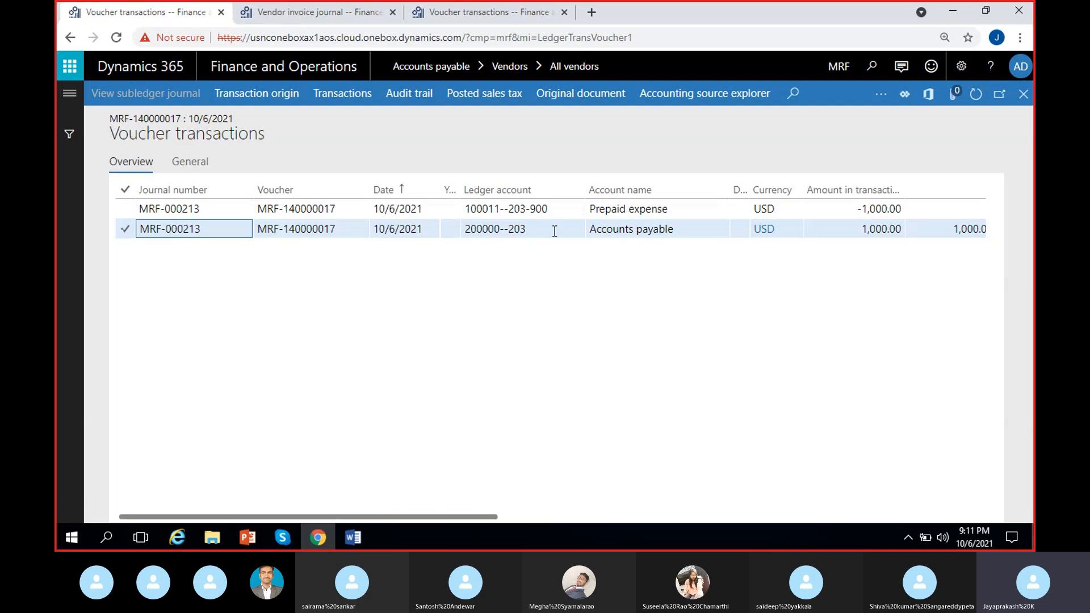
click(527, 230)
key(Up)
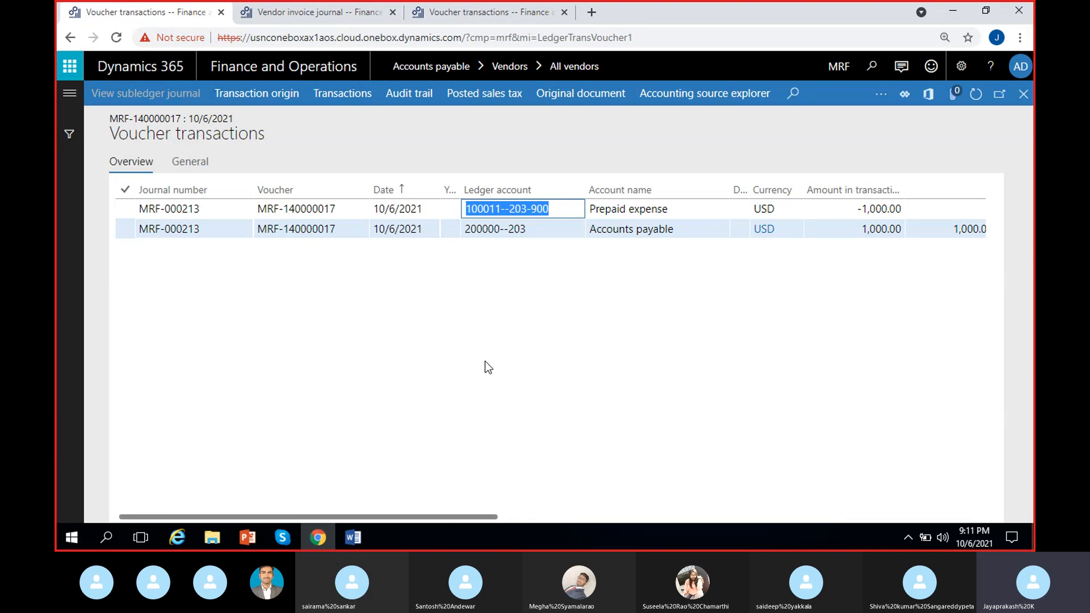
click(568, 392)
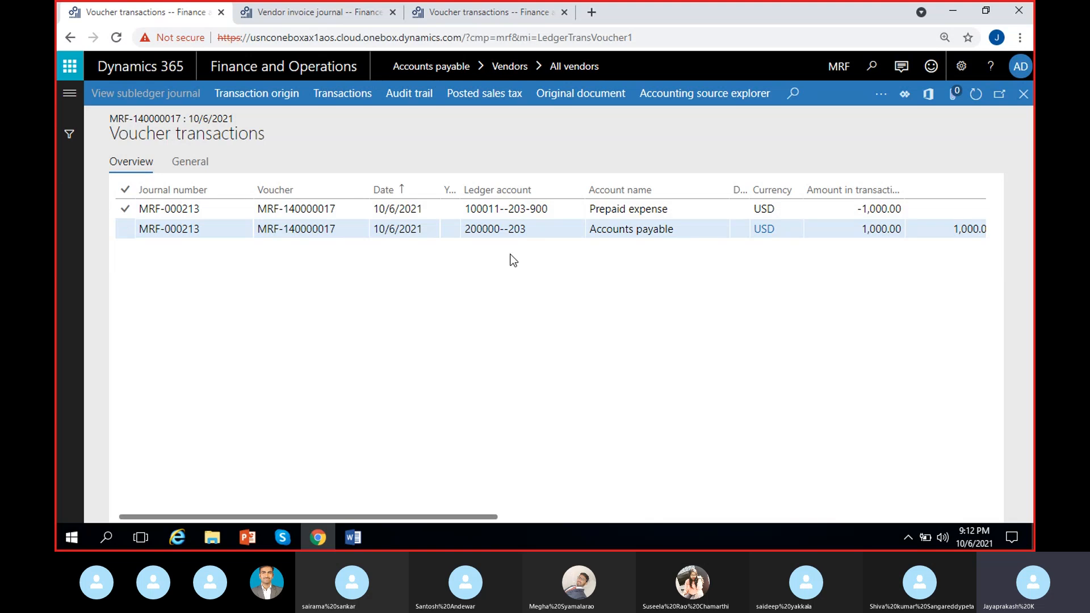
click(1023, 94)
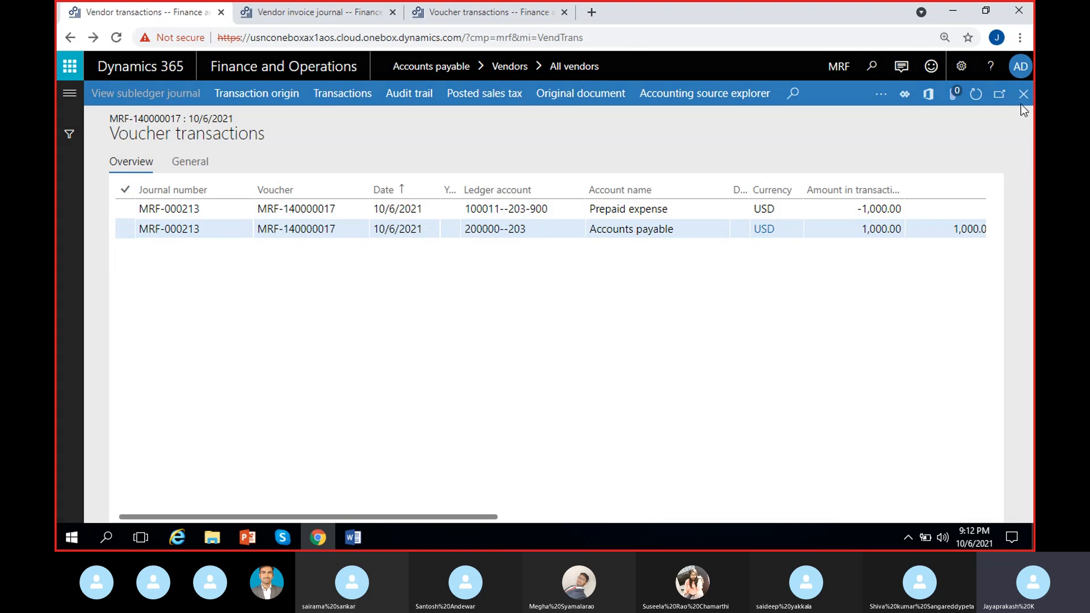